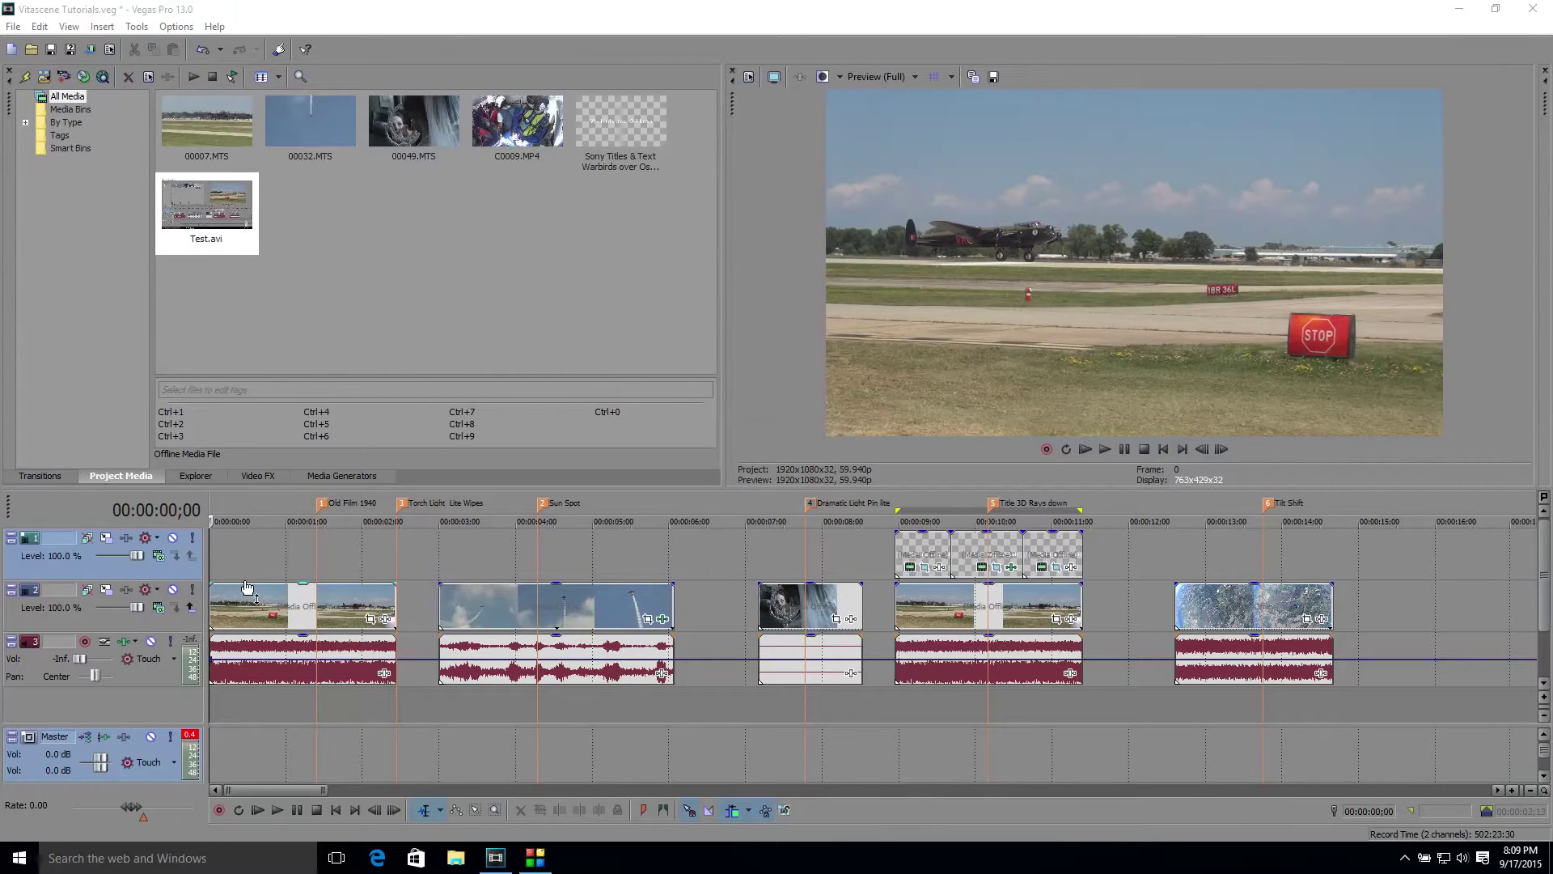
Step: Add the proDAD Vitascene Filter to the first video clip (00007) and open the filter for editing
left_click(239, 613)
mouse_move(239, 612)
left_mouse_down()
mouse_move(388, 616)
mouse_move(232, 618)
mouse_move(386, 622)
mouse_move(235, 621)
mouse_move(378, 636)
mouse_move(223, 631)
left_mouse_up()
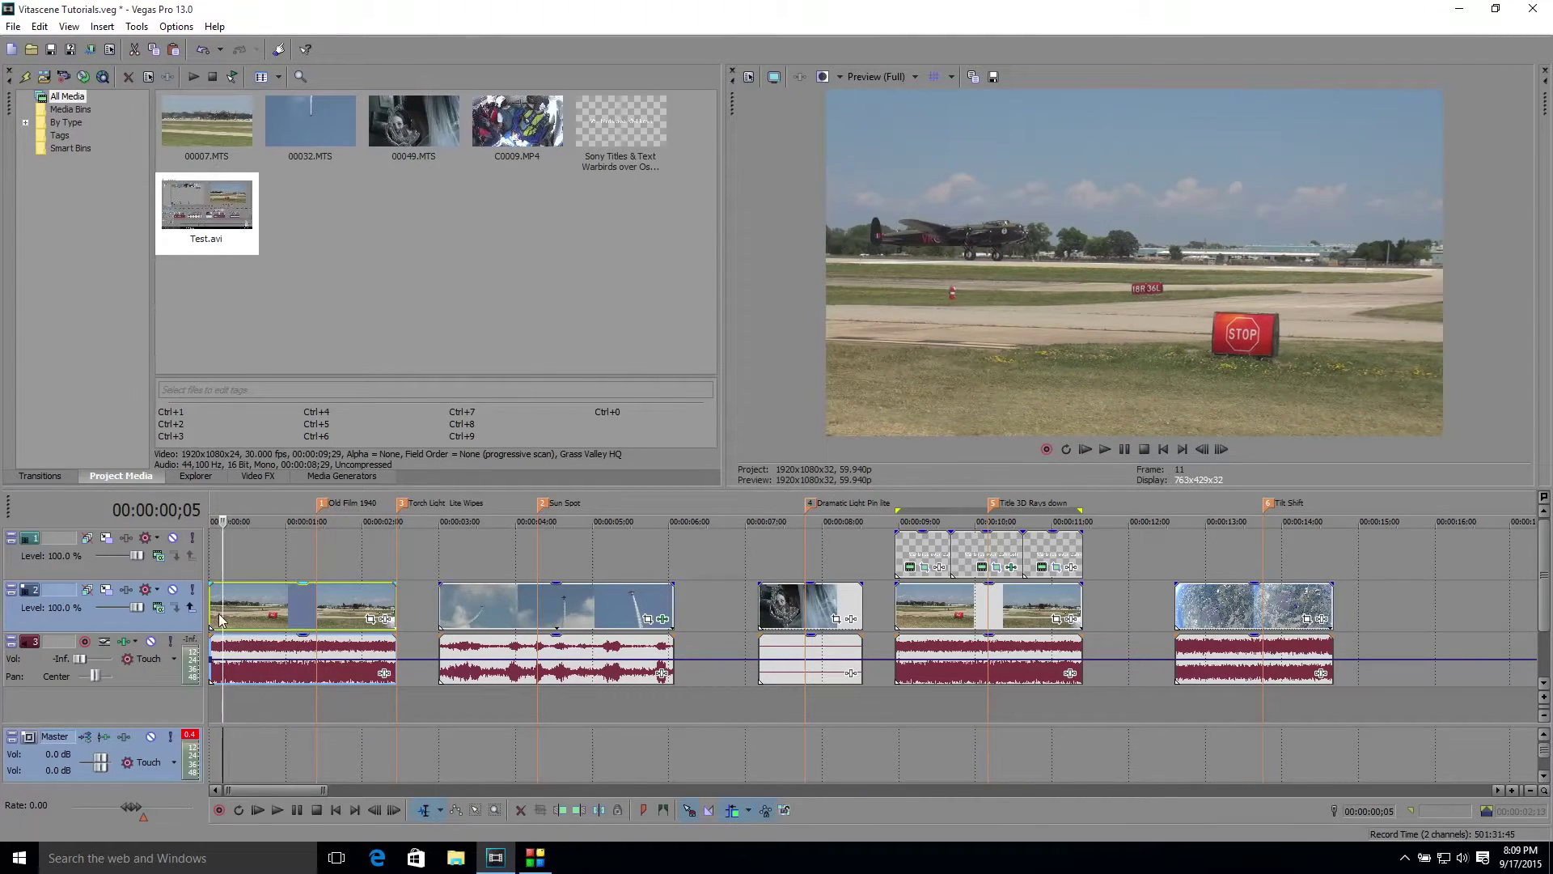
mouse_move(225, 611)
left_mouse_down()
mouse_move(354, 620)
mouse_move(241, 614)
left_mouse_up()
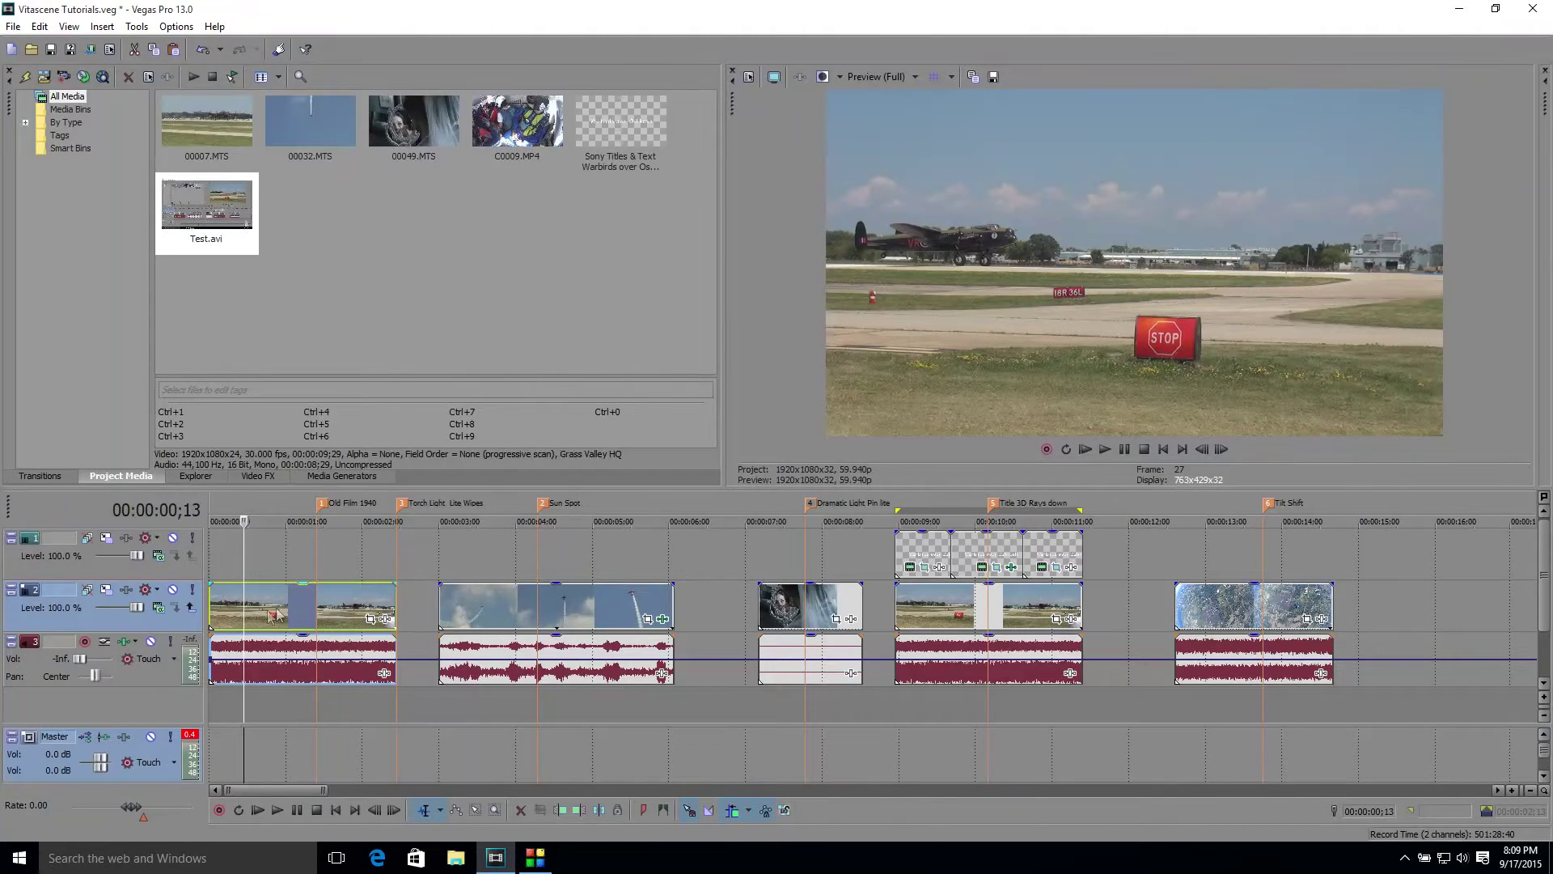
left_click(385, 620)
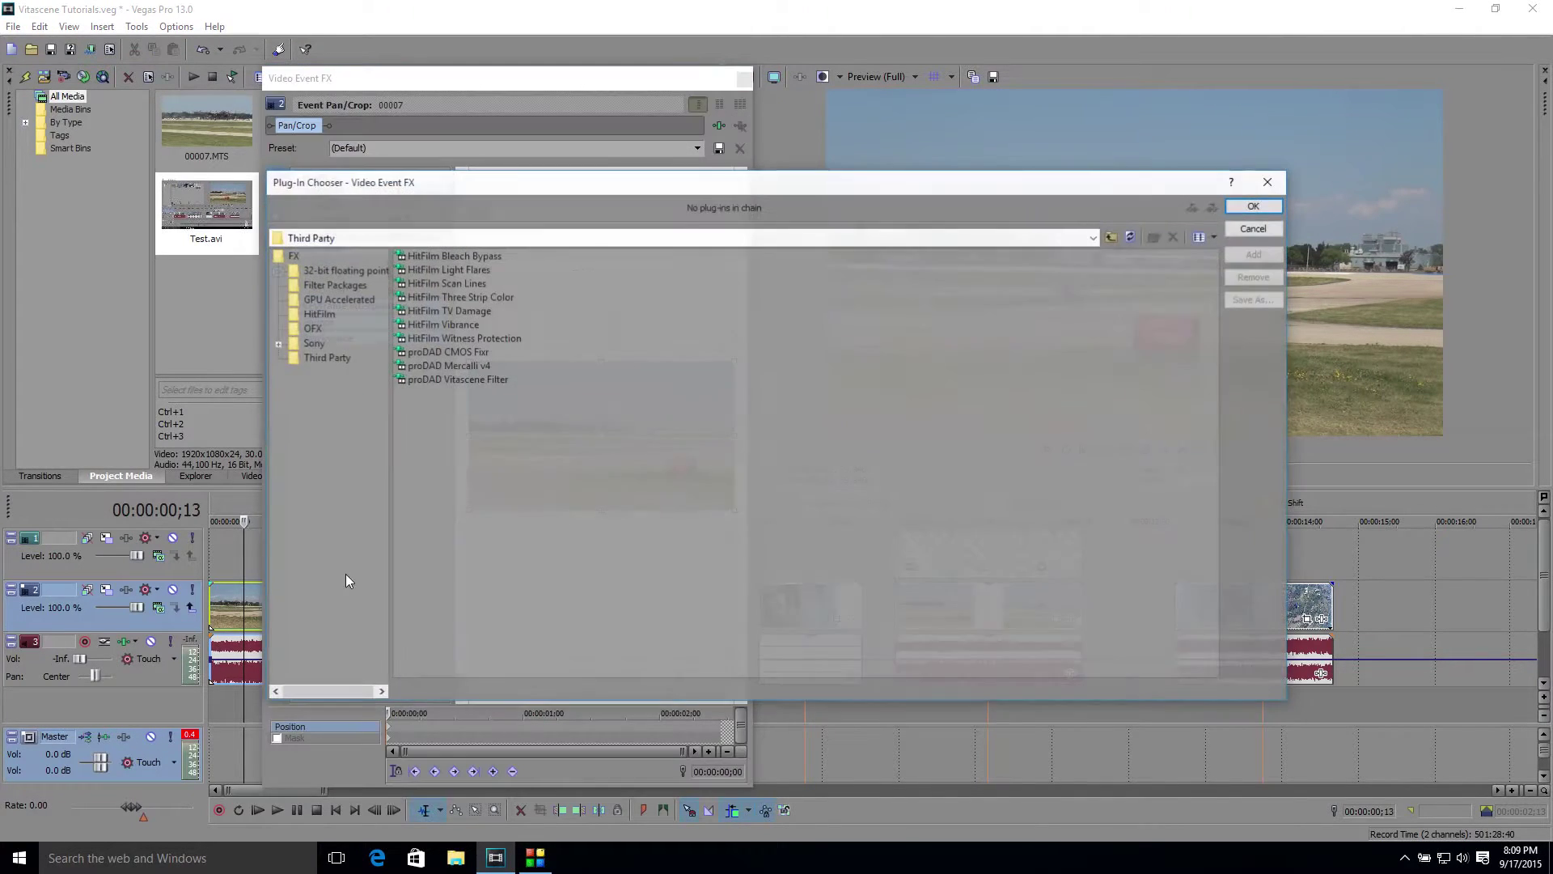
double_click(436, 380)
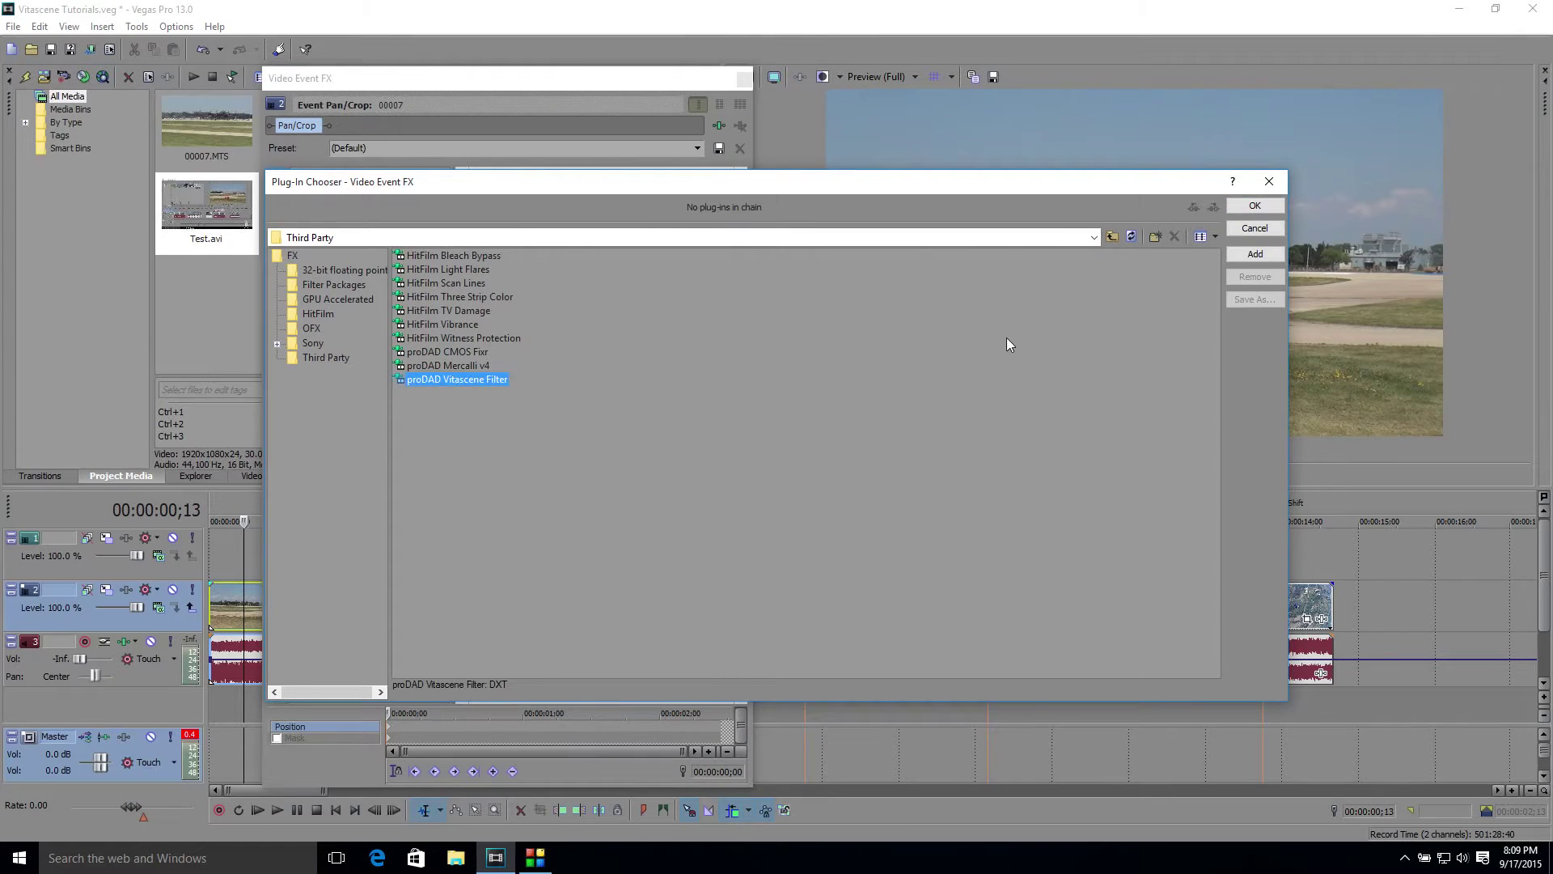
left_click(1255, 205)
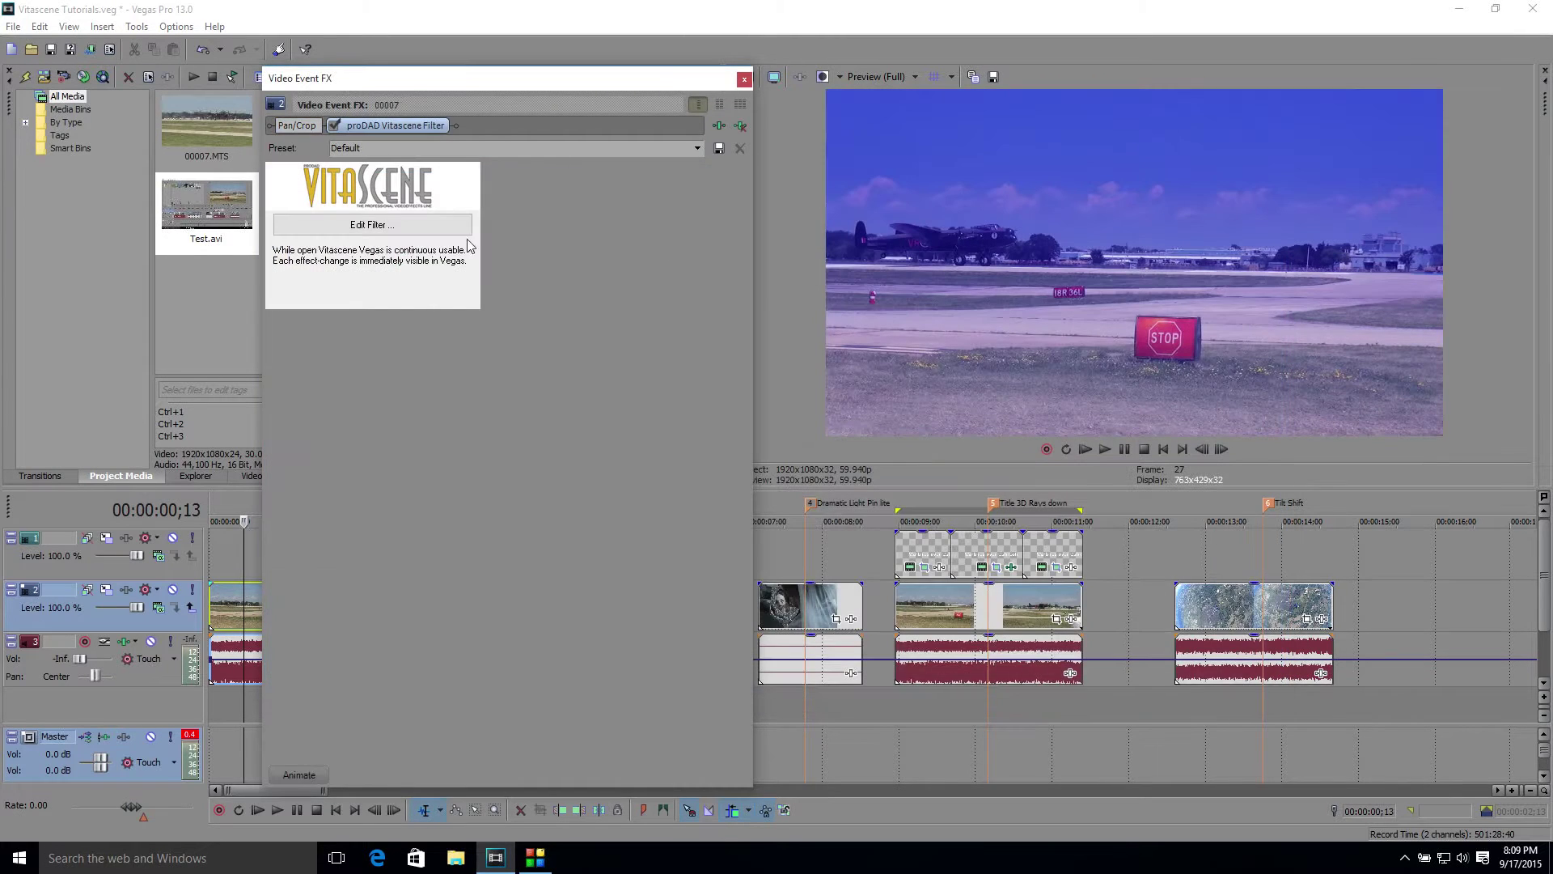
left_click(413, 229)
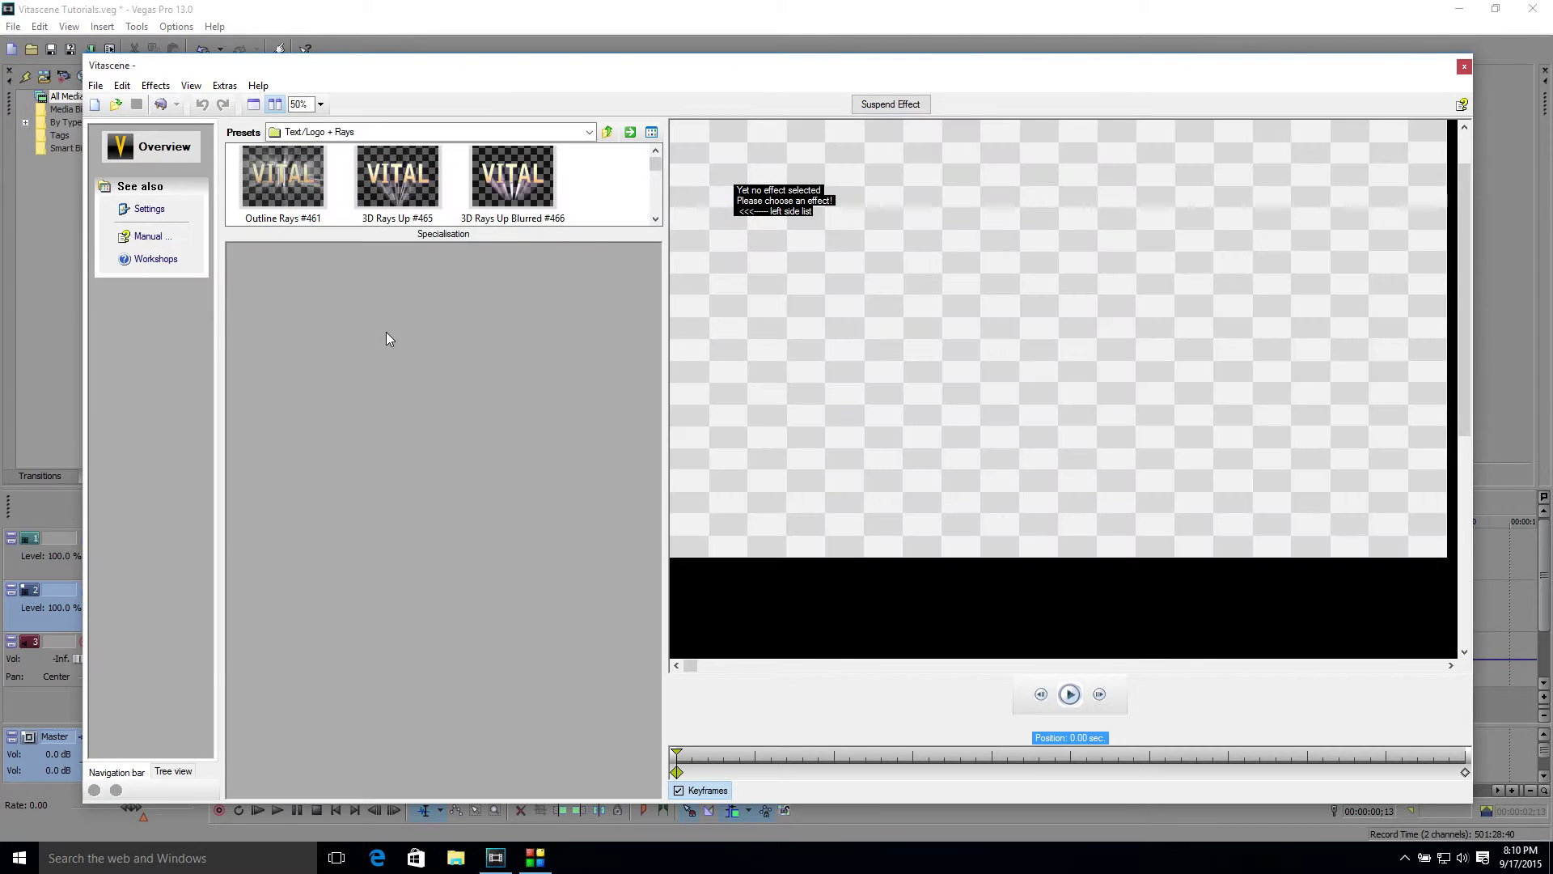
Step: Enlarge the preset area and look through the Film Look presets
left_click(347, 131)
scroll(356, 149, "up", 7)
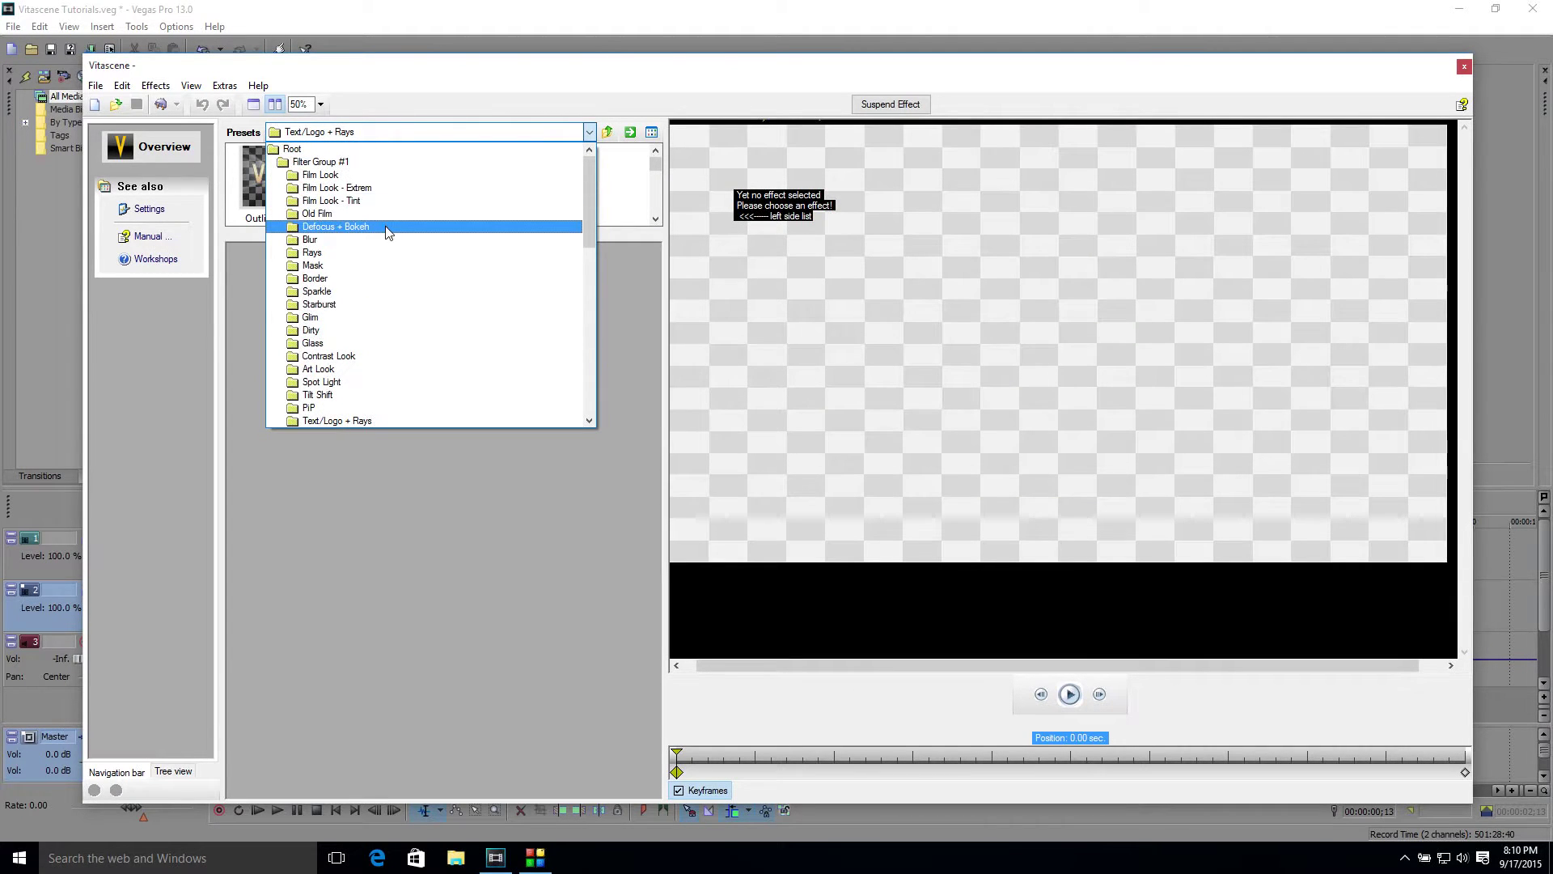
left_click(322, 177)
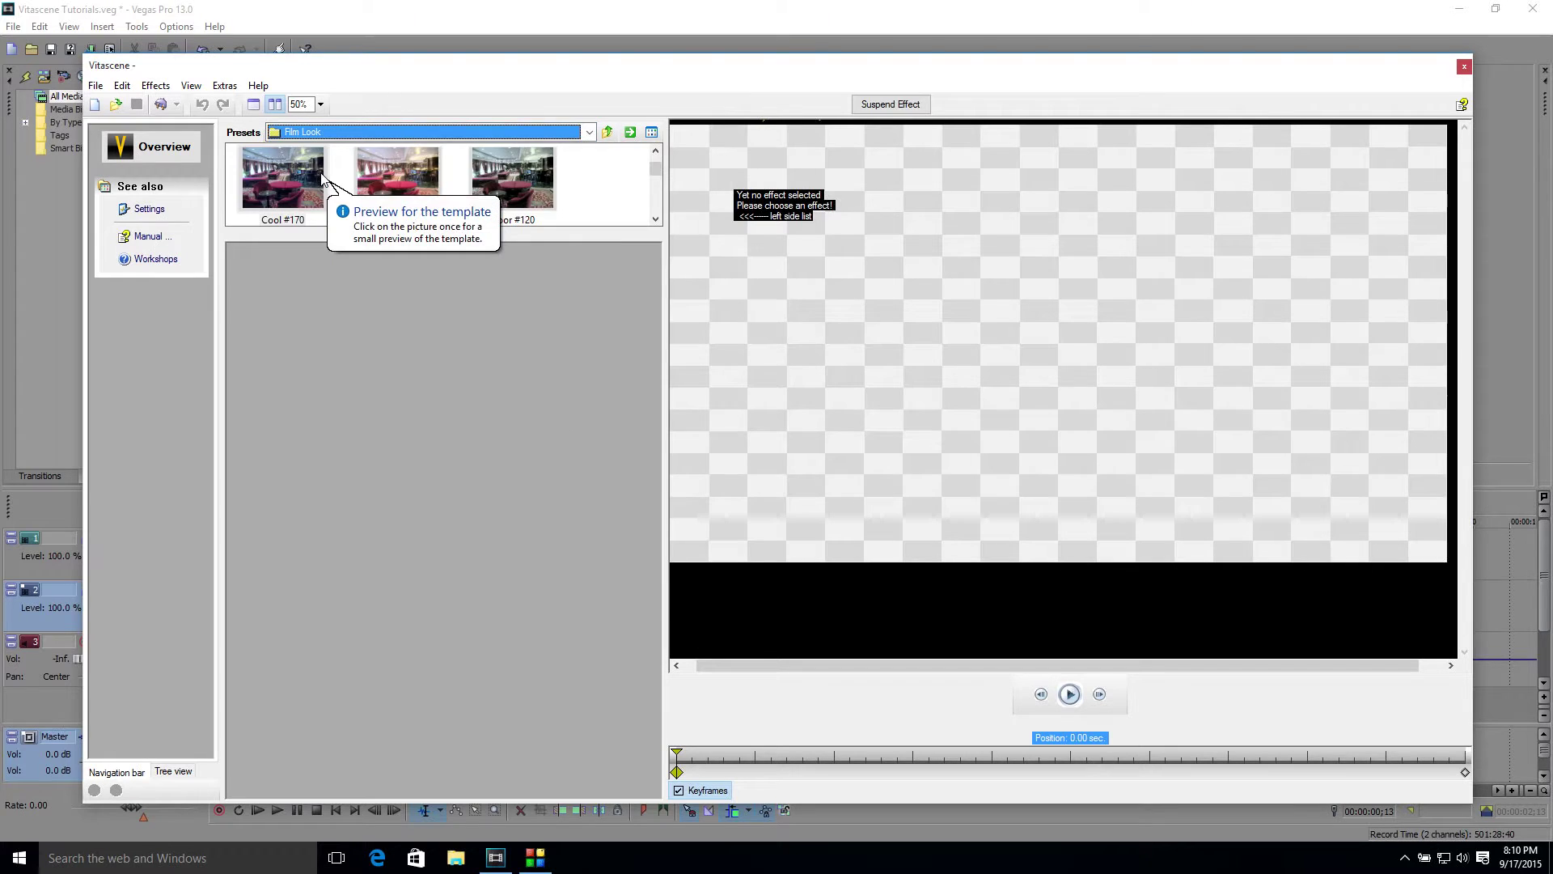
left_click_drag(306, 241, 314, 530)
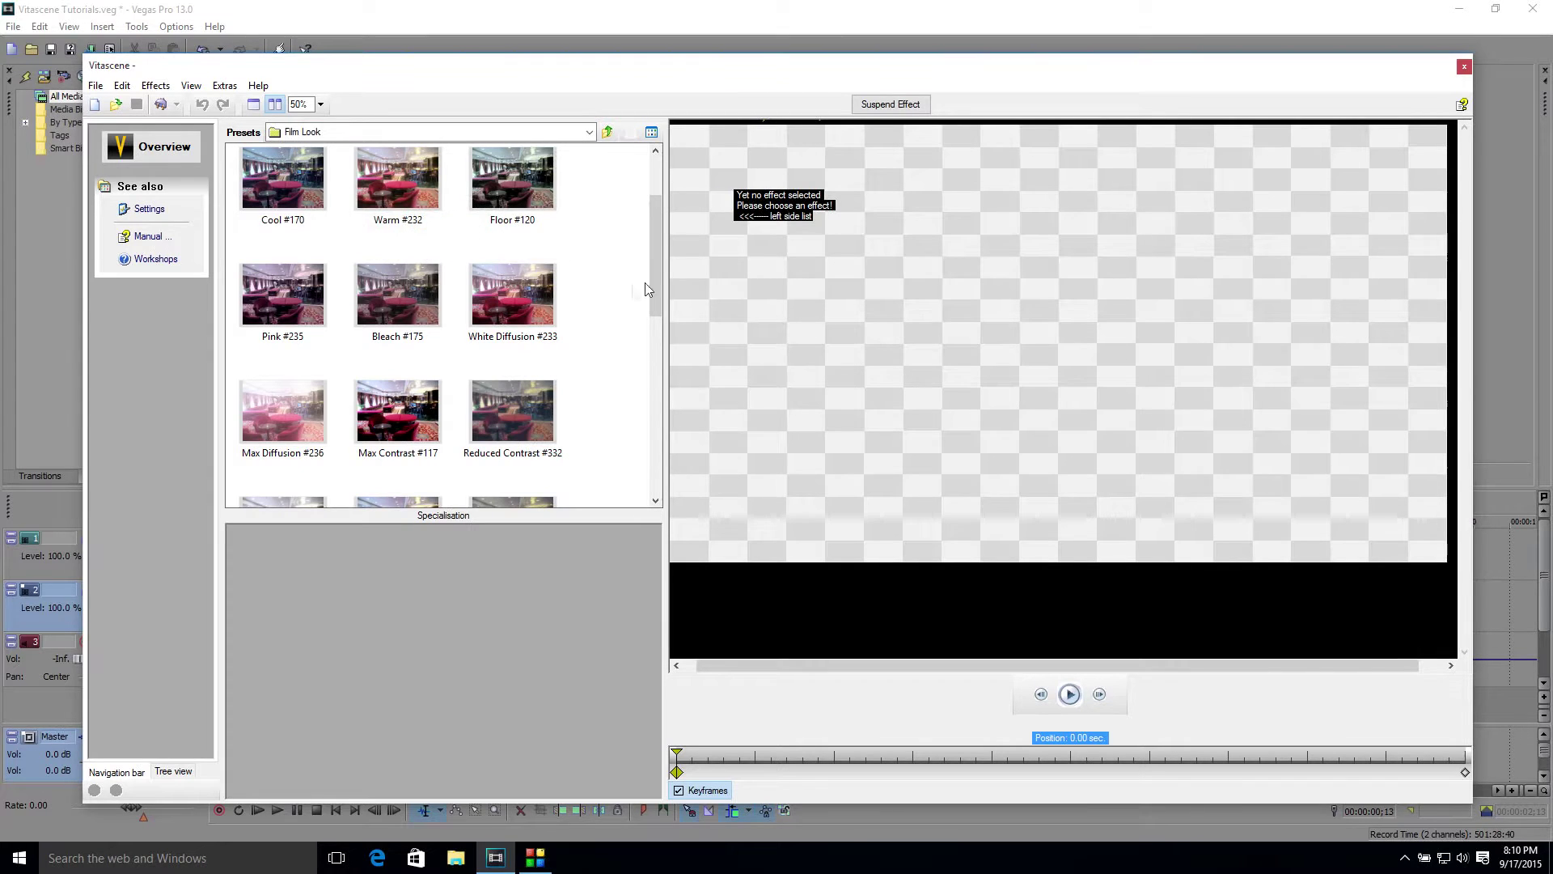
scroll(608, 308, "up", 1)
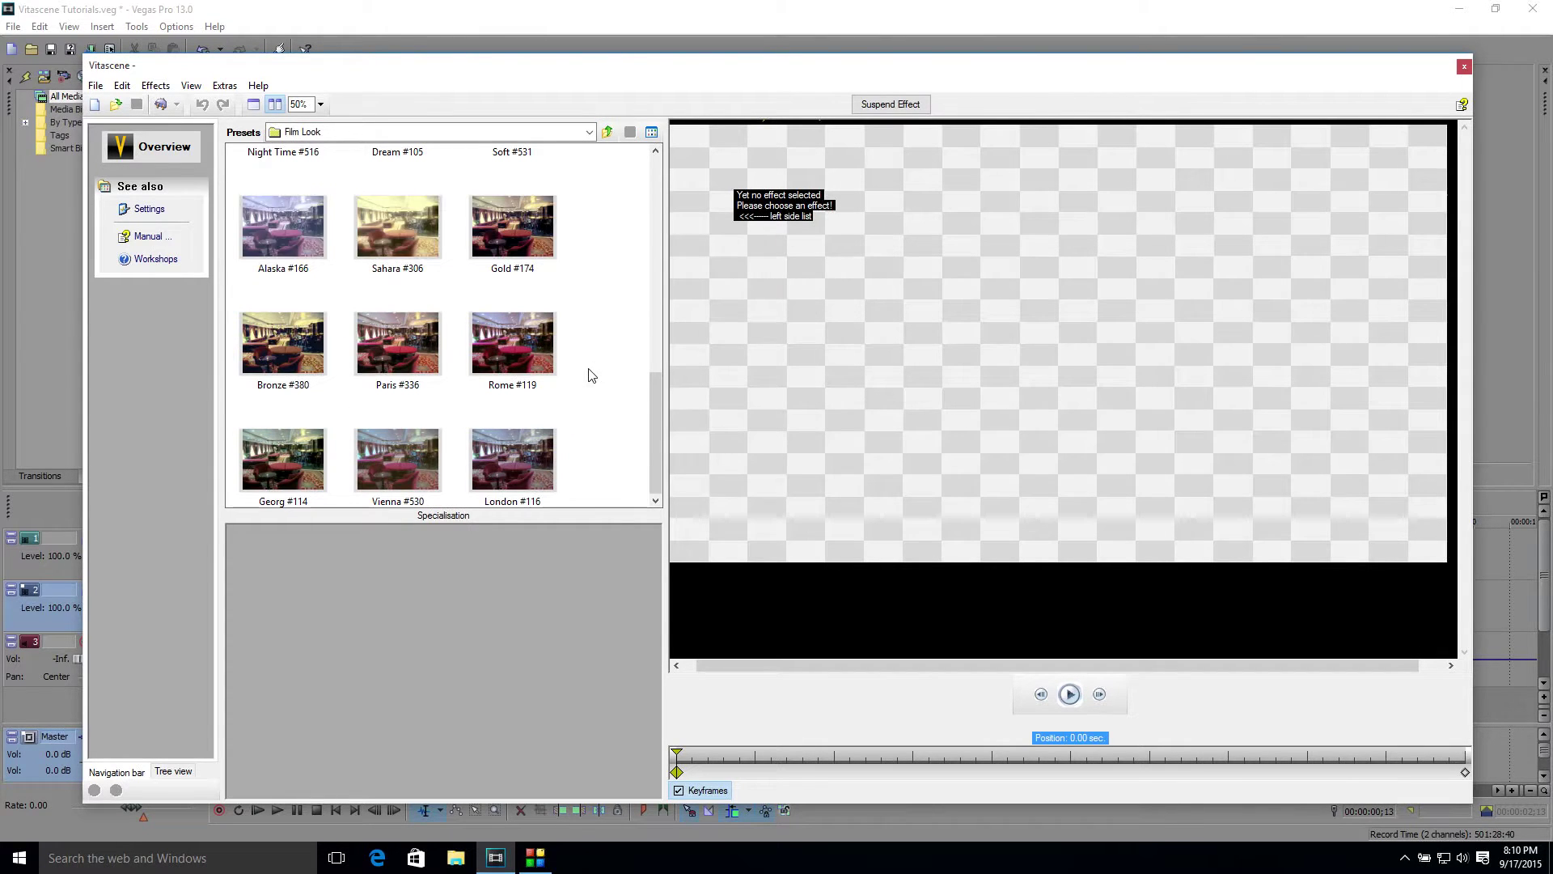
Step: Apply the Anno 1940 #320 preset from the Old Film group to the clip
left_click(424, 133)
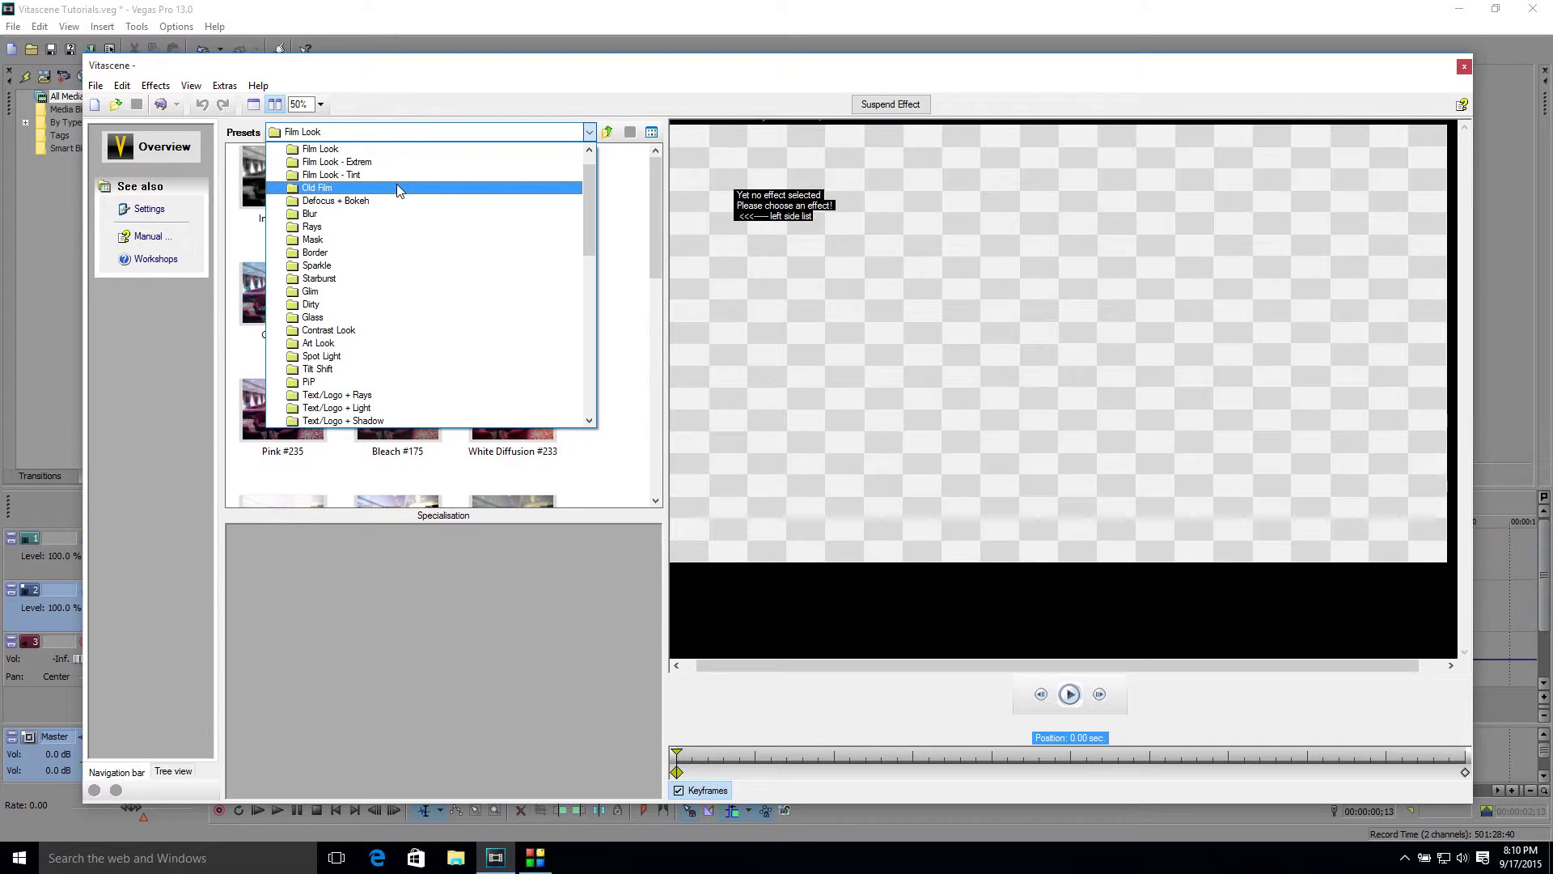
left_click(397, 186)
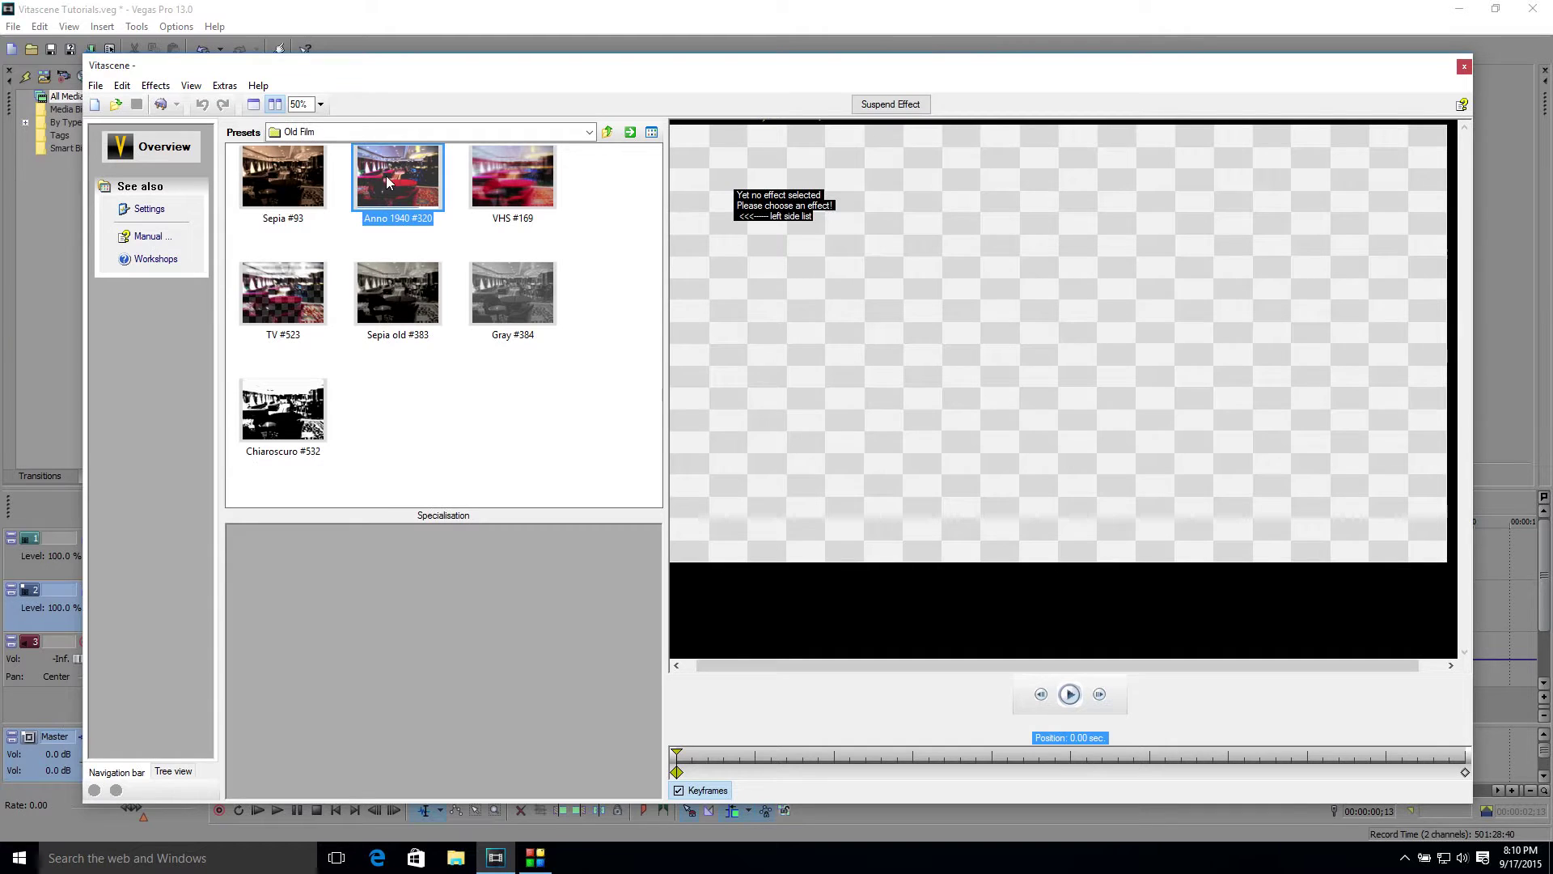
left_click(386, 181)
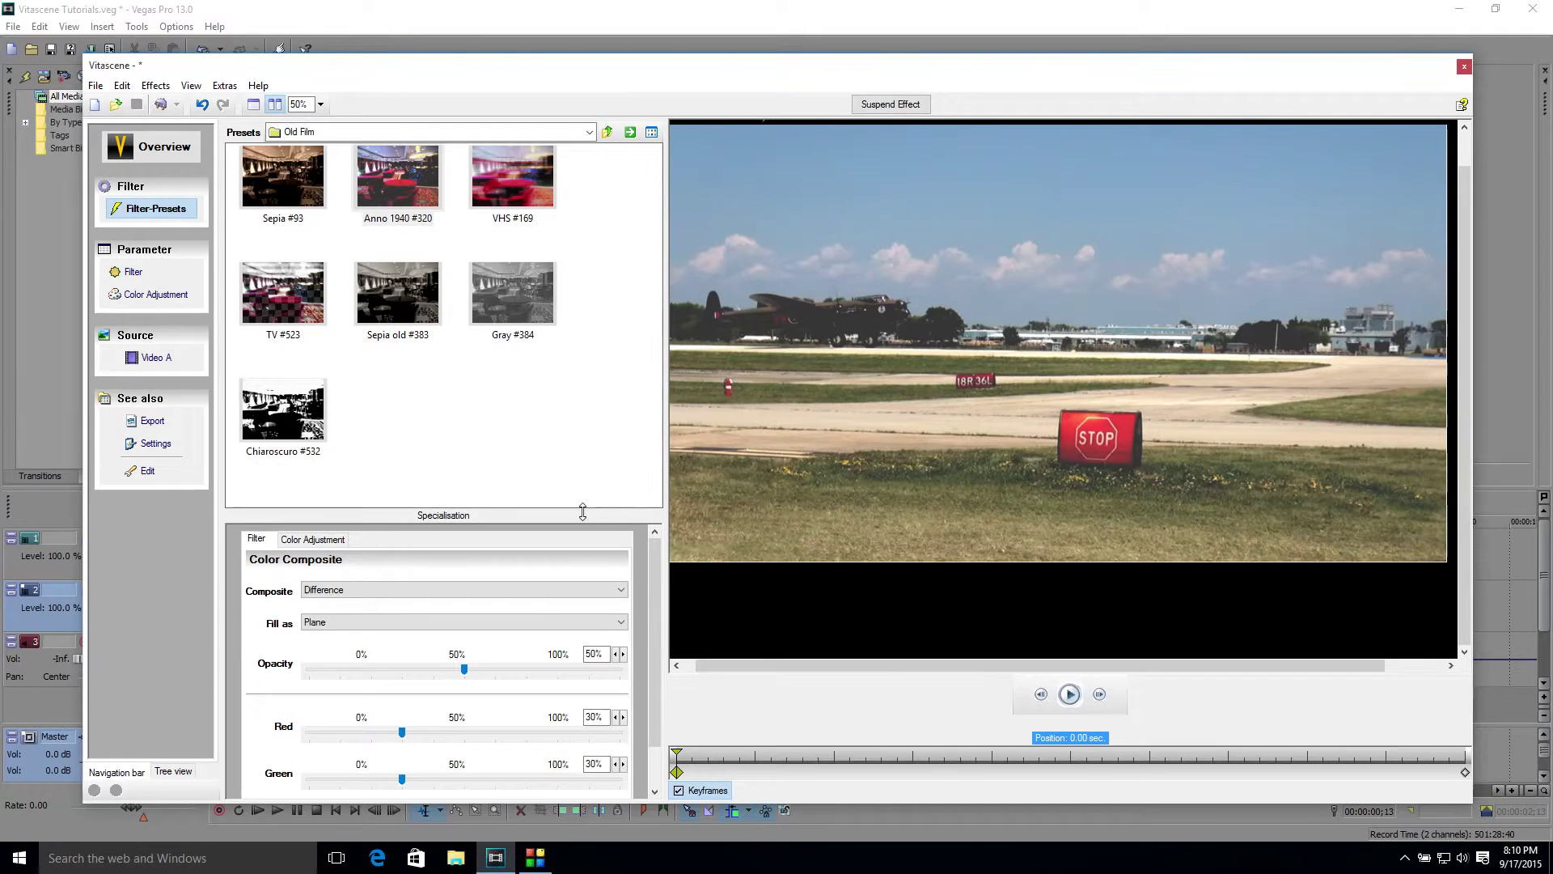
Step: Enlarge the Specialisation area and set Color Composite to Opacity 55%, Red 27%, Green 32% and Blue 29%
left_click_drag(574, 518, 578, 262)
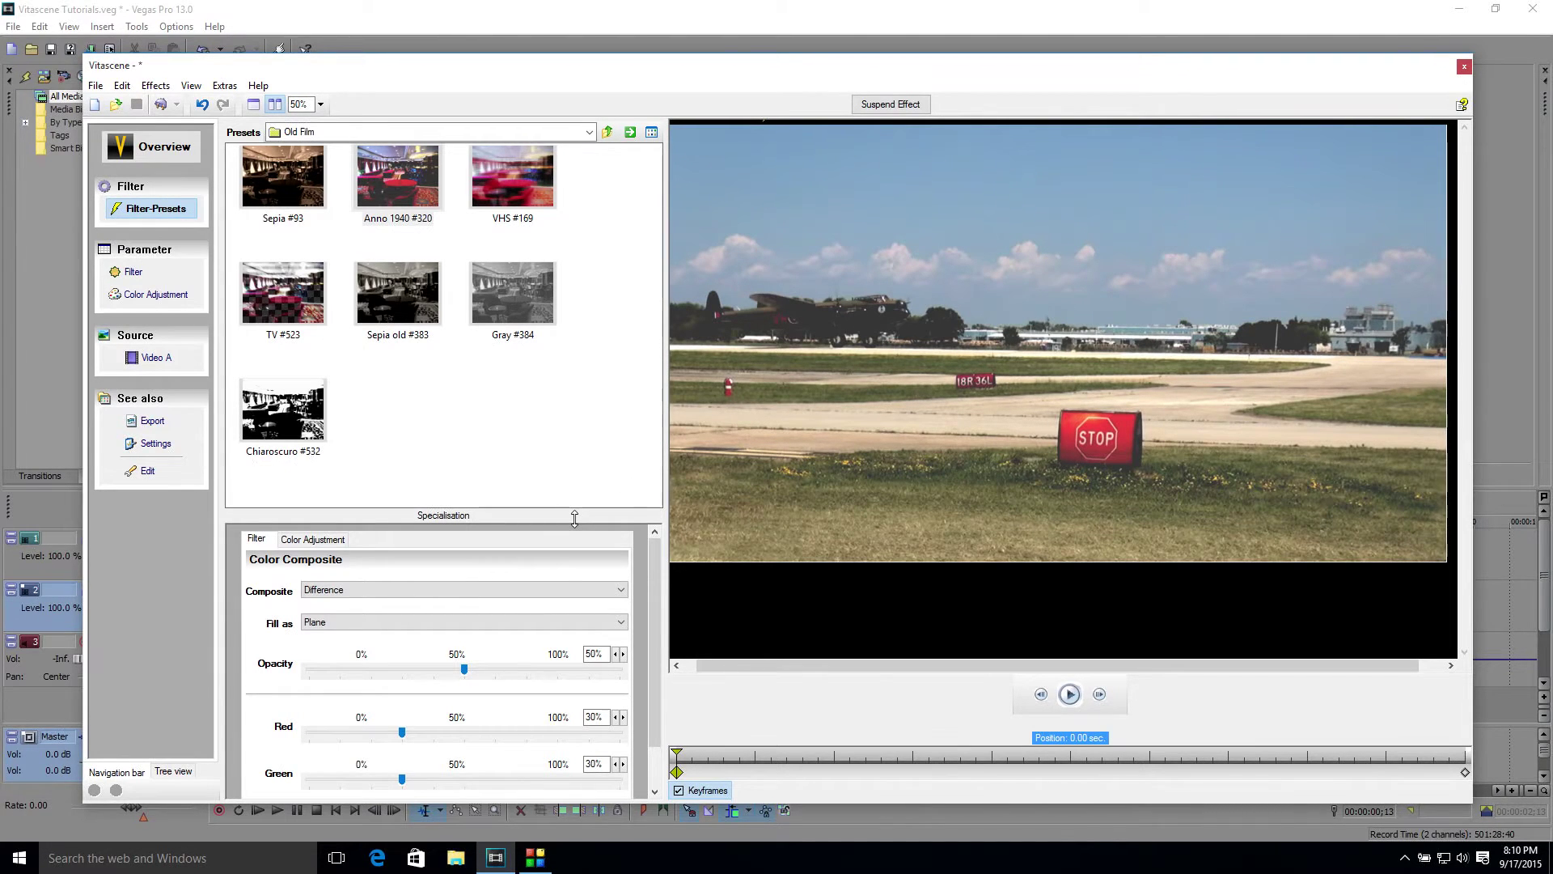
left_click_drag(762, 119, 760, 4)
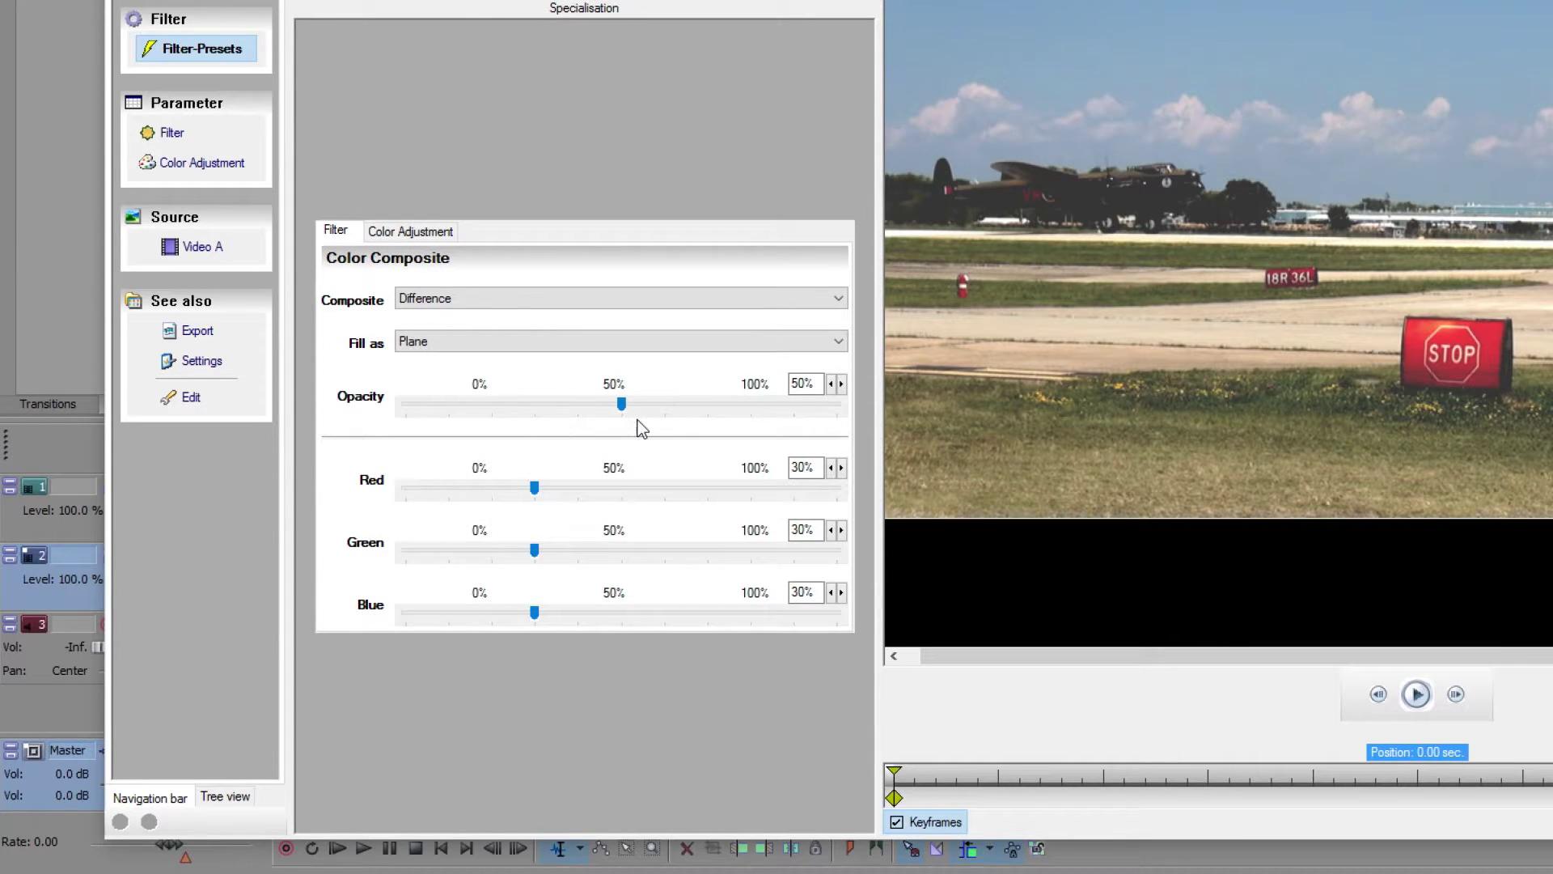
mouse_move(619, 412)
left_mouse_down()
mouse_move(666, 406)
mouse_move(570, 409)
mouse_move(642, 411)
left_mouse_up()
mouse_move(535, 488)
left_mouse_down()
mouse_move(559, 488)
mouse_move(521, 488)
left_mouse_up()
left_click_drag(534, 550, 544, 561)
mouse_move(544, 615)
left_mouse_down()
mouse_move(557, 614)
mouse_move(533, 616)
left_mouse_up()
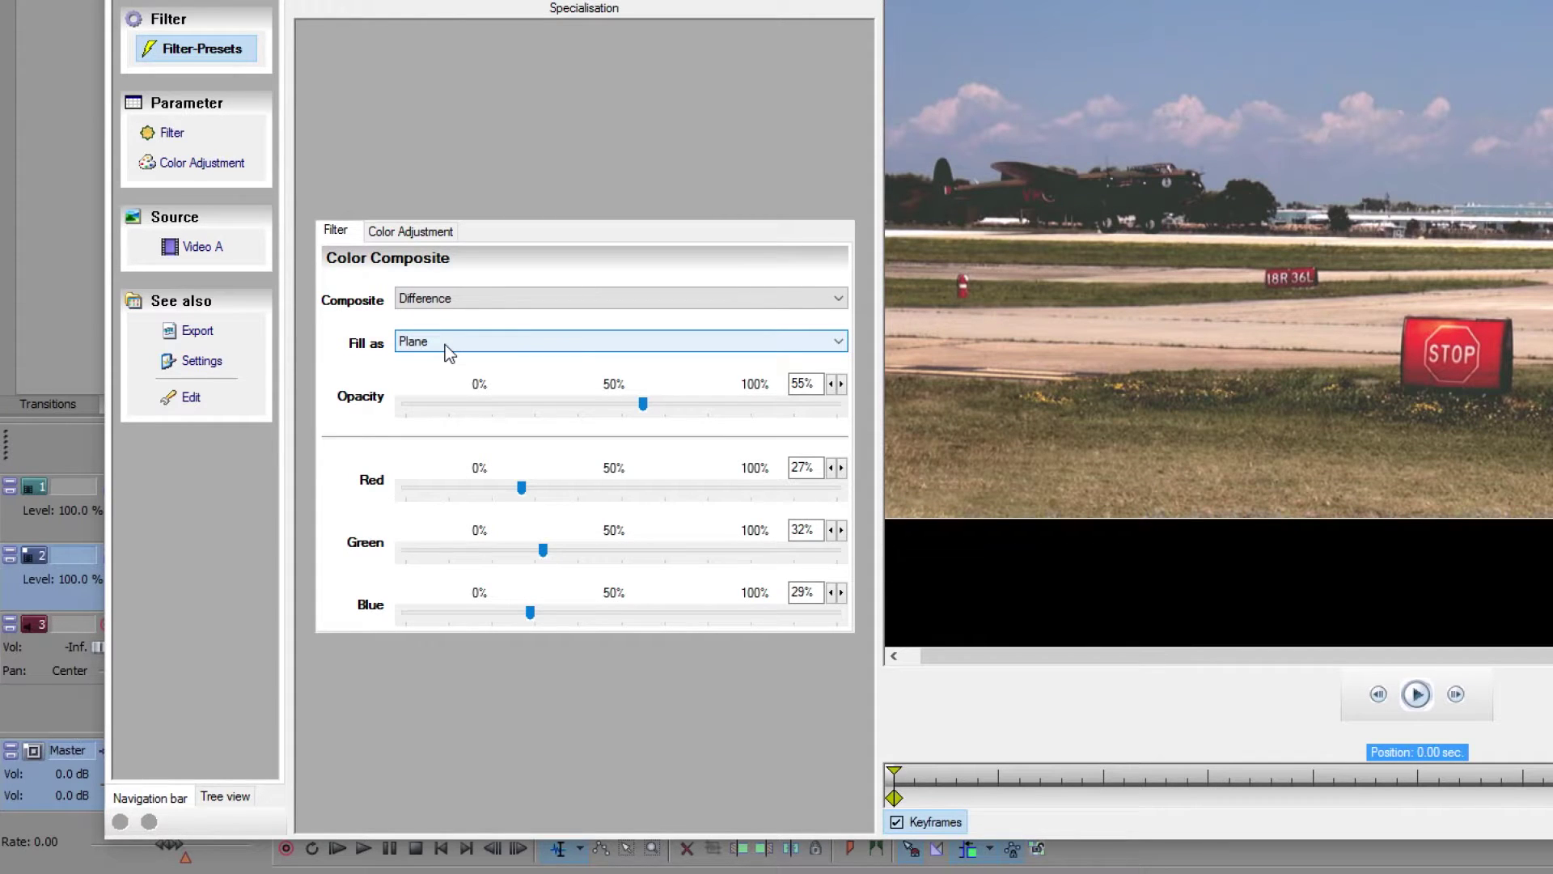
Step: Set the color adjustment to Brightness 113%, Contrast -12%, Saturation -6% and Gamma 1.16
left_click(400, 233)
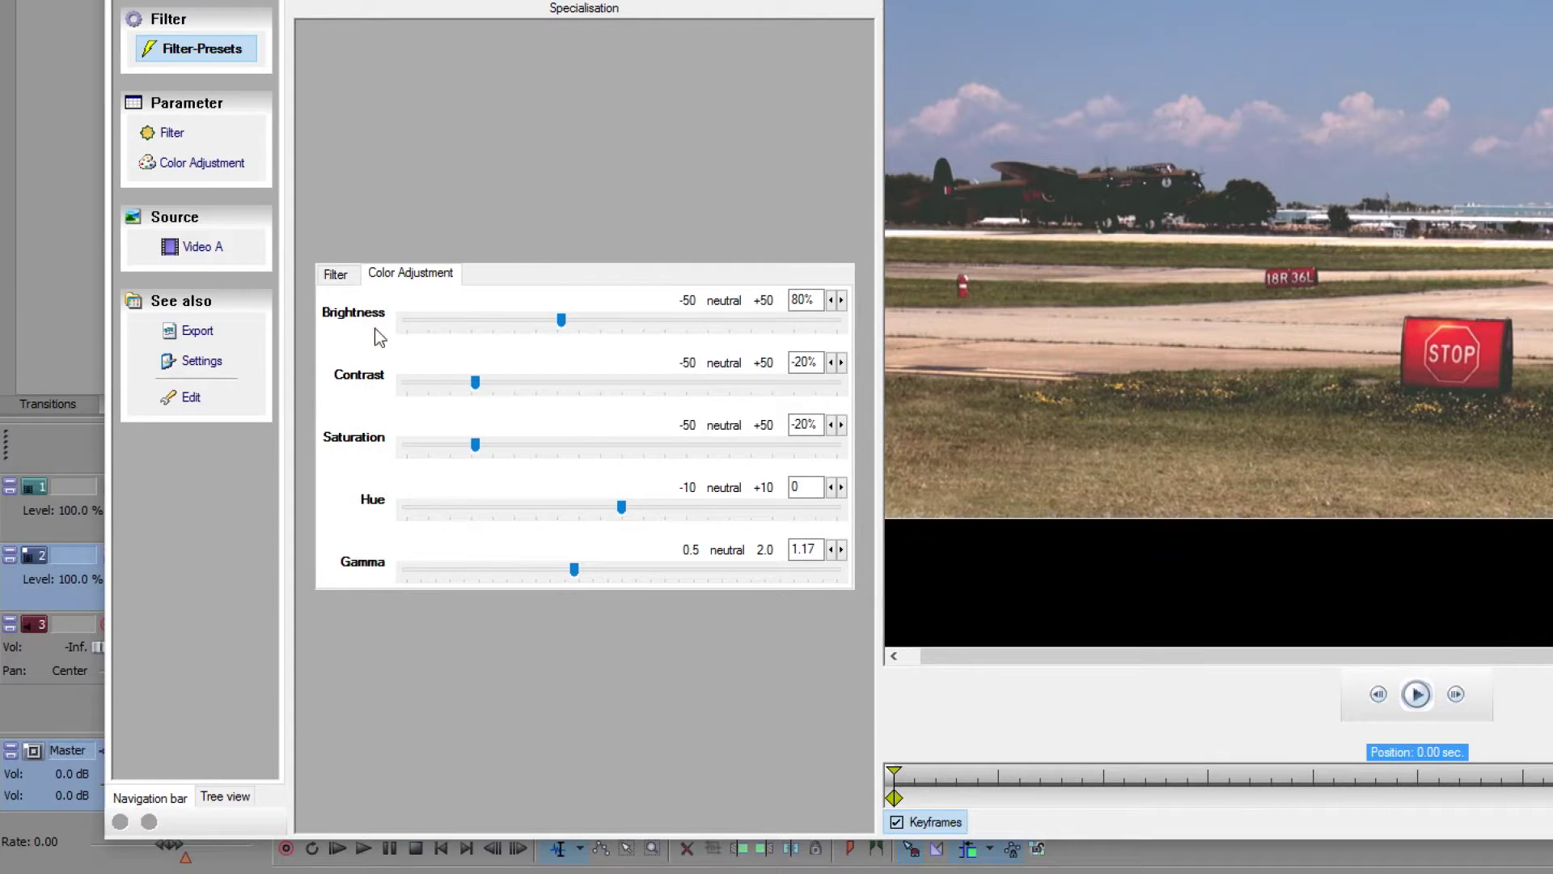
left_click_drag(562, 320, 592, 327)
mouse_move(475, 383)
left_mouse_down()
mouse_move(501, 384)
mouse_move(479, 382)
left_mouse_up()
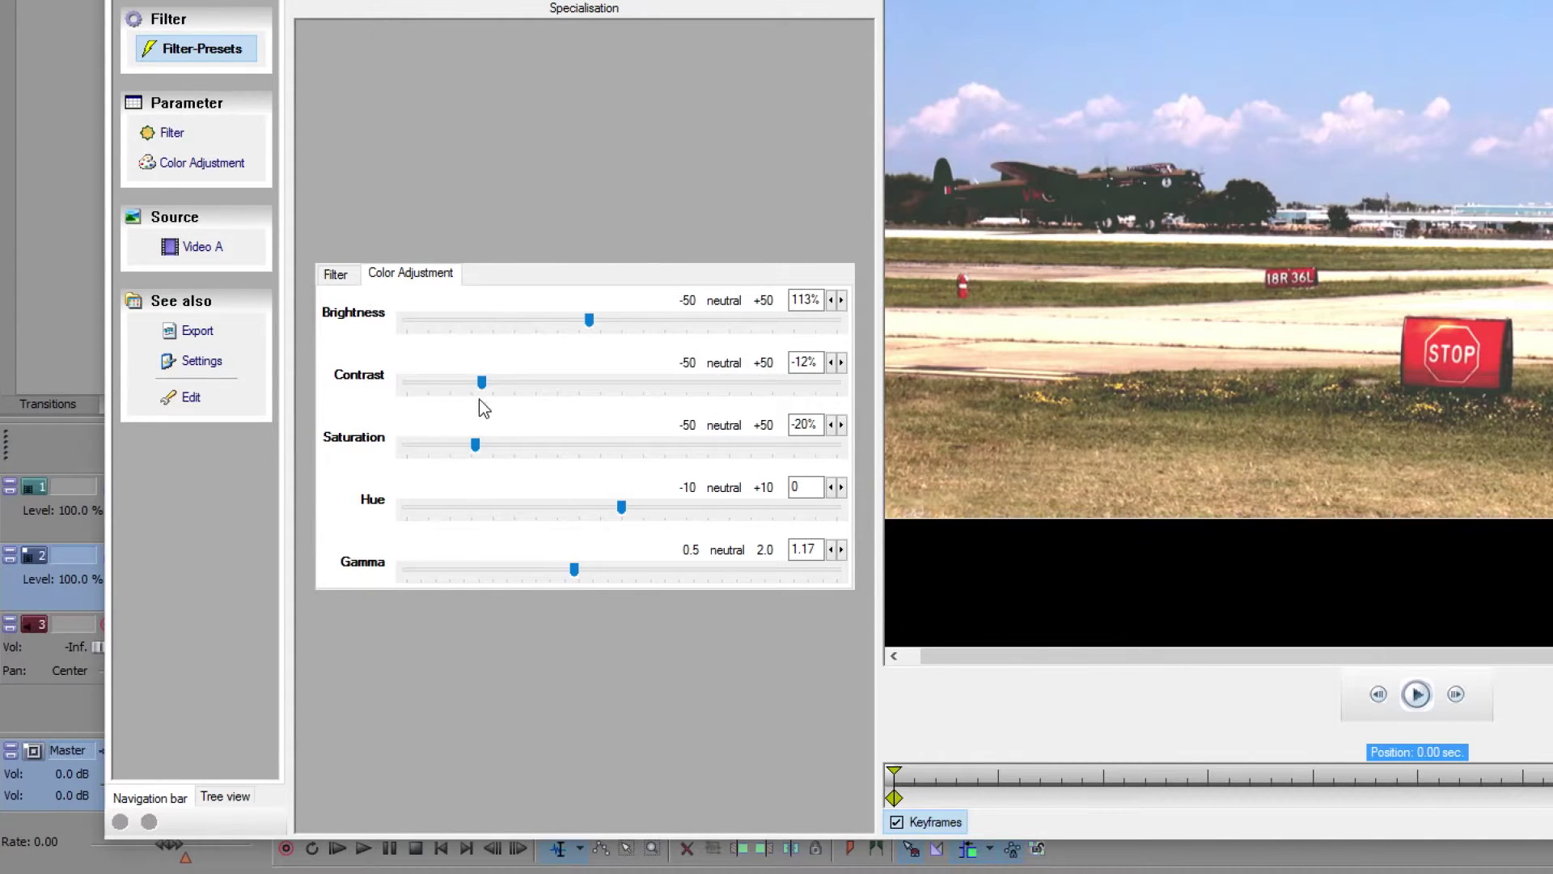
left_click_drag(476, 448, 492, 445)
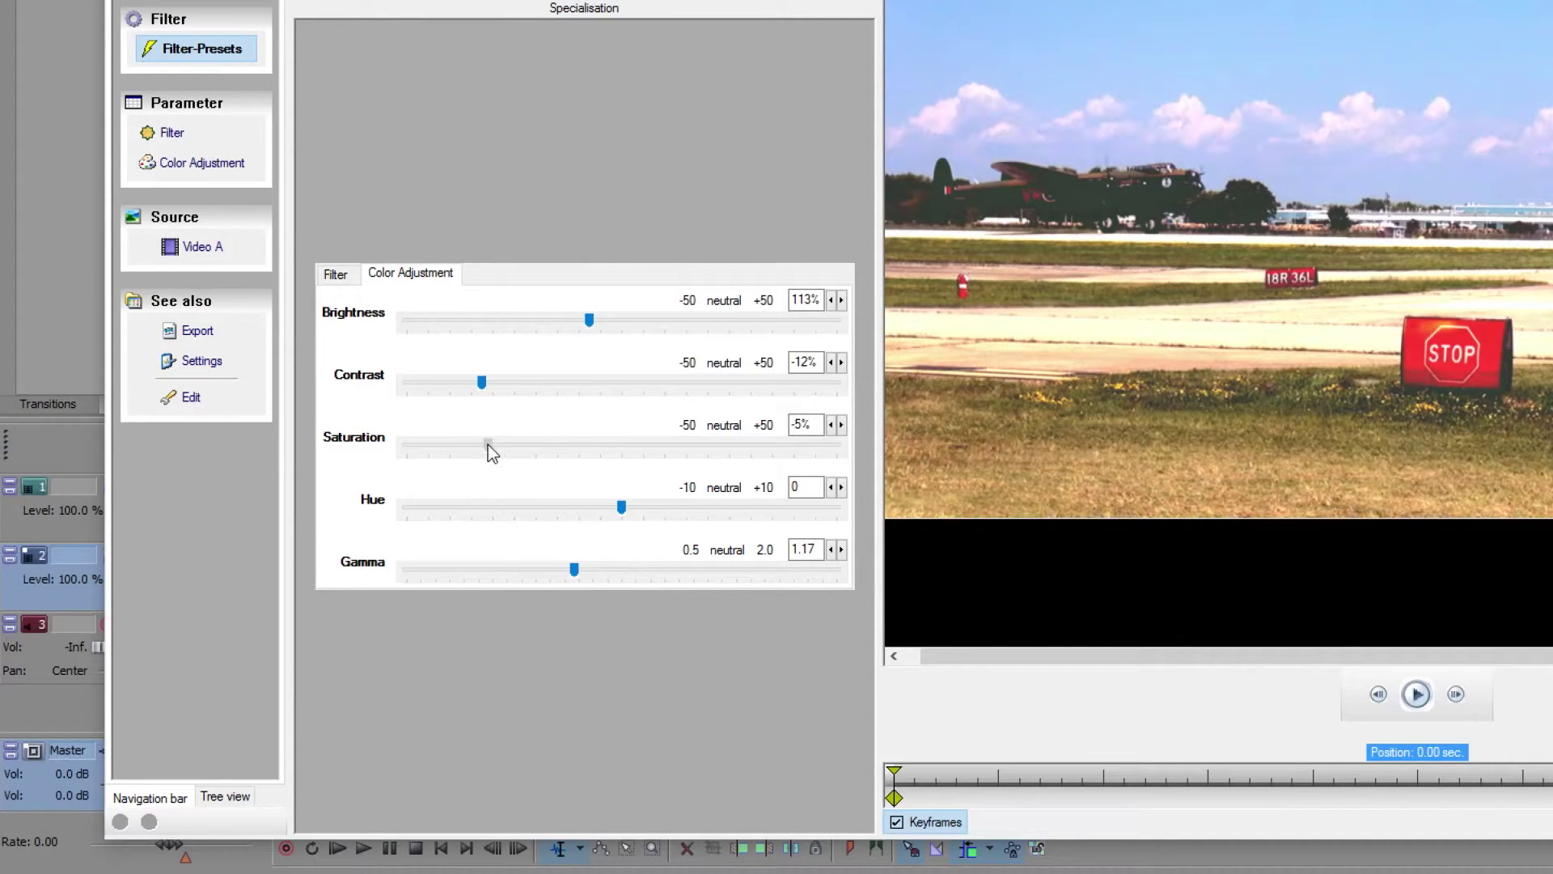
left_click_drag(478, 444, 488, 445)
mouse_move(574, 571)
left_mouse_down()
mouse_move(542, 572)
mouse_move(593, 574)
mouse_move(576, 575)
left_mouse_up()
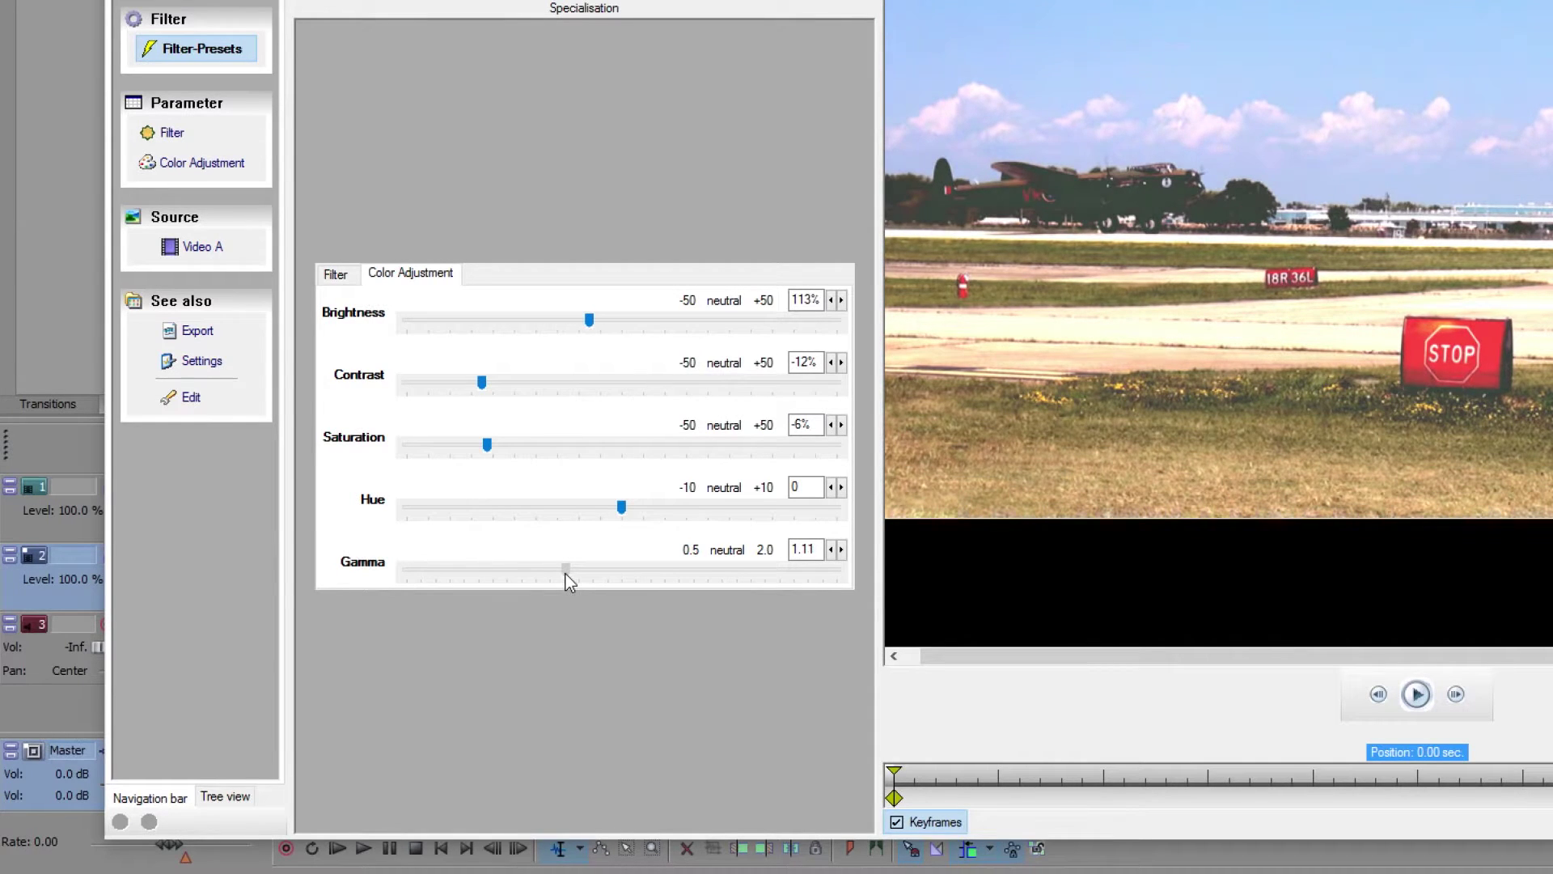
left_click_drag(575, 582, 575, 582)
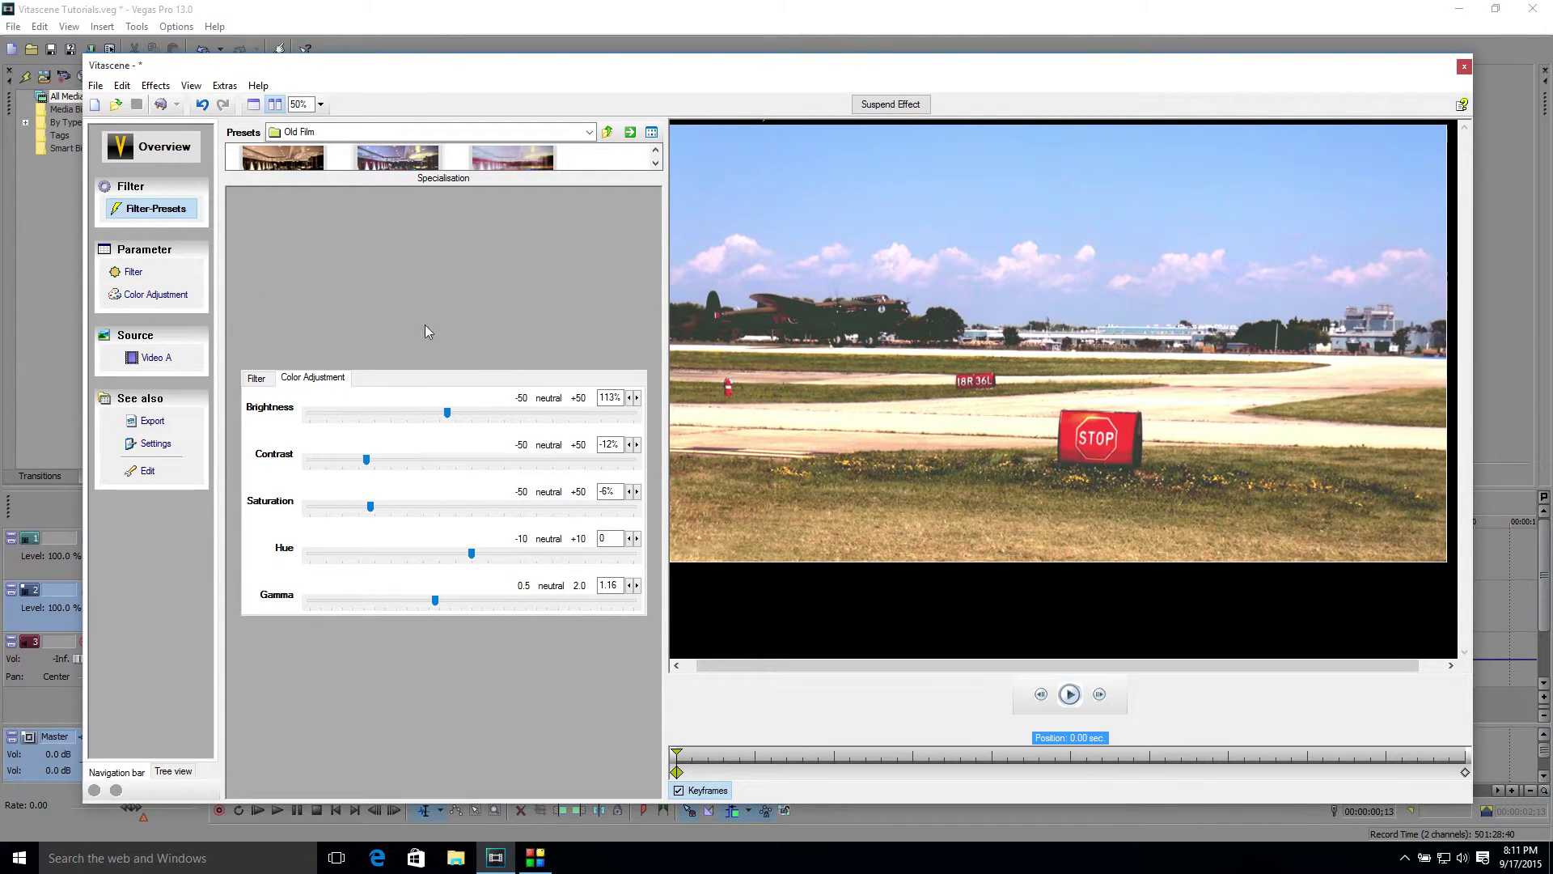
Step: Apply the Vitascene effect to the first clip, close the effect window and scrub through the clip to preview it
left_click(162, 106)
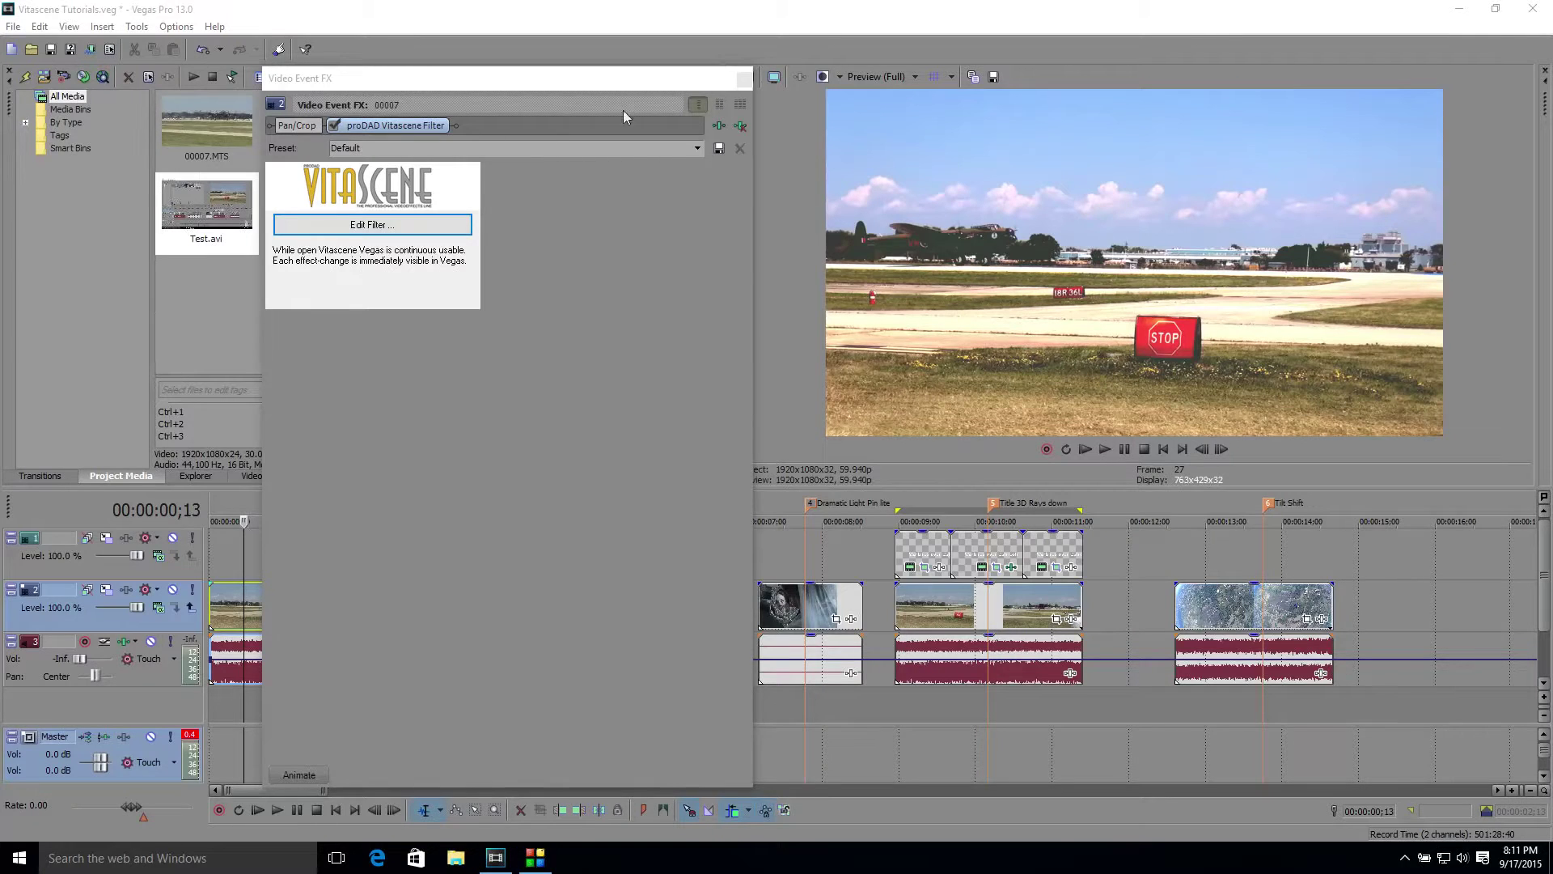
left_click(744, 79)
left_click(251, 547)
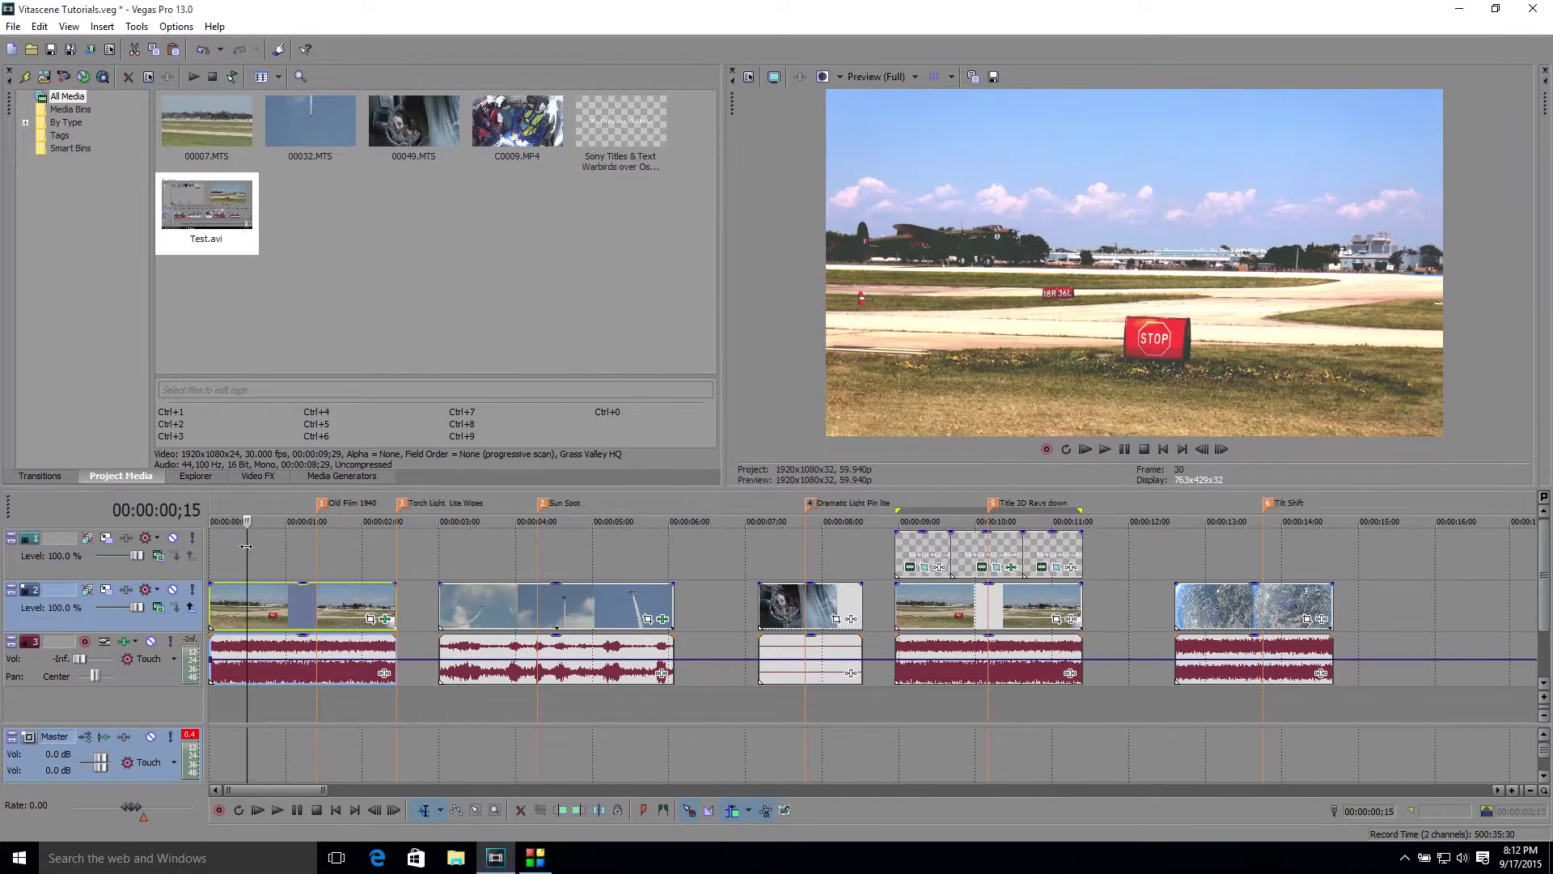
left_click_drag(252, 547, 284, 549)
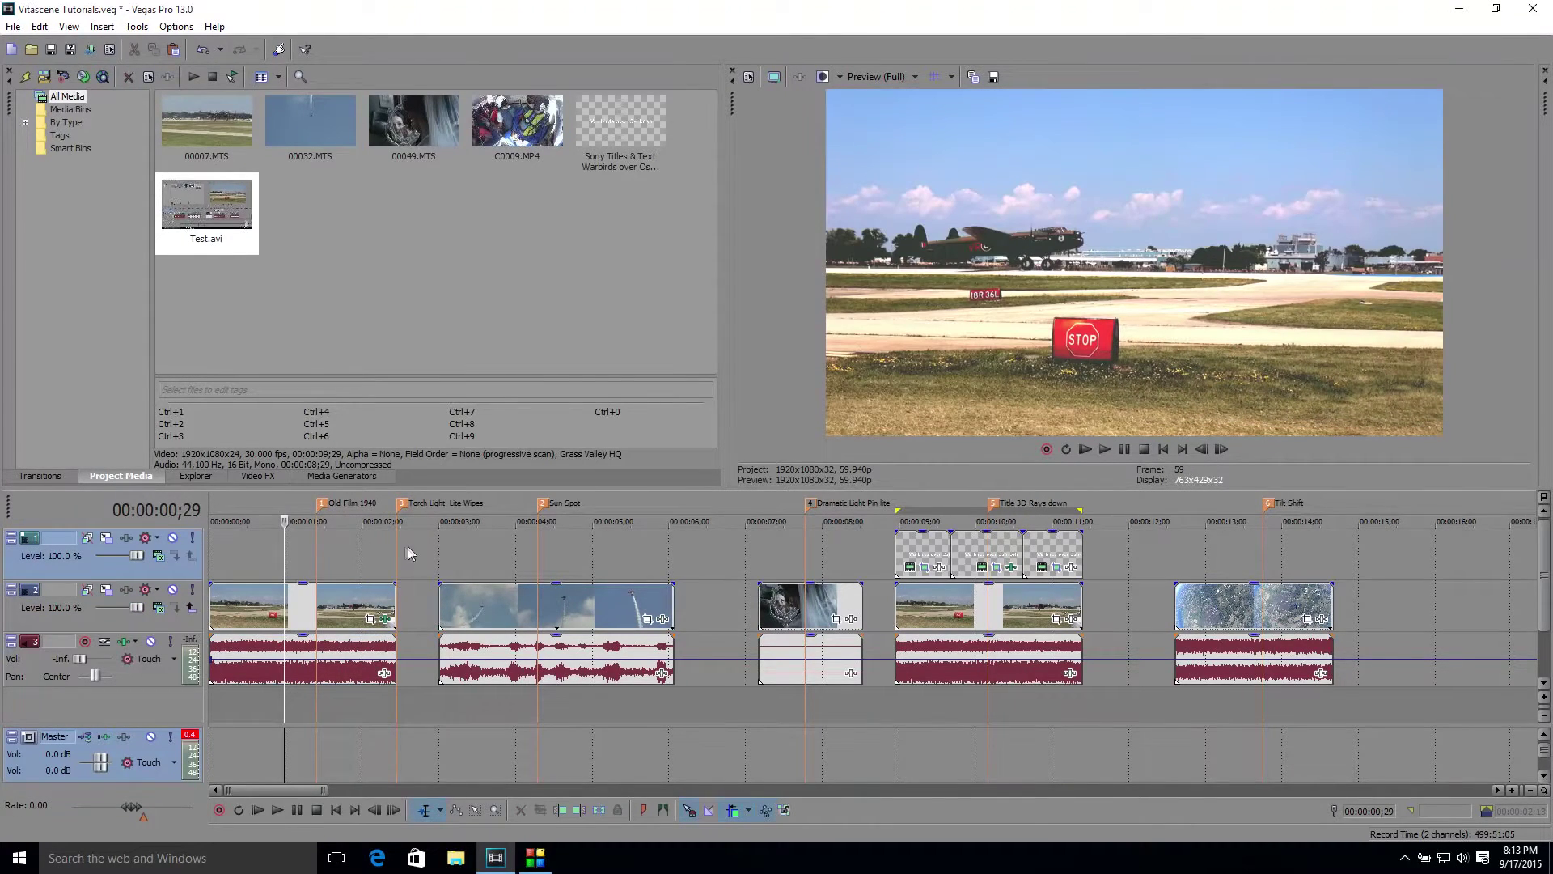
Step: Preview the second video clip, the biplane with the smoke trail, at several points along the timeline
left_click(478, 551)
left_click(488, 556)
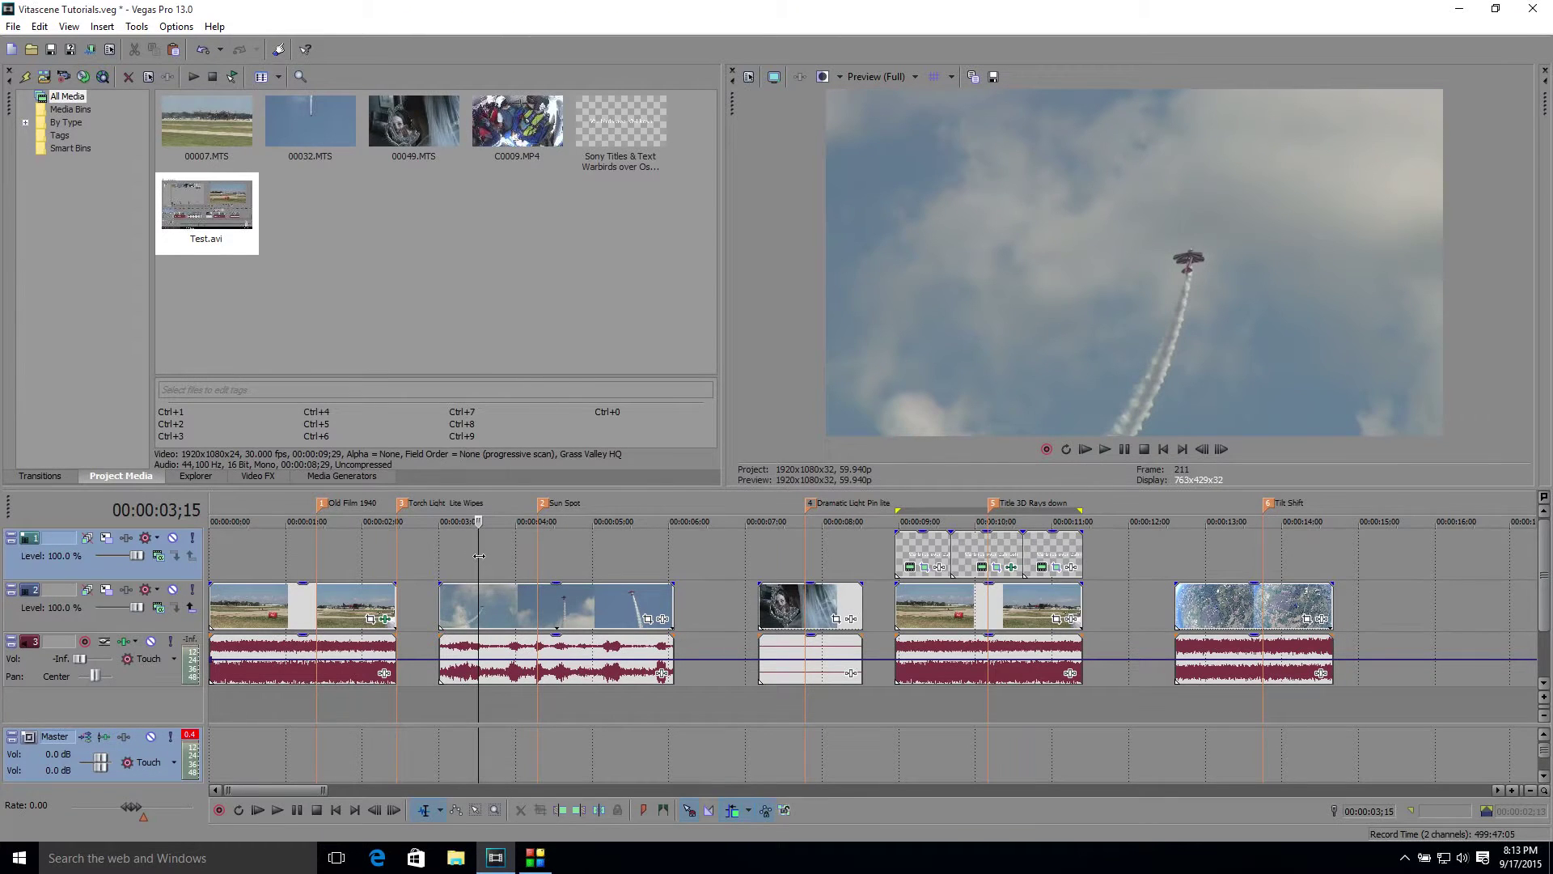
key("space")
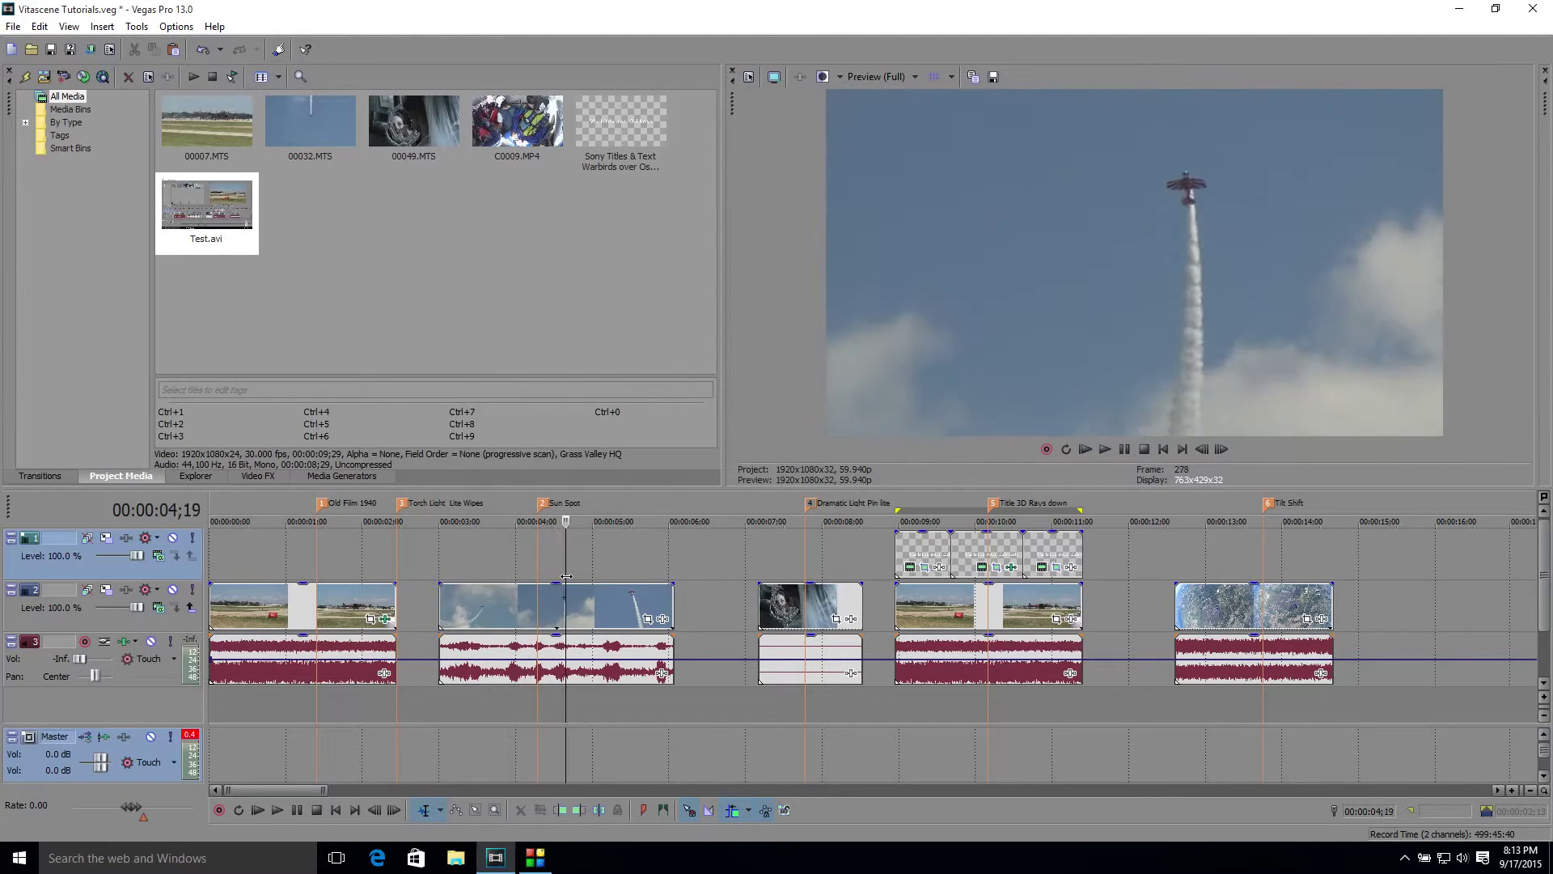
left_click(520, 589)
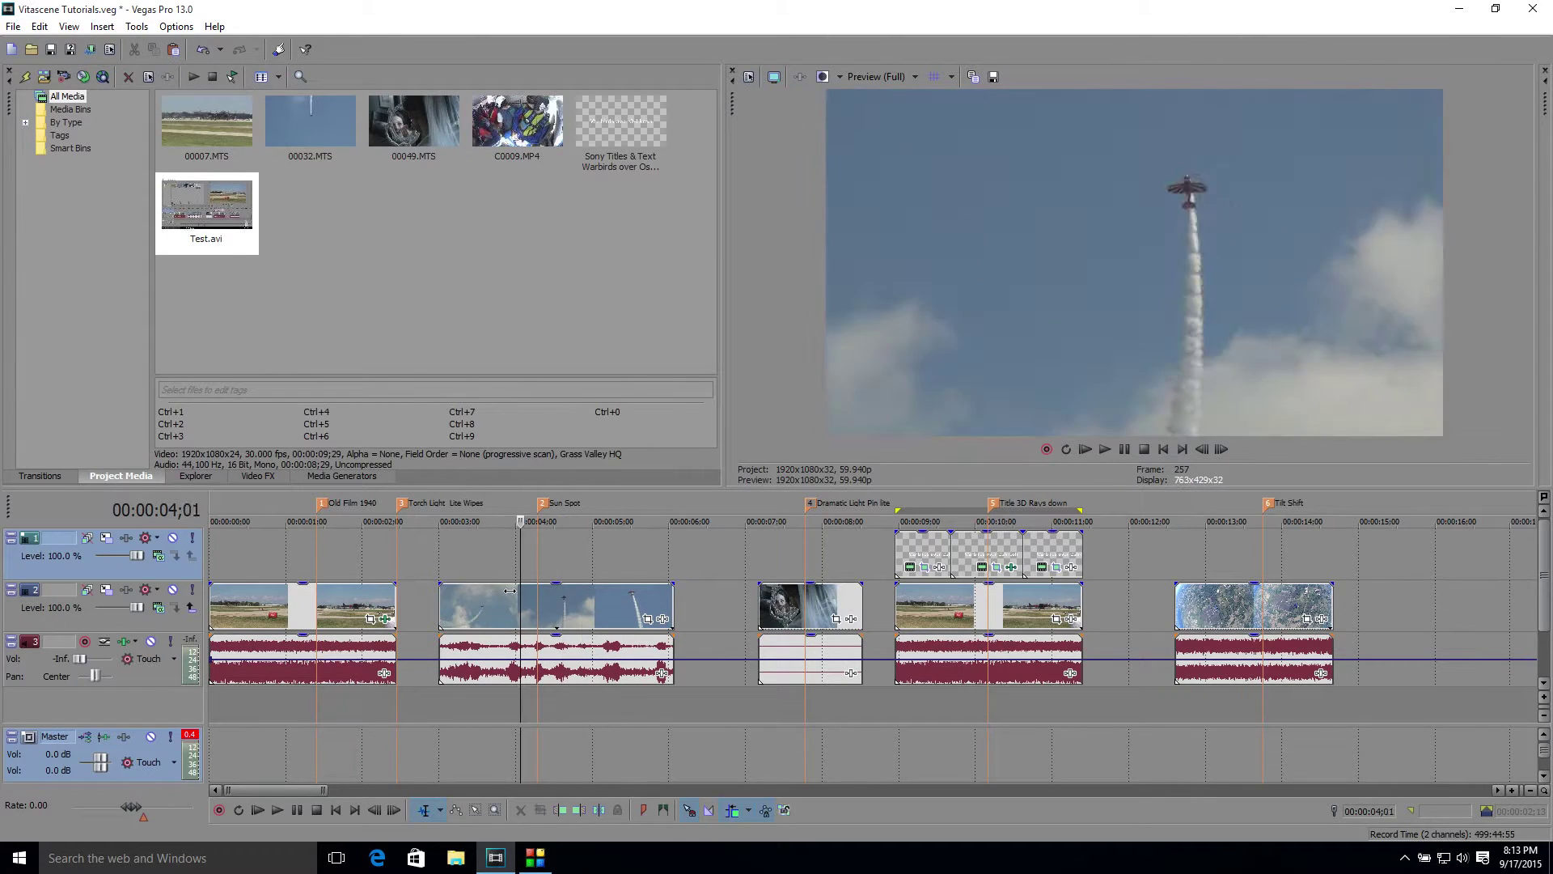
left_click(475, 589)
left_click(457, 589)
left_click(444, 589)
left_click(465, 588)
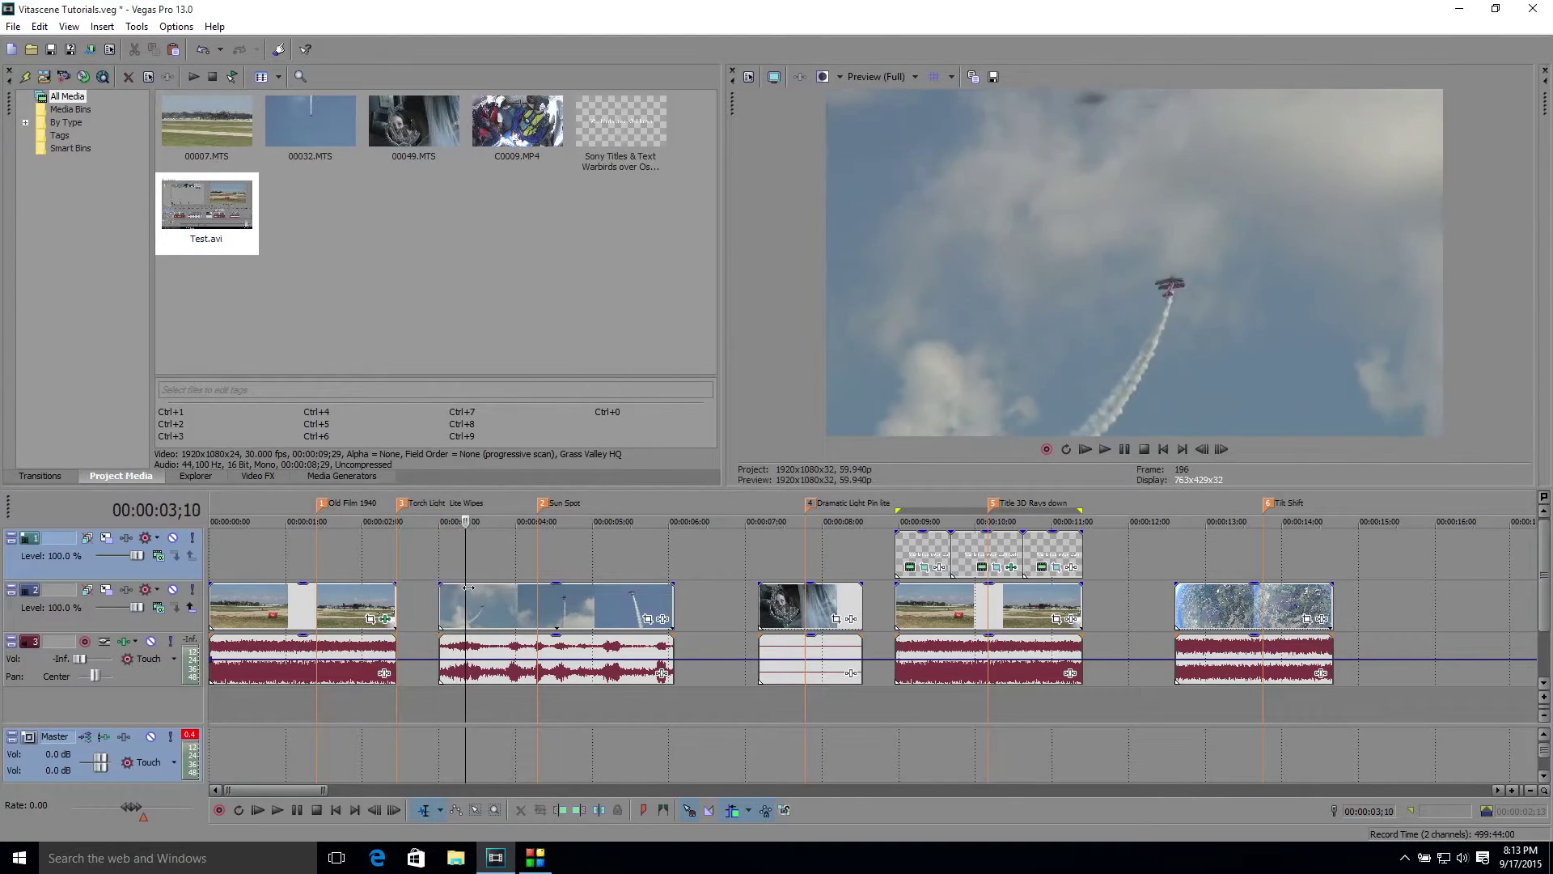
Step: Park the playhead at 00:00:03;17, add the proDAD Vitascene Filter to the second clip (00032) and open it for editing
left_click(483, 587)
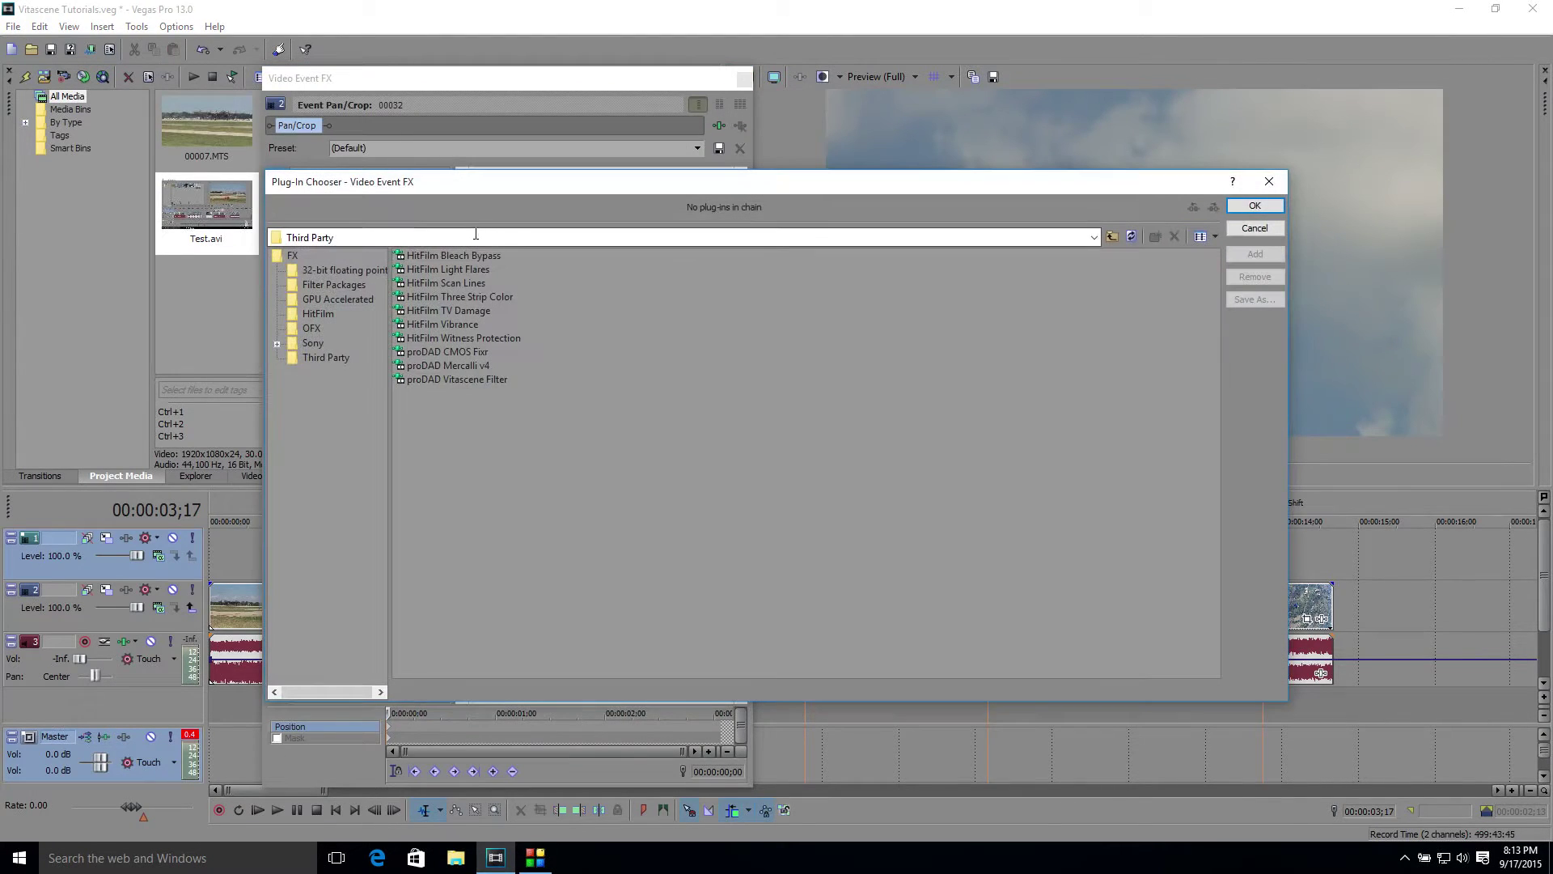
left_click(453, 379)
left_click(1255, 205)
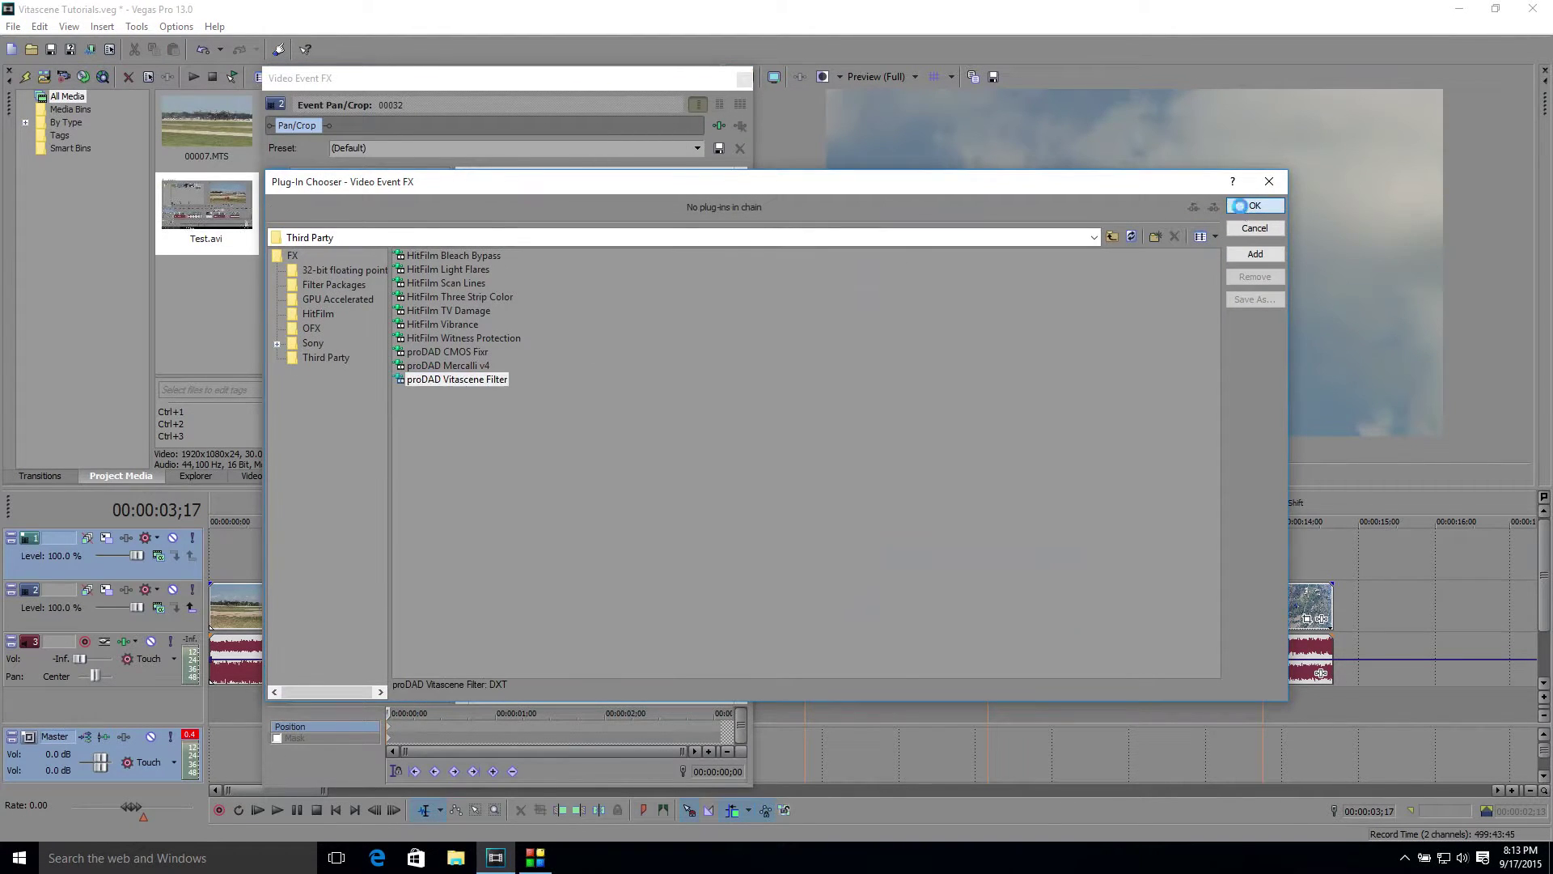
left_click(372, 225)
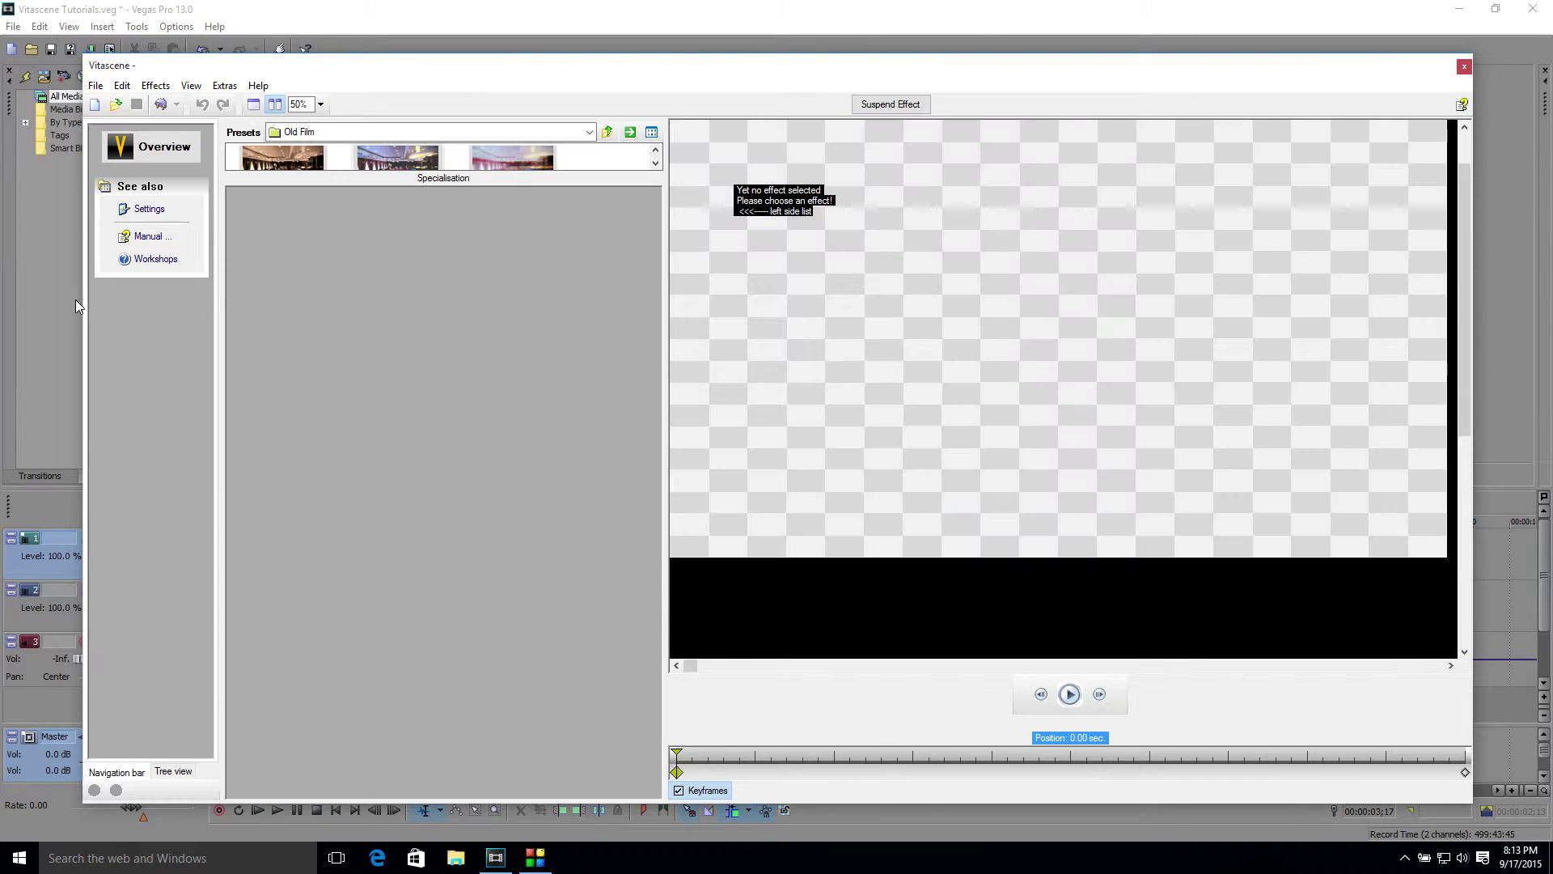
Step: Enlarge the preset area and apply the Hot Spot #602 preset from the Spot Light group to the clip
left_click_drag(314, 187, 335, 497)
left_click(361, 131)
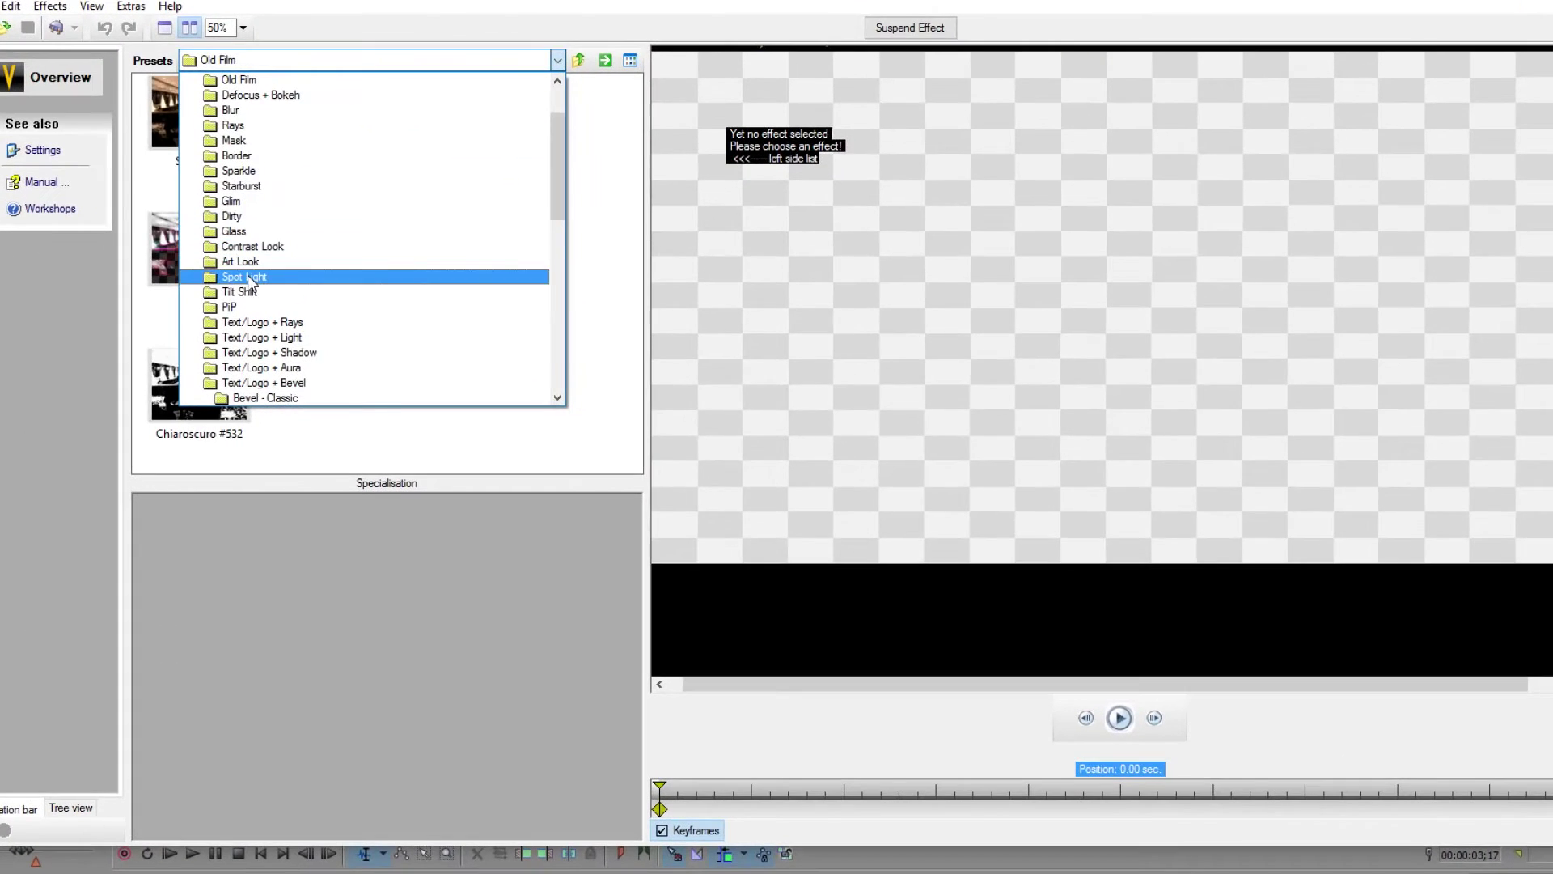
left_click(324, 298)
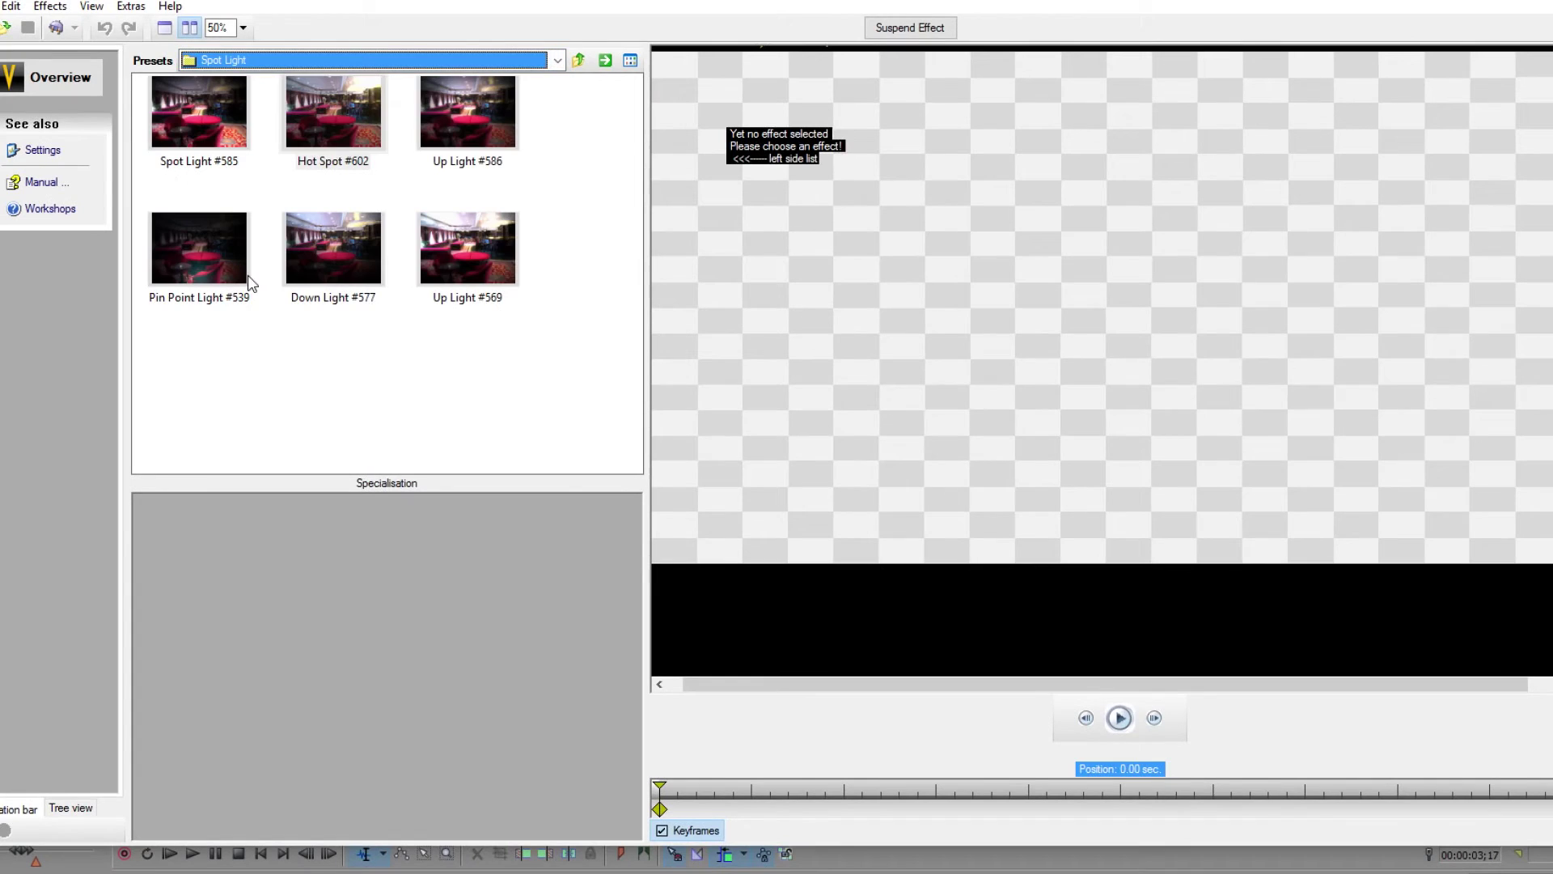
left_click(341, 113)
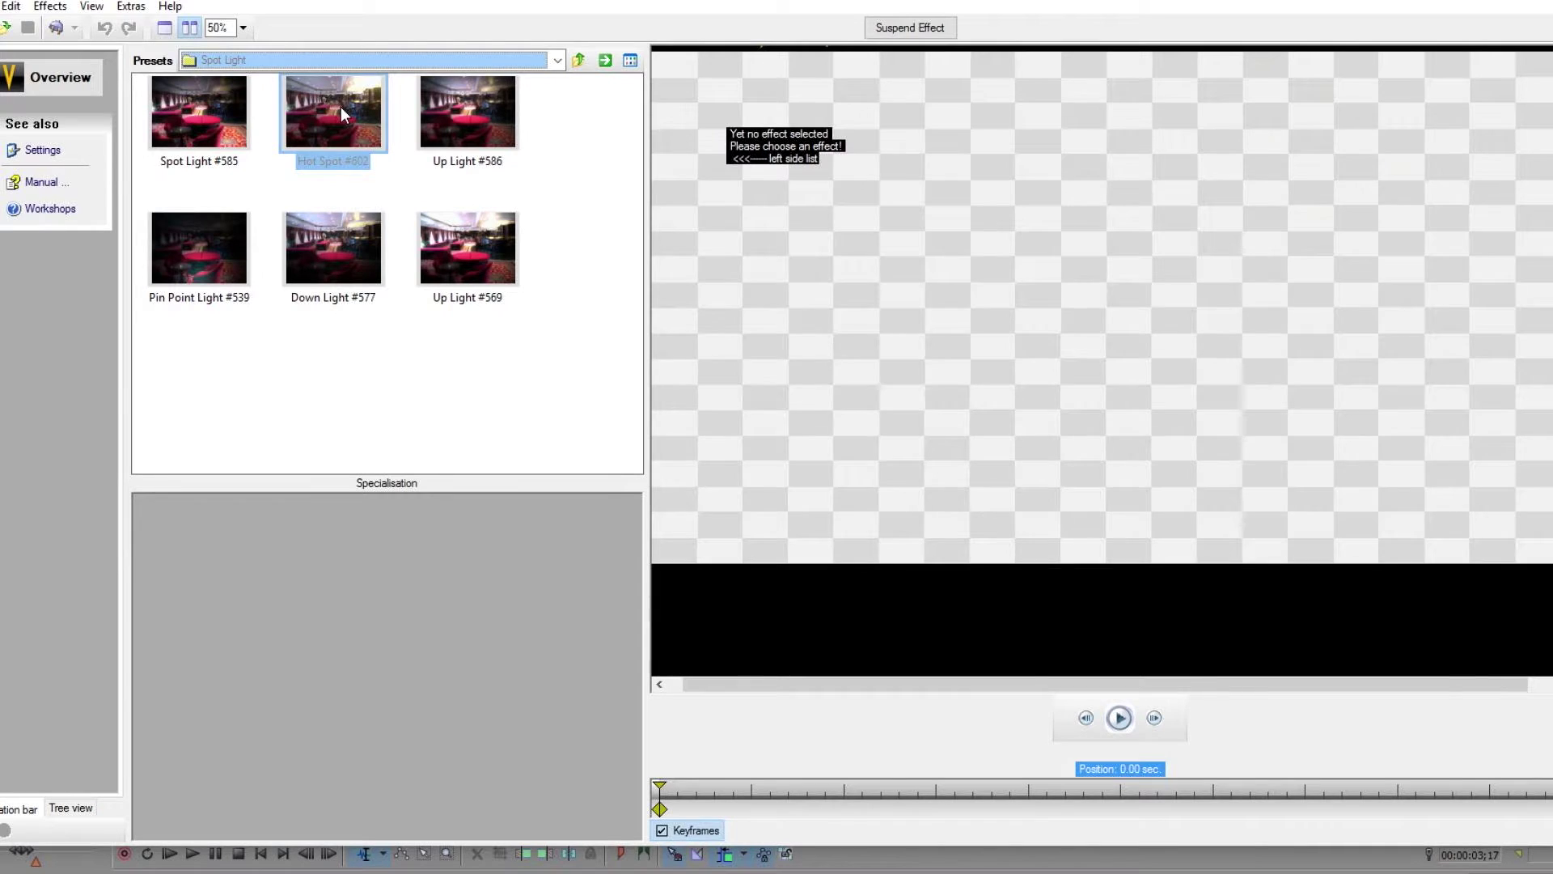
double_click(342, 113)
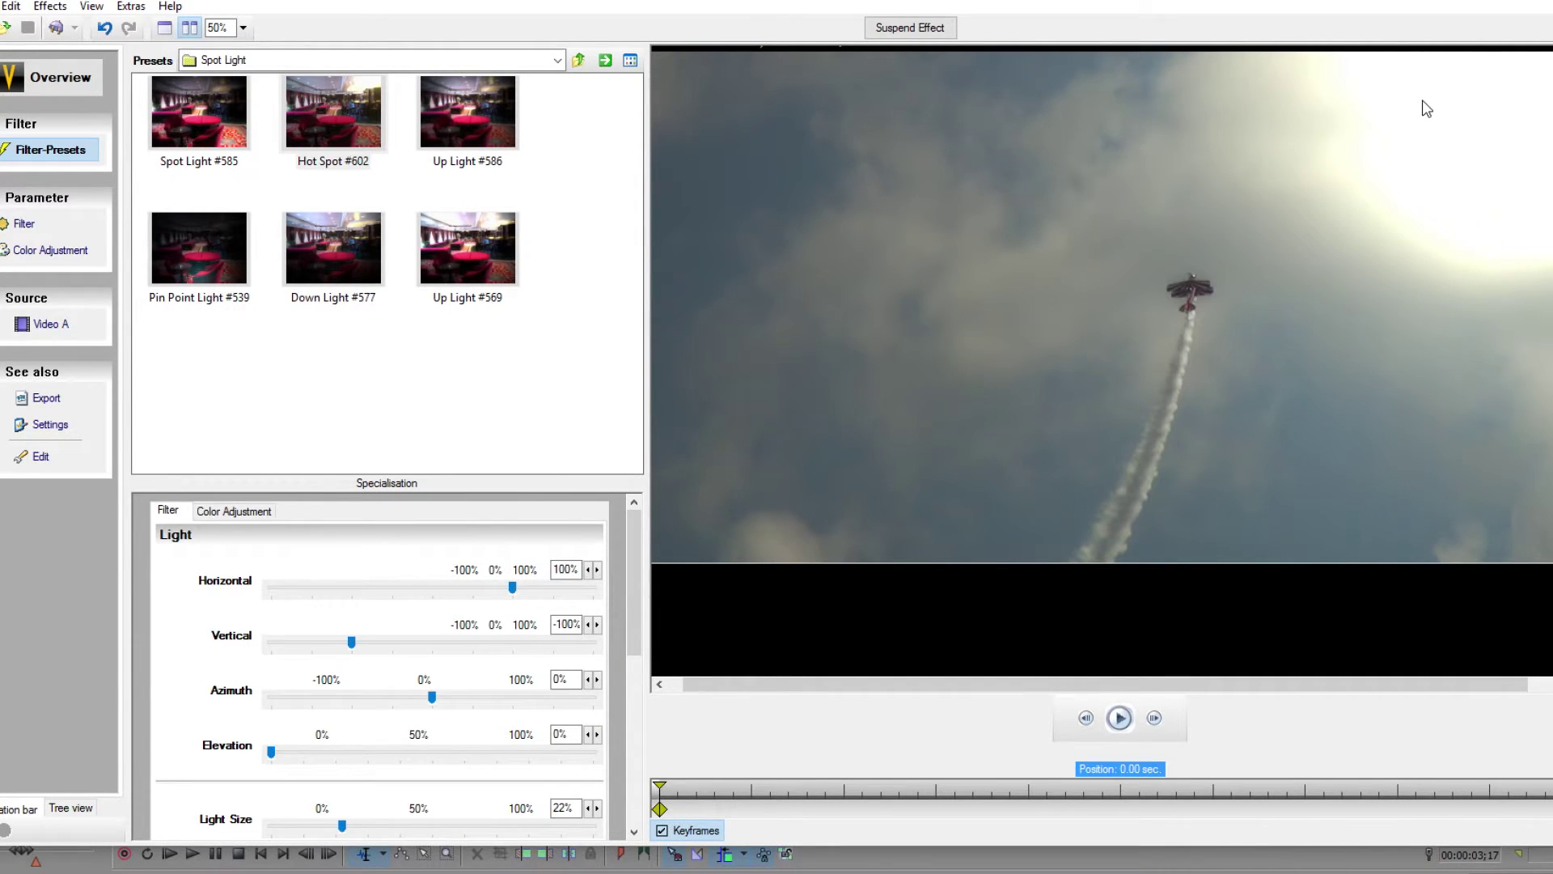
Step: Enlarge the parameter area and set the light's Horizontal to 109%, Vertical to -47% and Diffusion to 51%
left_click_drag(577, 483, 571, 195)
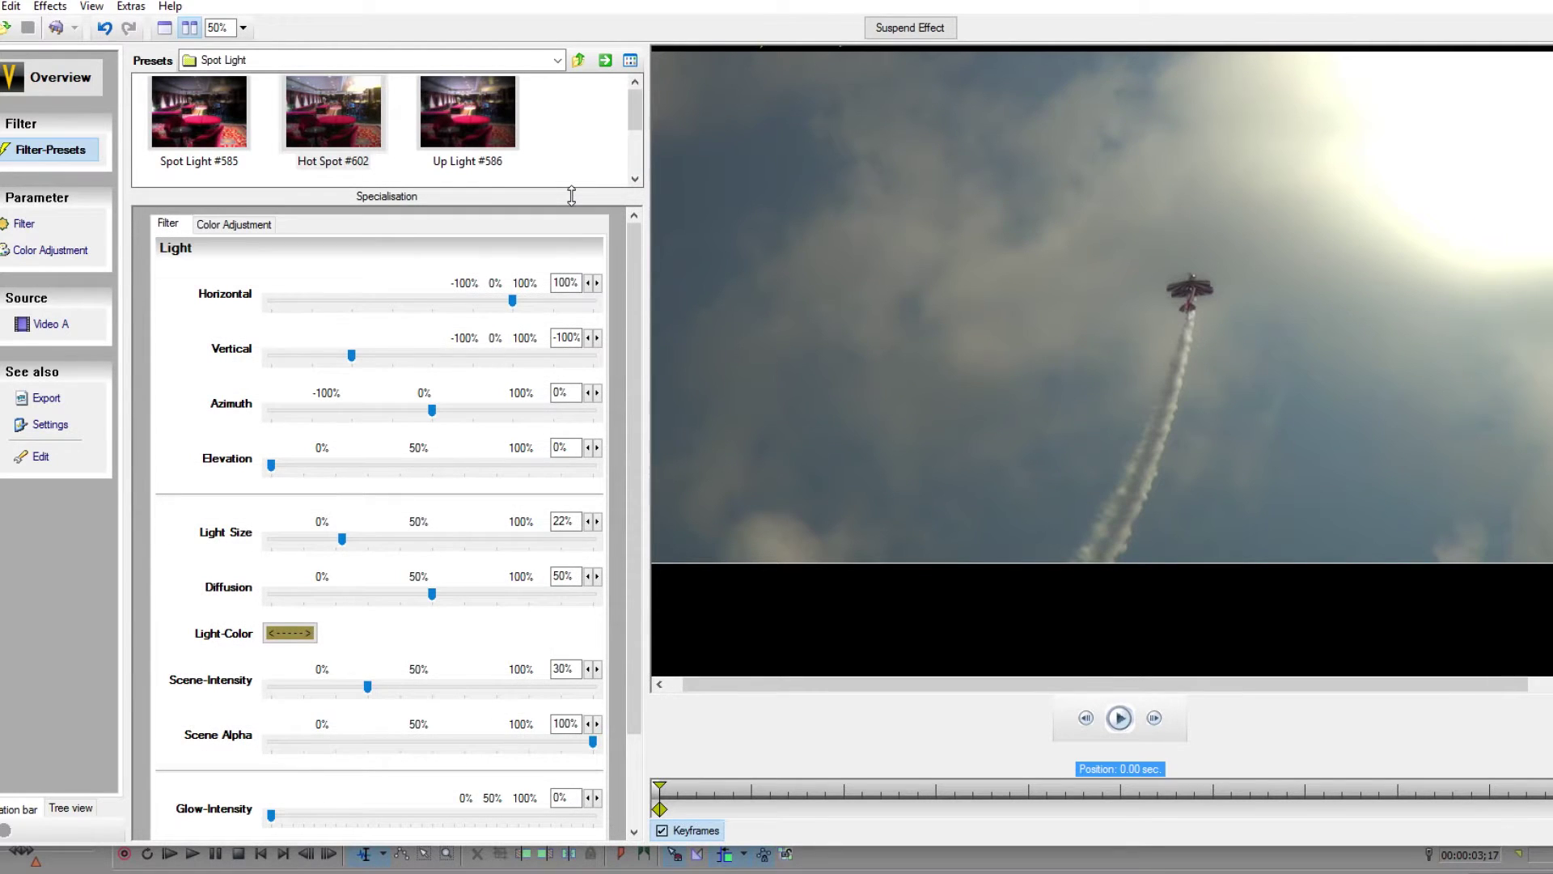
left_click_drag(633, 236, 633, 291)
scroll(632, 291, "up", 2)
mouse_move(512, 282)
left_mouse_down()
mouse_move(492, 299)
mouse_move(510, 279)
mouse_move(478, 283)
mouse_move(537, 285)
mouse_move(524, 284)
left_mouse_up()
mouse_move(362, 348)
left_mouse_down()
mouse_move(468, 350)
mouse_move(385, 351)
left_mouse_up()
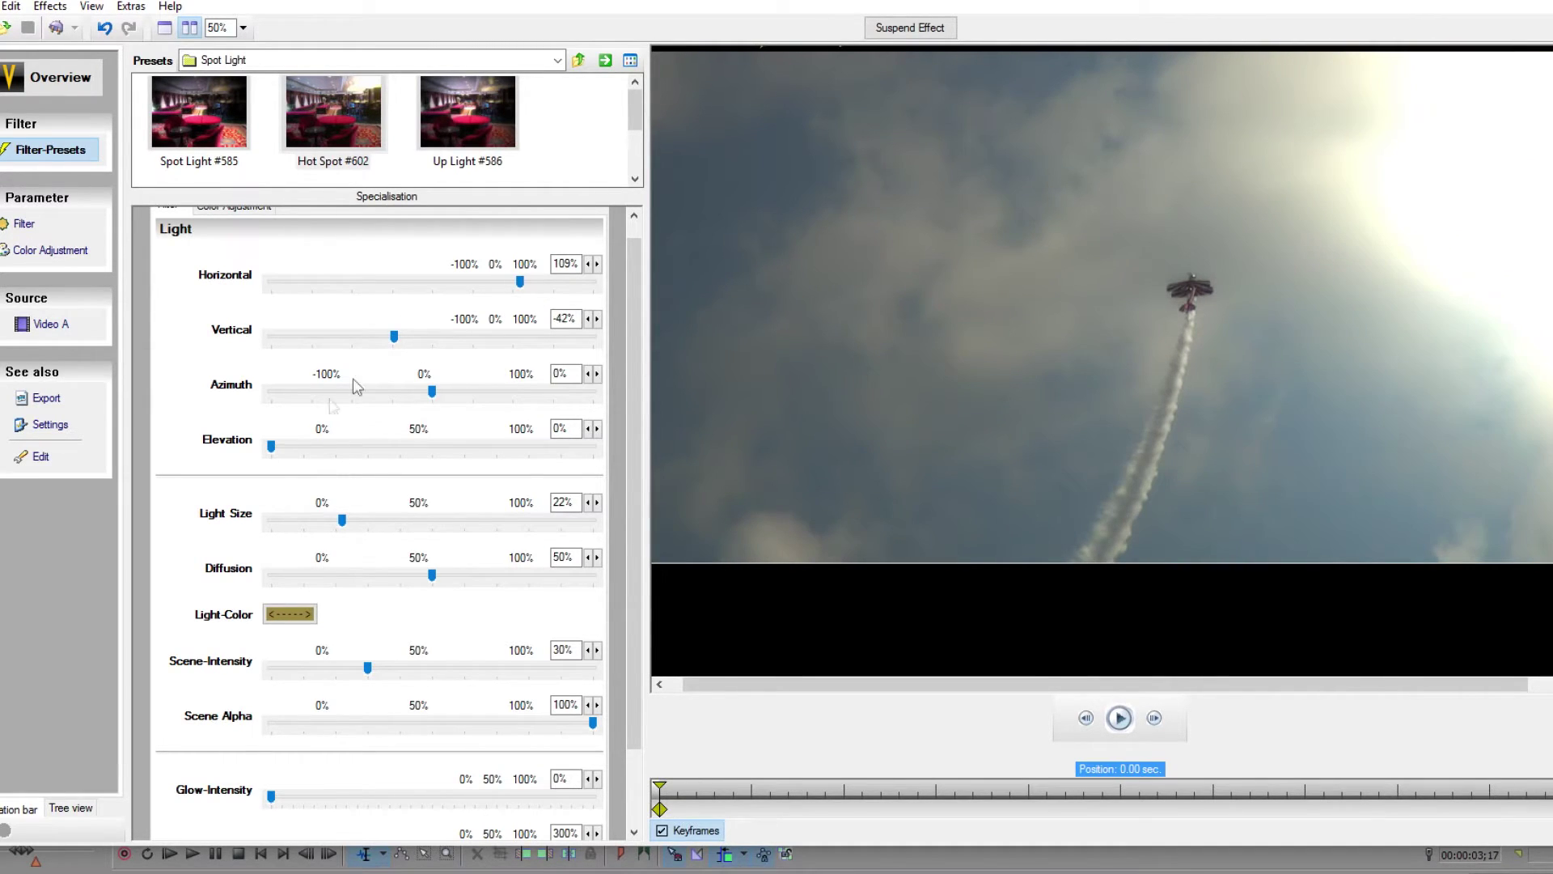
mouse_move(343, 526)
left_mouse_down()
mouse_move(394, 532)
mouse_move(328, 526)
mouse_move(344, 523)
left_mouse_up()
mouse_move(434, 582)
left_mouse_down()
mouse_move(448, 583)
mouse_move(406, 581)
mouse_move(447, 586)
left_mouse_up()
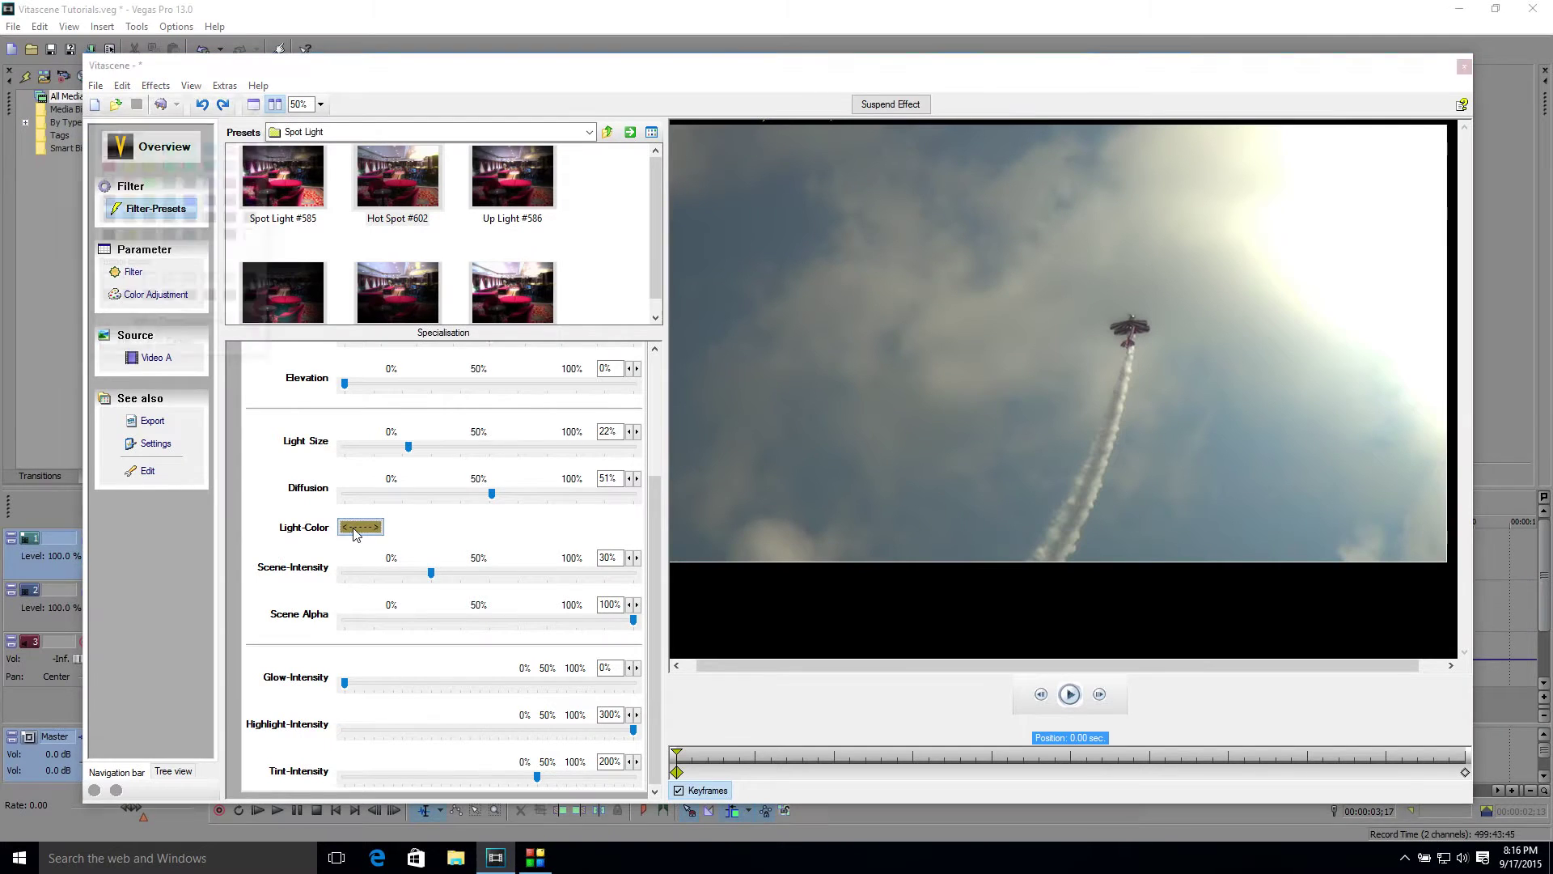
Step: Change the light color to orange and set the Glow-Intensity to 18%
left_click(360, 527)
left_click(126, 200)
left_click(122, 346)
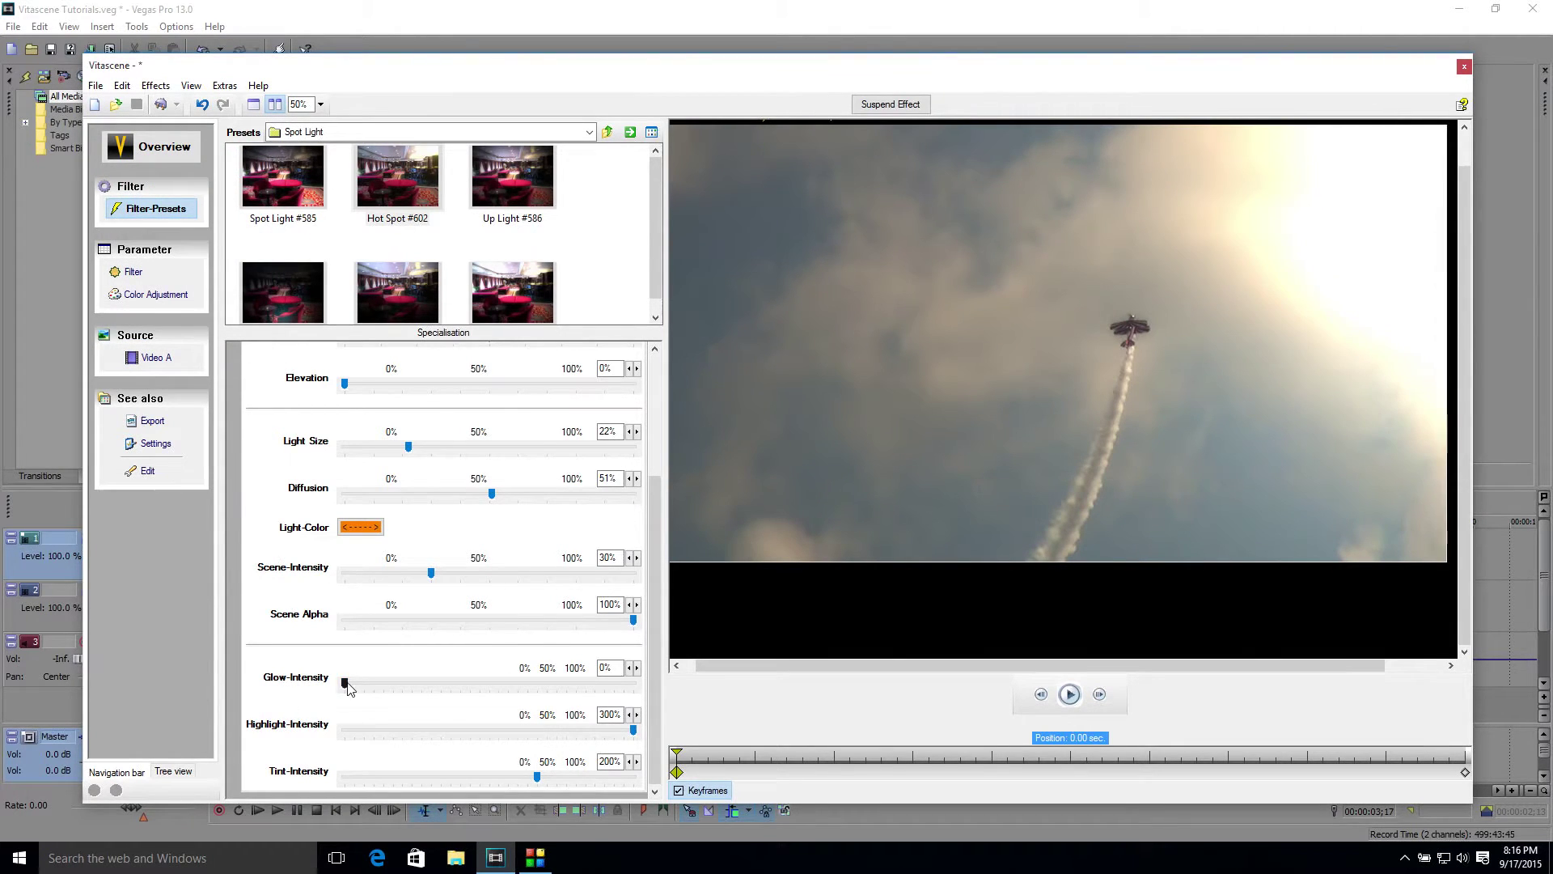
mouse_move(348, 686)
left_mouse_down()
mouse_move(503, 689)
mouse_move(361, 689)
left_mouse_up()
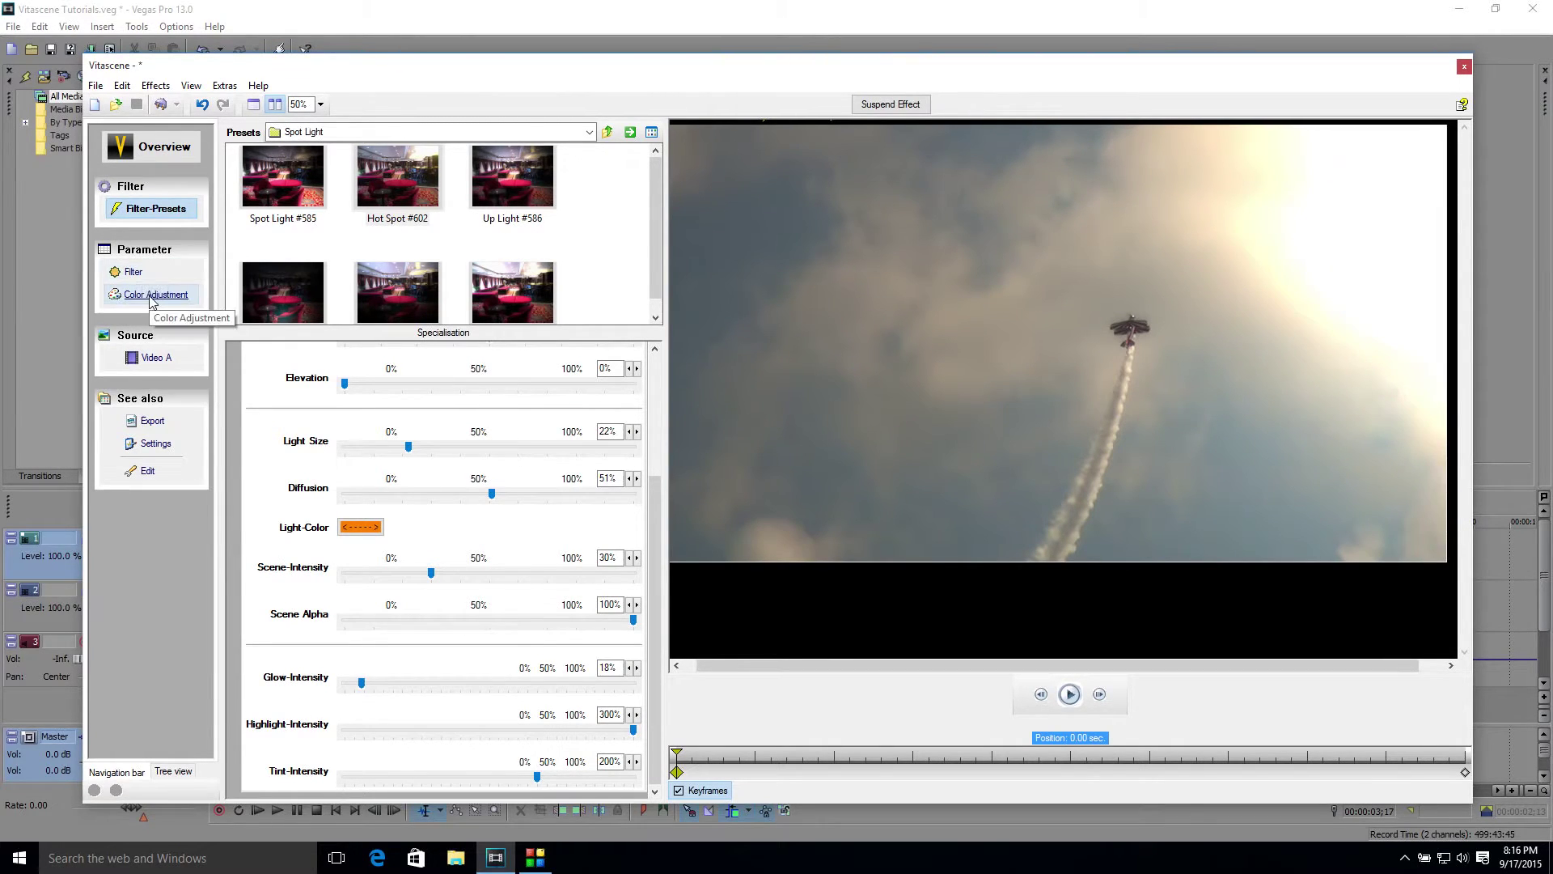
Step: Adjust the filter's colors to 12% brightness, 29% contrast and 19% saturation
scroll(657, 508, "up", 3)
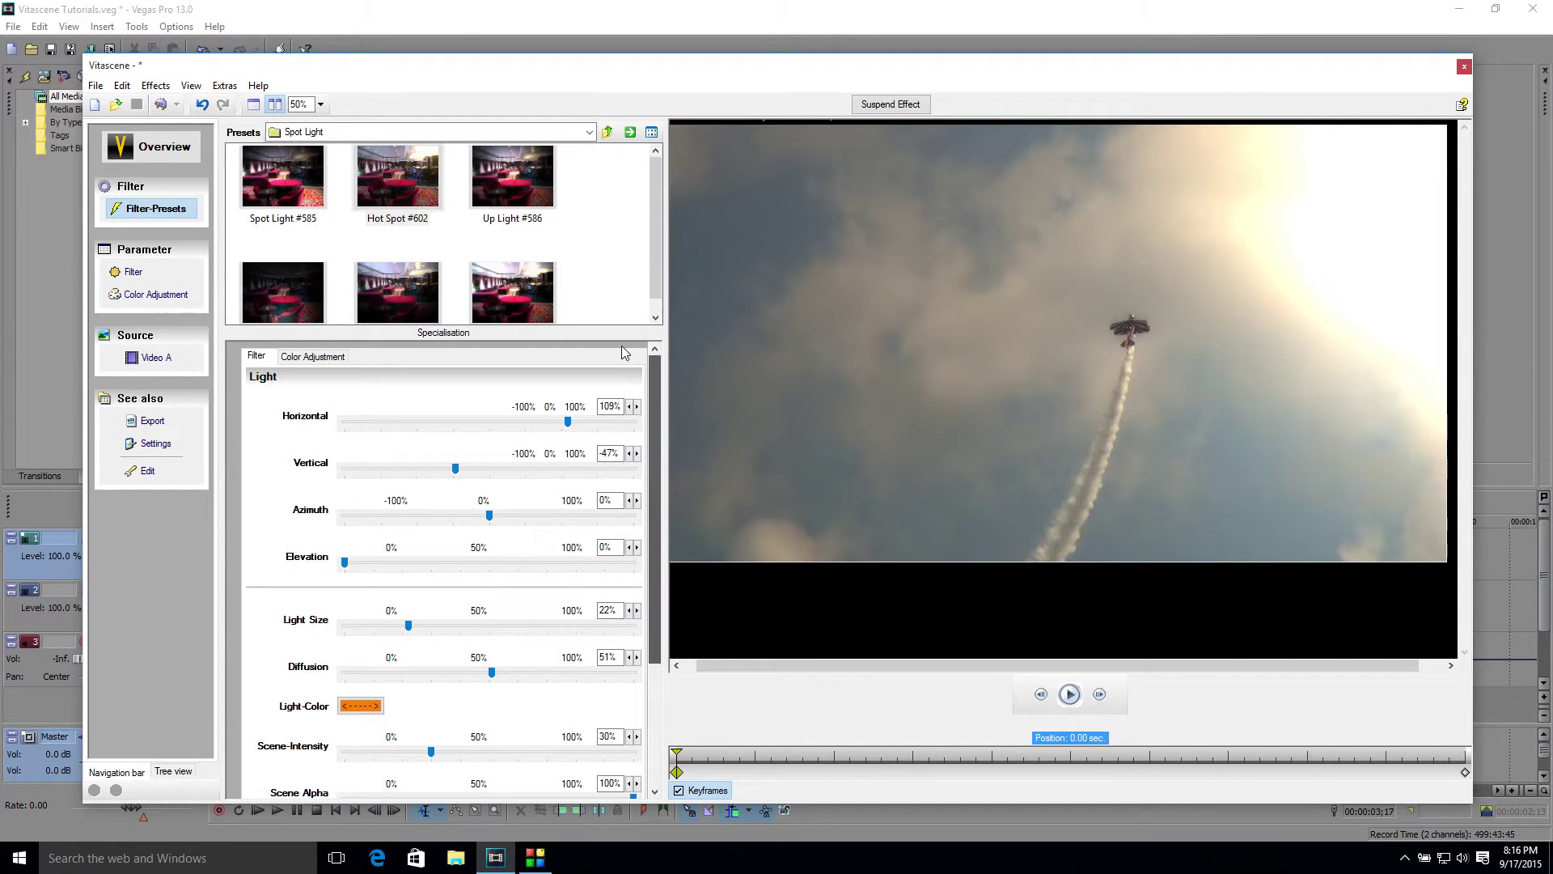
left_click(305, 363)
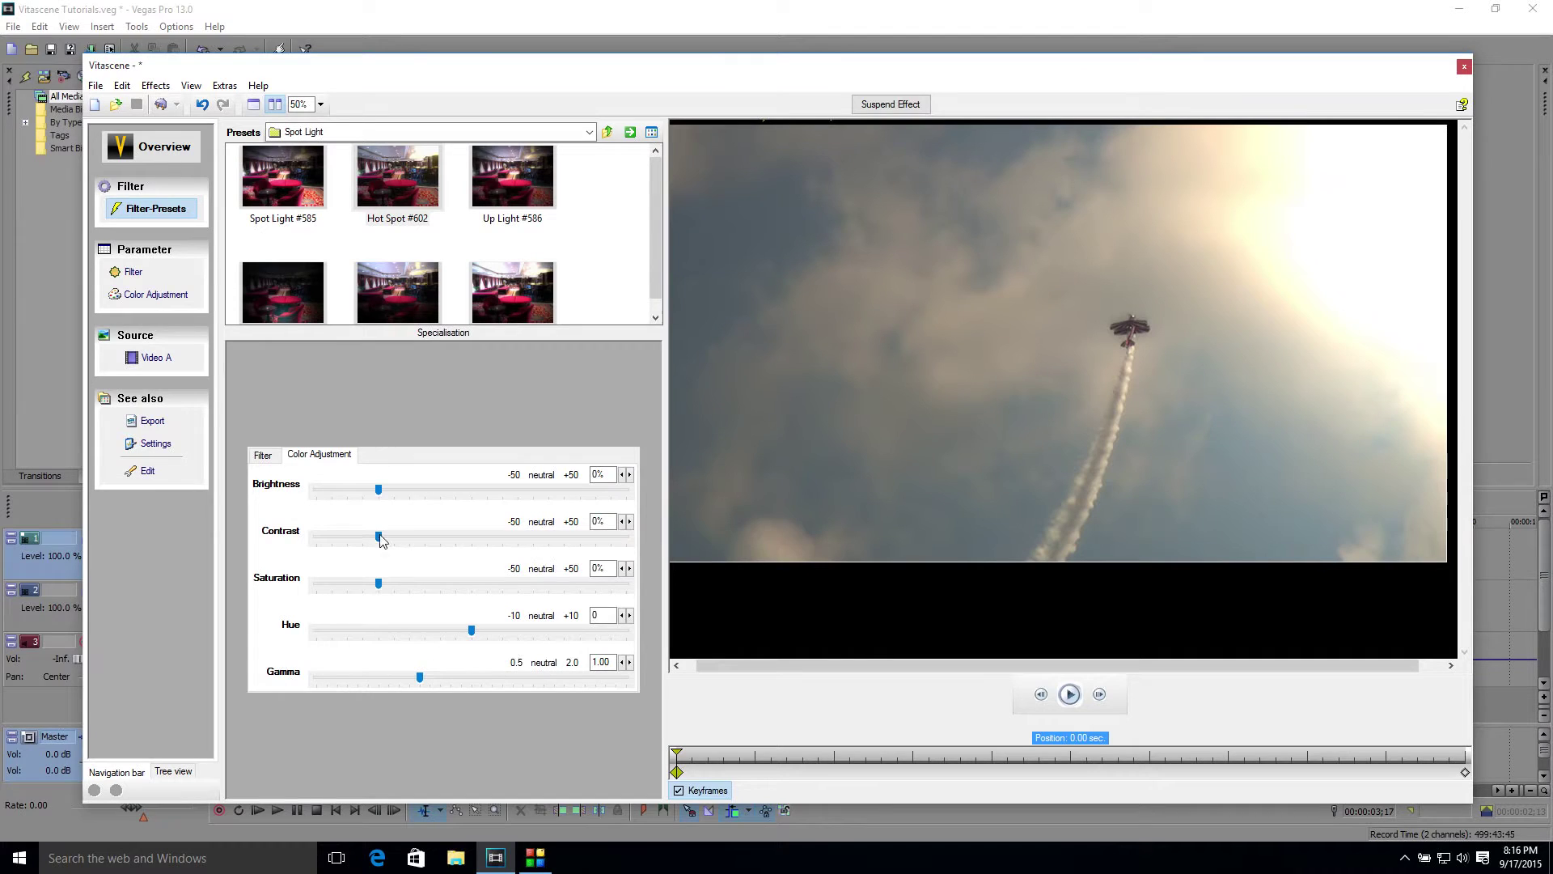
left_click_drag(382, 495, 397, 541)
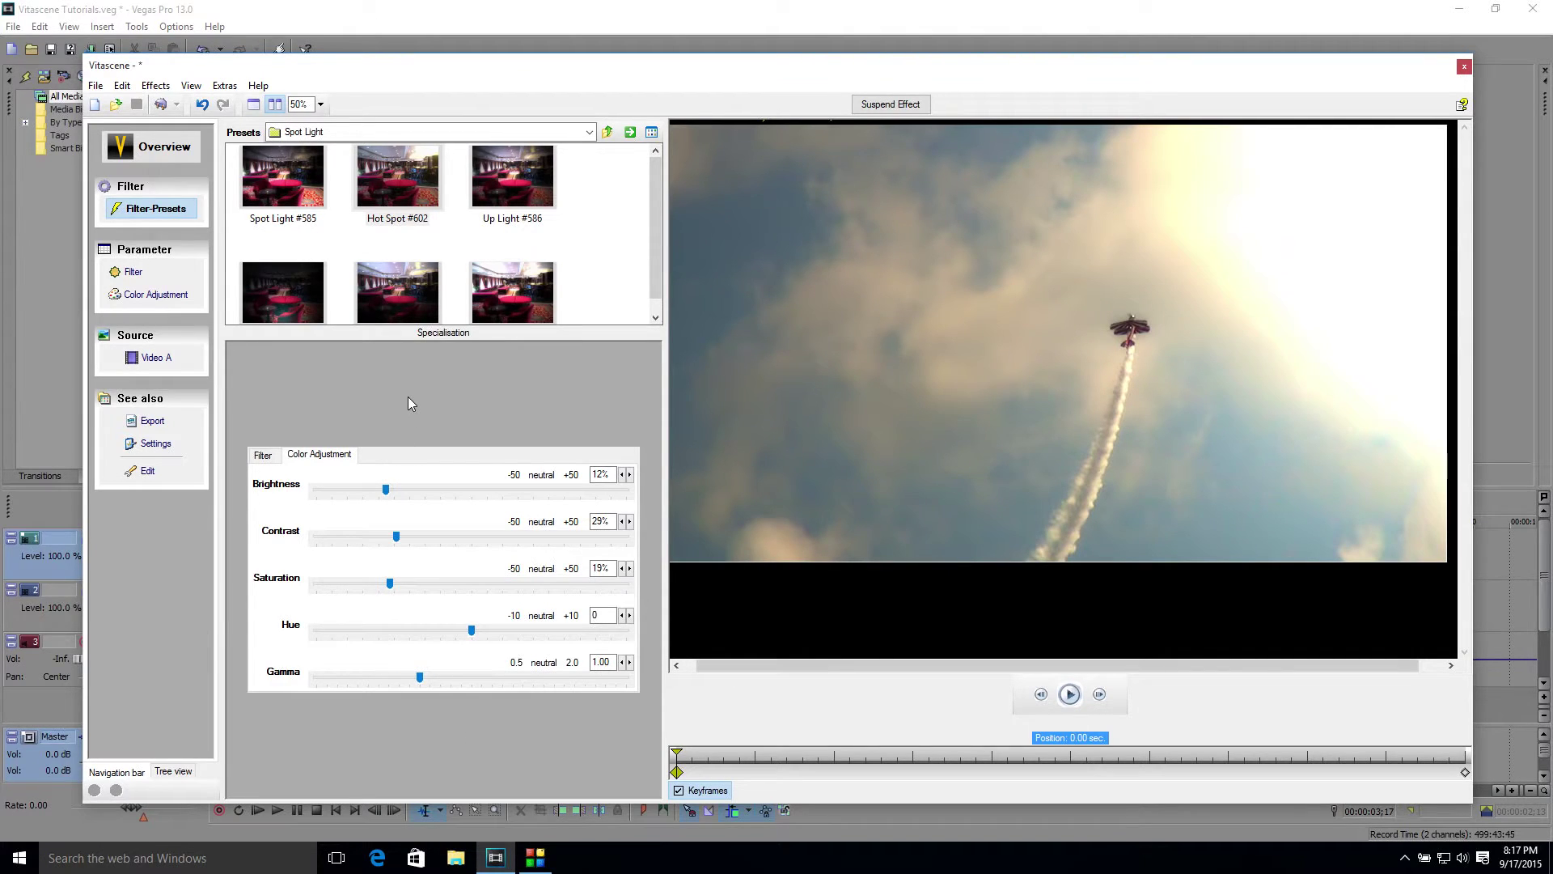
Step: Apply the customized Hot Spot effect to the second clip, close the effect windows and scrub the clip to preview it
left_click(160, 106)
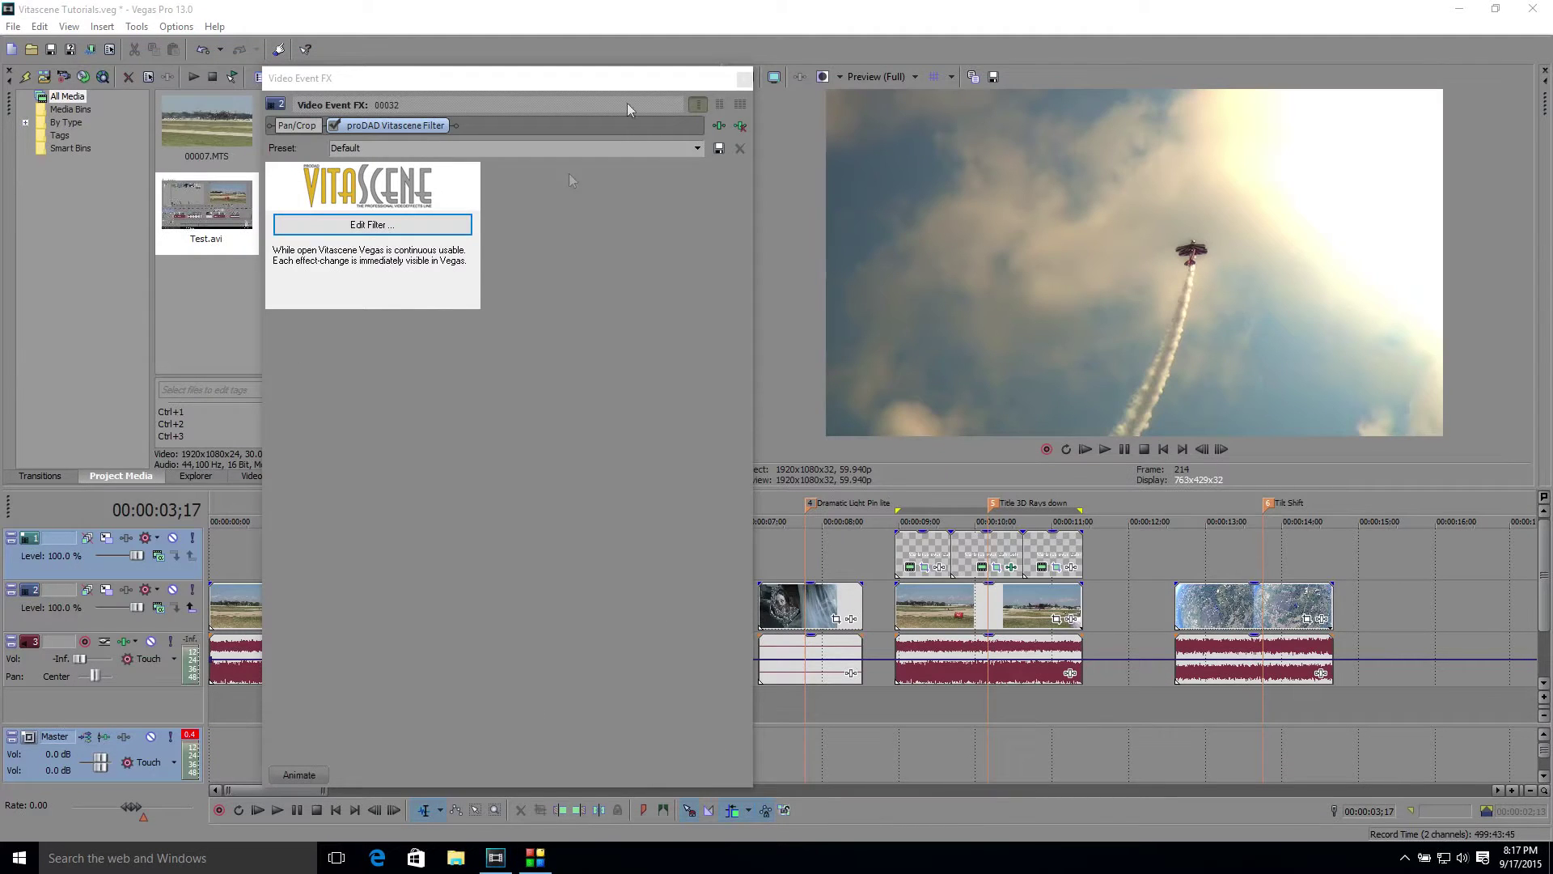
left_click(744, 79)
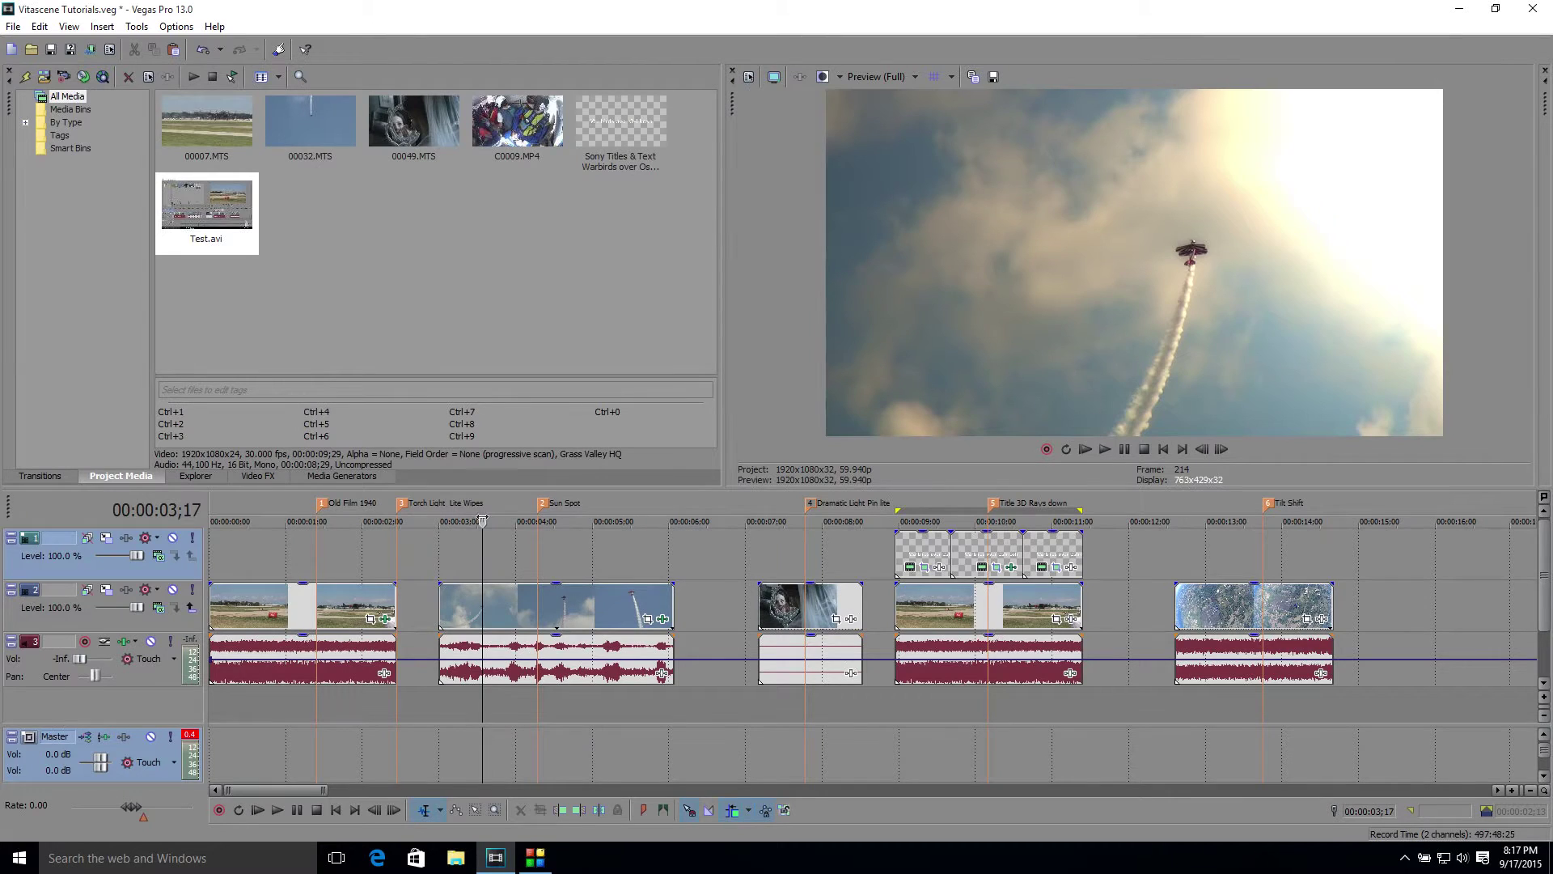
left_click_drag(482, 549, 445, 575)
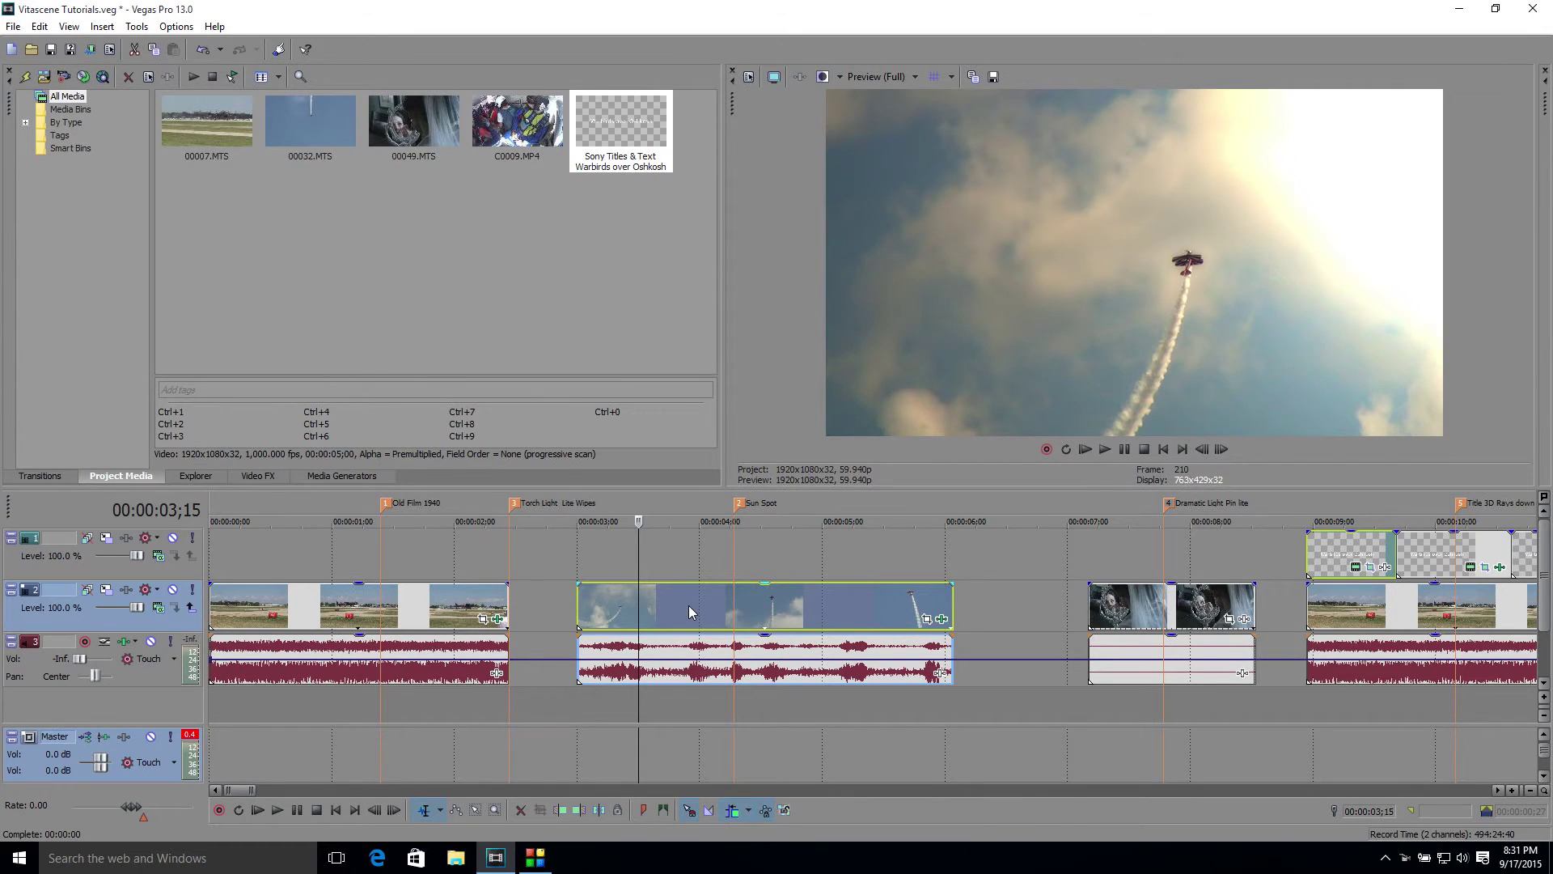
Step: Move the biplane clip against the end of the first clip and park the playhead at their join, 00:00:02;13
left_click_drag(688, 612, 625, 617)
left_click(572, 612)
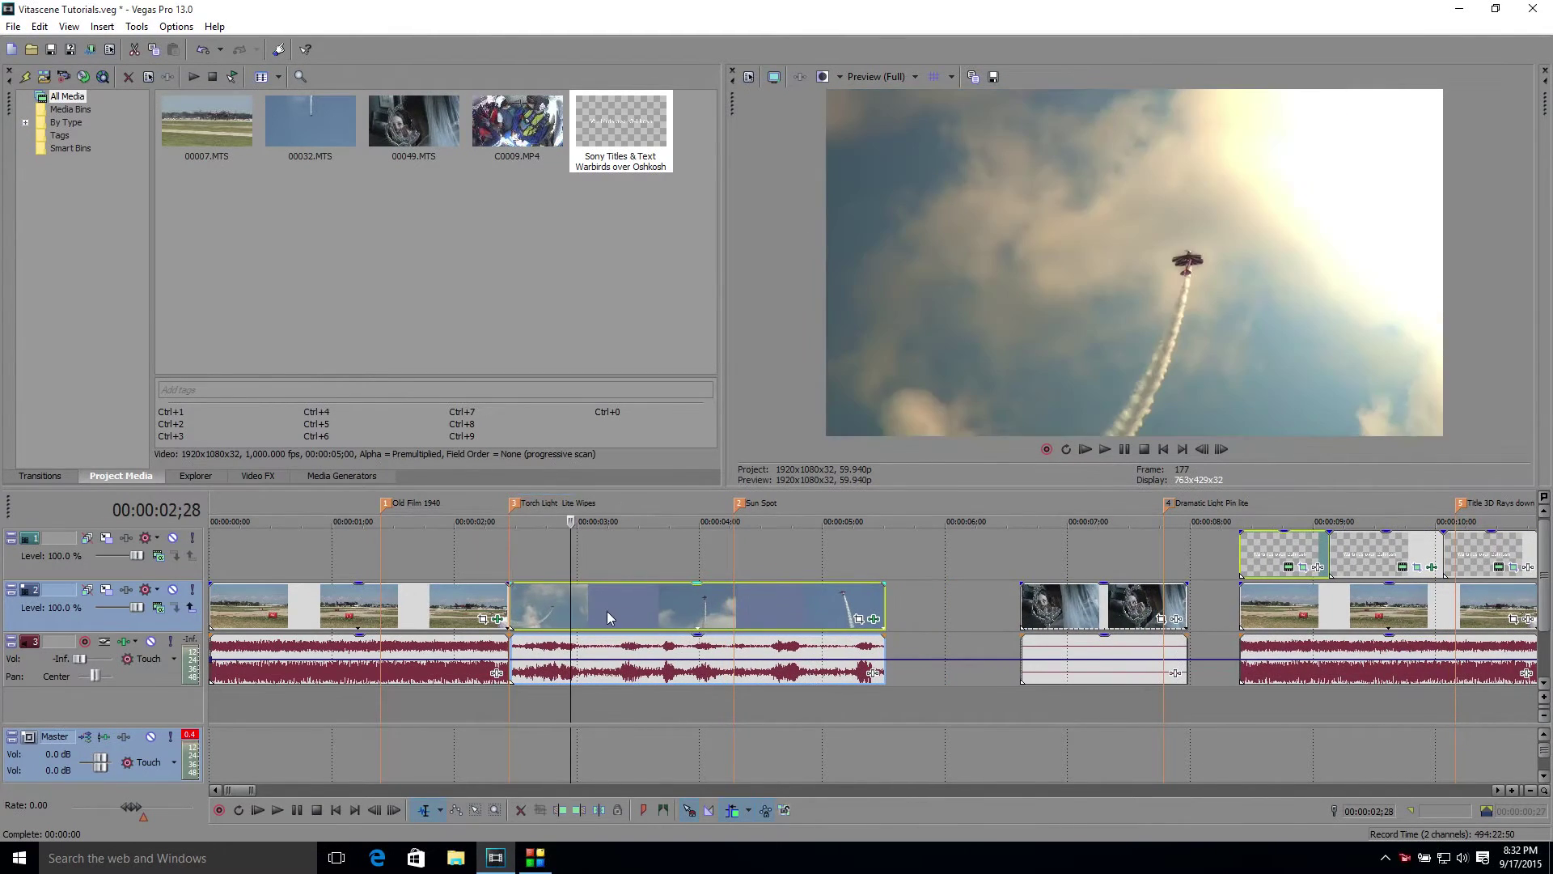
left_click(444, 613)
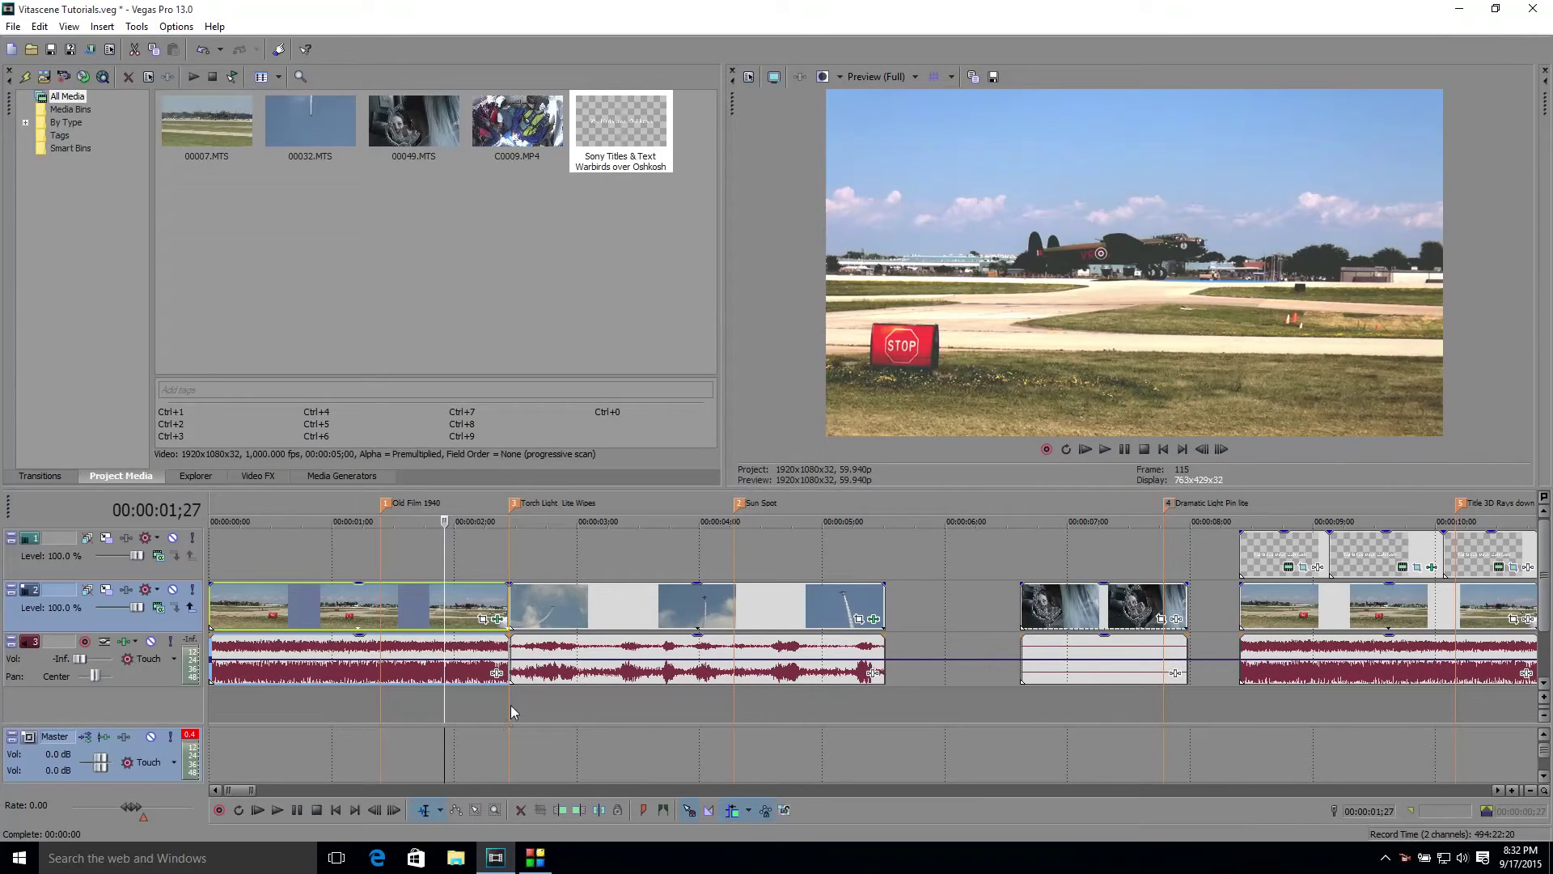
left_click(508, 702)
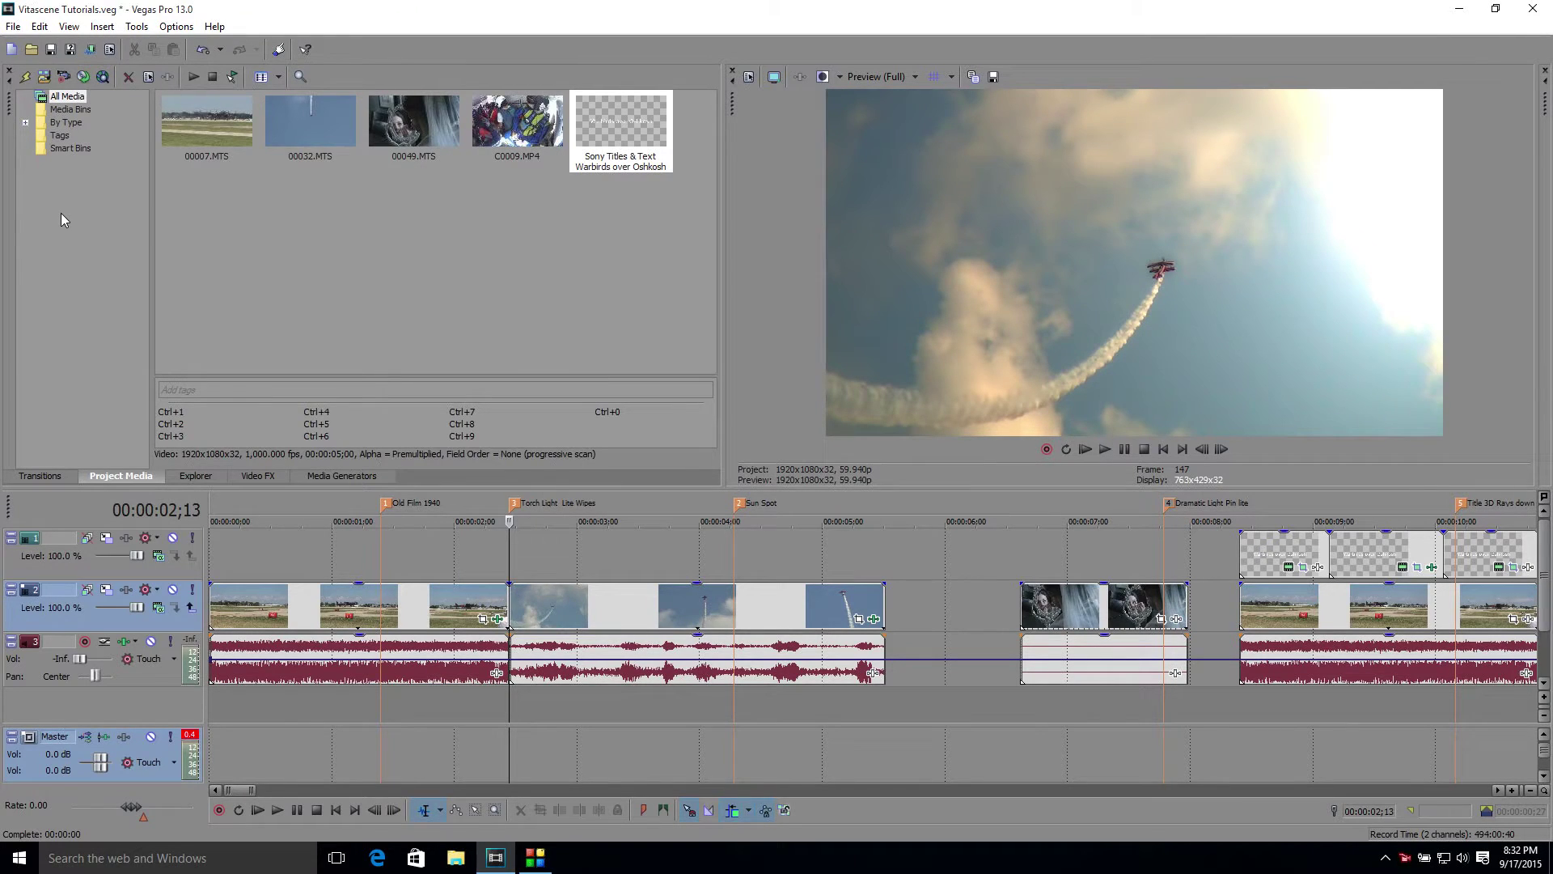
Step: Add the default proDAD Vitascene transition at the cut between the first two clips and open it for editing
left_click(45, 476)
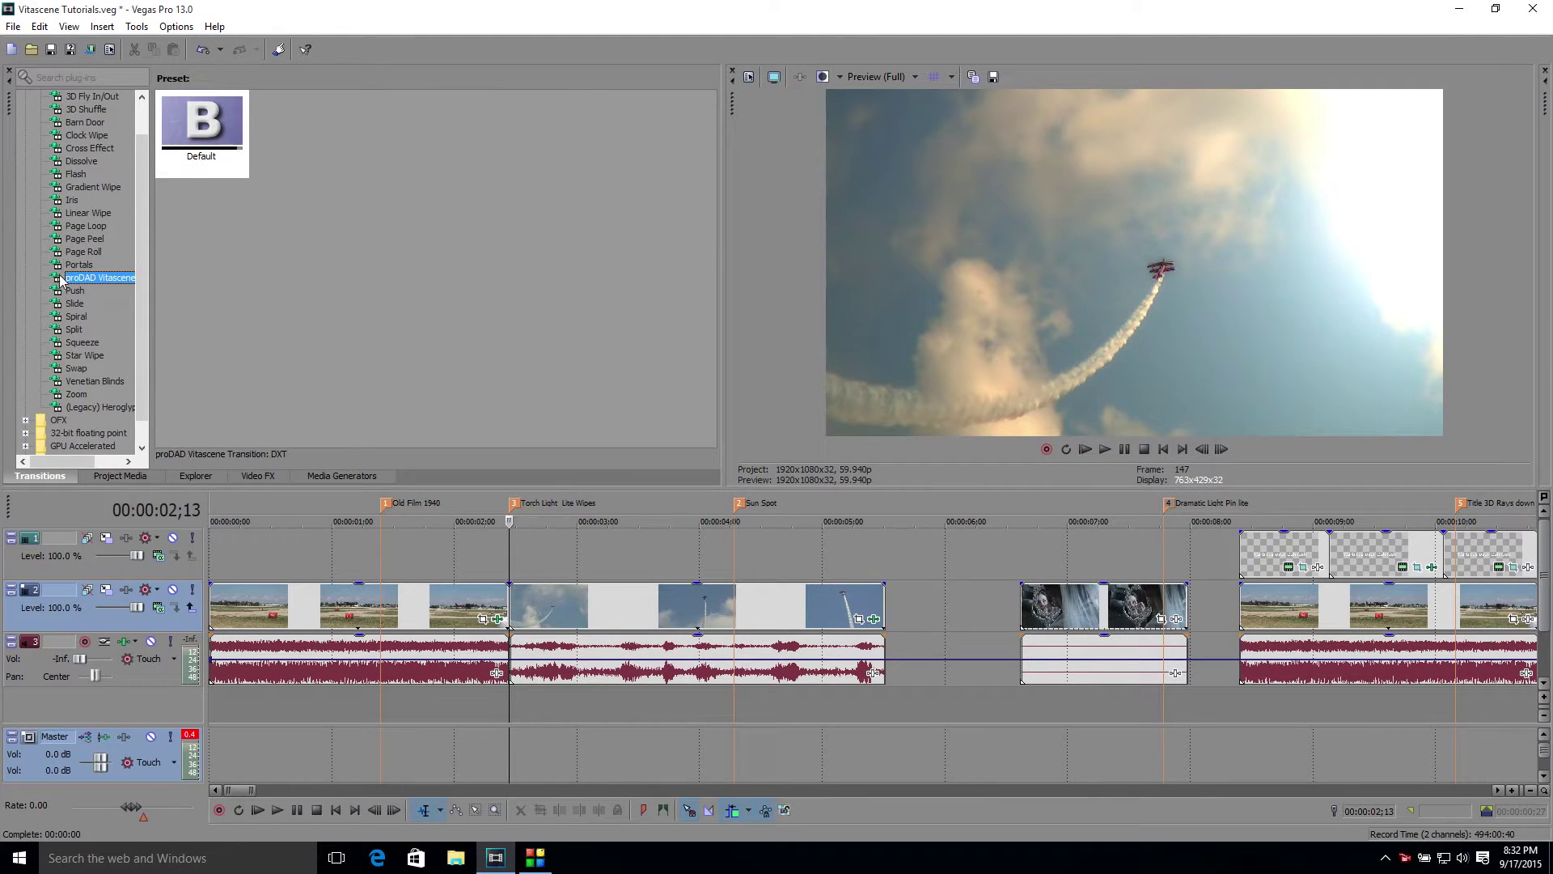
left_click_drag(73, 281, 509, 618)
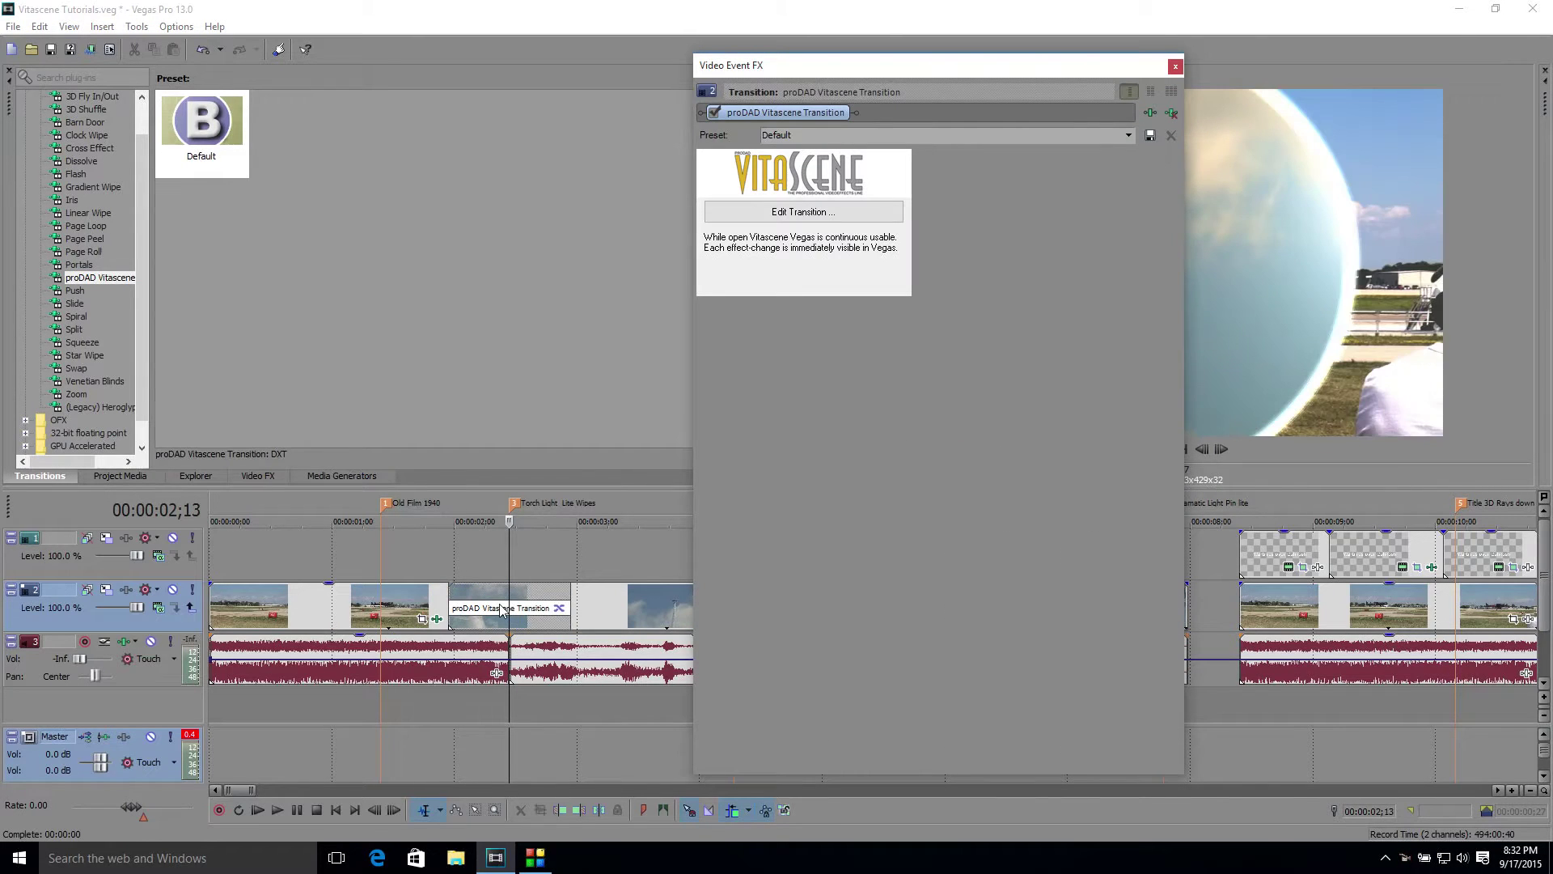
left_click(801, 213)
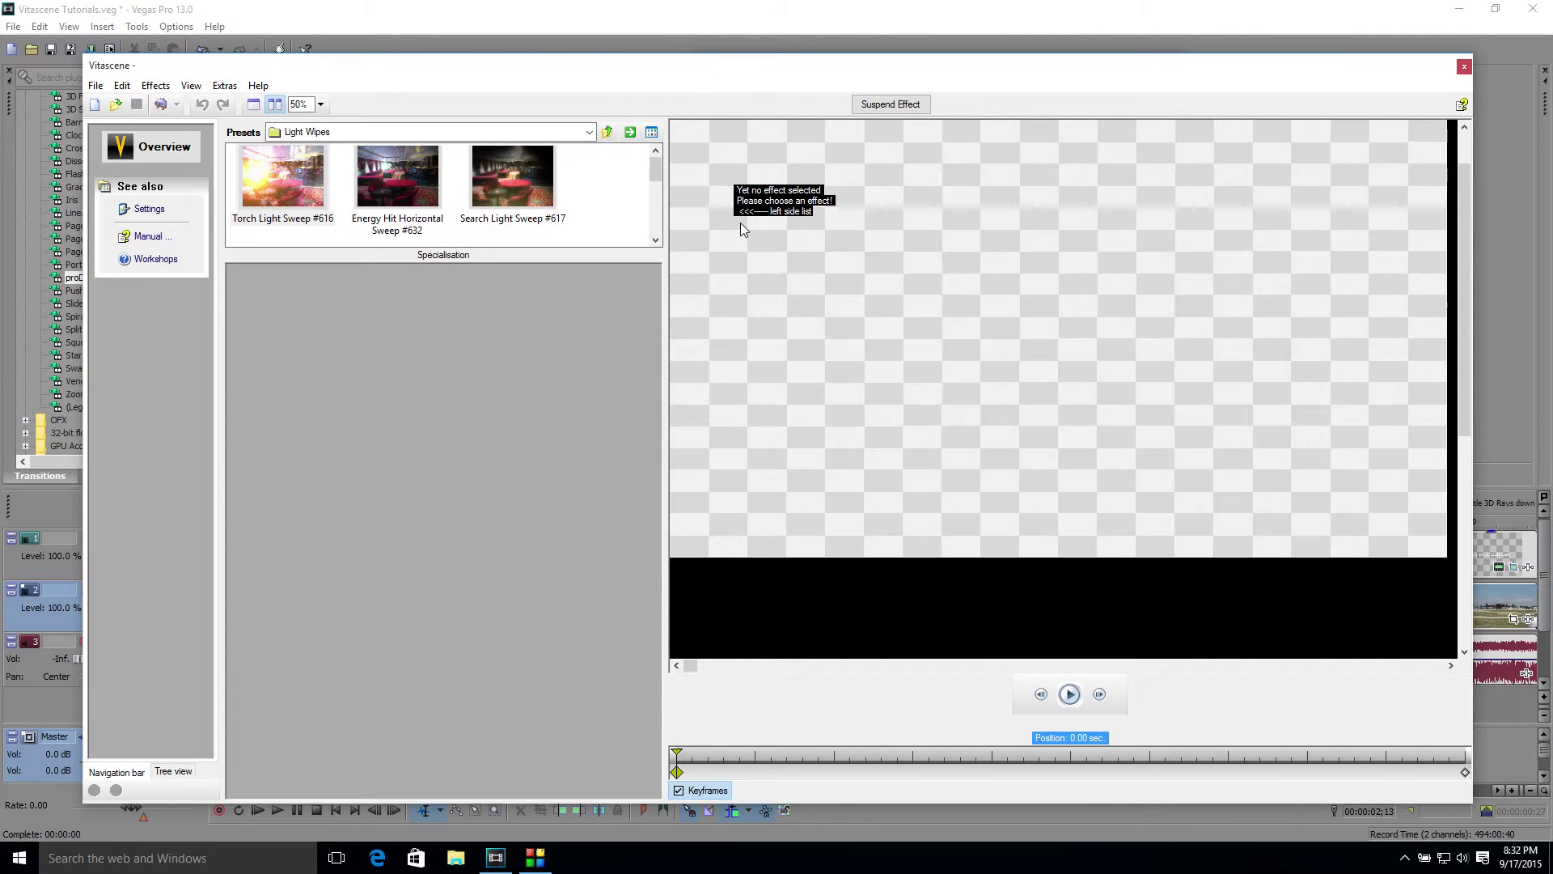
Step: Enlarge the preset area, try the Glitter Intense Centre Reveal #269 preset from the Glitter Wipes group and scrub through the transition
left_click_drag(454, 255, 450, 515)
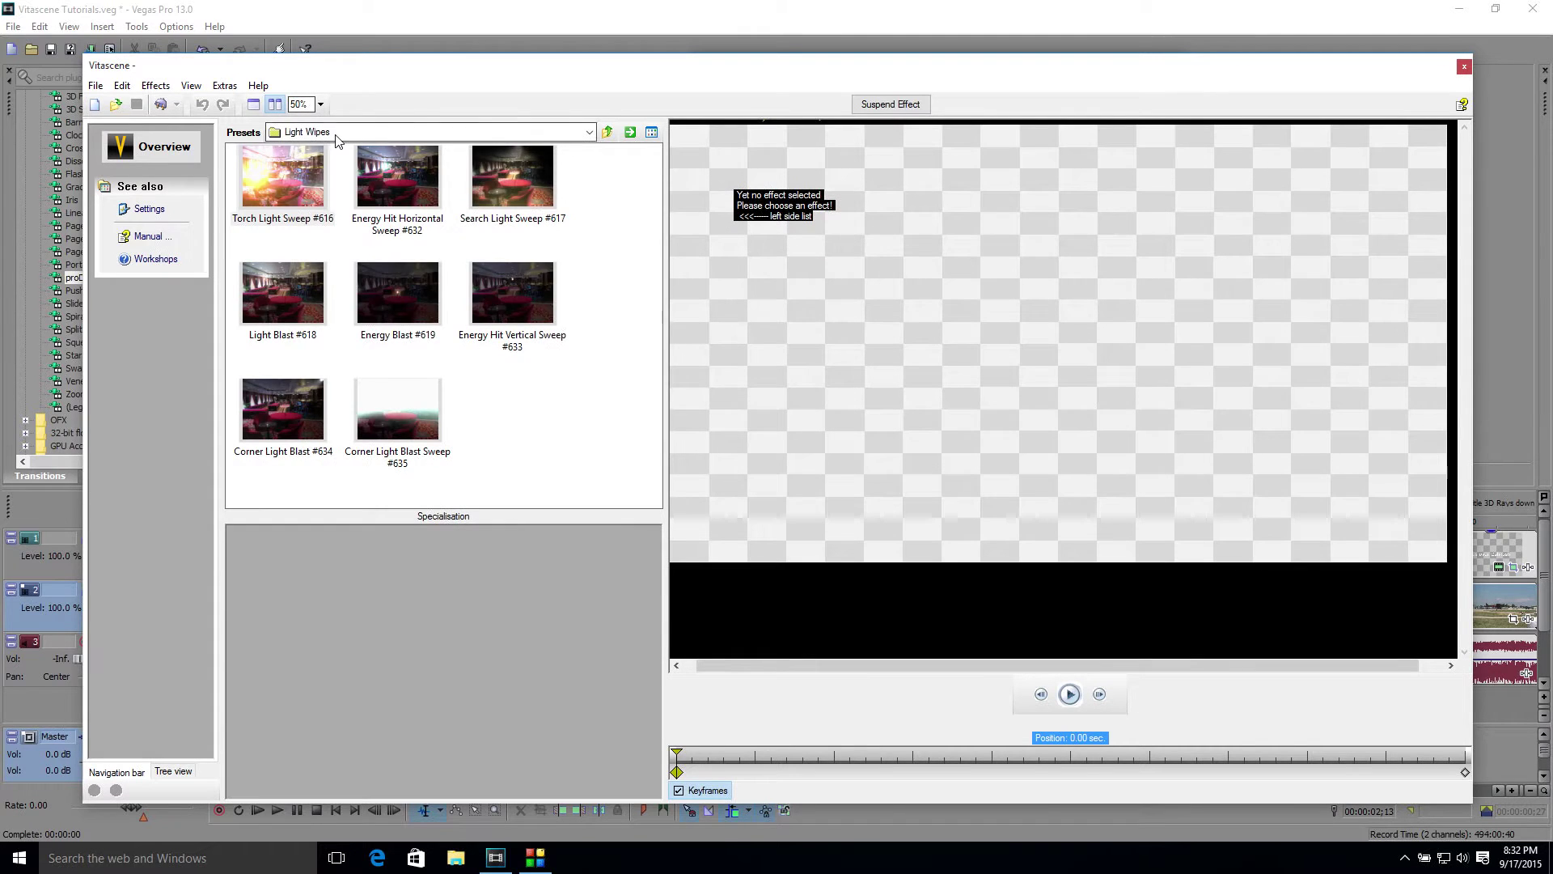
left_click(337, 133)
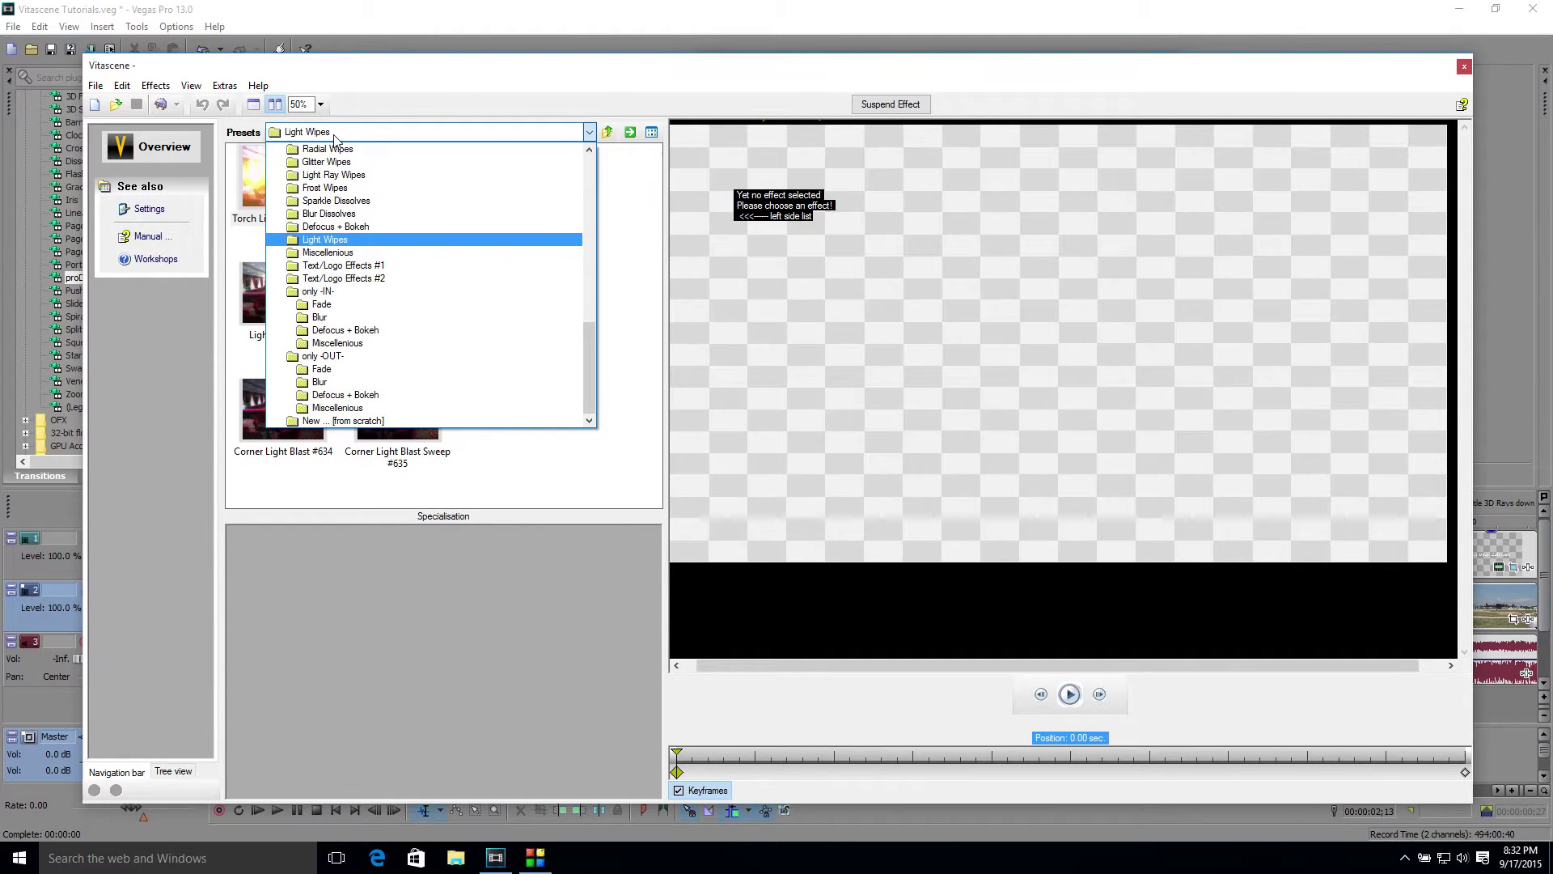
scroll(340, 267, "up", 4)
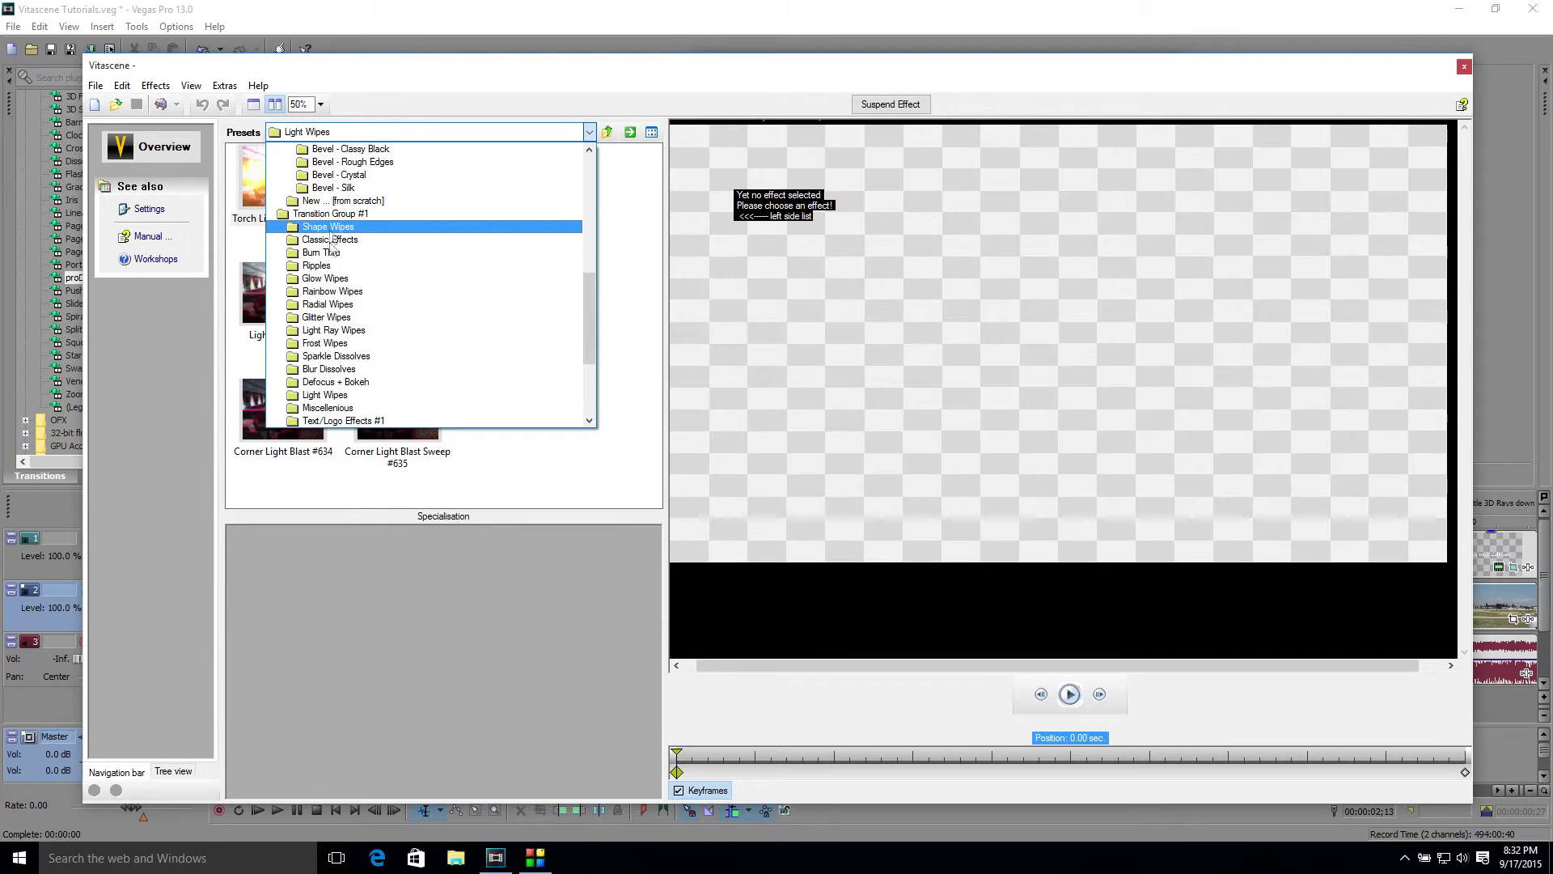
scroll(315, 267, "down", 1)
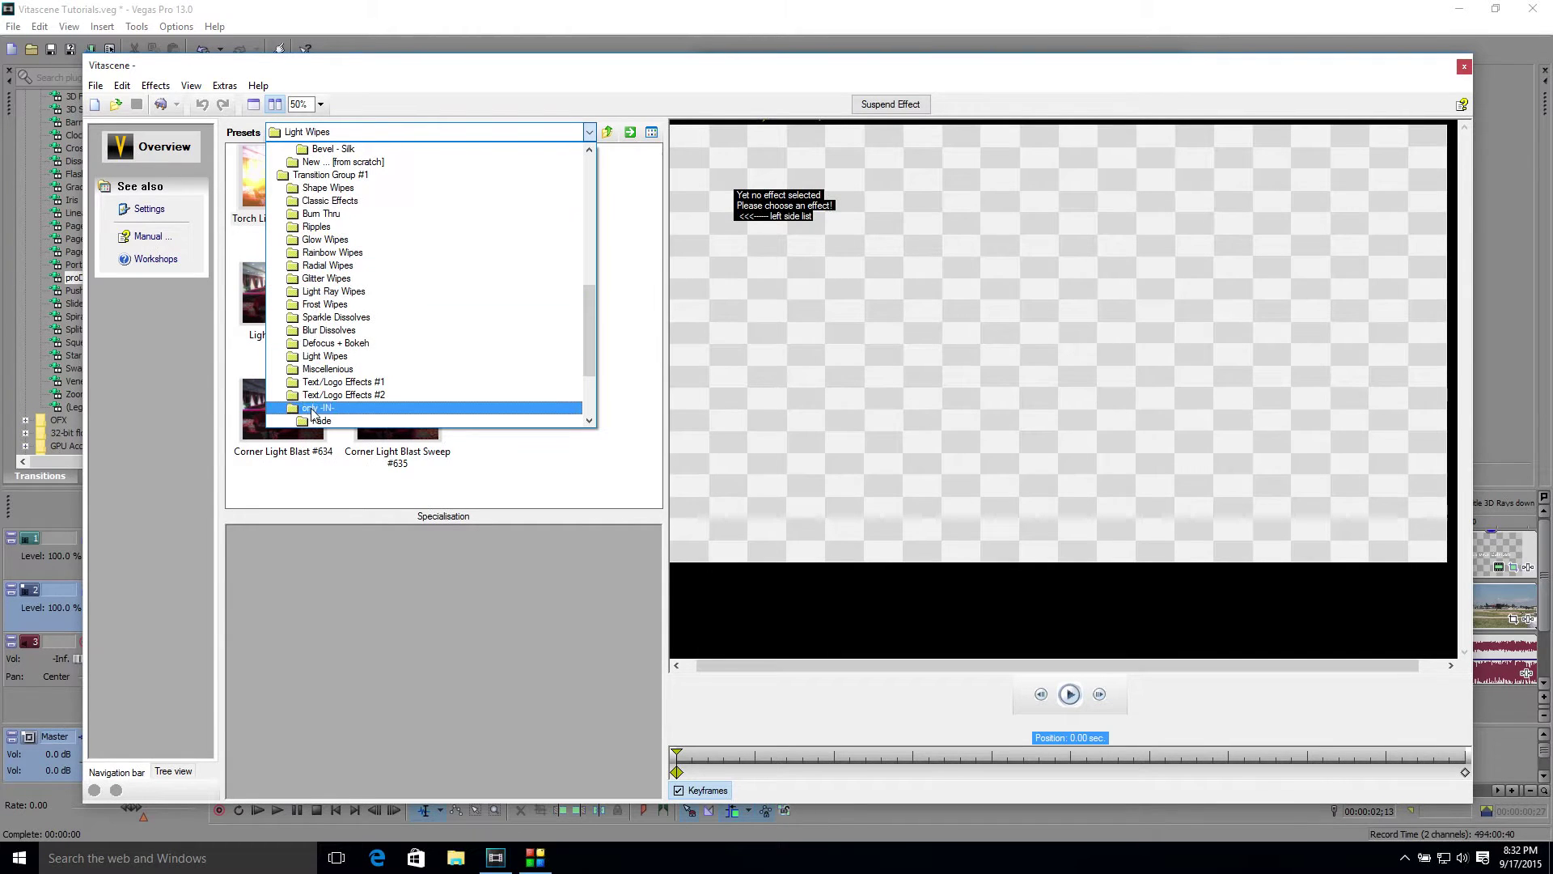
left_click(306, 277)
left_click(304, 276)
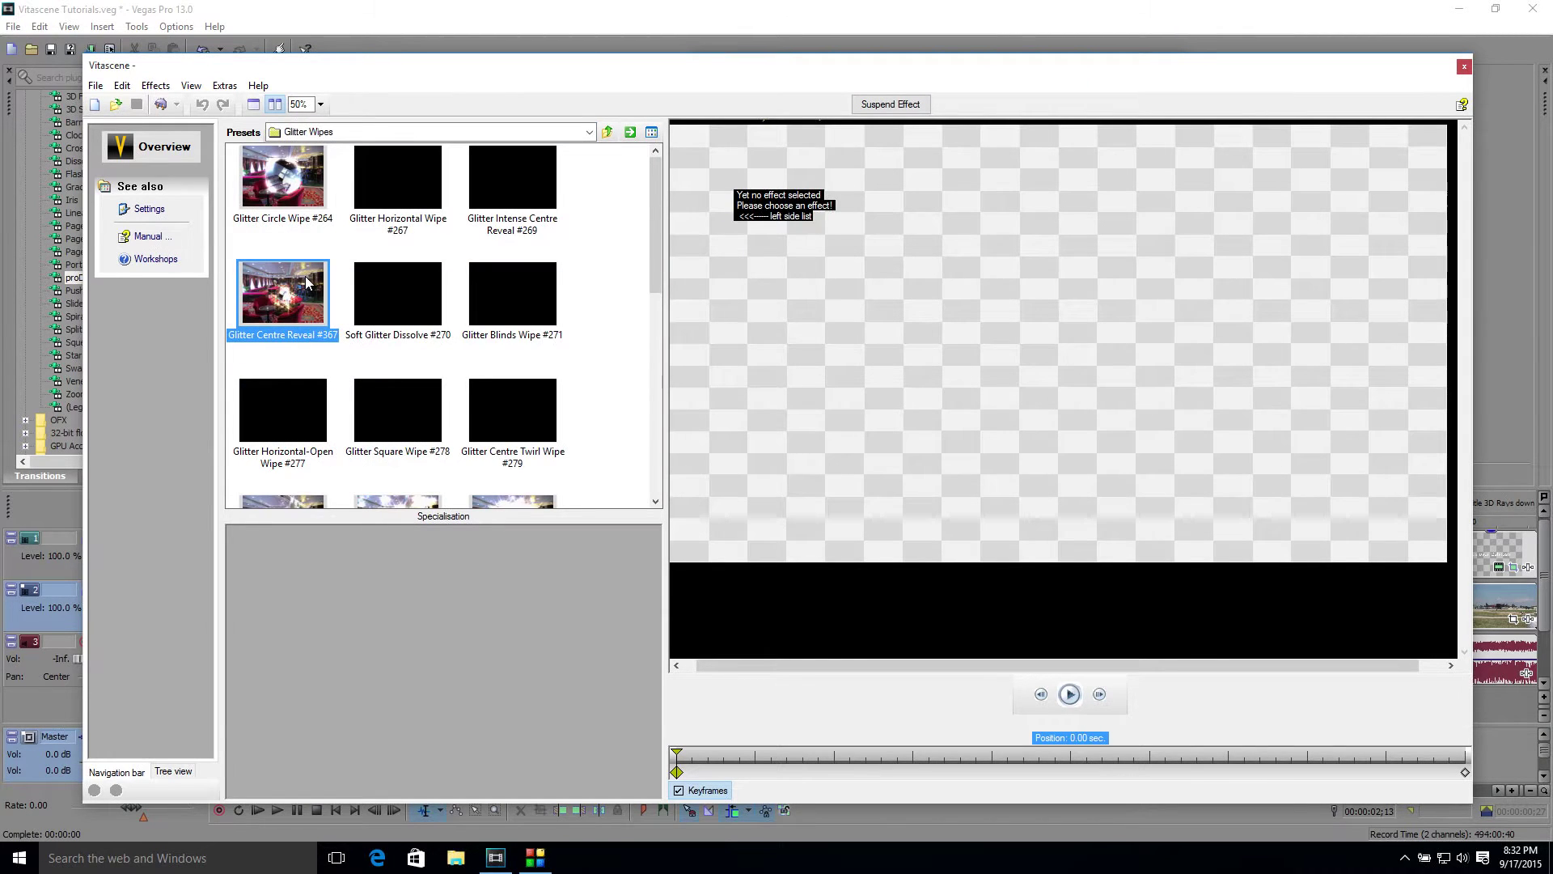
left_click(508, 185)
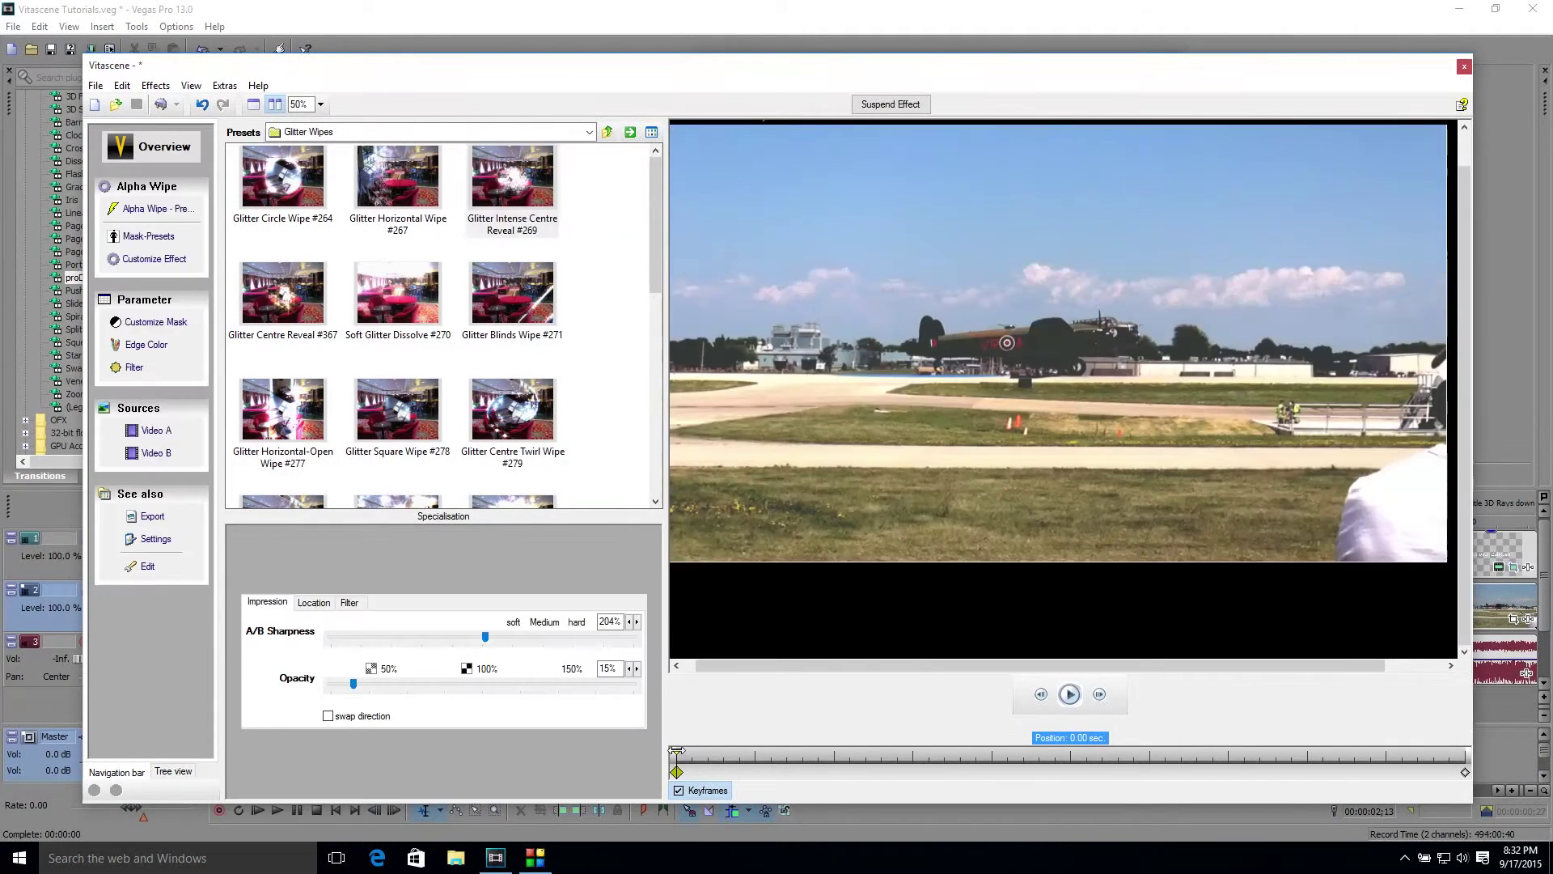
left_click_drag(677, 753, 1289, 757)
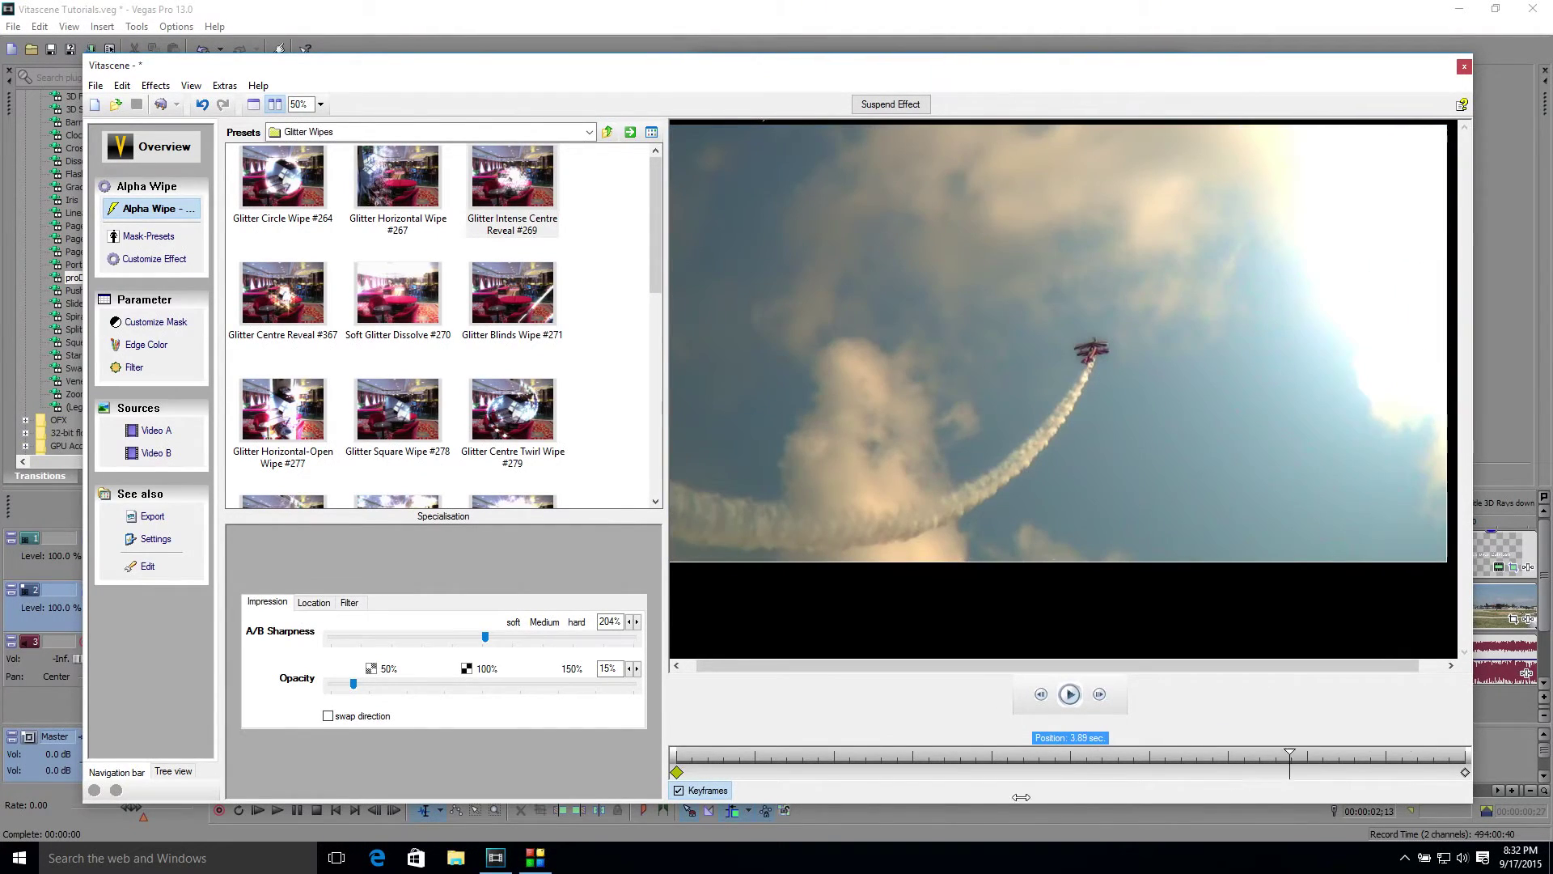
left_click(776, 756)
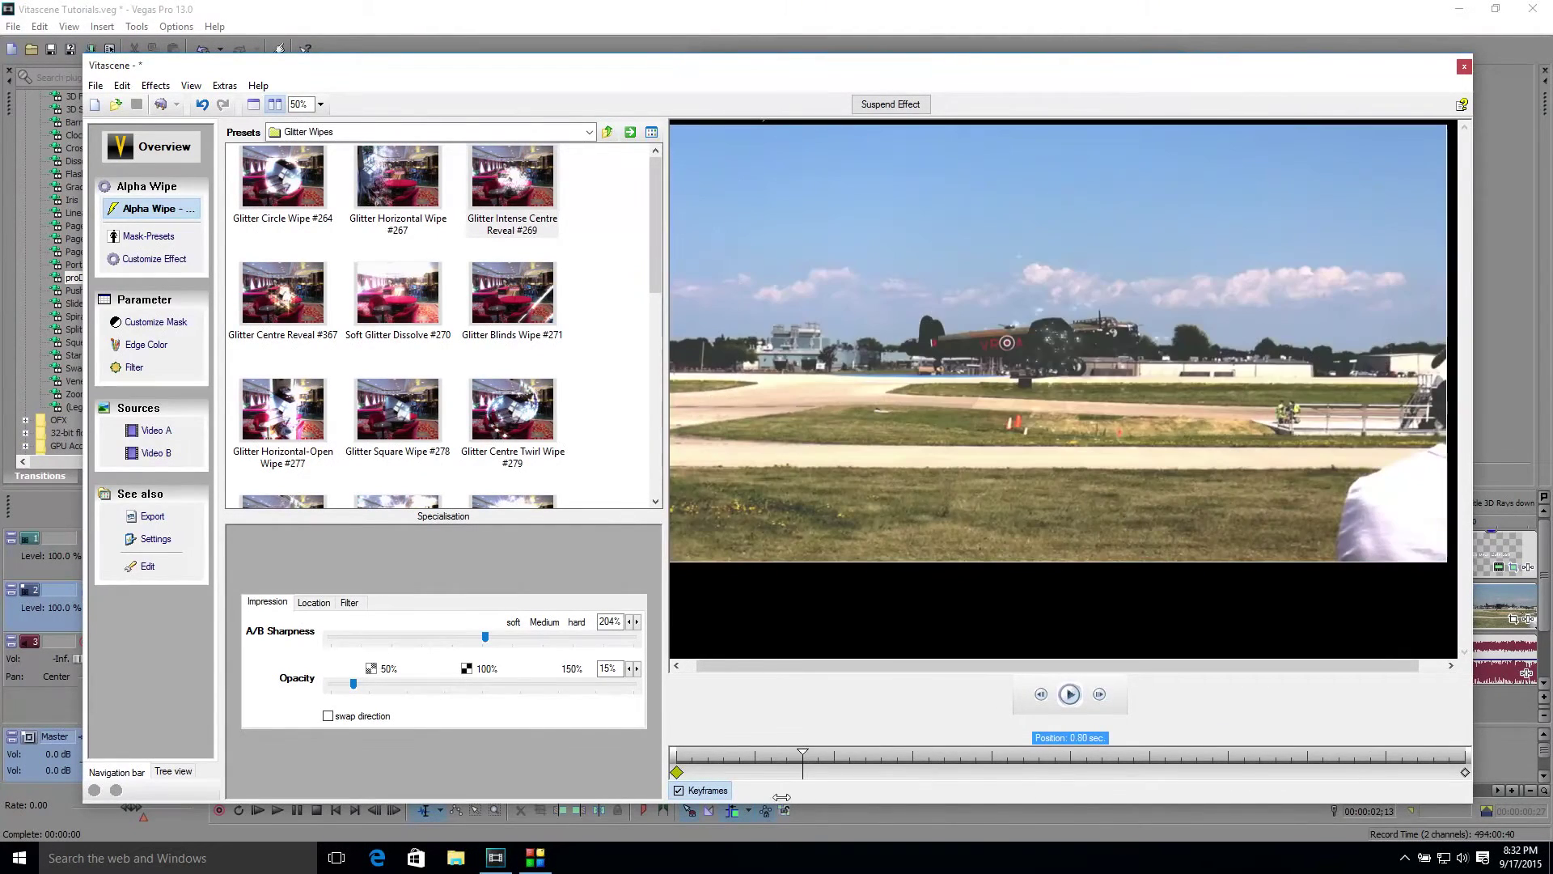
Step: Apply the Torch Light Sweep #616 preset from the Light Wipes group to the transition and scrub to preview it
left_click(360, 136)
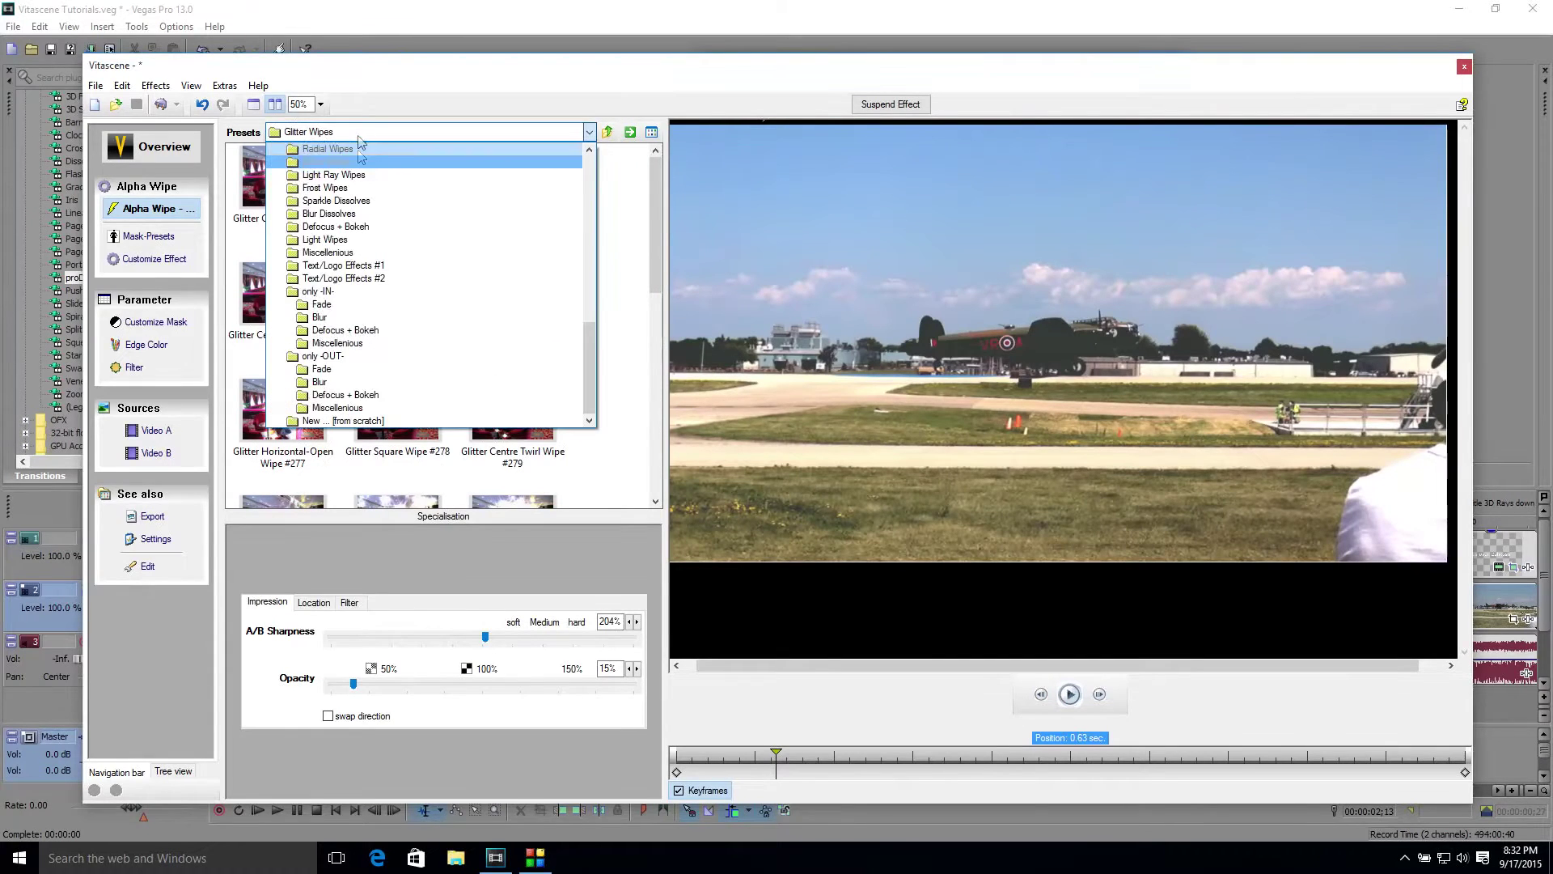
left_click(336, 241)
left_click(264, 193)
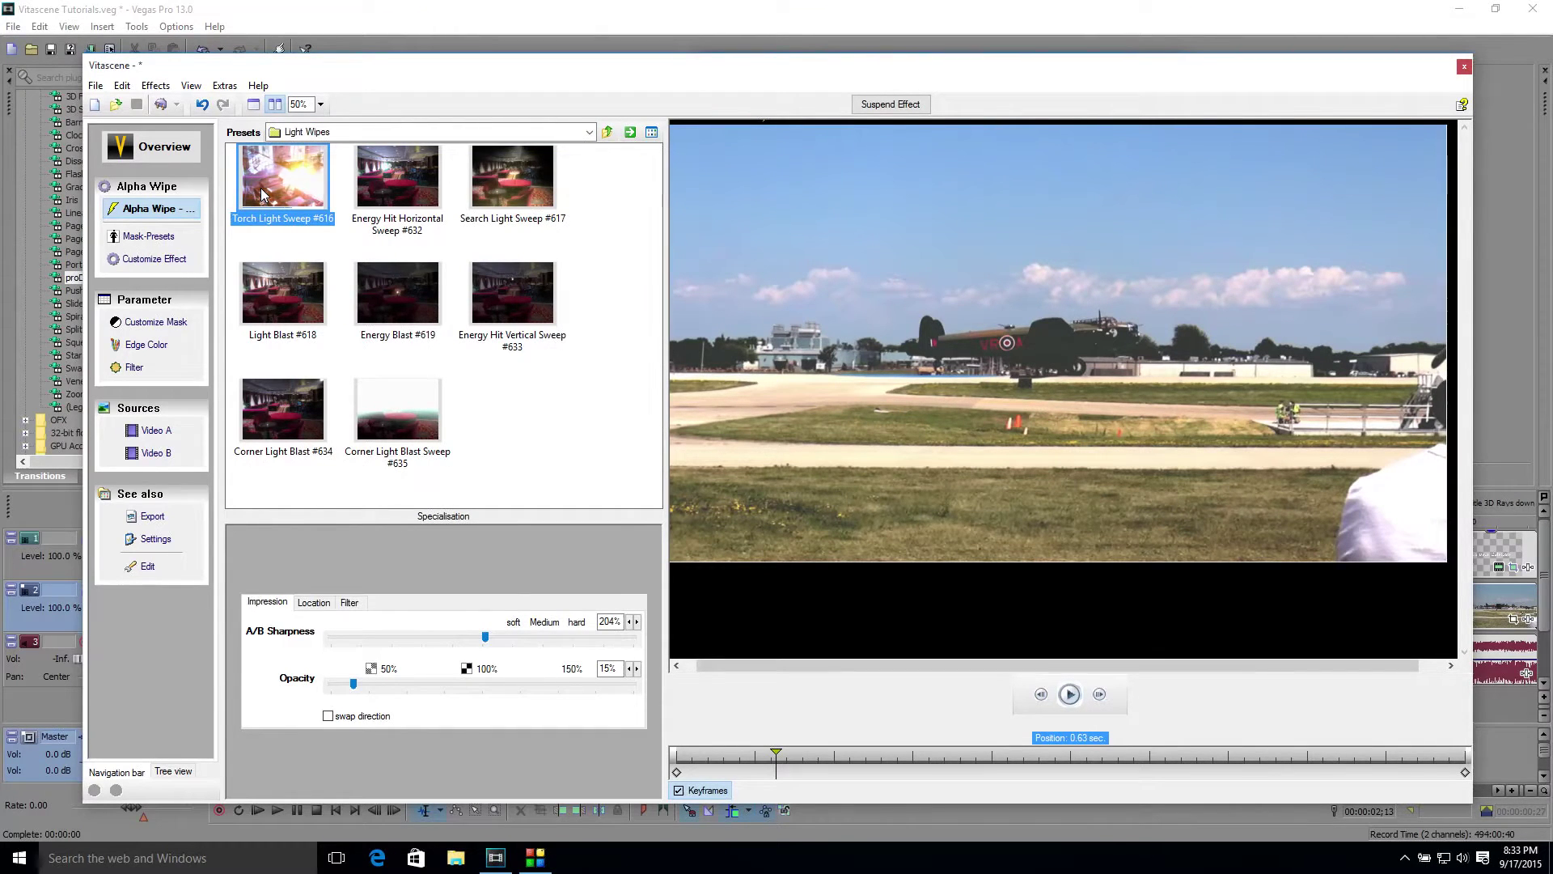
mouse_move(267, 180)
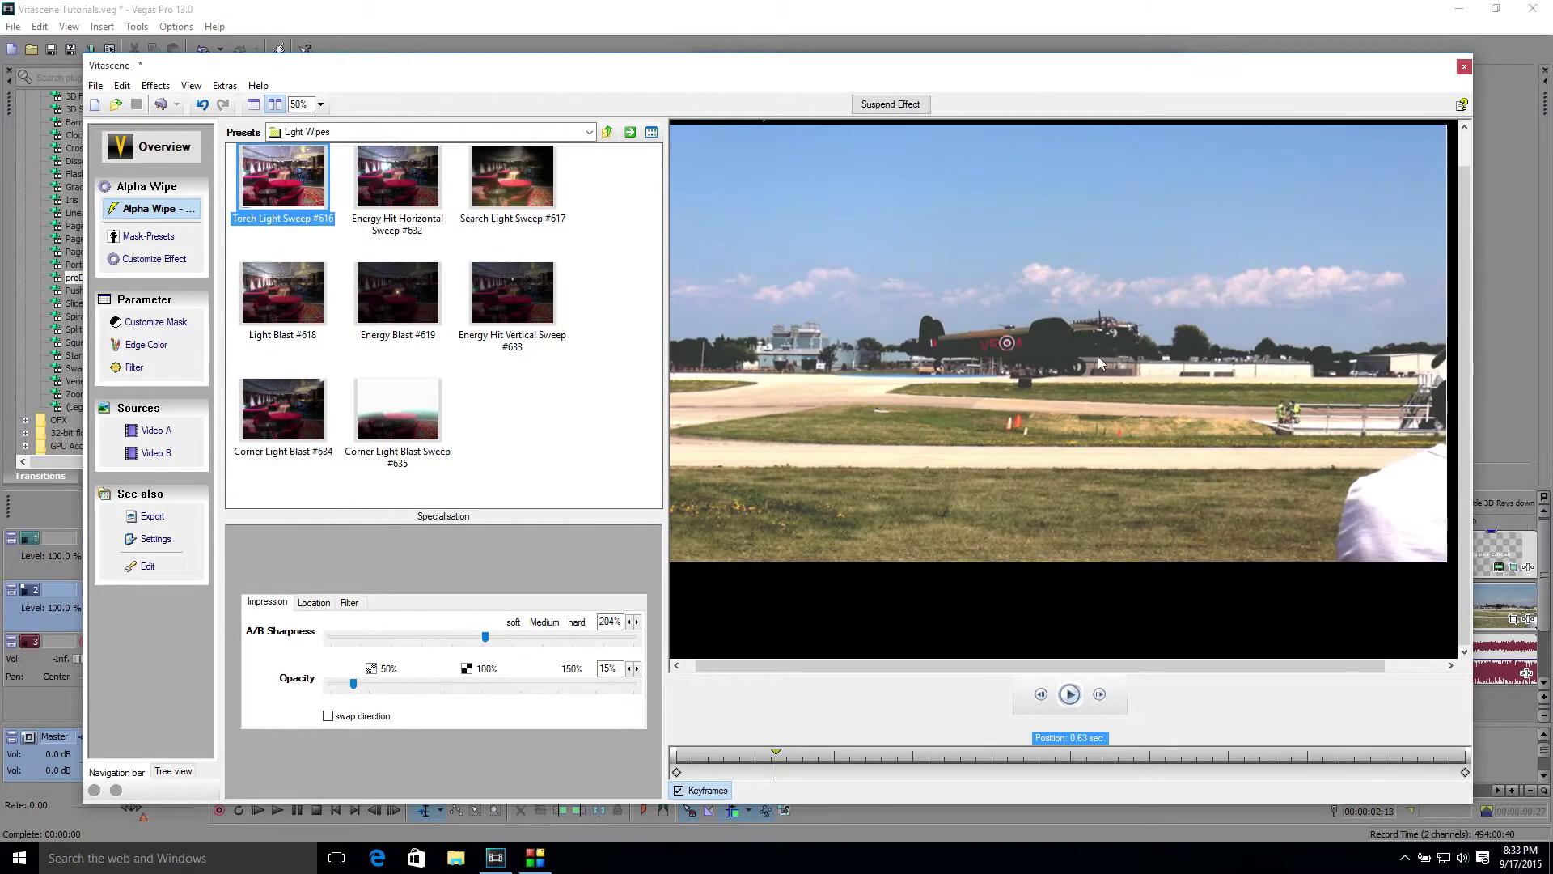
left_click(269, 176)
left_click(798, 754)
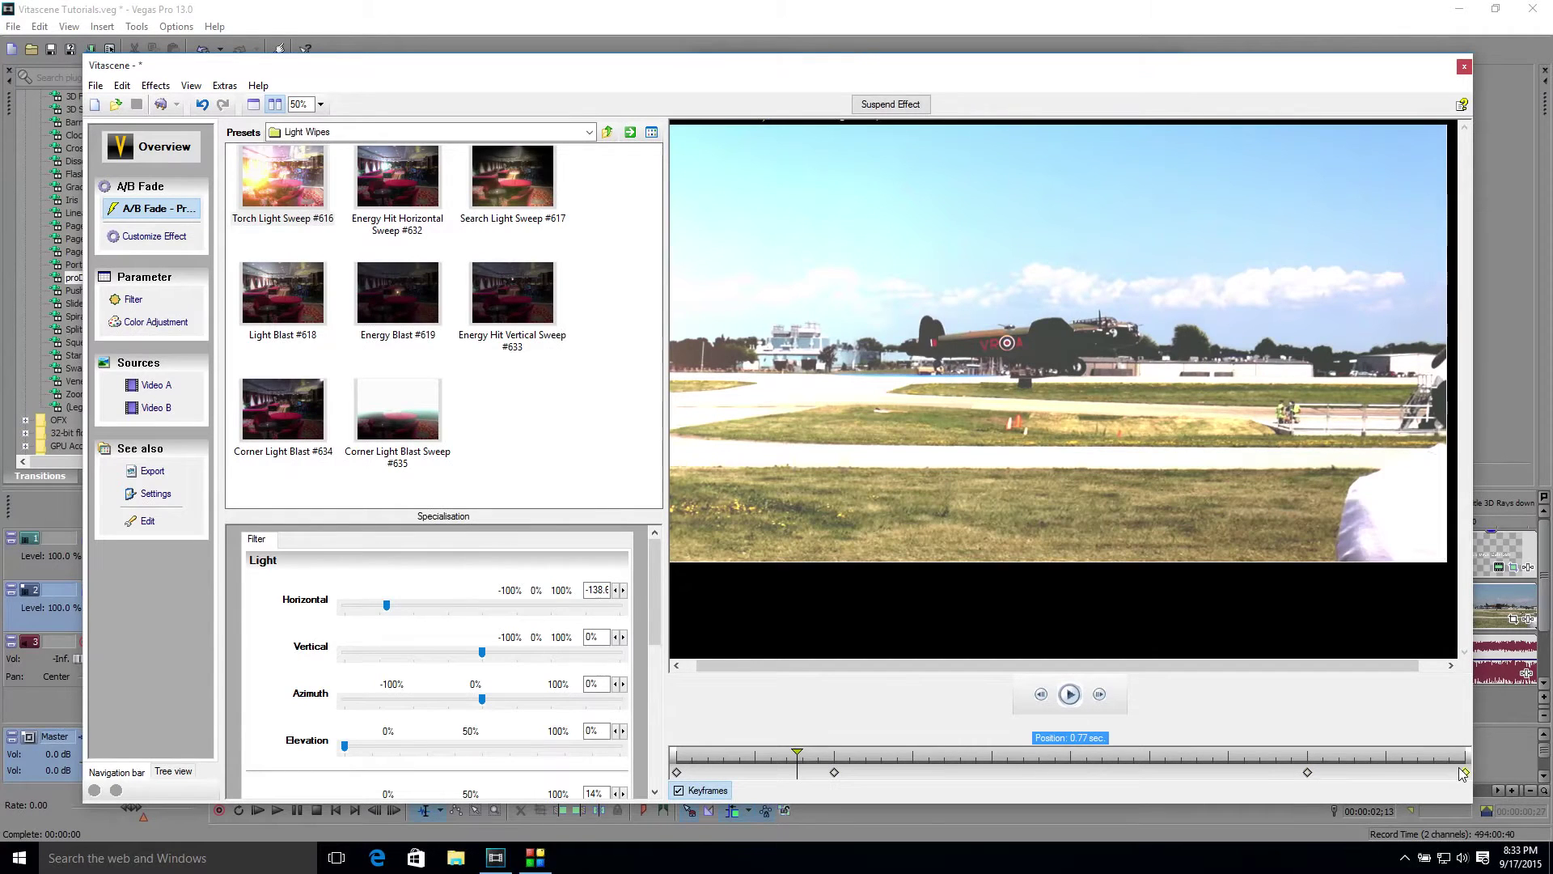
left_click(814, 754)
left_click_drag(816, 754, 852, 754)
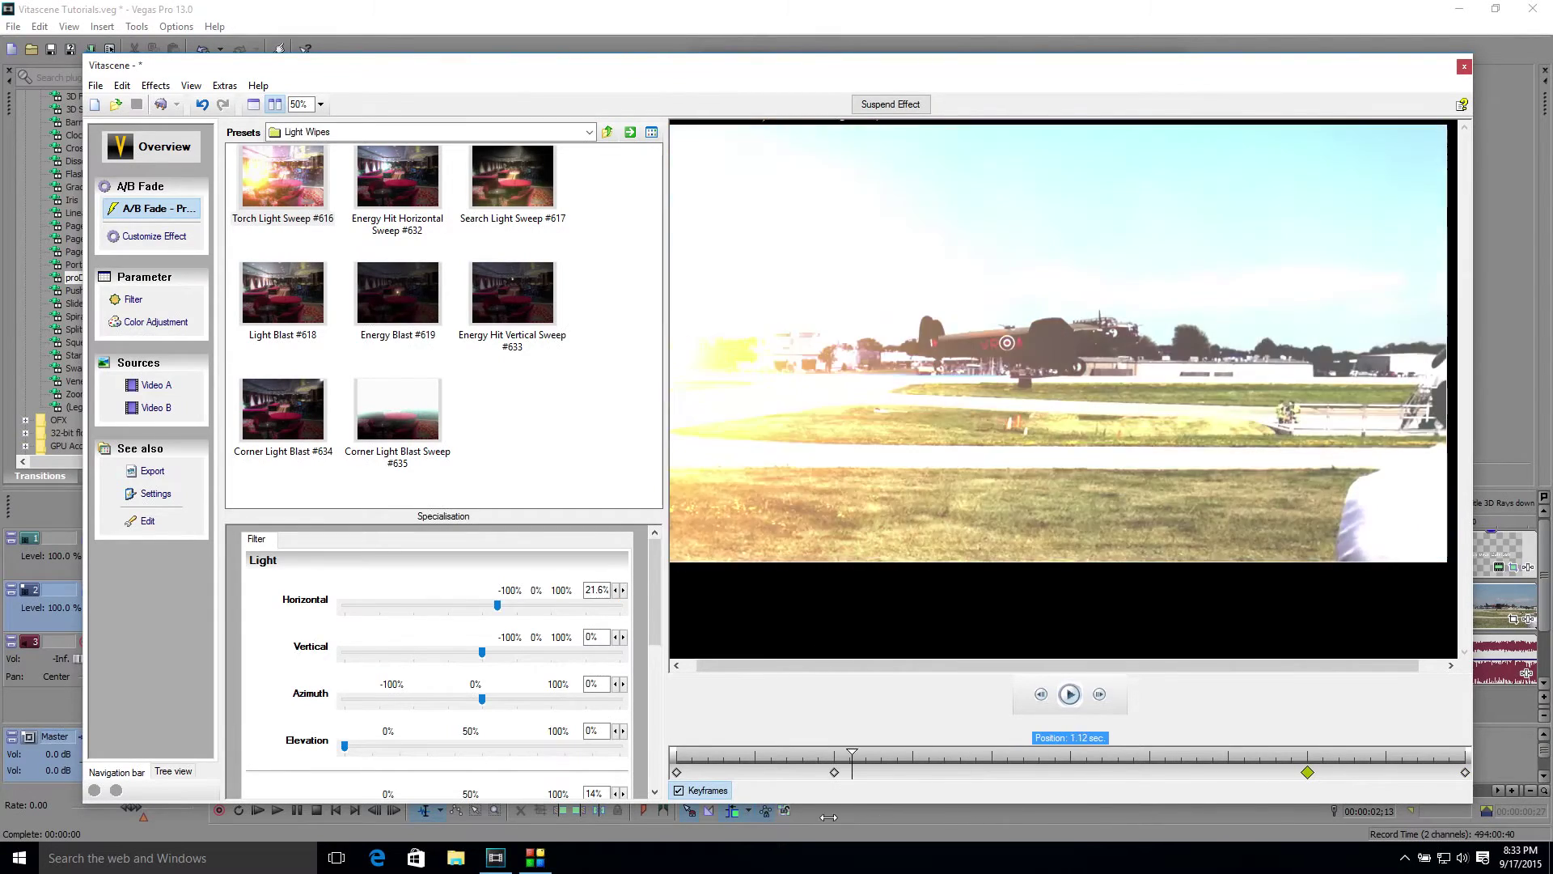
Step: Enlarge the parameter area and, at the 1.00 sec keyframe, set the light's Horizontal to -153% and Vertical to -95%
left_click(677, 772)
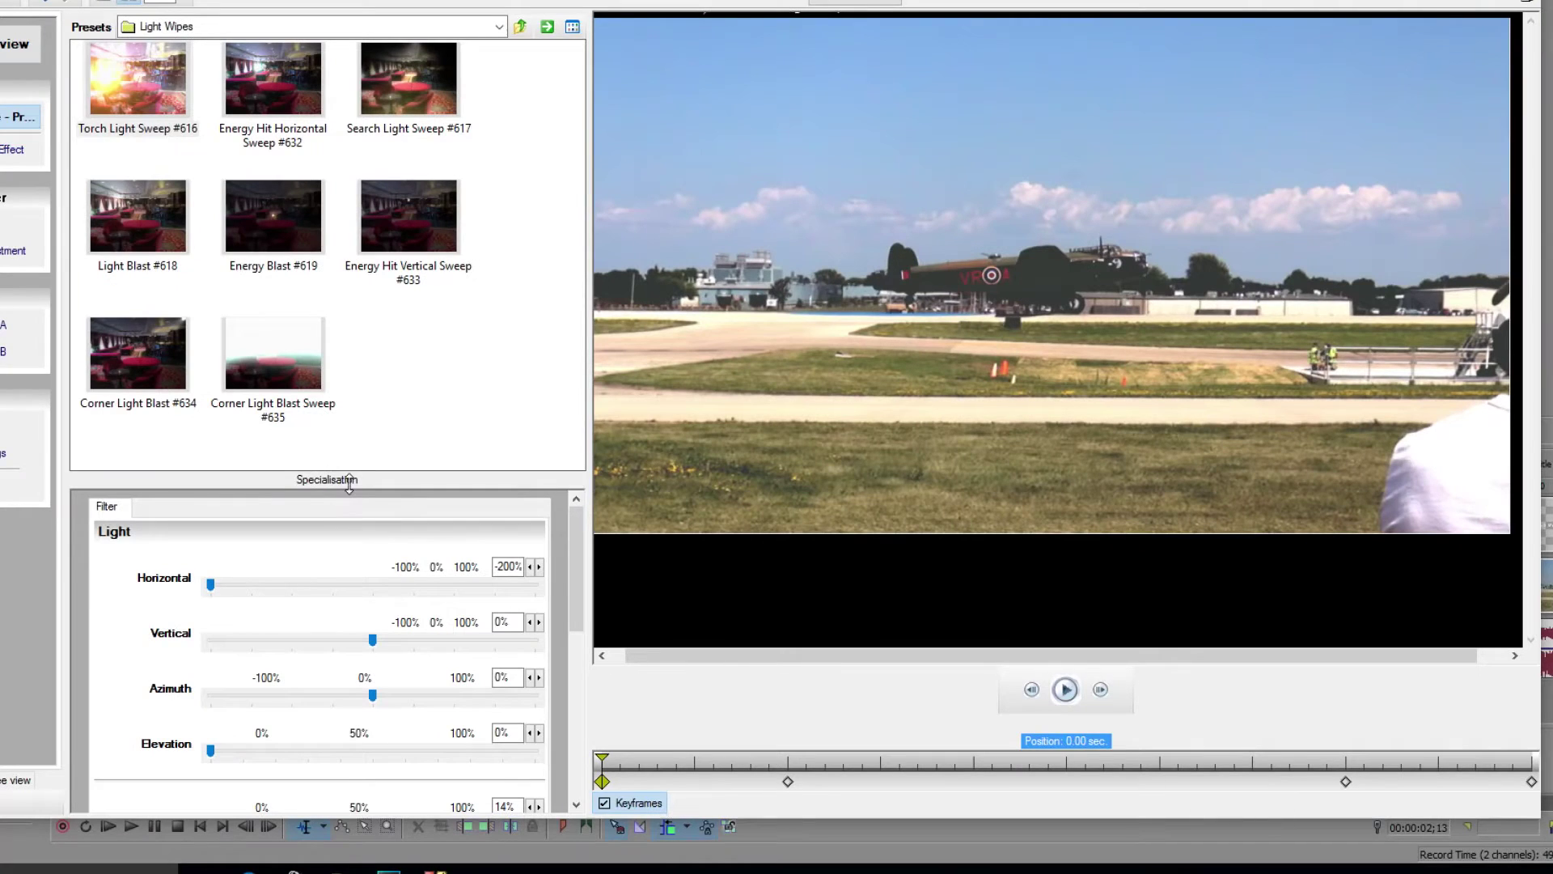
left_click_drag(348, 482, 373, 183)
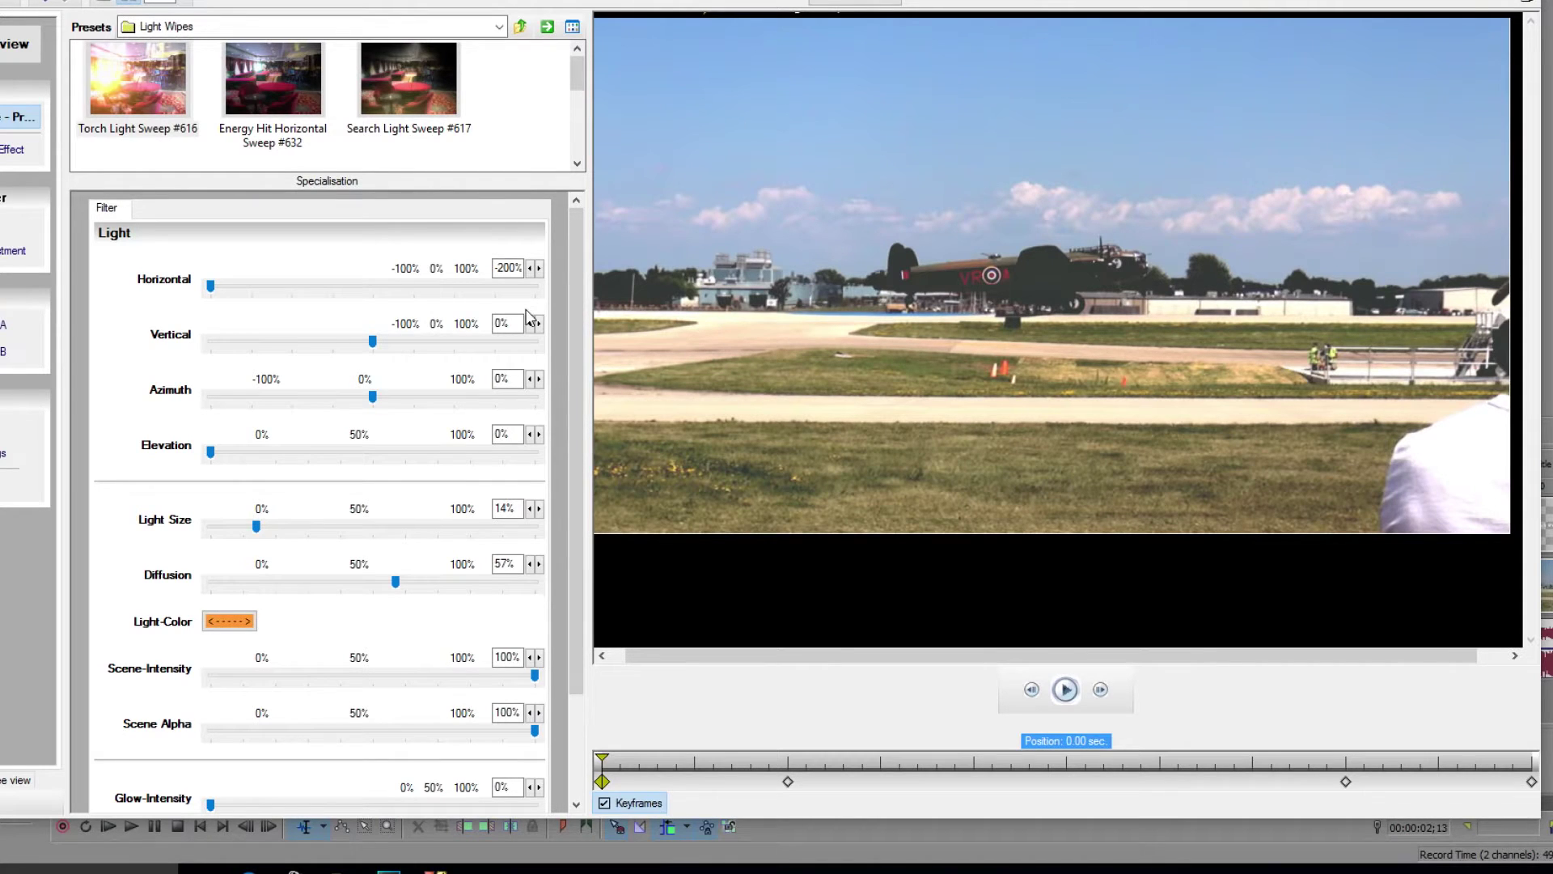
left_click(788, 781)
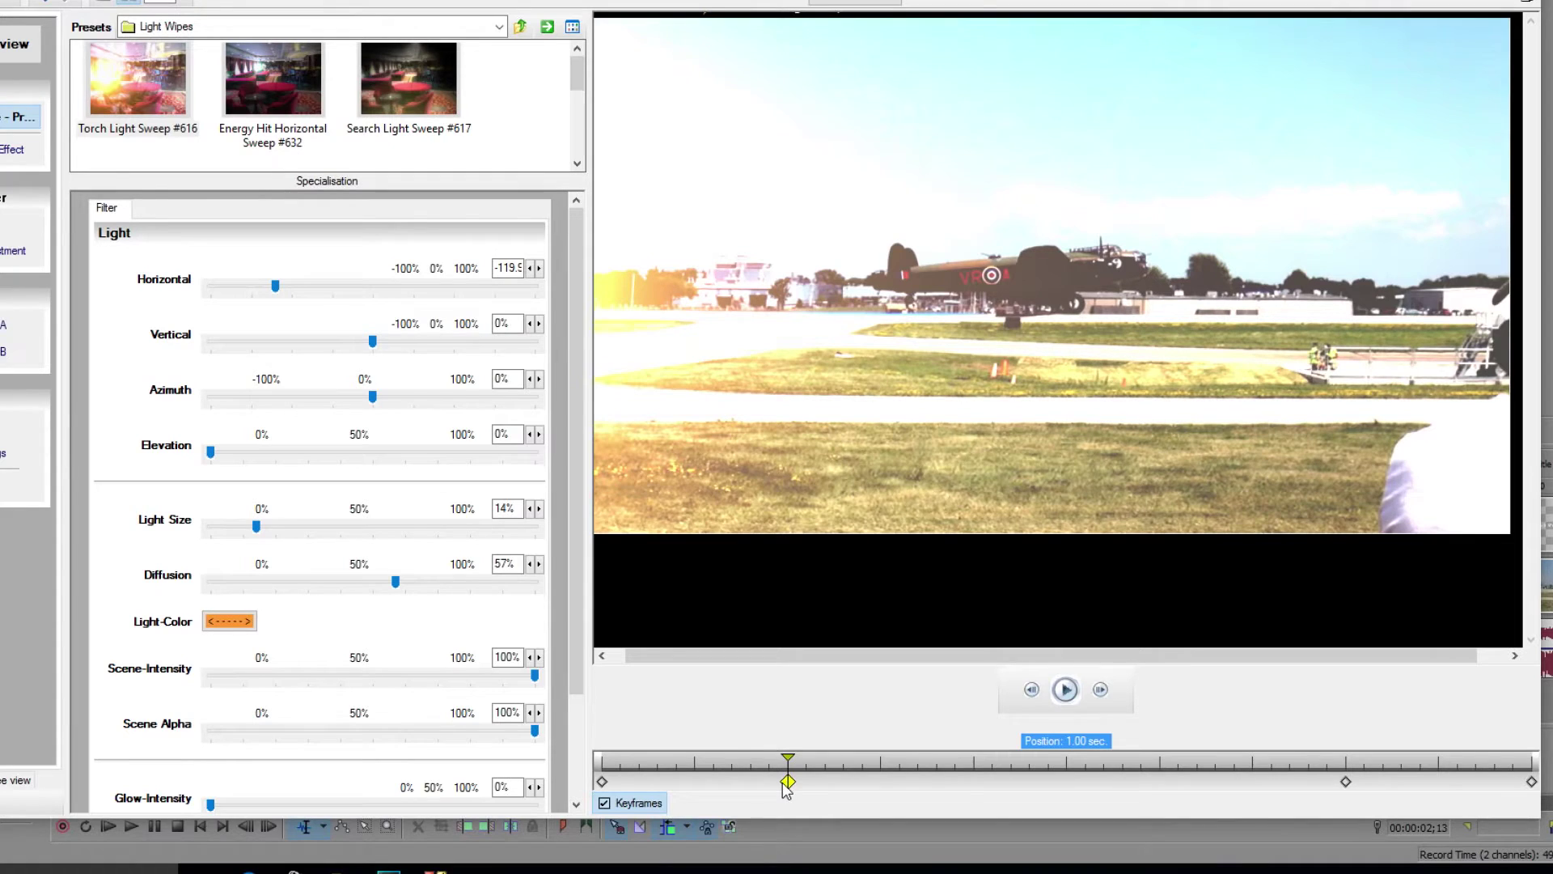
mouse_move(275, 286)
left_mouse_down()
mouse_move(250, 285)
mouse_move(366, 293)
mouse_move(253, 298)
left_mouse_up()
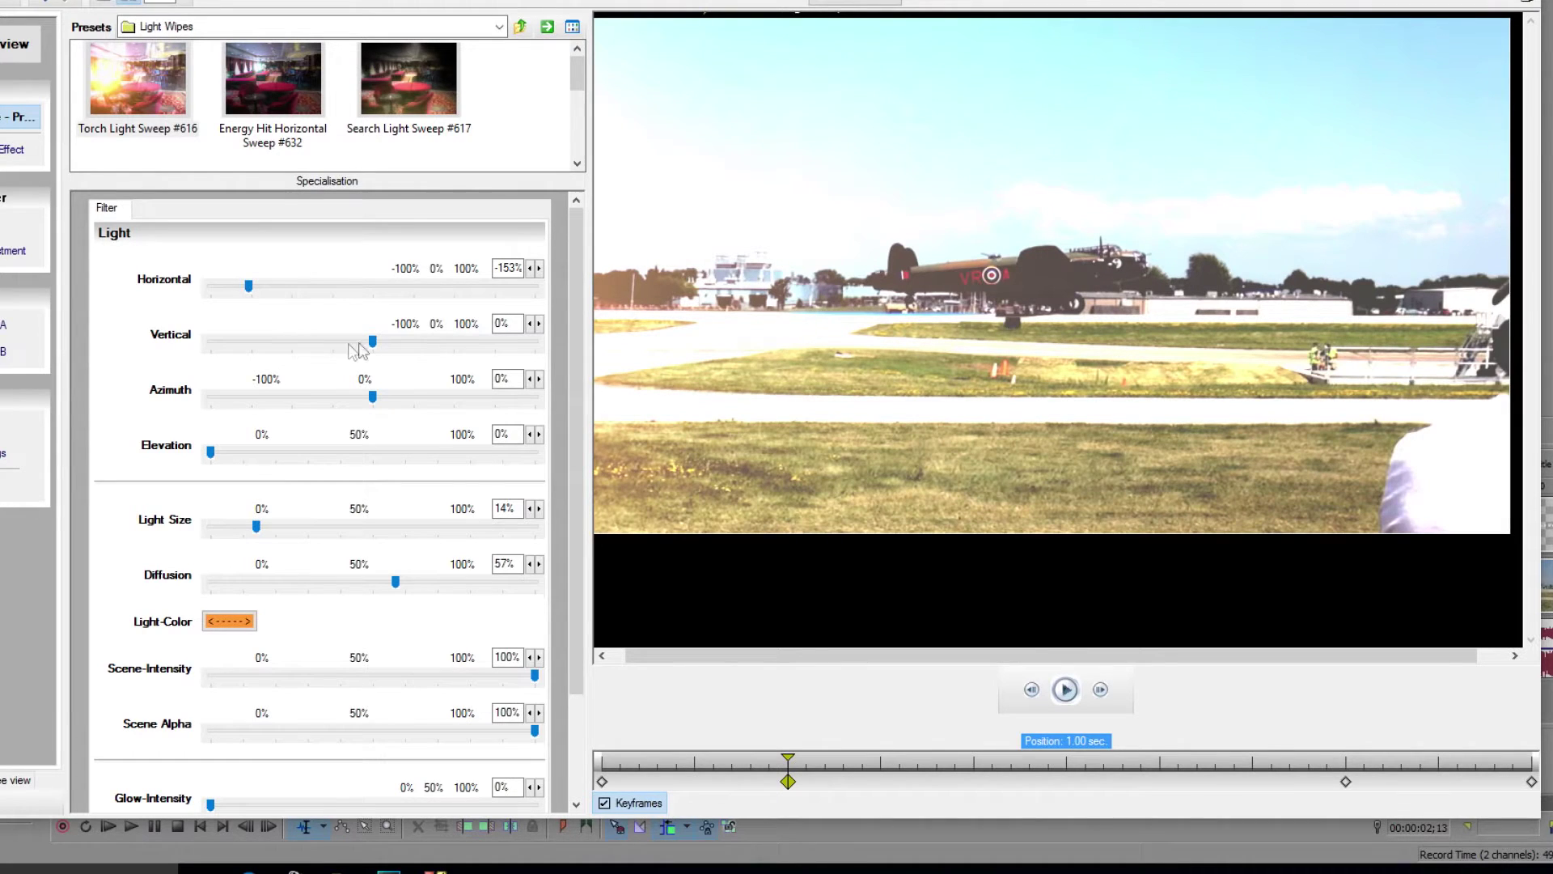
left_click_drag(374, 341, 294, 357)
mouse_move(293, 340)
left_mouse_down()
mouse_move(399, 337)
mouse_move(292, 354)
left_mouse_up()
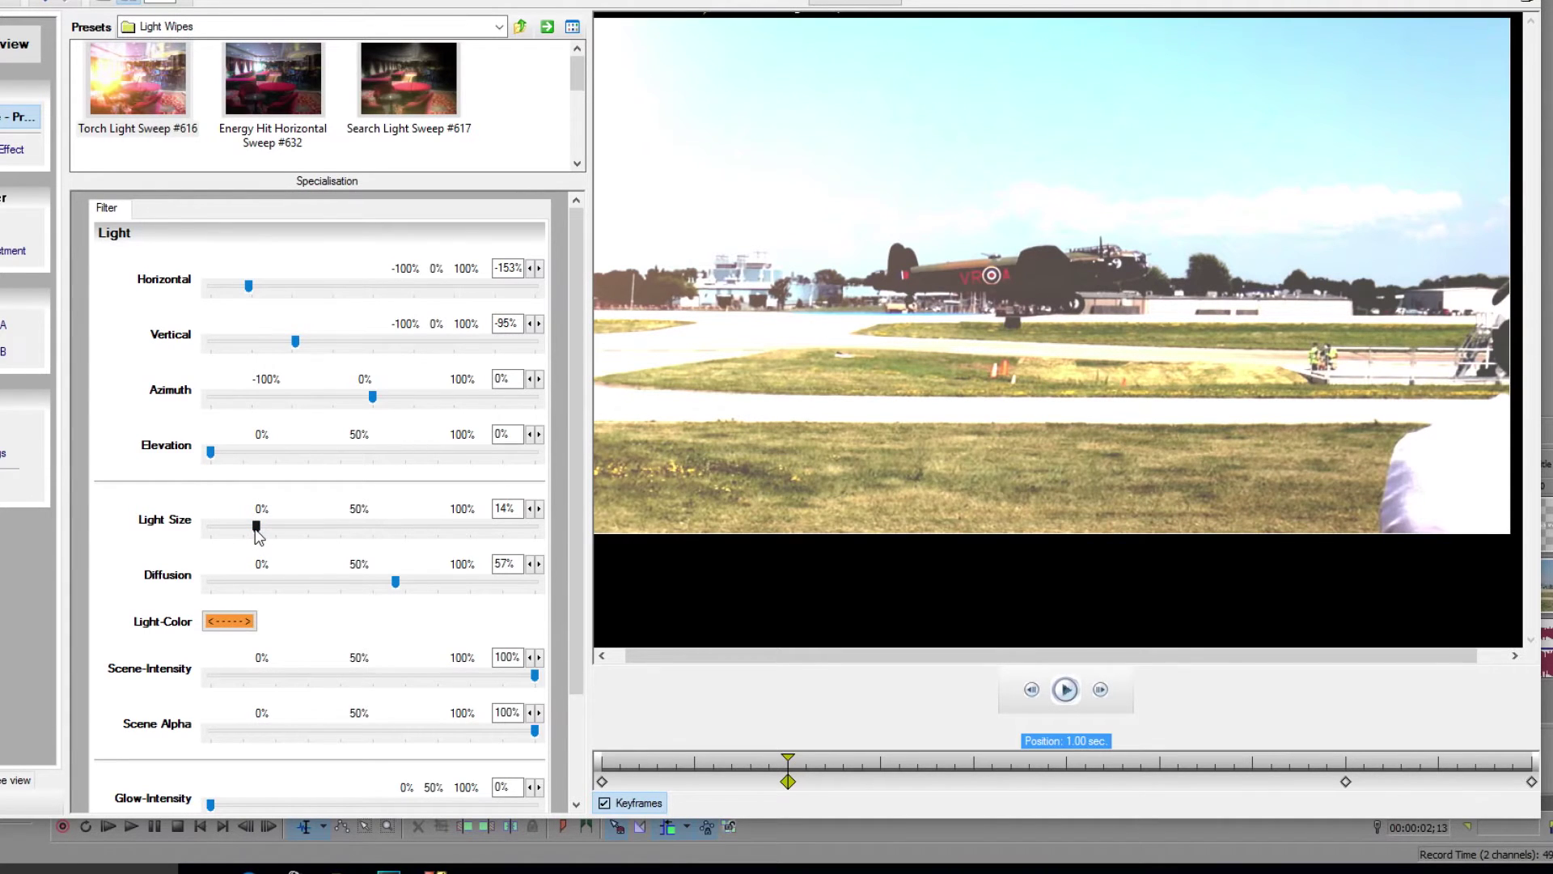
Step: Set the Light Size to 19% at the 1.00 sec keyframe and the light's Vertical to 54% at the 4.00 sec keyframe
left_click_drag(257, 531, 273, 534)
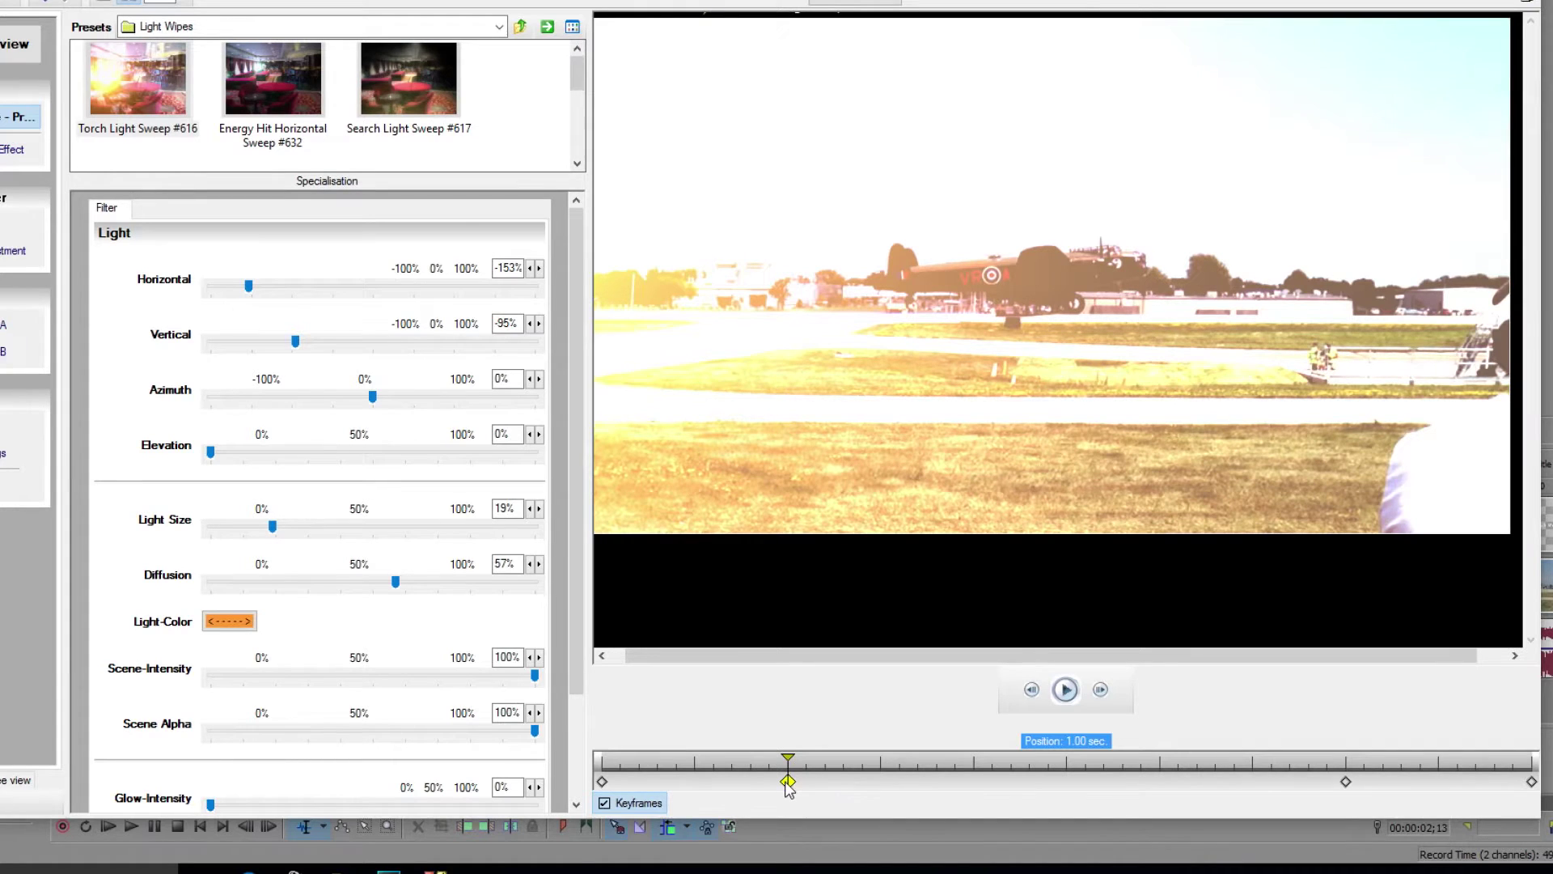
left_click_drag(785, 757, 1327, 789)
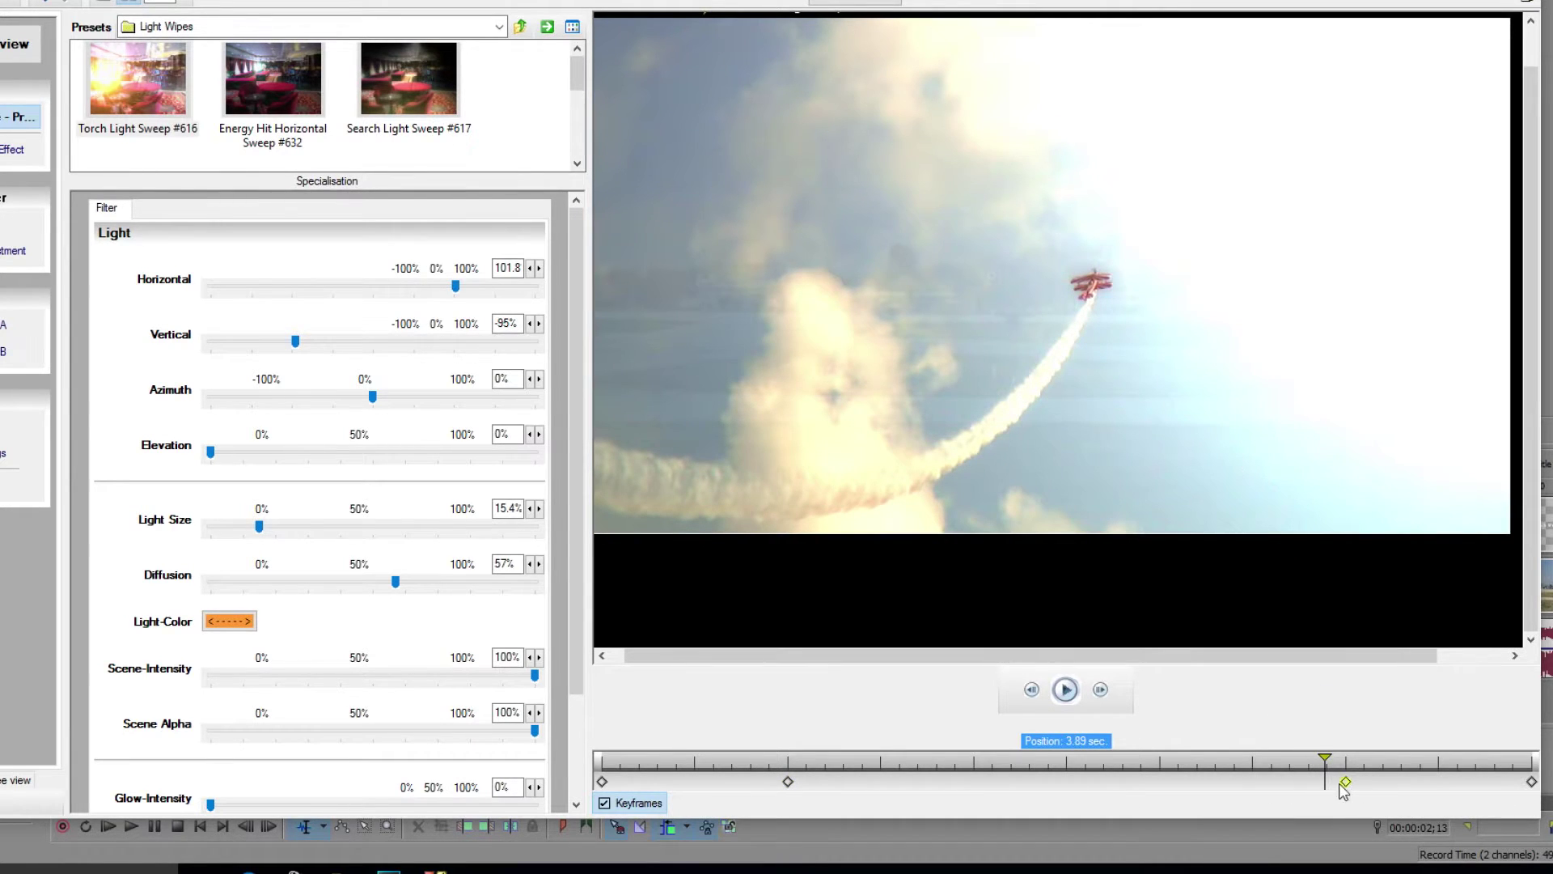
left_click_drag(1327, 757, 1398, 740)
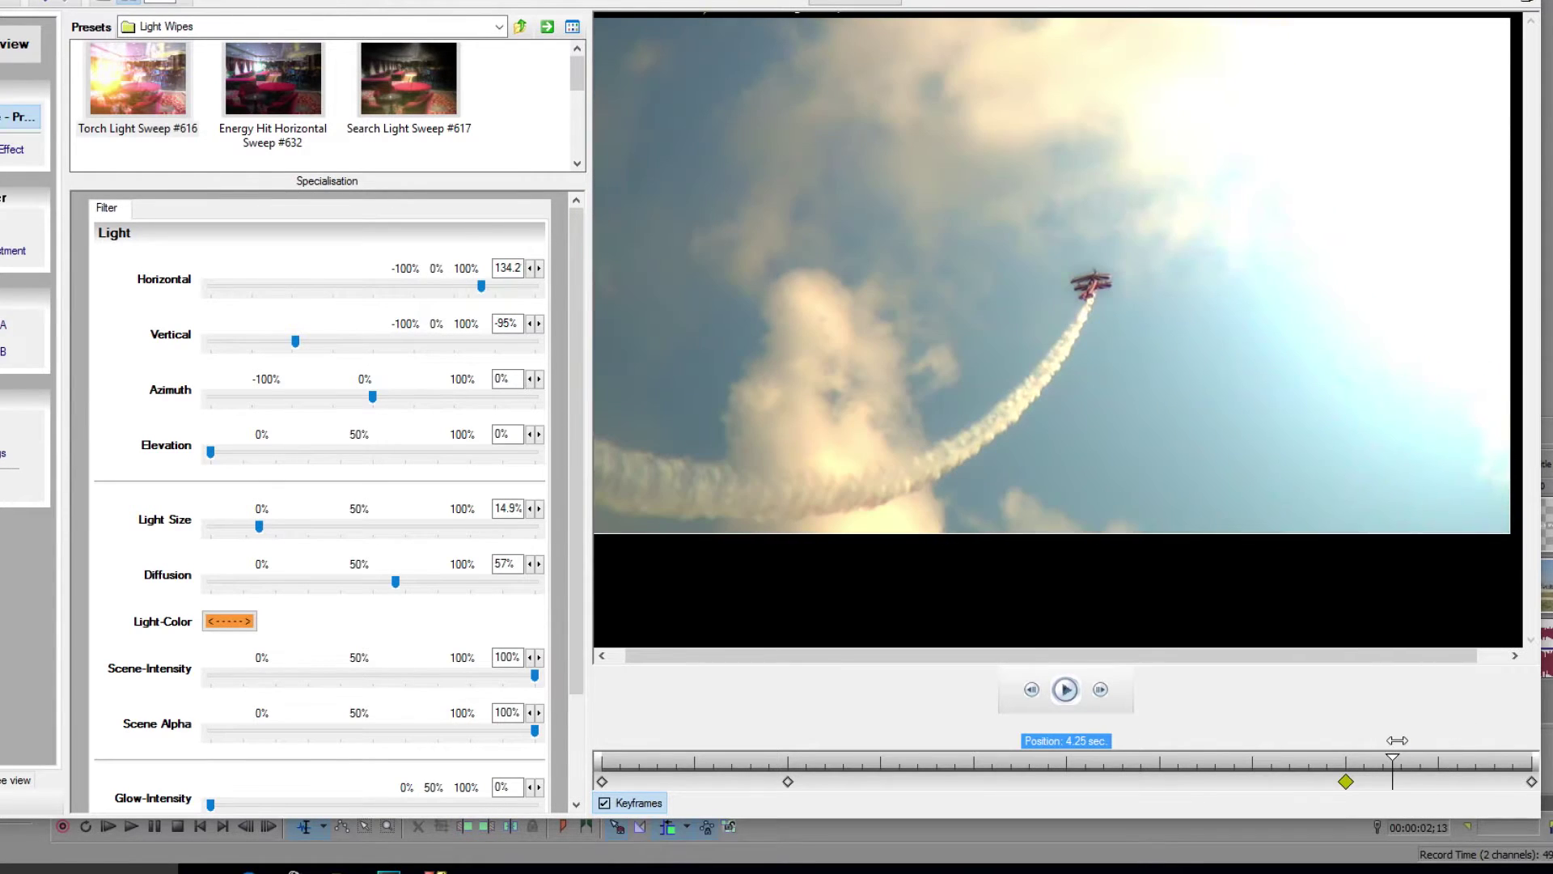
left_click_drag(296, 344, 191, 350)
left_click_drag(299, 340, 436, 325)
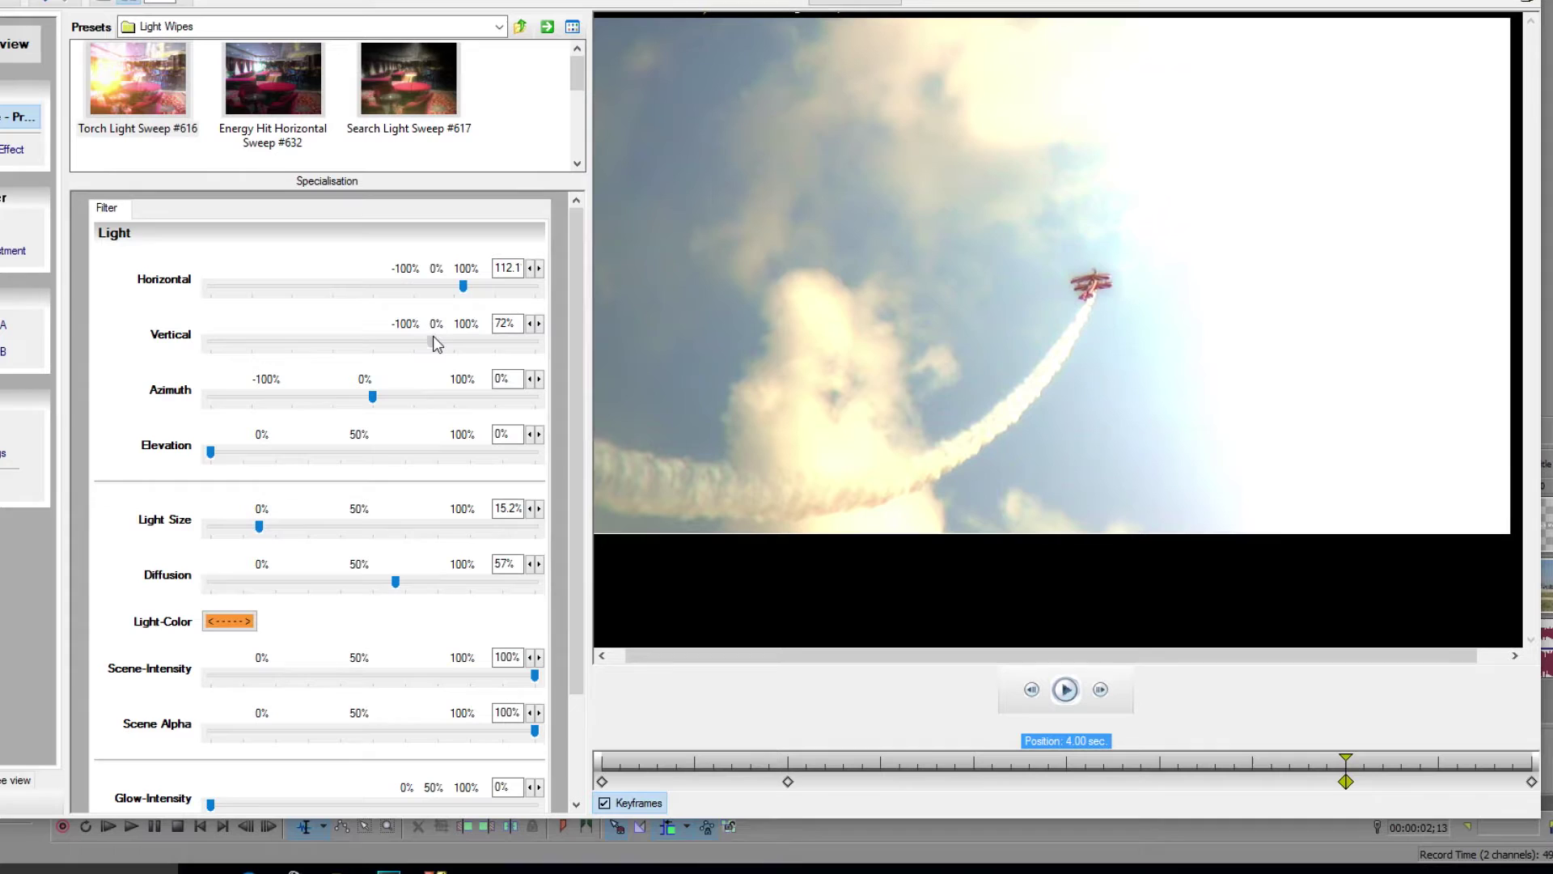
left_click_drag(421, 347, 418, 347)
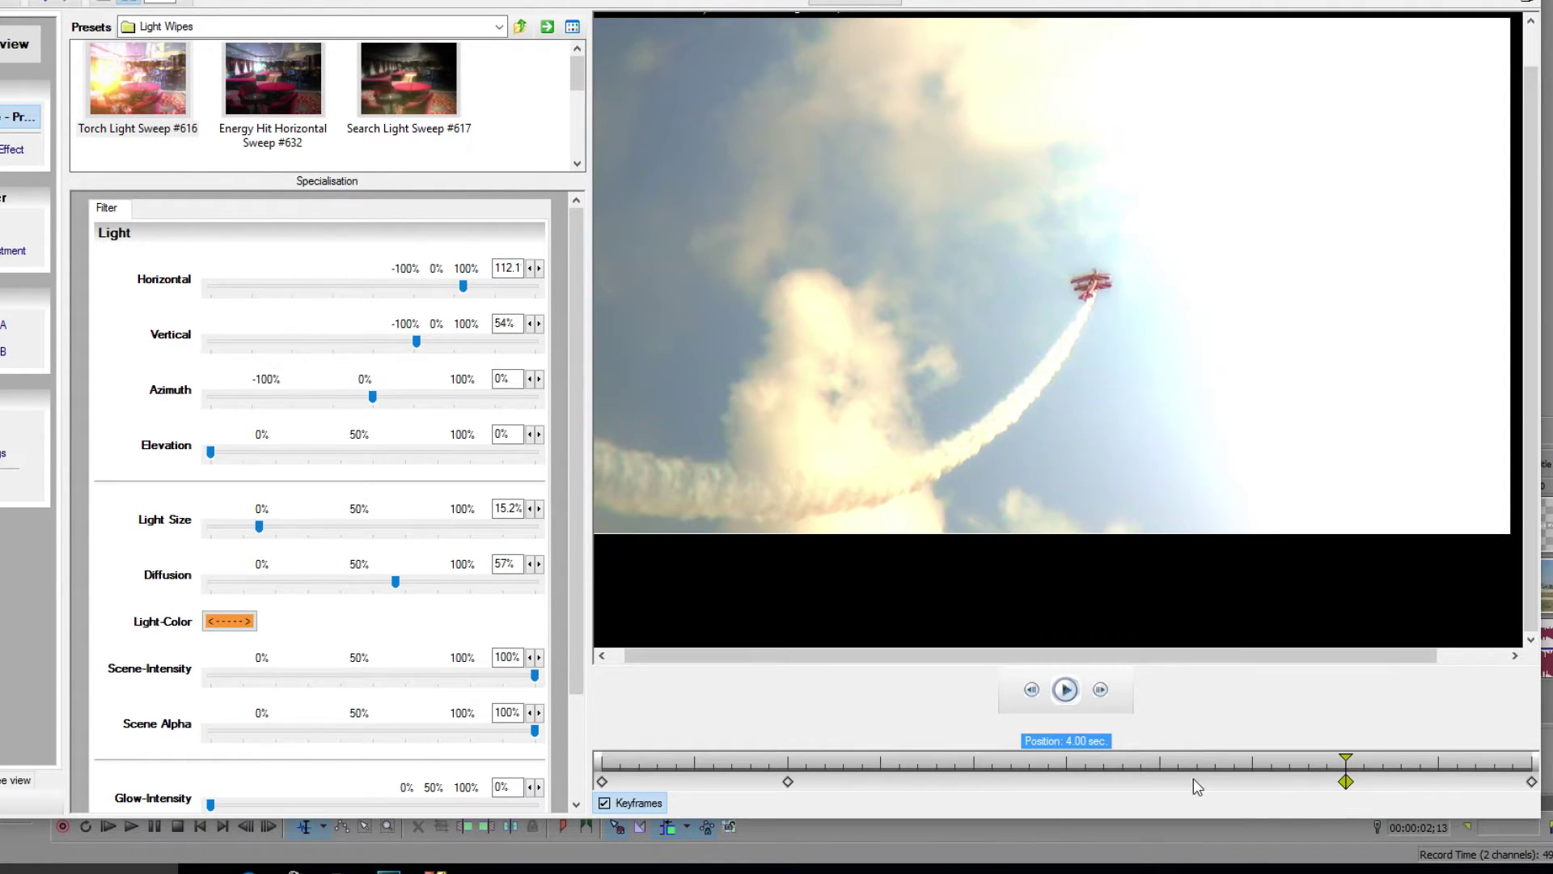
Step: At the 1.00 sec keyframe, try a bright green Light-Color, and settle on blue
mouse_move(1339, 758)
left_mouse_down()
mouse_move(561, 804)
mouse_move(615, 781)
mouse_move(939, 773)
mouse_move(1196, 738)
mouse_move(1482, 782)
mouse_move(832, 782)
mouse_move(789, 807)
left_mouse_up()
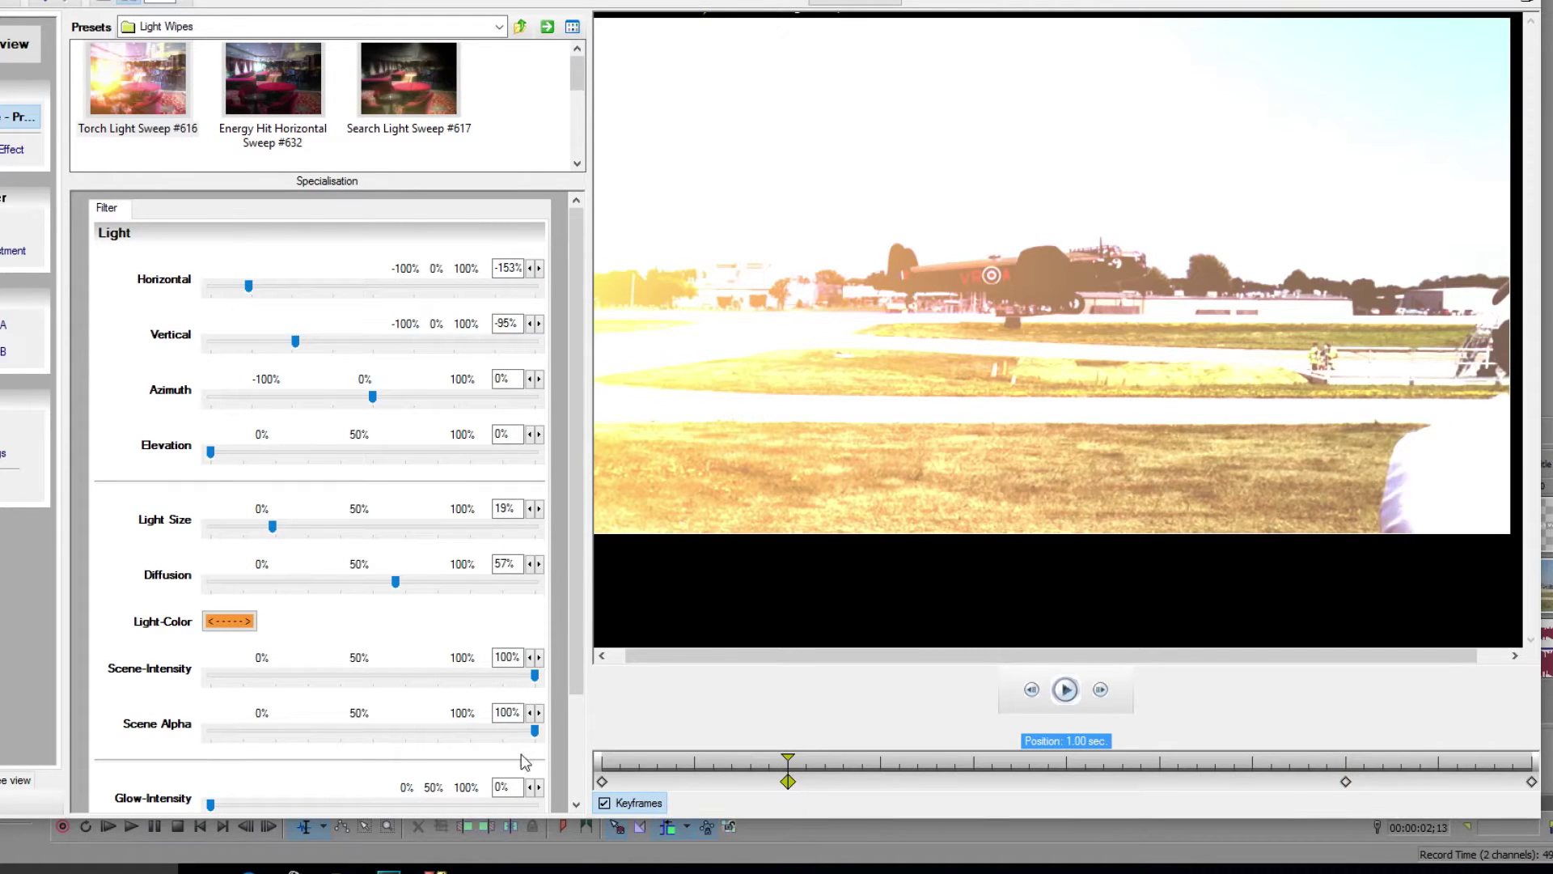
left_click(225, 620)
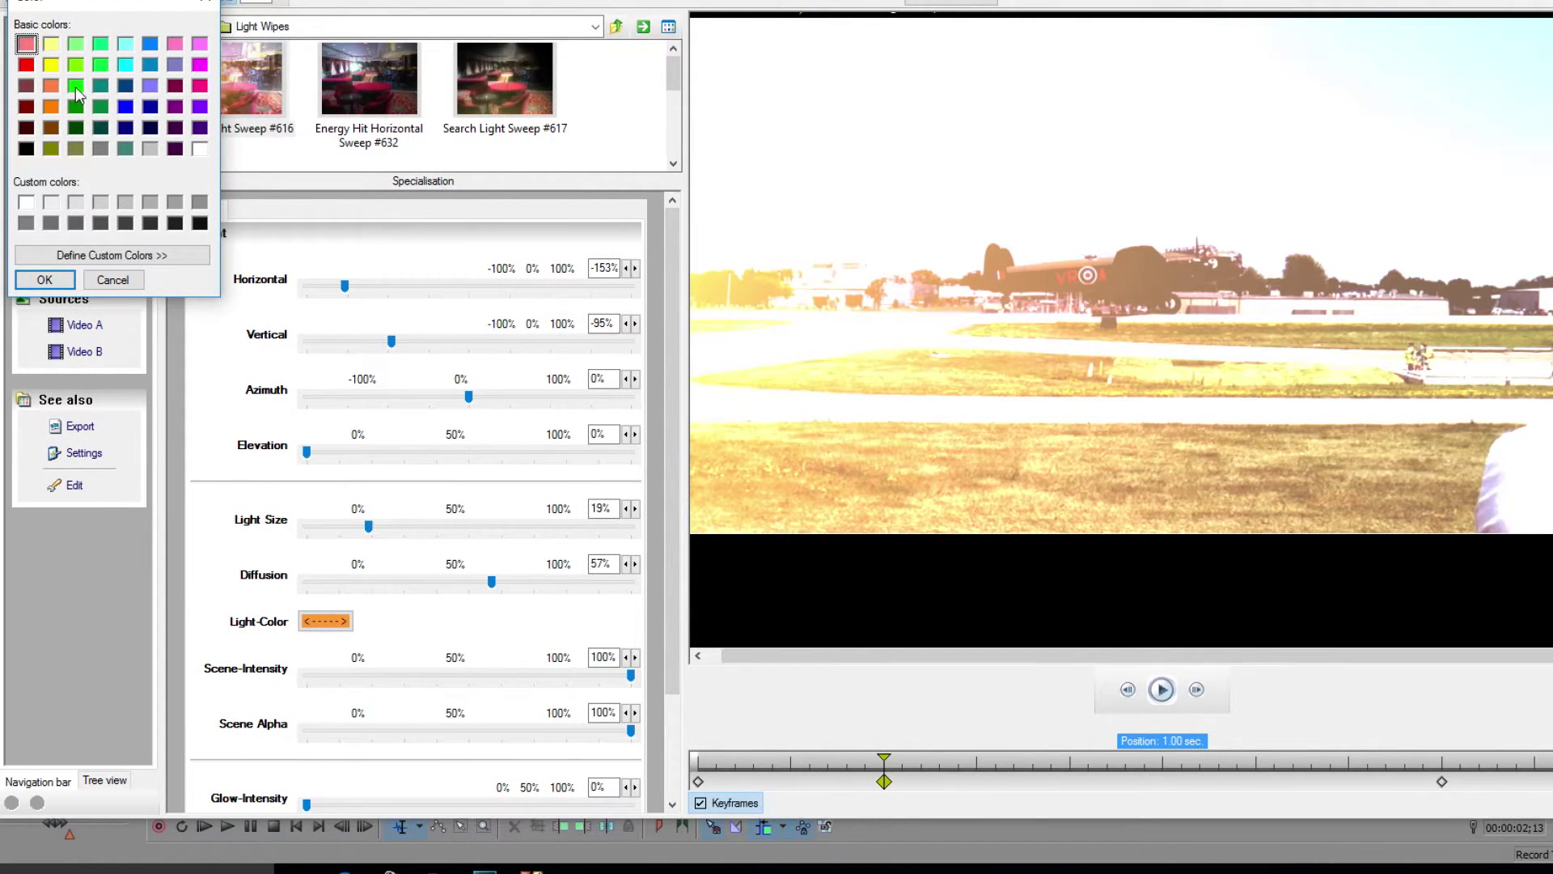
left_click(75, 85)
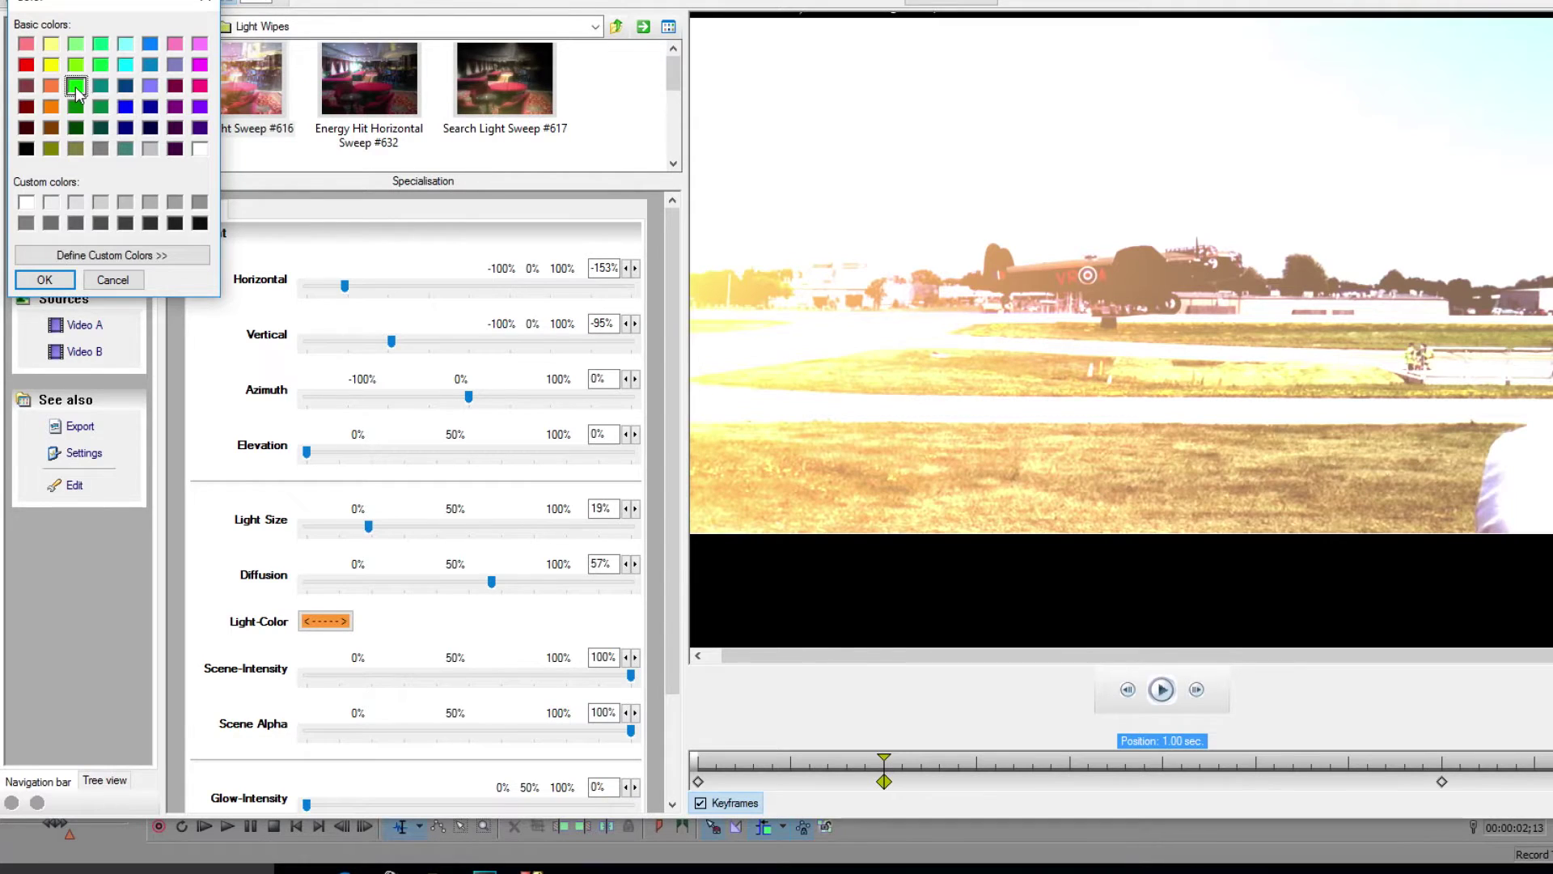
left_click(45, 280)
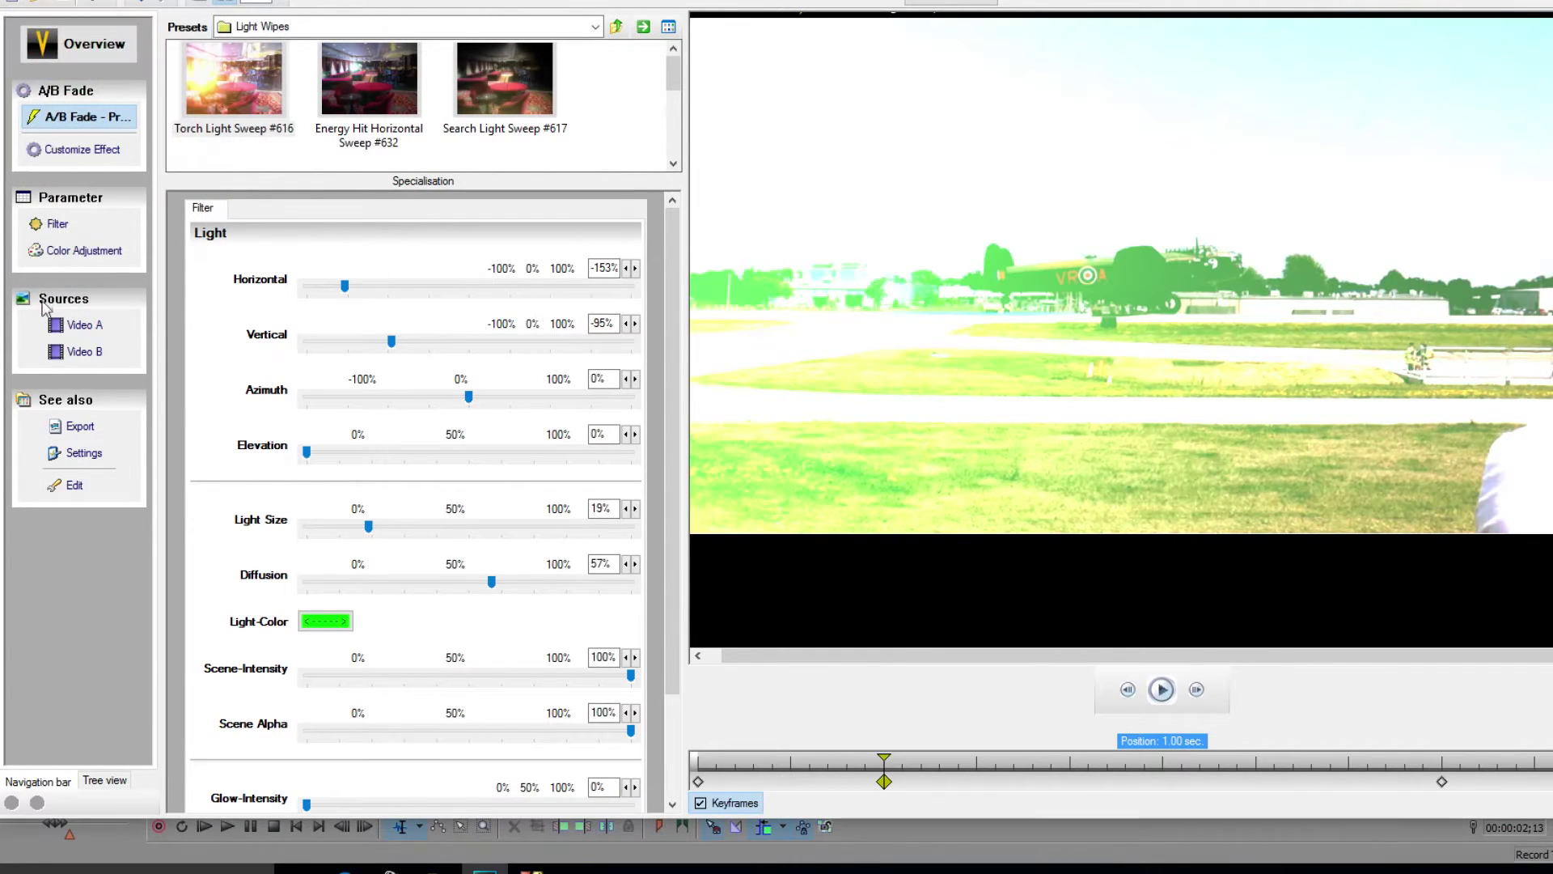
mouse_move(884, 756)
left_mouse_down()
mouse_move(697, 760)
mouse_move(872, 762)
left_mouse_up()
left_click(326, 621)
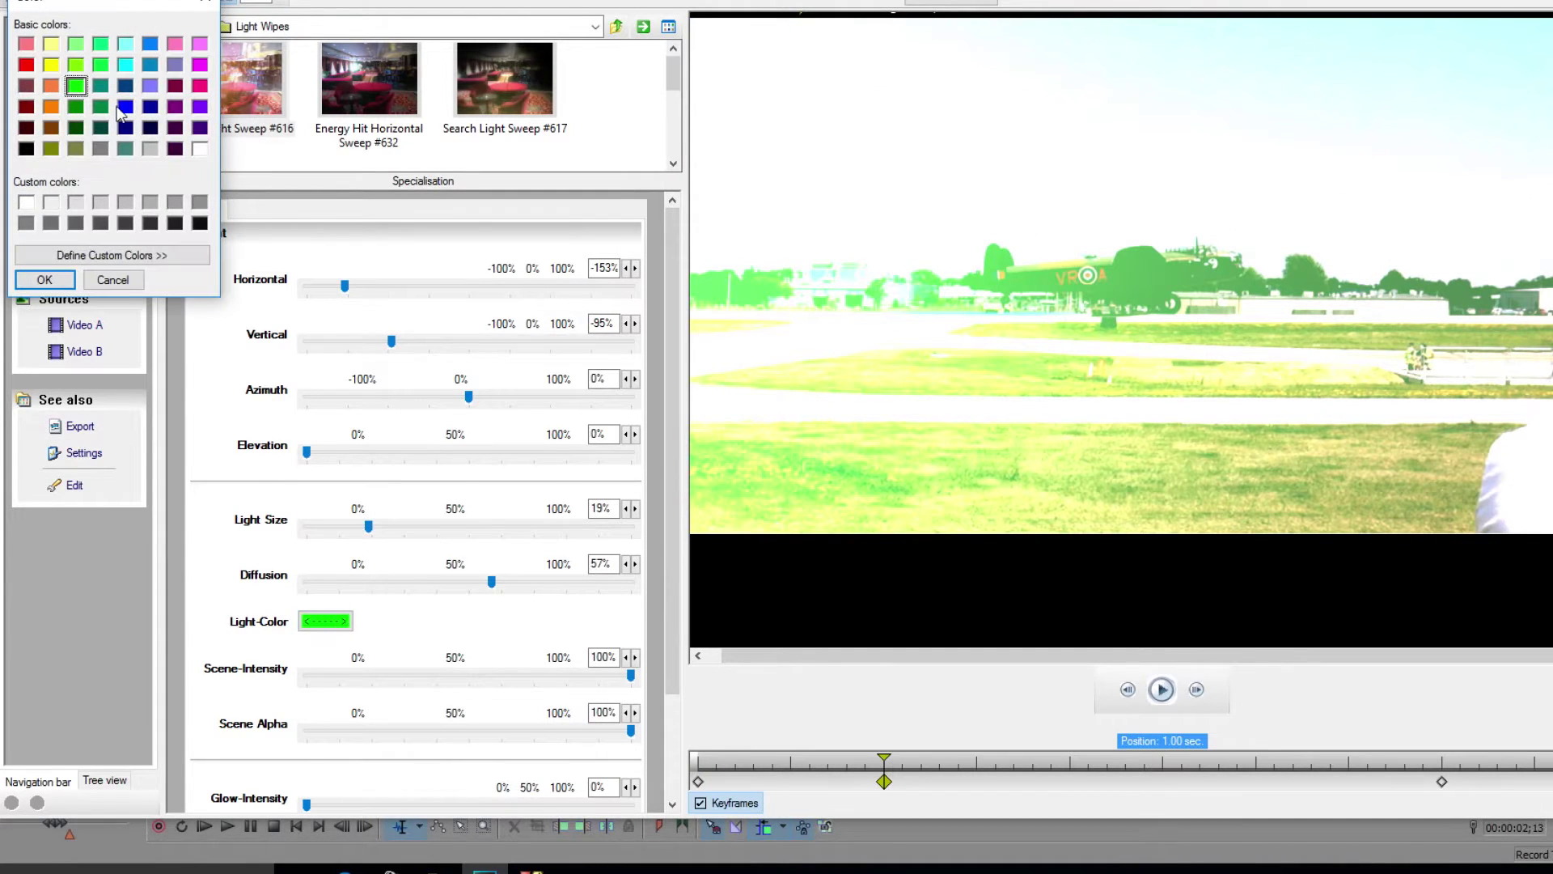
left_click(126, 107)
left_click(45, 280)
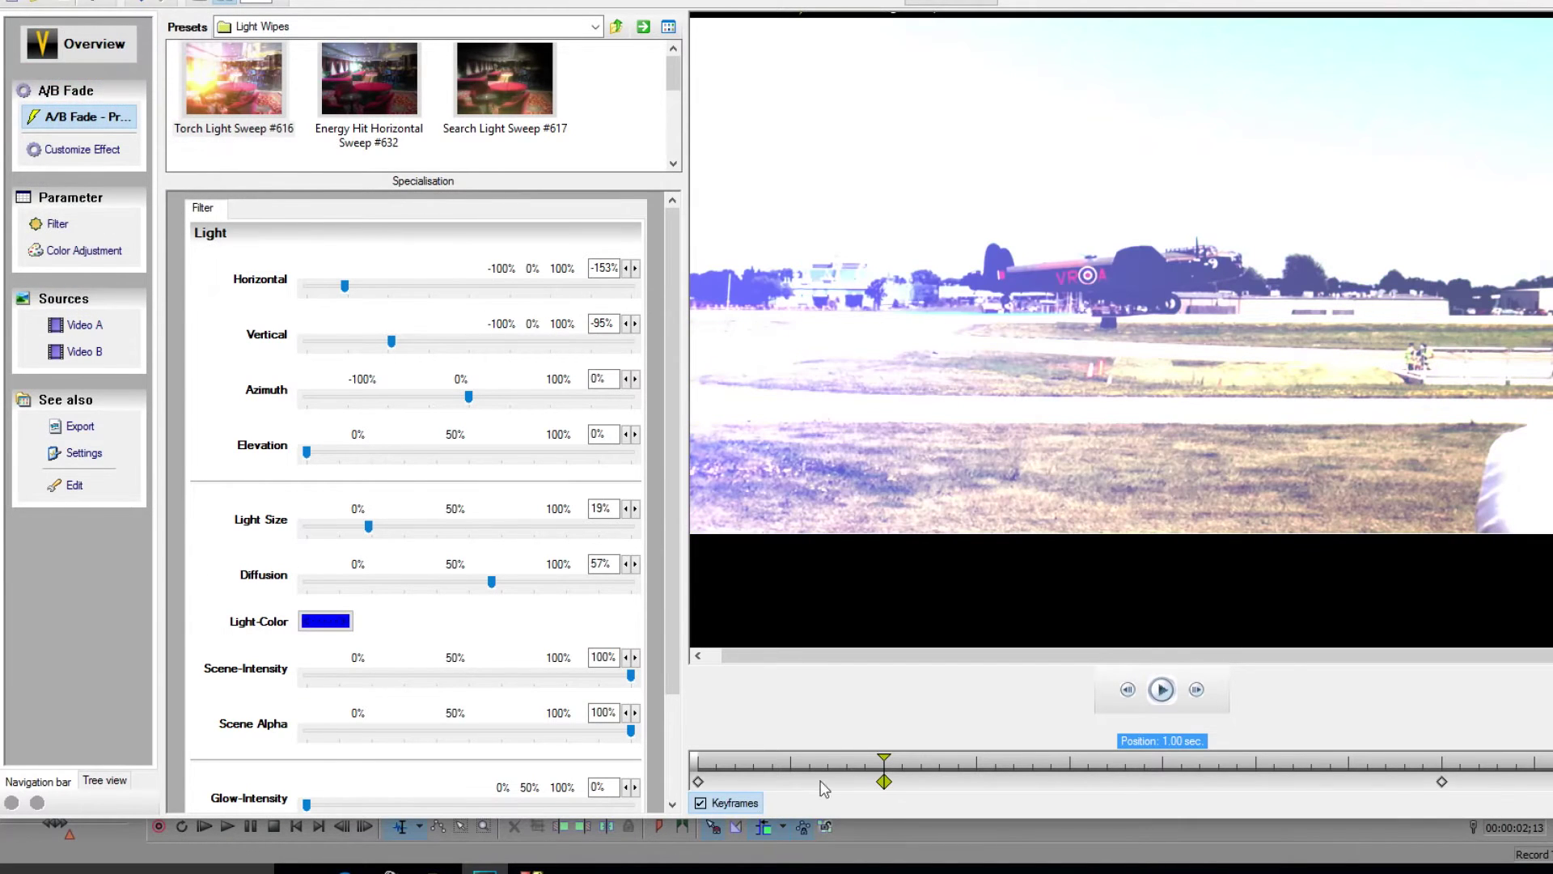
Step: At the 4.00 sec keyframe, set the Light-Color to red and scrub through the transition to preview it
left_click_drag(884, 758, 1441, 740)
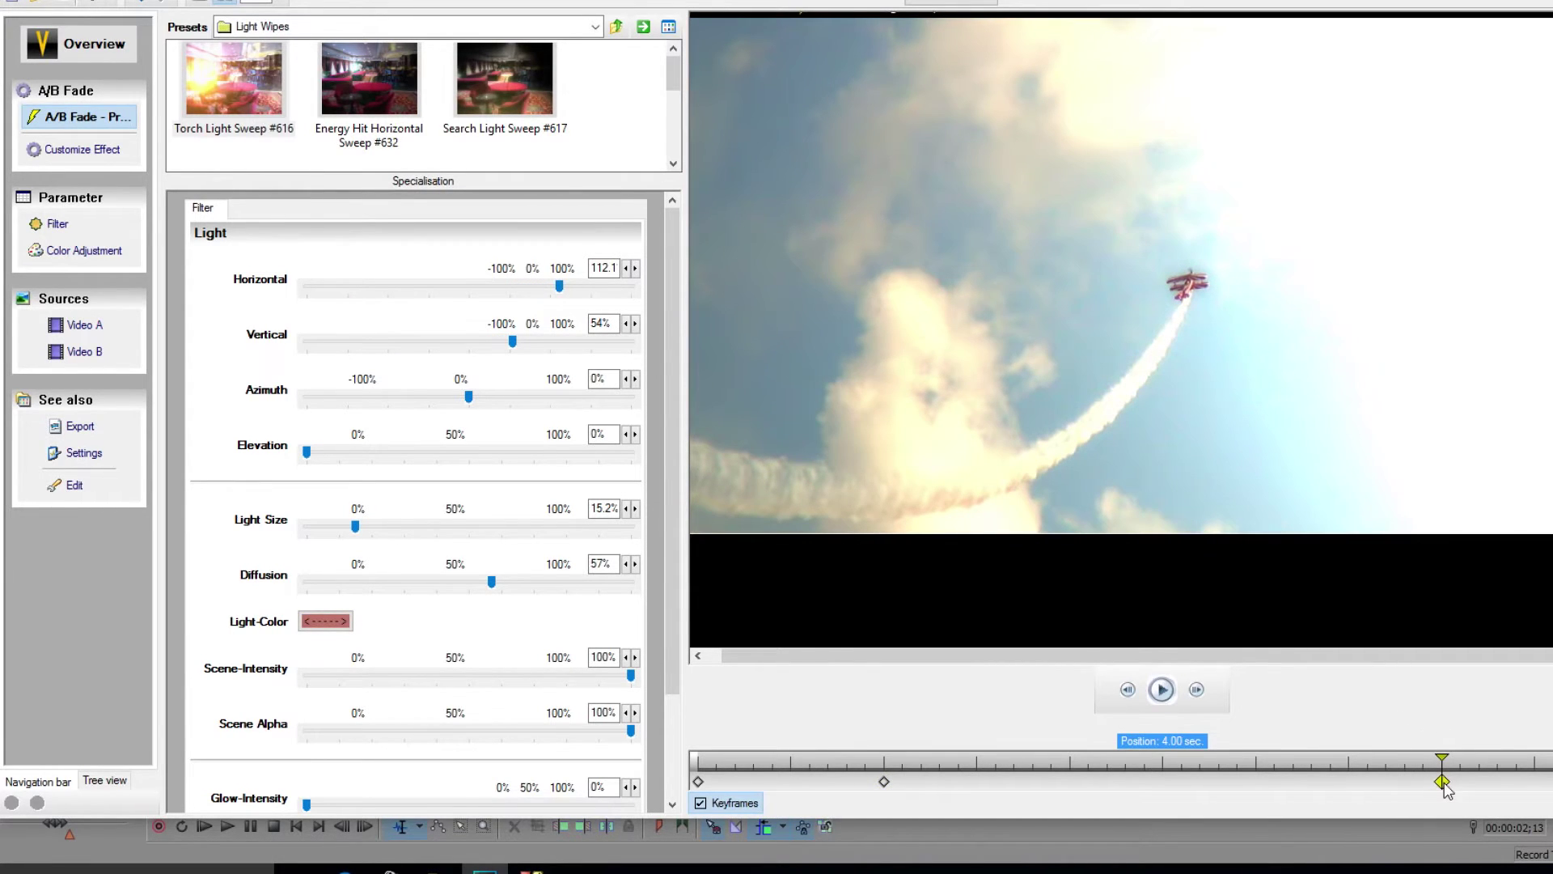
left_click(327, 621)
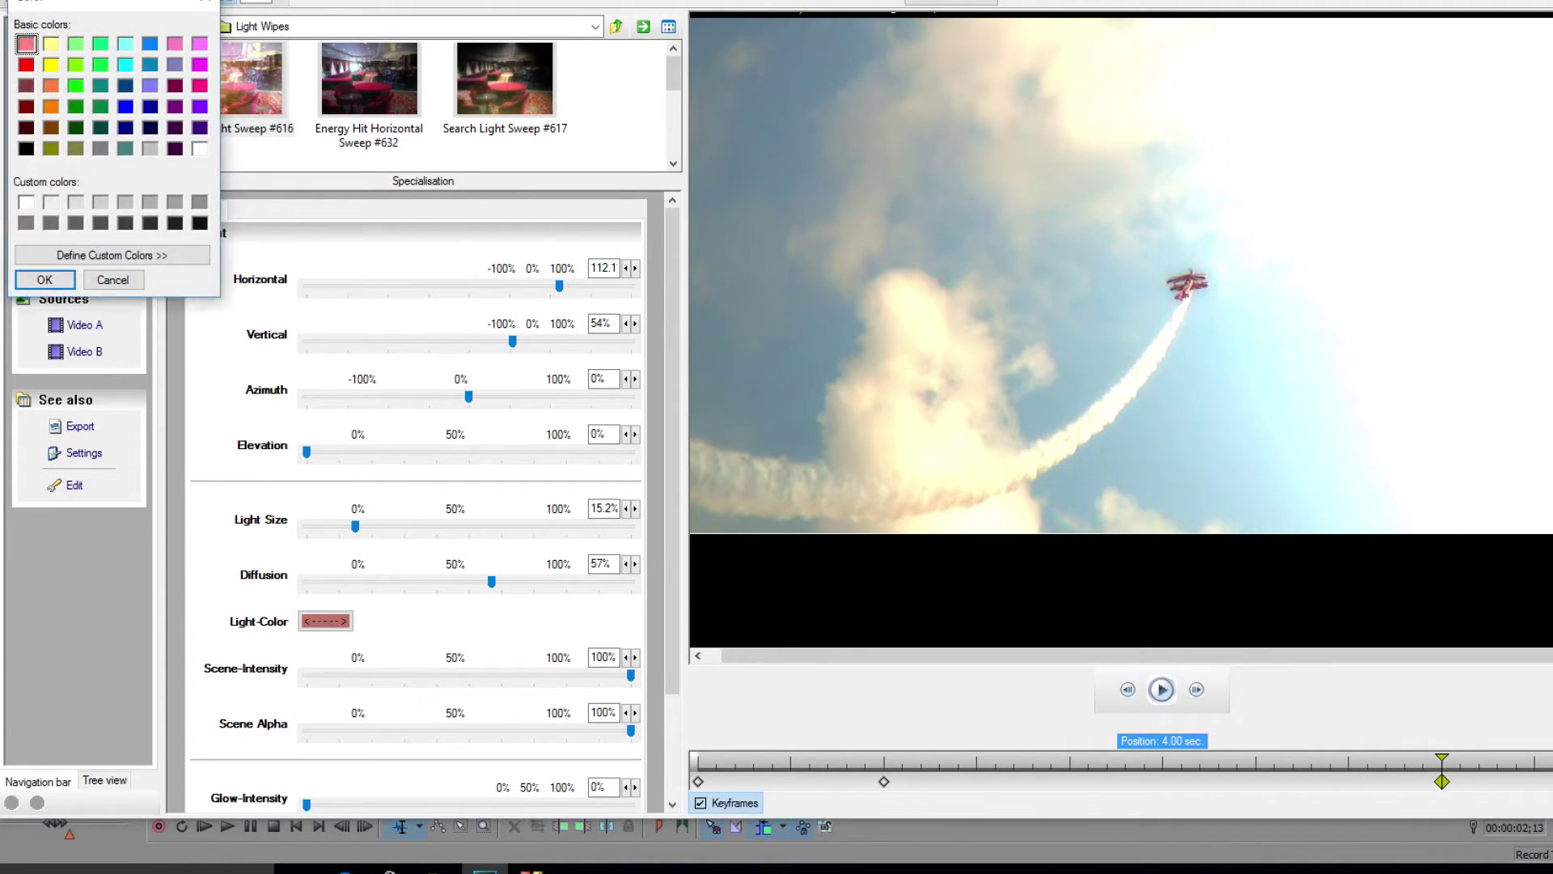
left_click(25, 66)
left_click(62, 285)
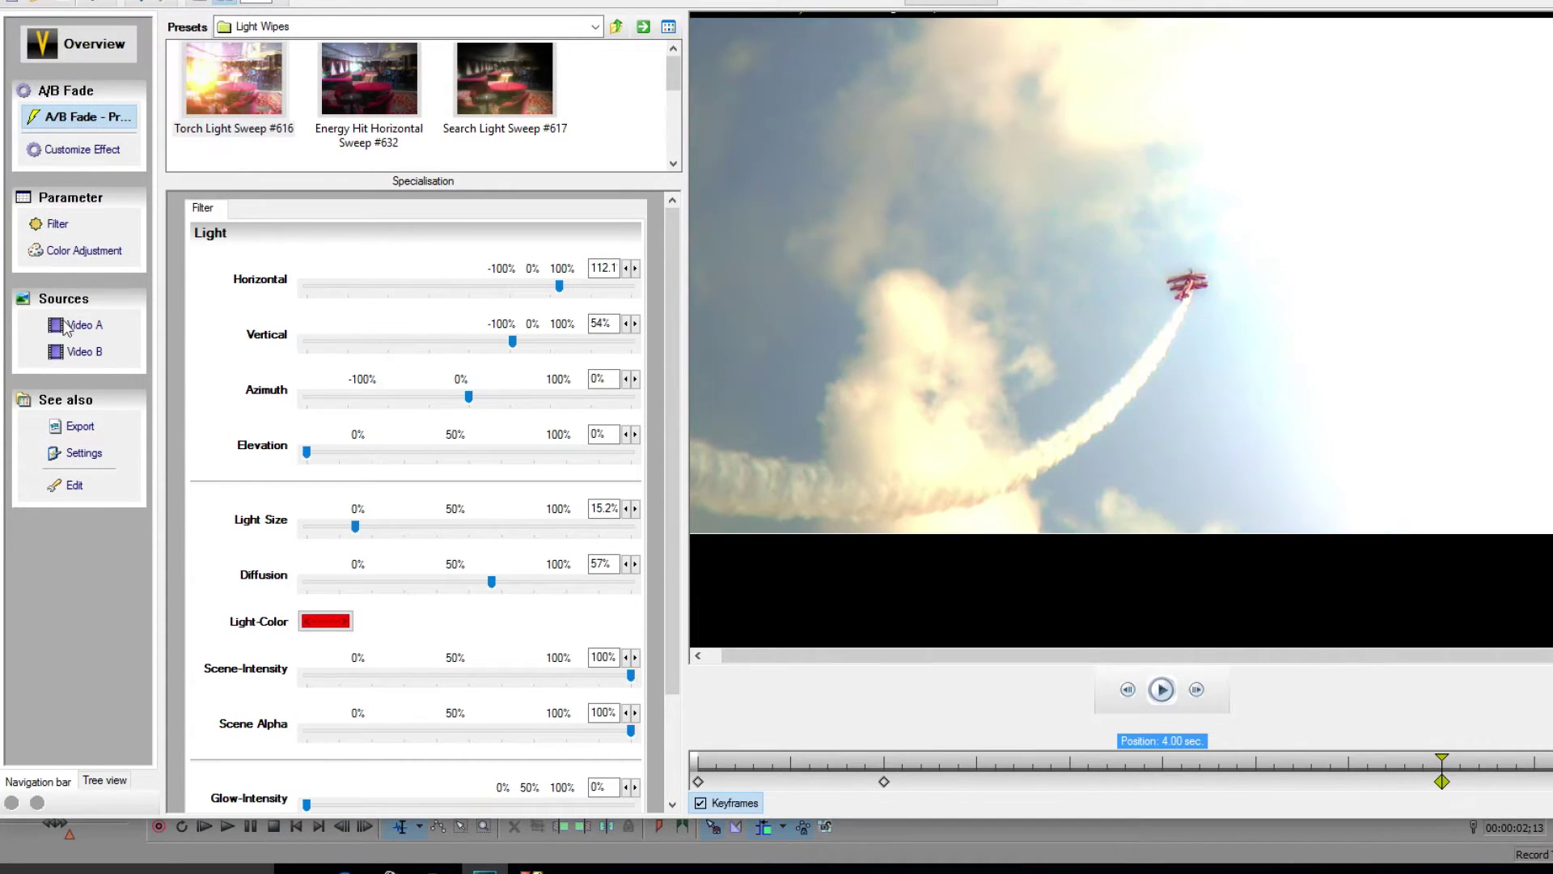
left_click_drag(1443, 758, 1438, 789)
left_click_drag(1441, 758, 1551, 759)
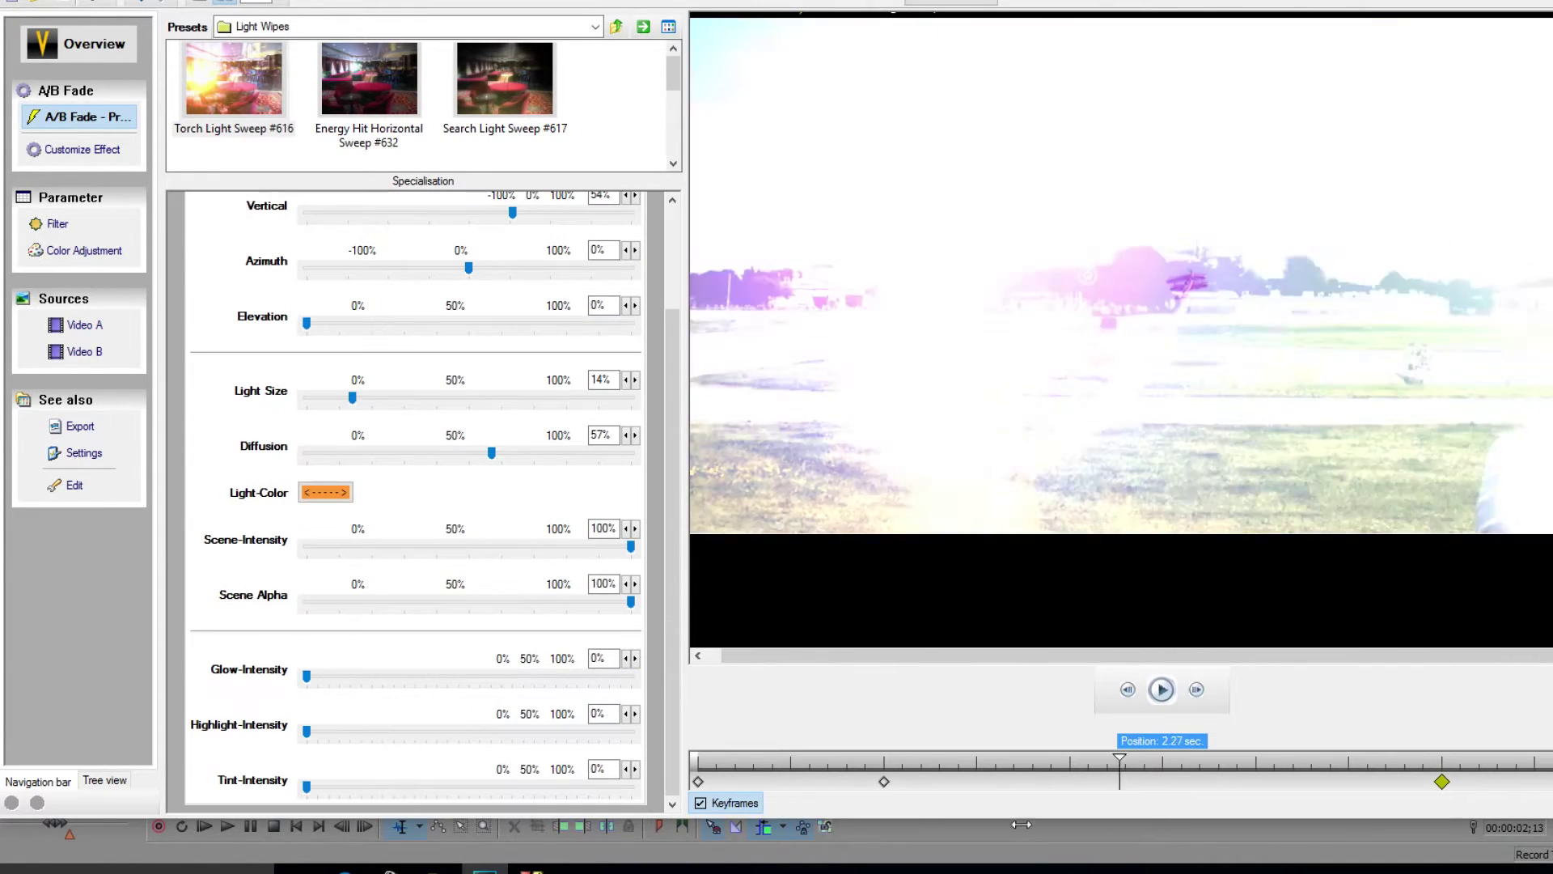
Step: At the 1.00 sec keyframe, set Glow-Intensity to 22% and adjust the Highlight-Intensity and Tint-Intensity
left_click(884, 782)
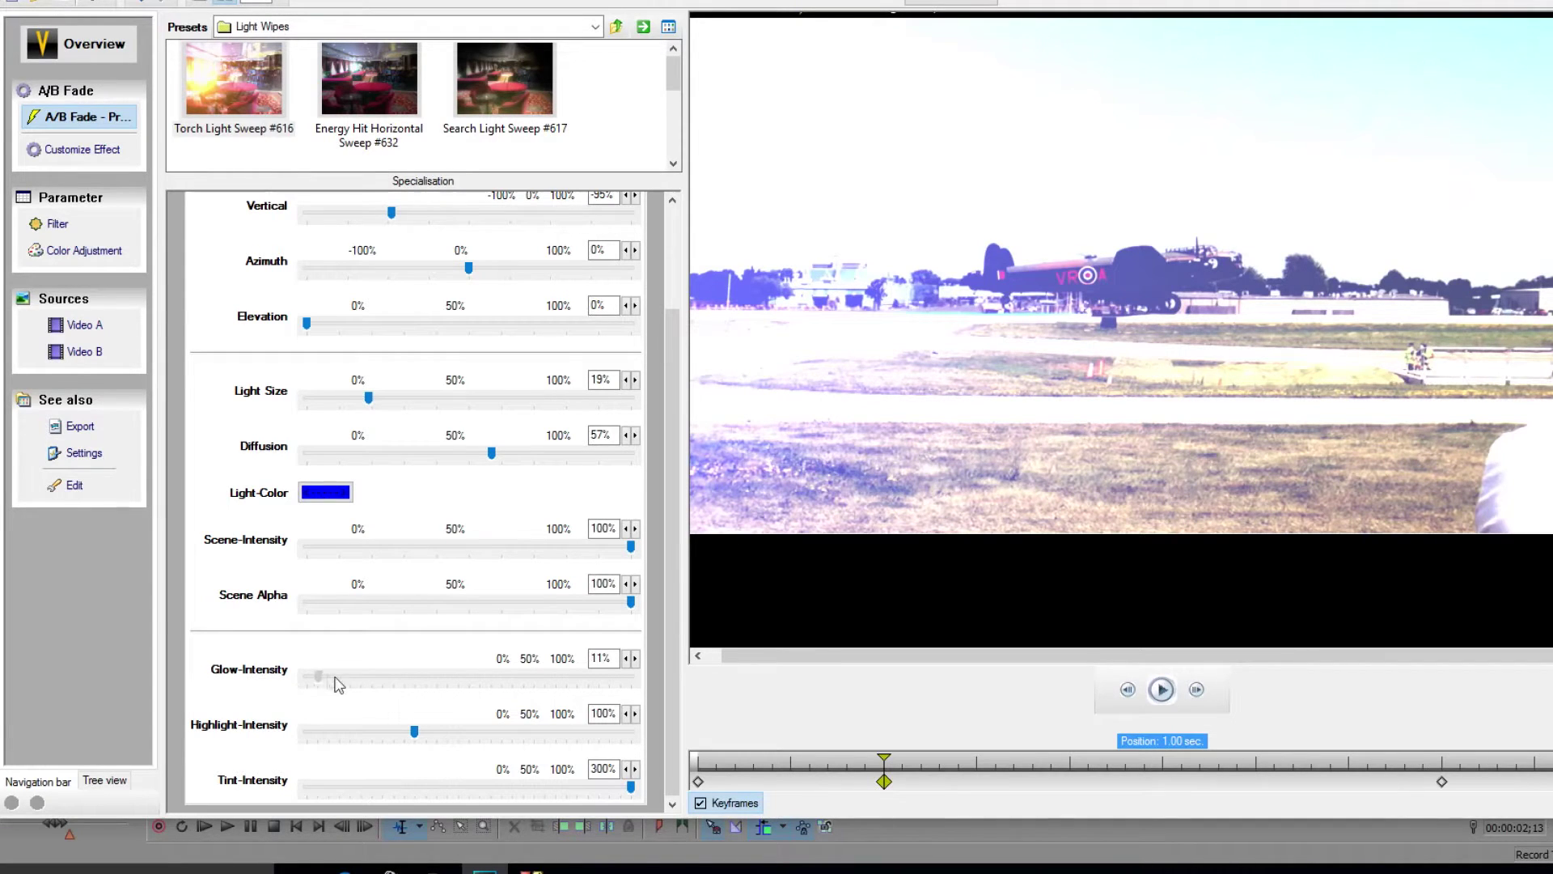
left_click(506, 680)
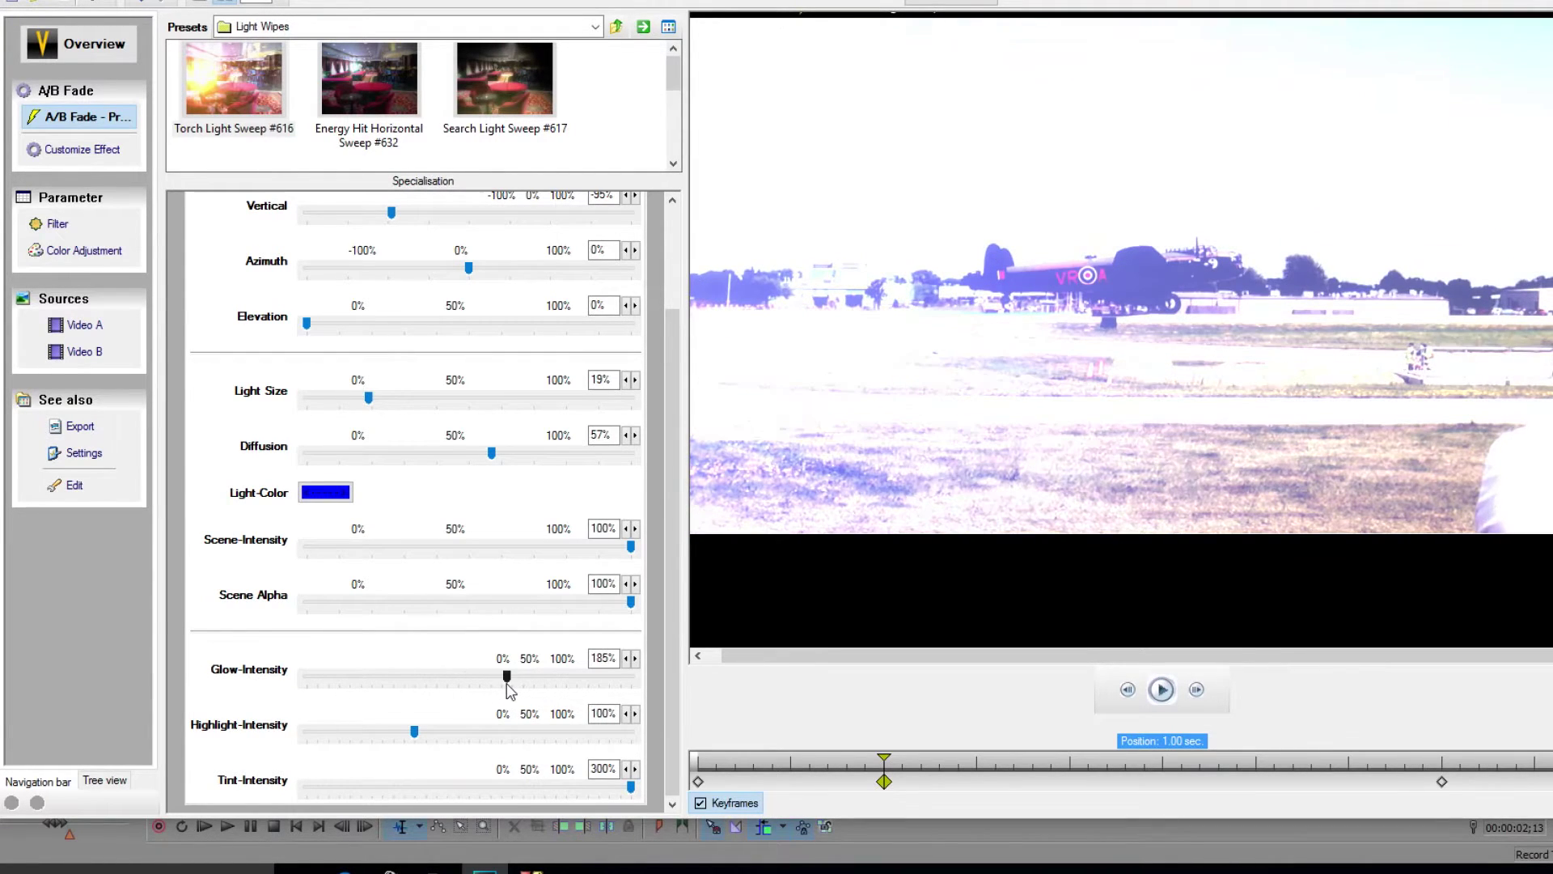
left_click_drag(507, 679, 332, 678)
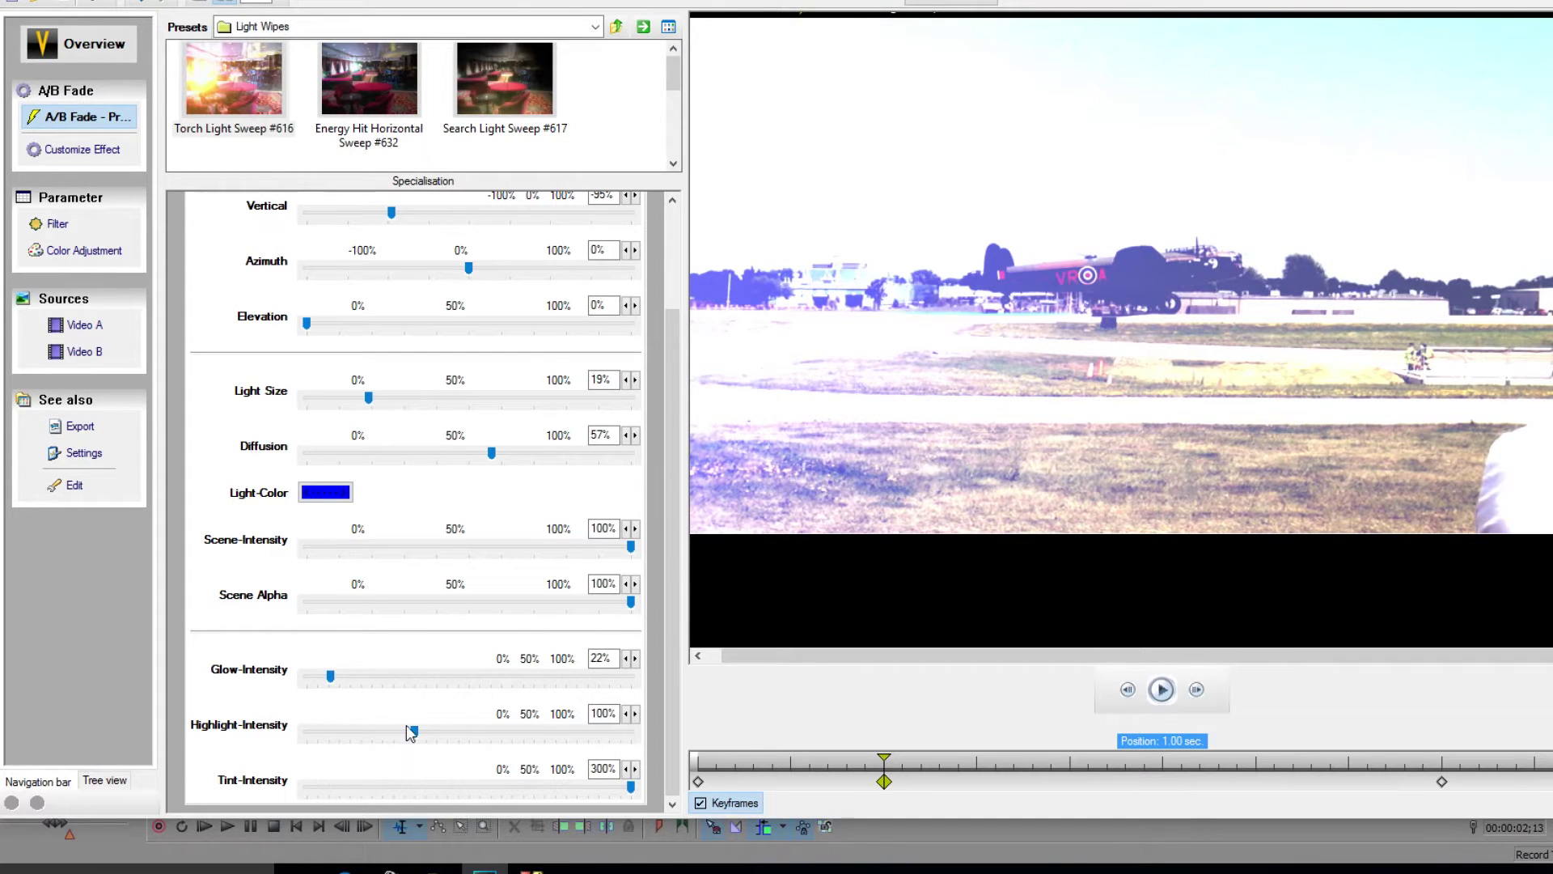
left_click_drag(418, 734, 368, 746)
mouse_move(634, 785)
left_mouse_down()
mouse_move(520, 804)
mouse_move(459, 793)
mouse_move(653, 797)
left_mouse_up()
Step: Apply the edited transition from its first keyframe, close the effect window and scrub the timeline through the result
left_click_drag(890, 761, 690, 778)
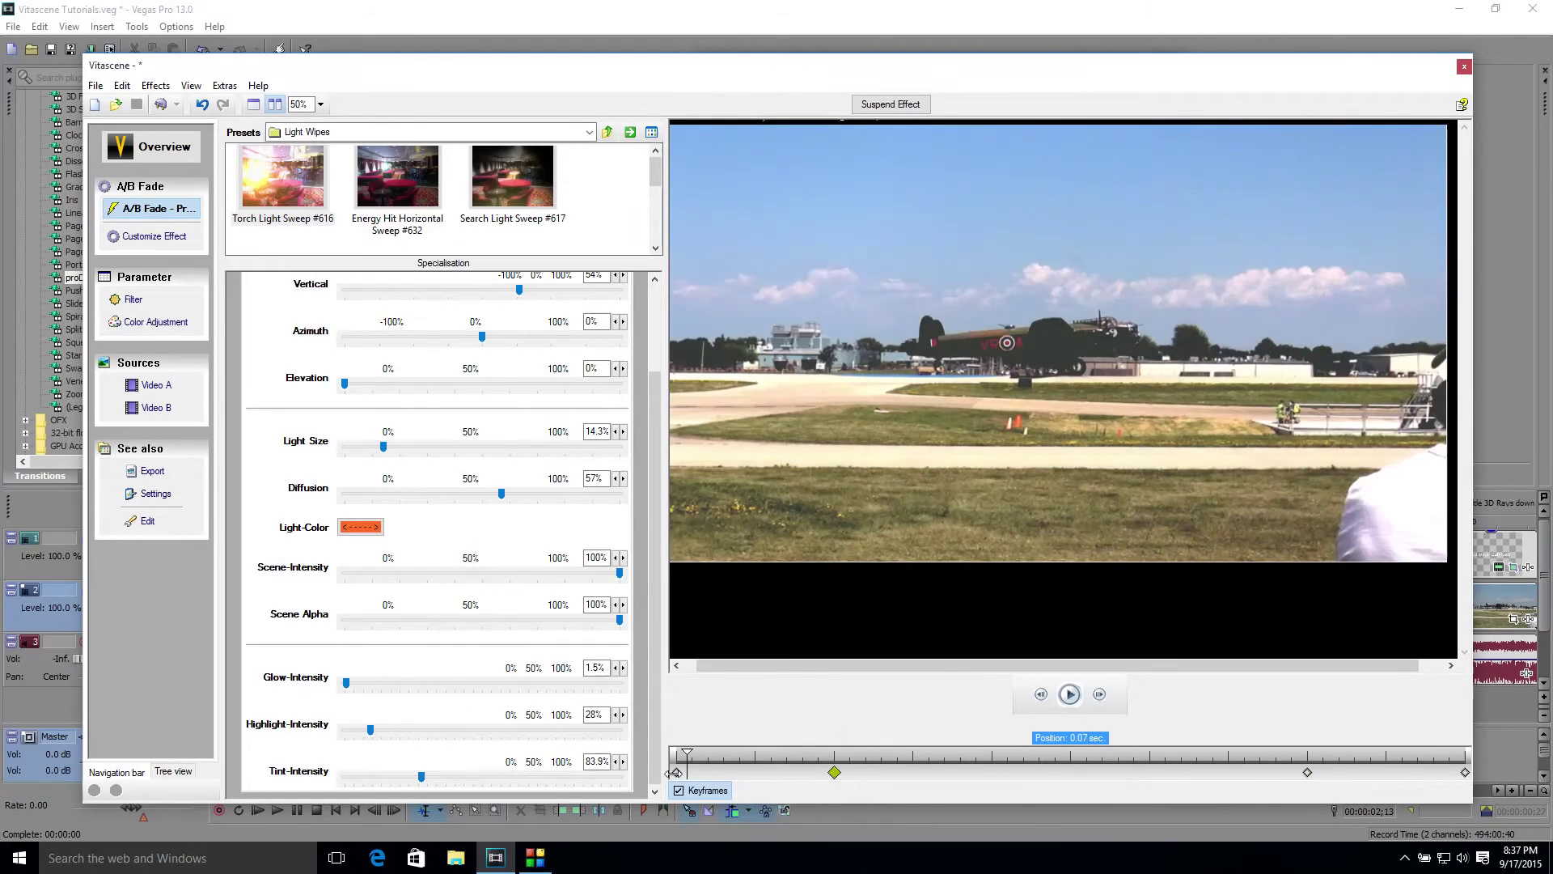
left_click(676, 772)
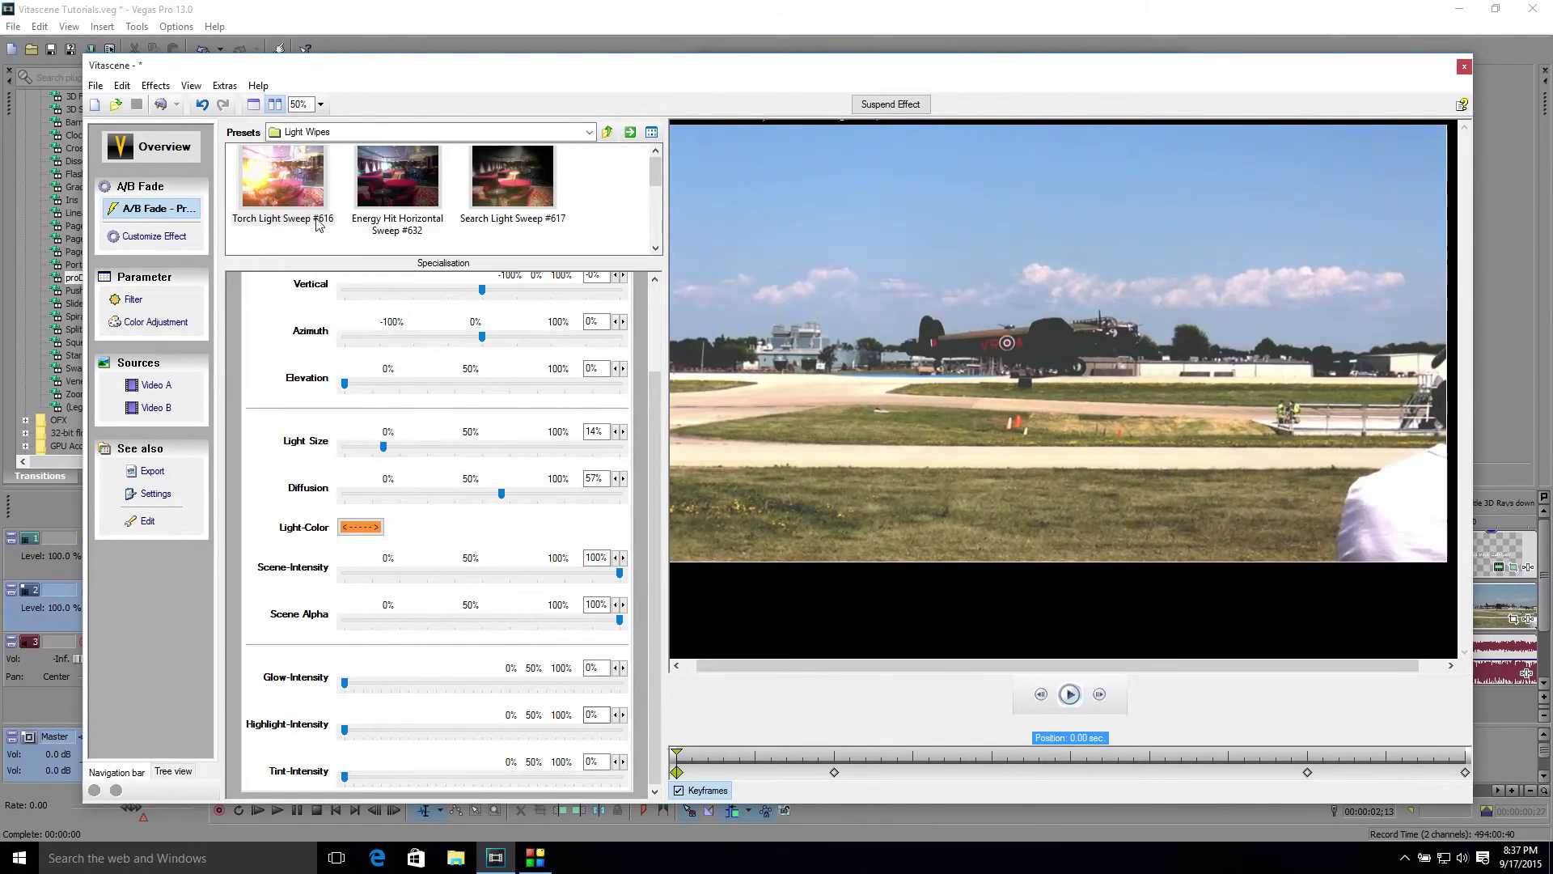
left_click(162, 107)
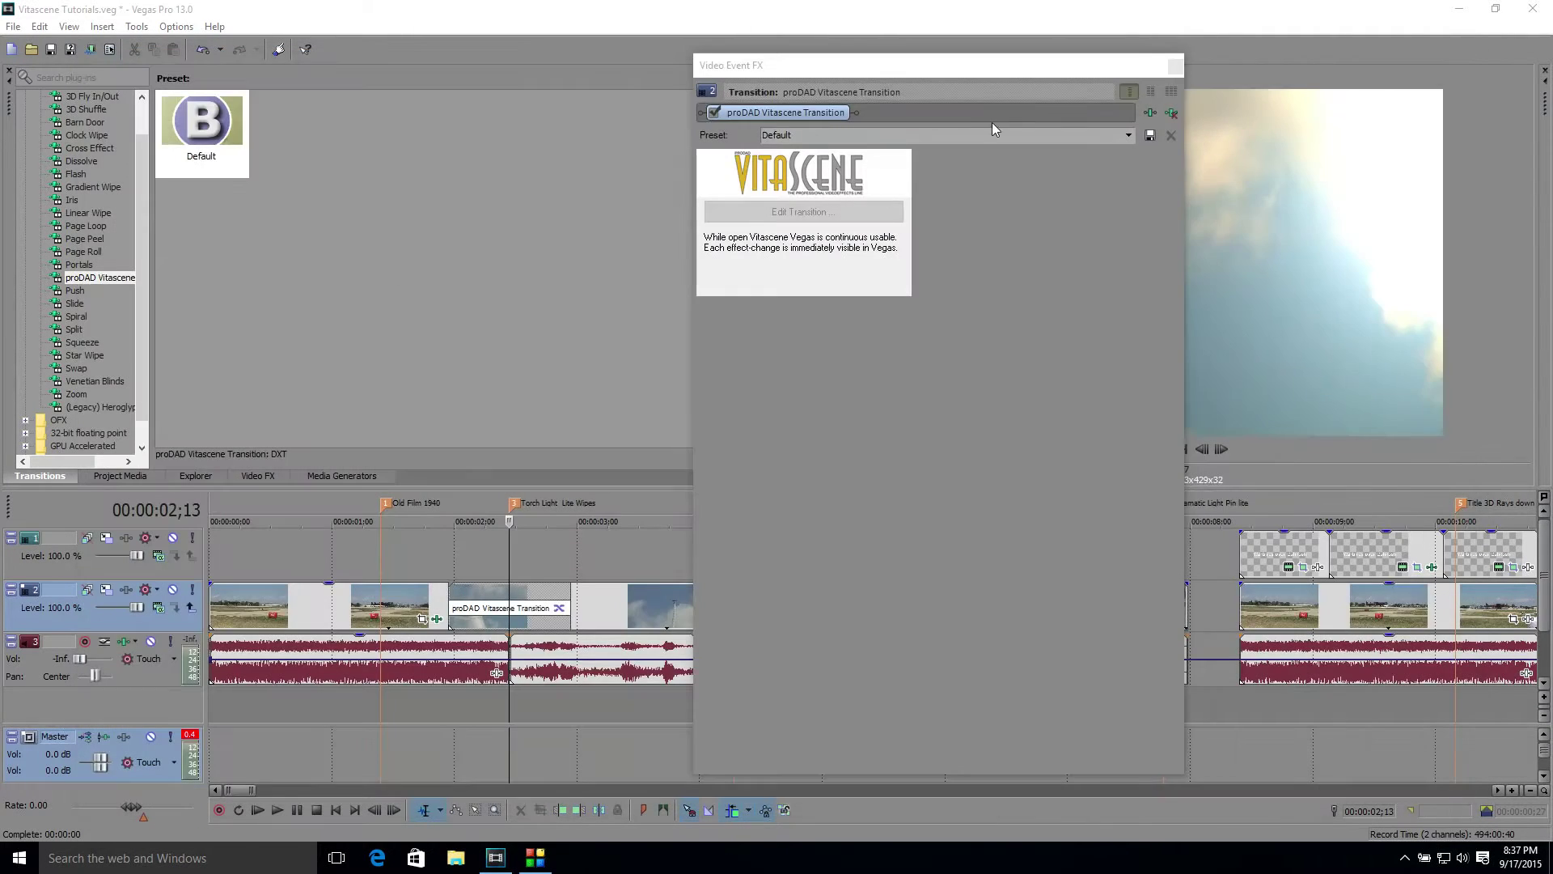
left_click(1175, 67)
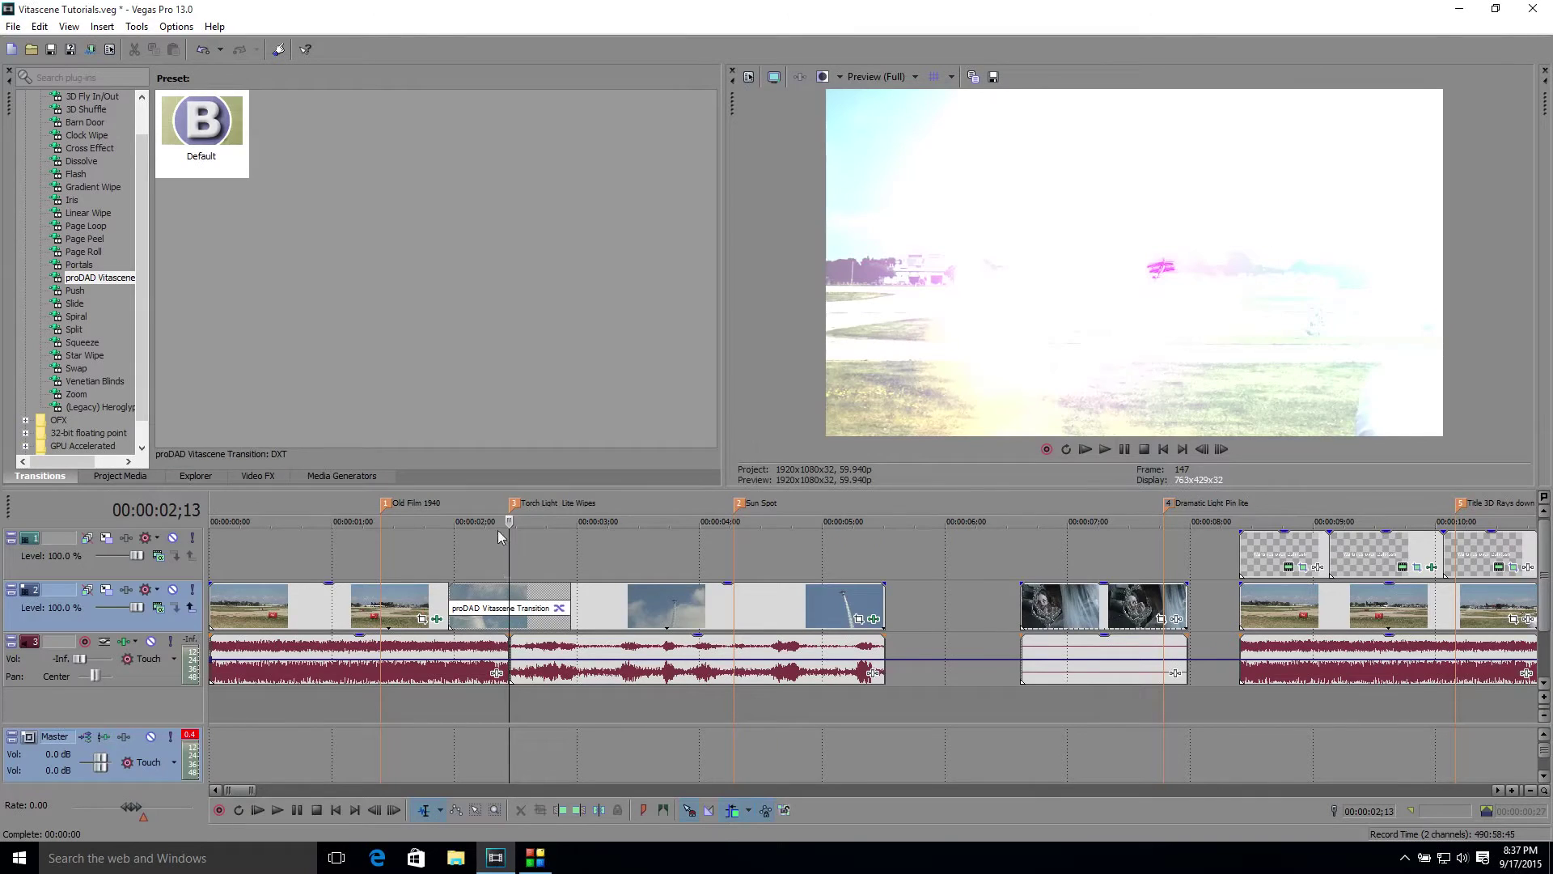
left_click_drag(513, 521, 949, 574)
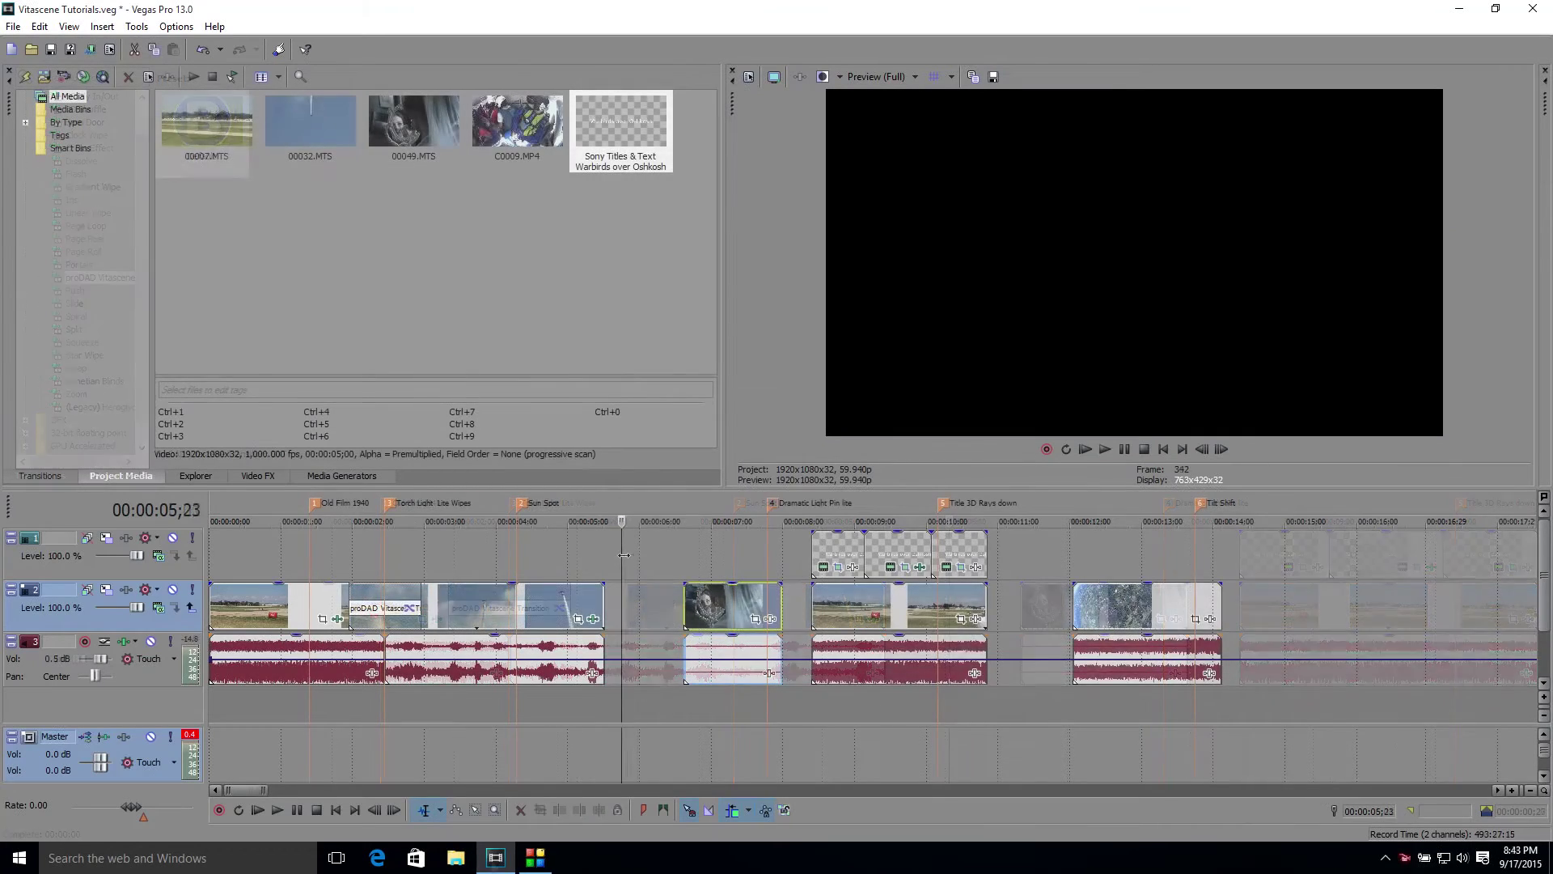
Step: Add the proDAD Vitascene Filter to the mirror clip 00049 and open the filter for editing
left_click_drag(623, 550, 698, 536)
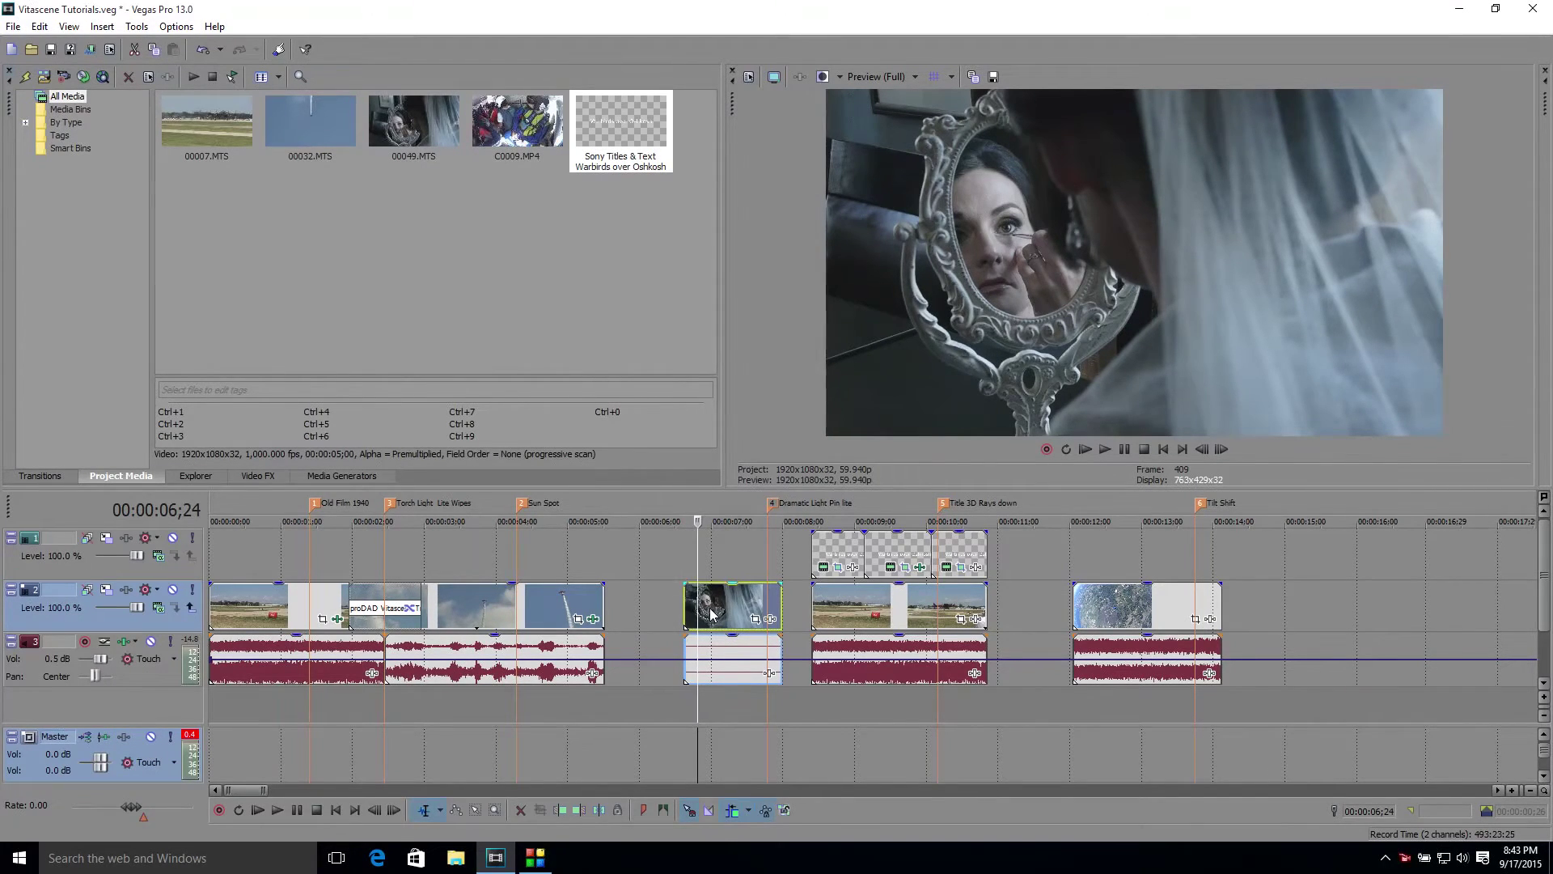
left_click(770, 620)
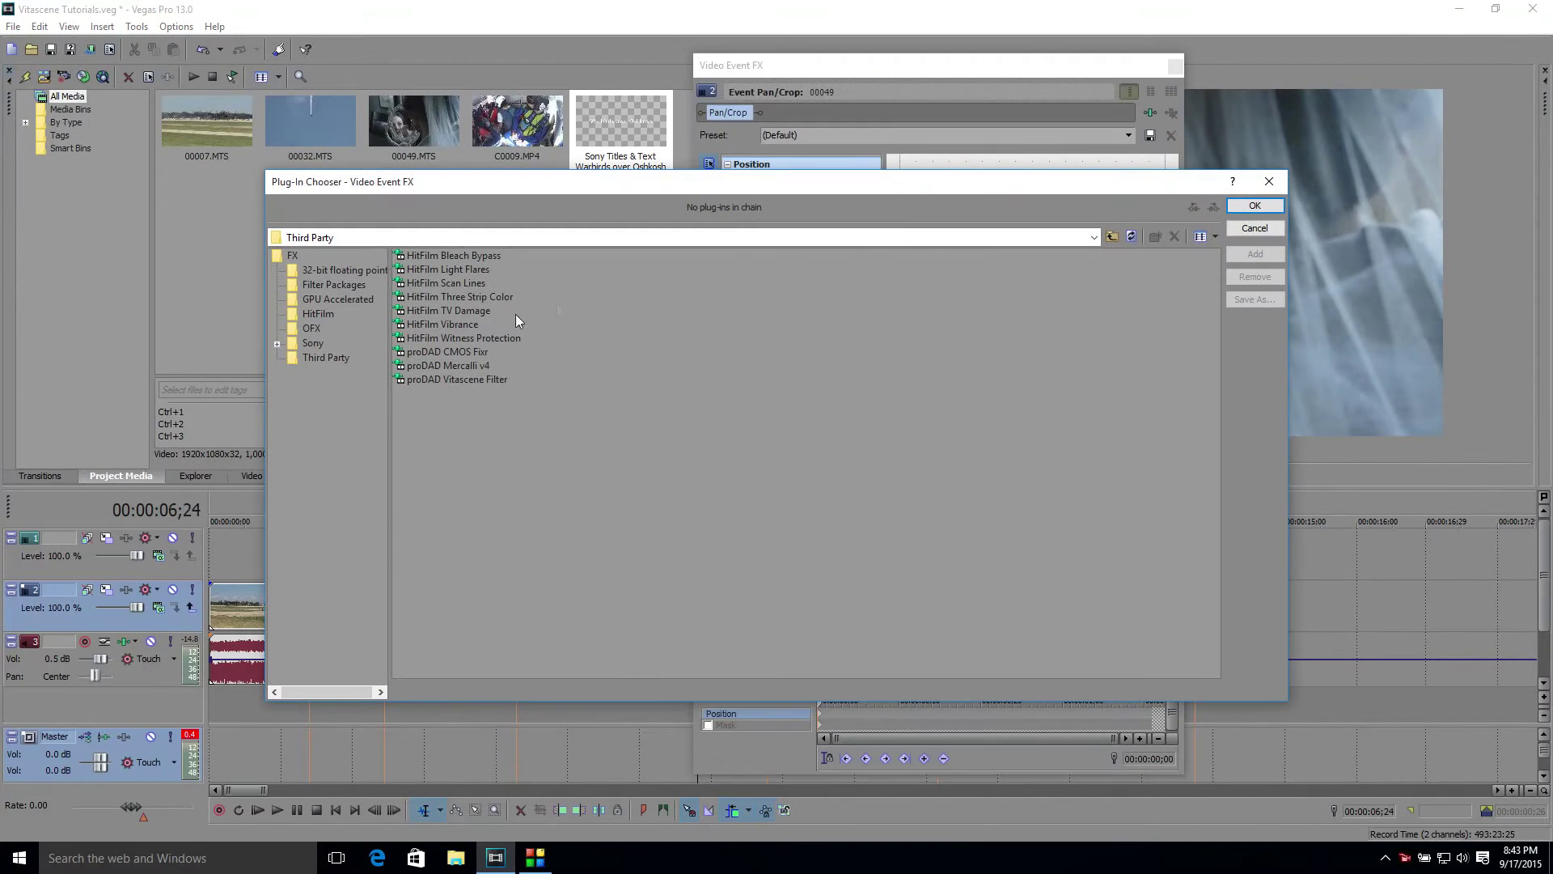
left_click(445, 380)
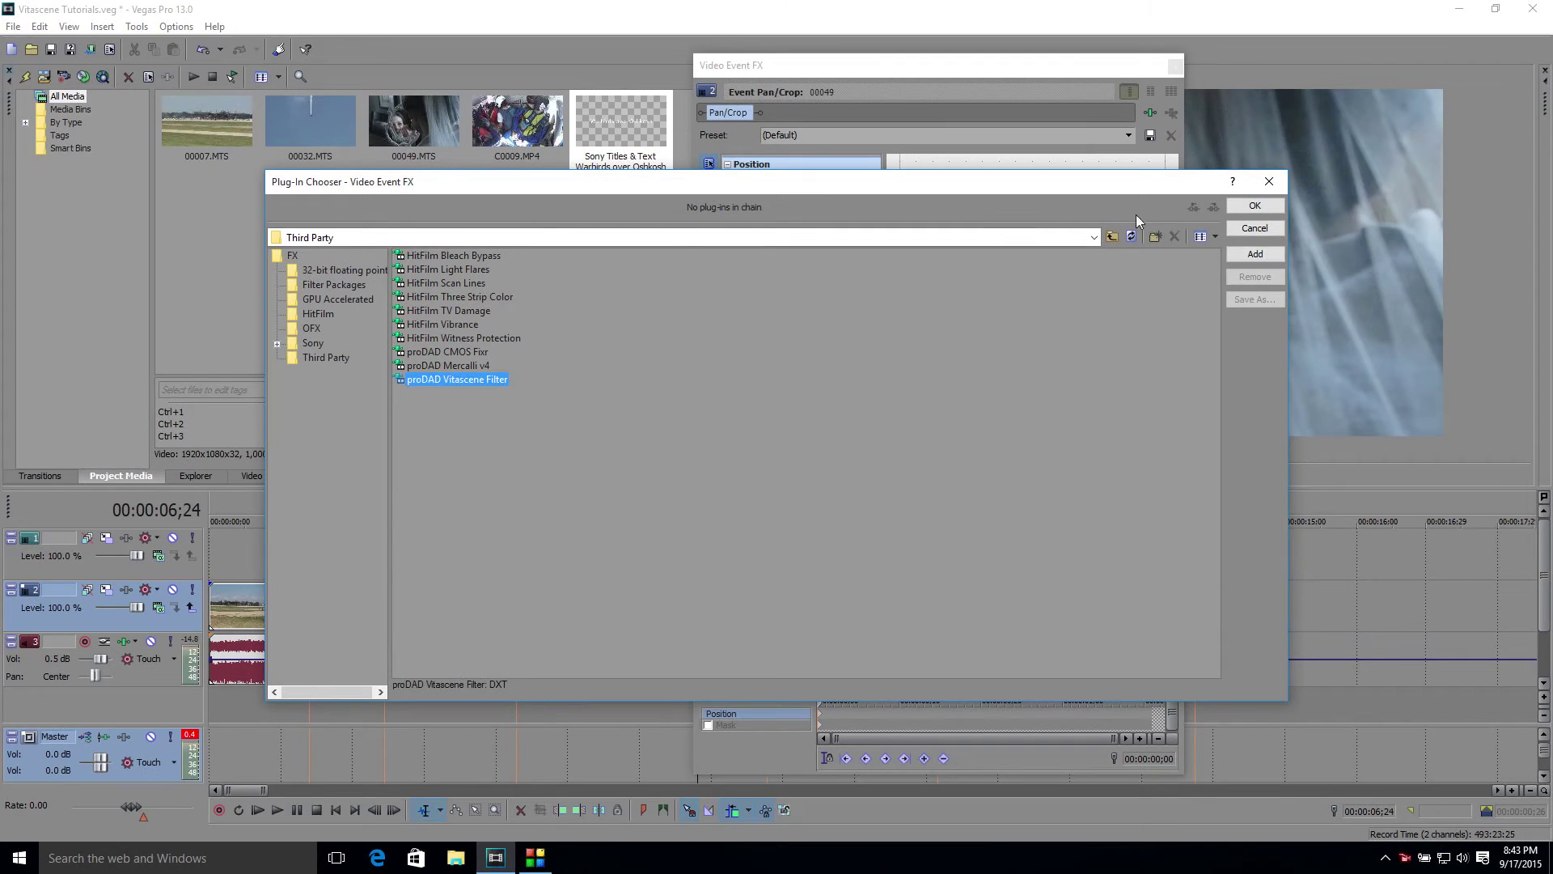
left_click(1246, 205)
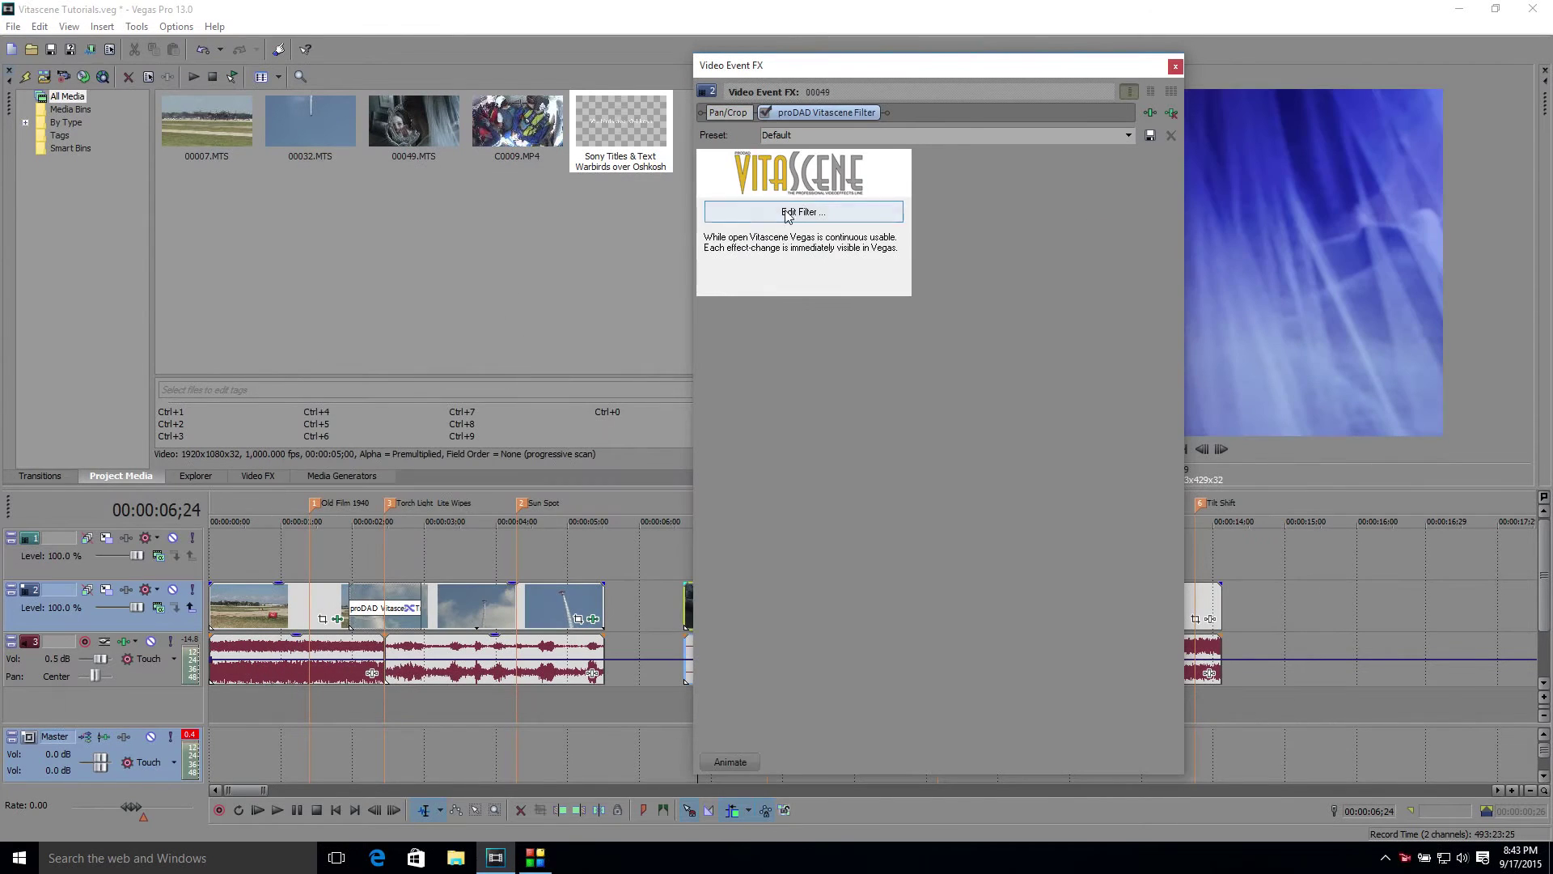
left_click(812, 217)
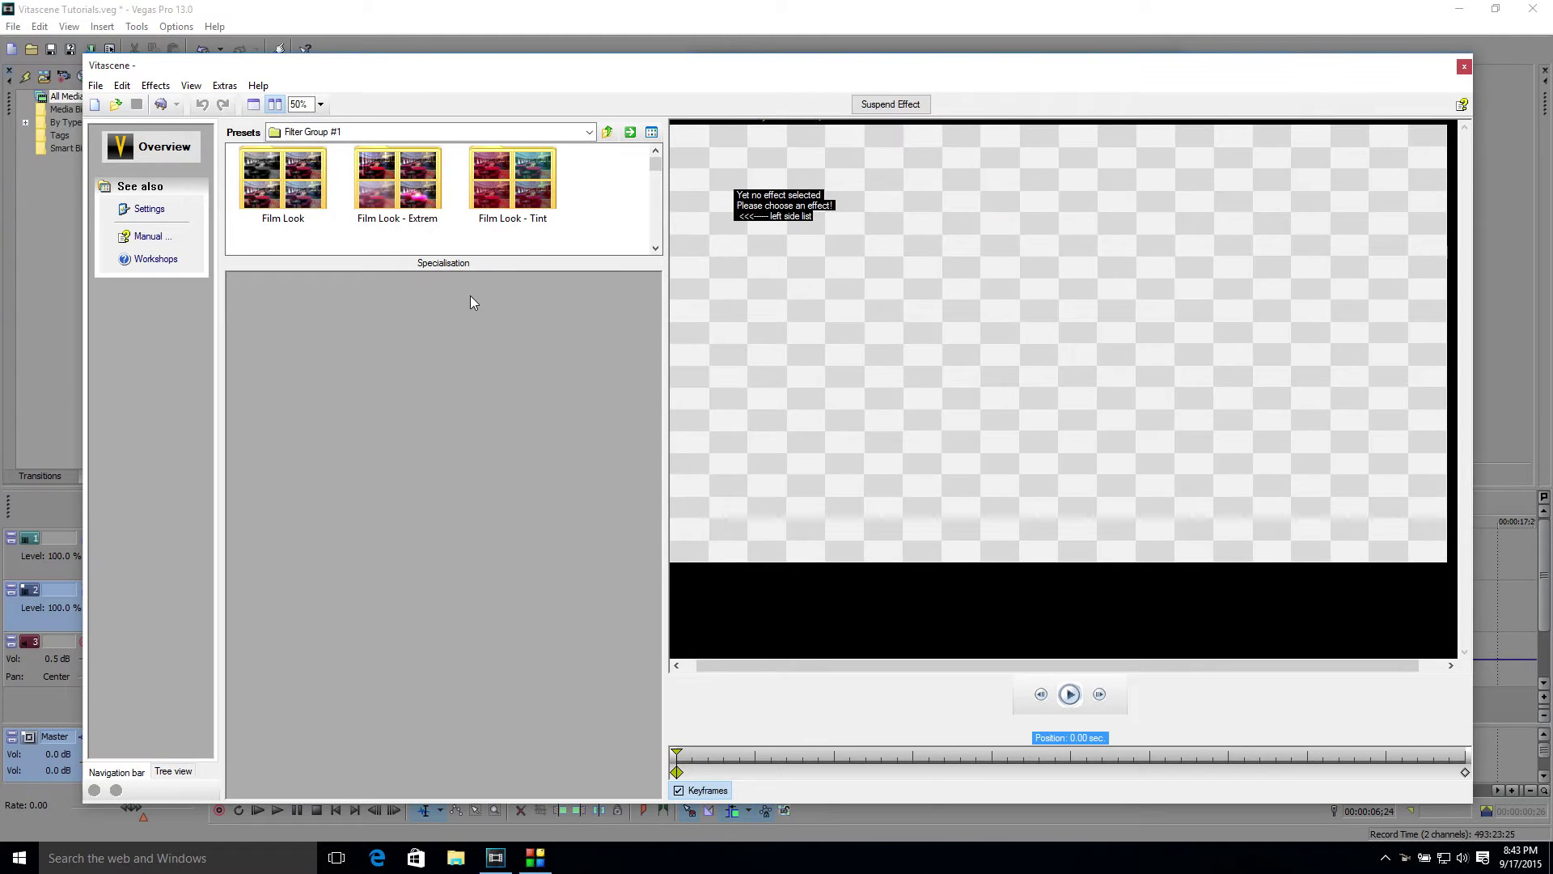
Step: Enlarge the preset area and apply the Pin Point Light #539 preset from the Spot Light group
left_click_drag(356, 259, 389, 482)
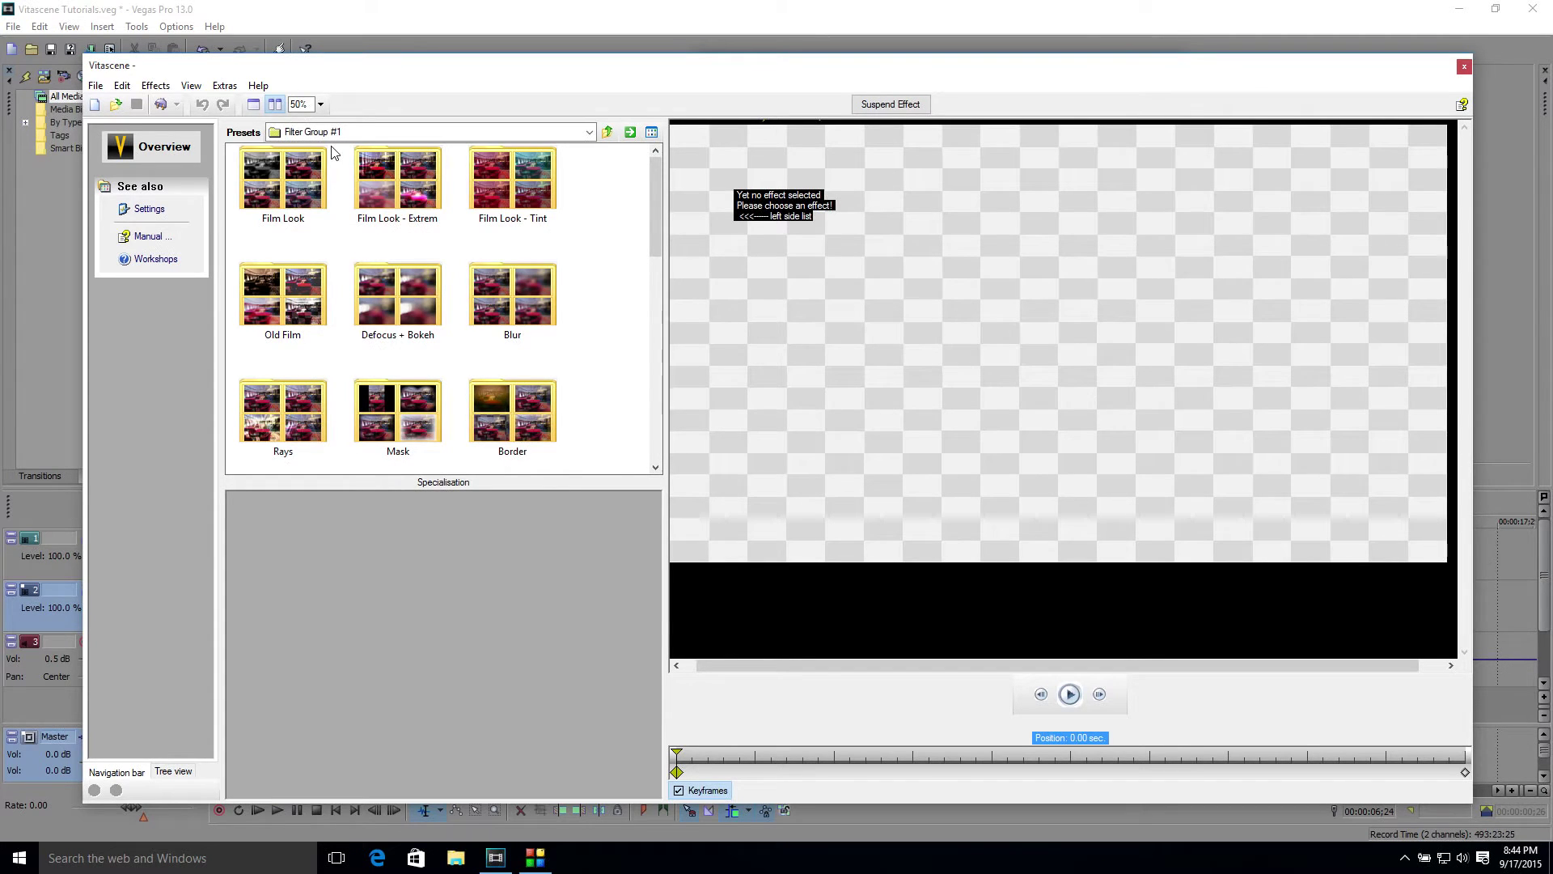
left_click(339, 134)
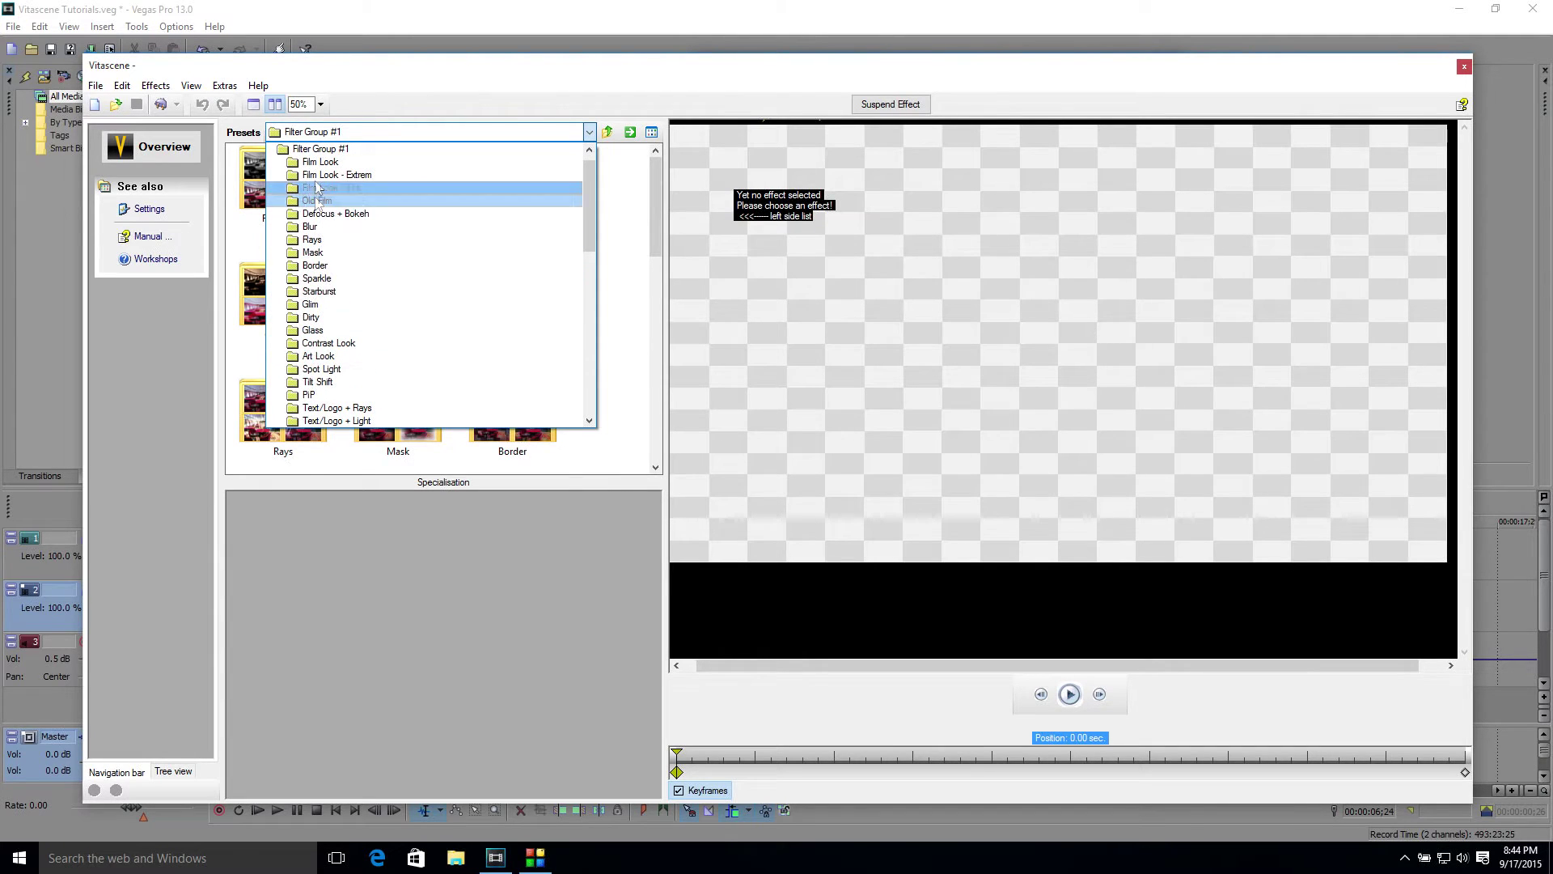
left_click(324, 369)
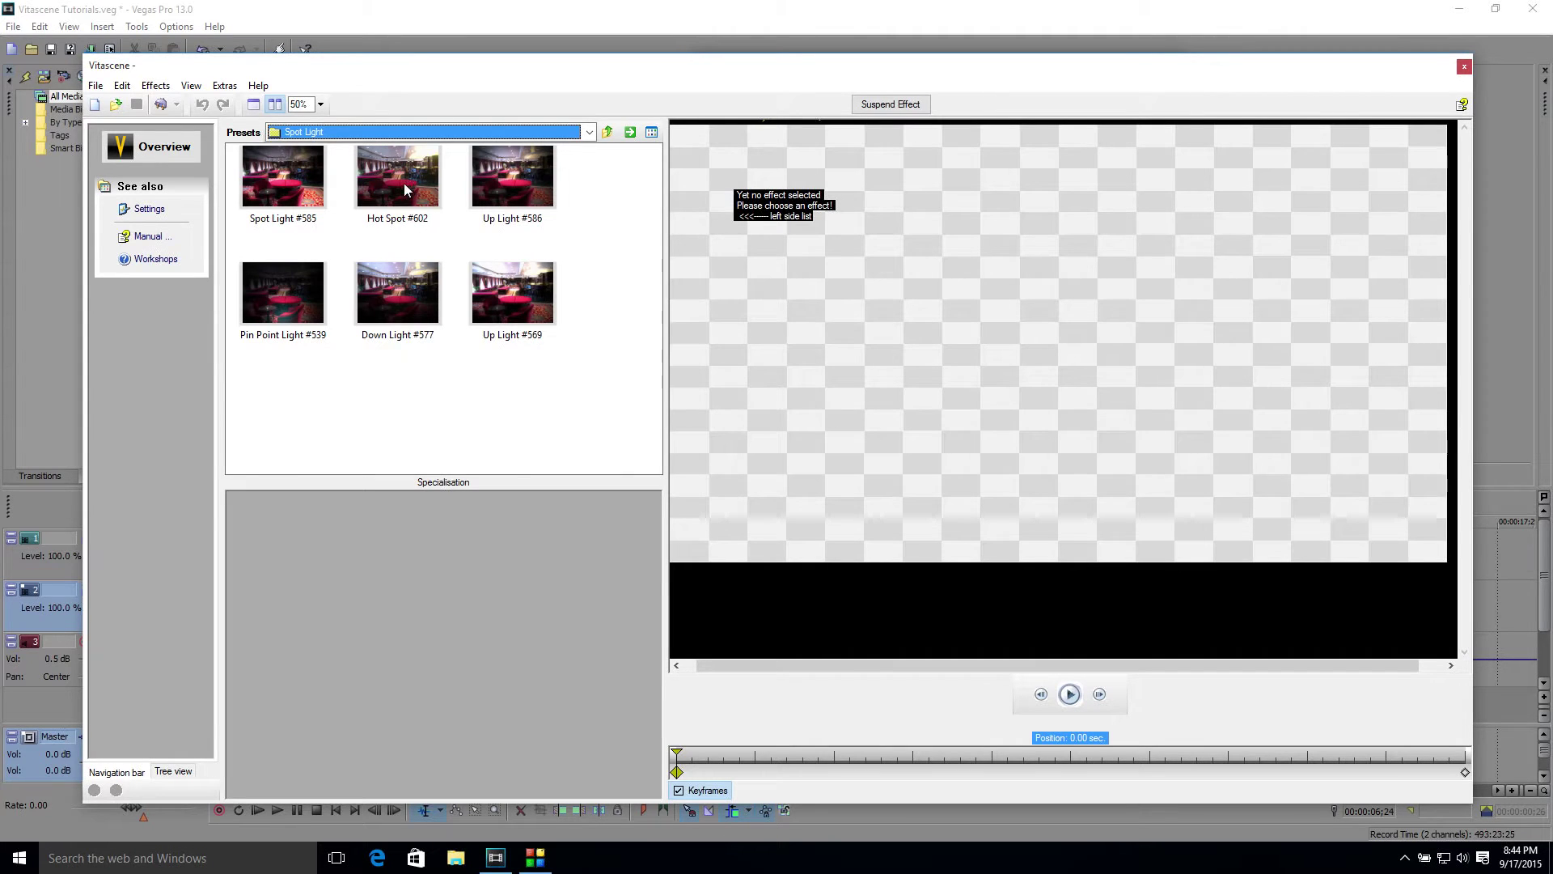
left_click(281, 307)
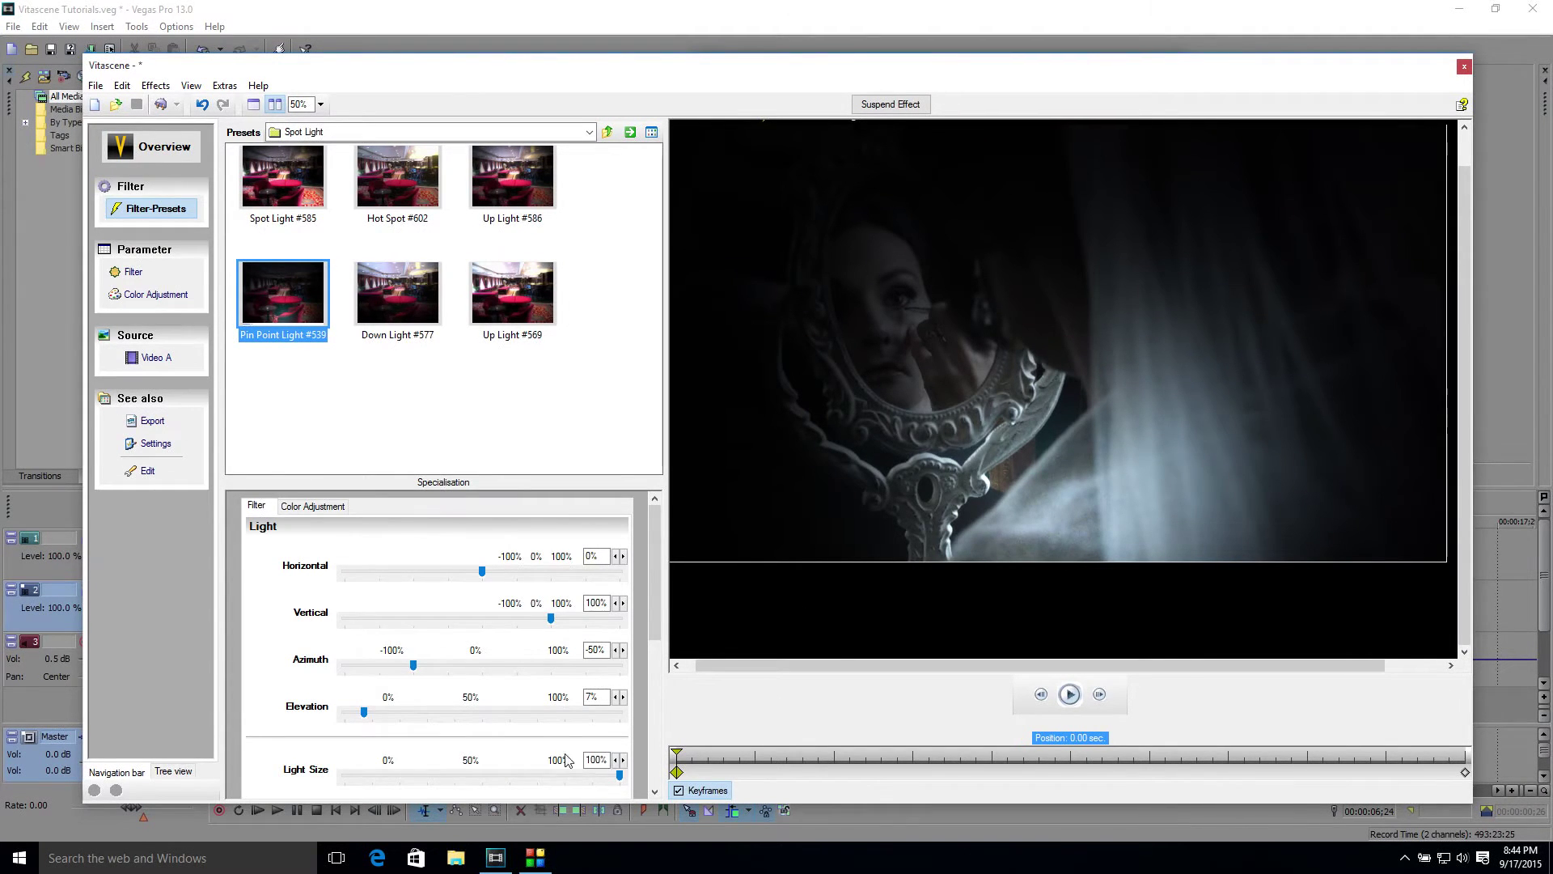
Step: Enlarge the parameter area and aim the light at the mirror with Horizontal -11% and Vertical 25%
left_click_drag(429, 487, 423, 267)
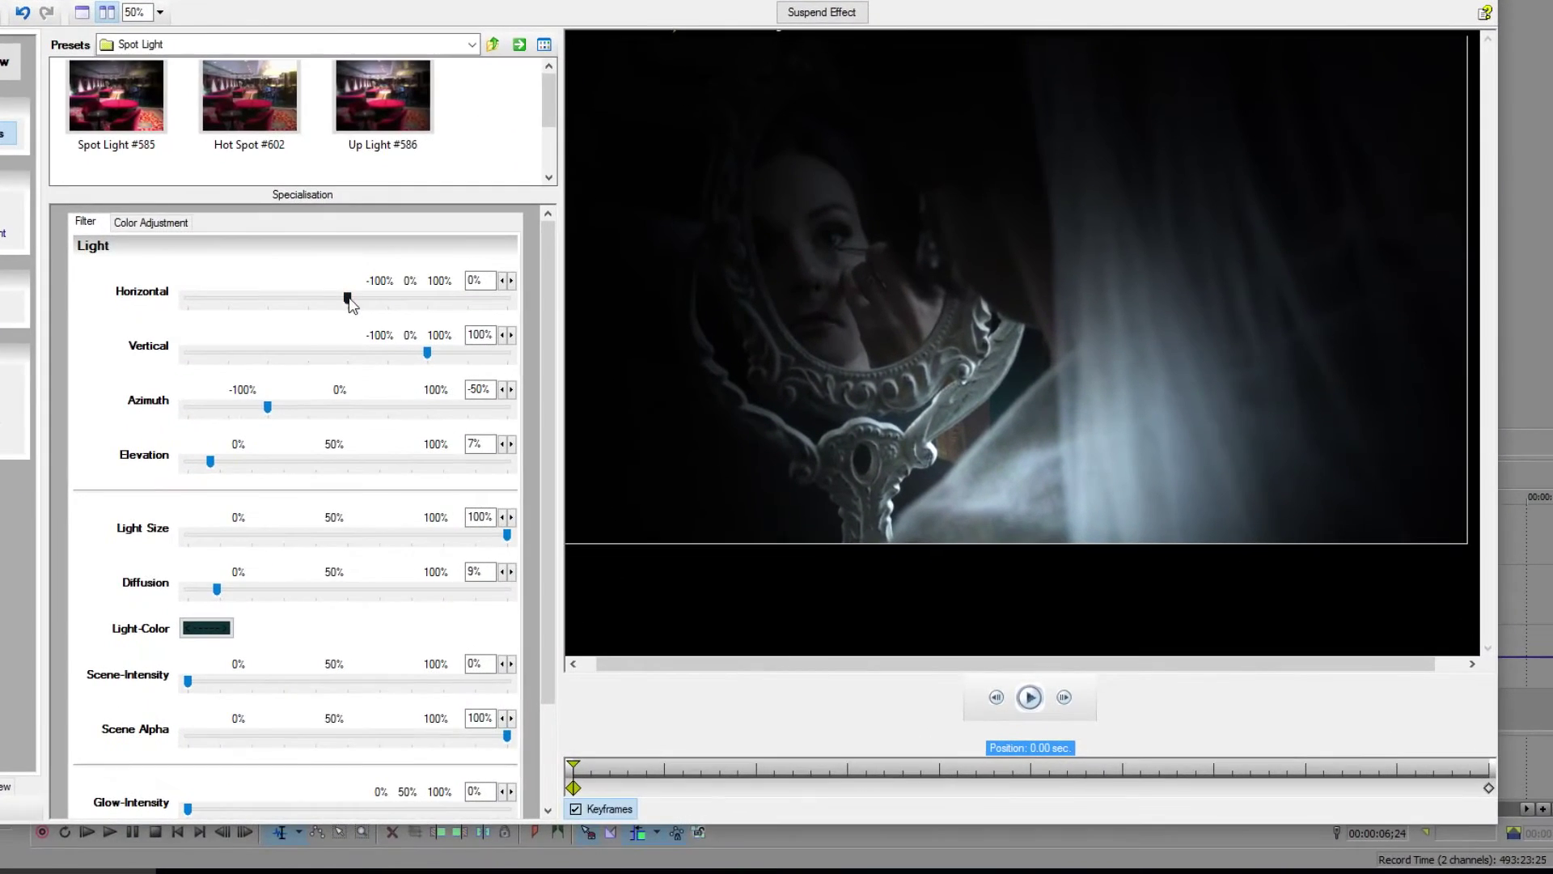
left_click_drag(427, 353, 367, 354)
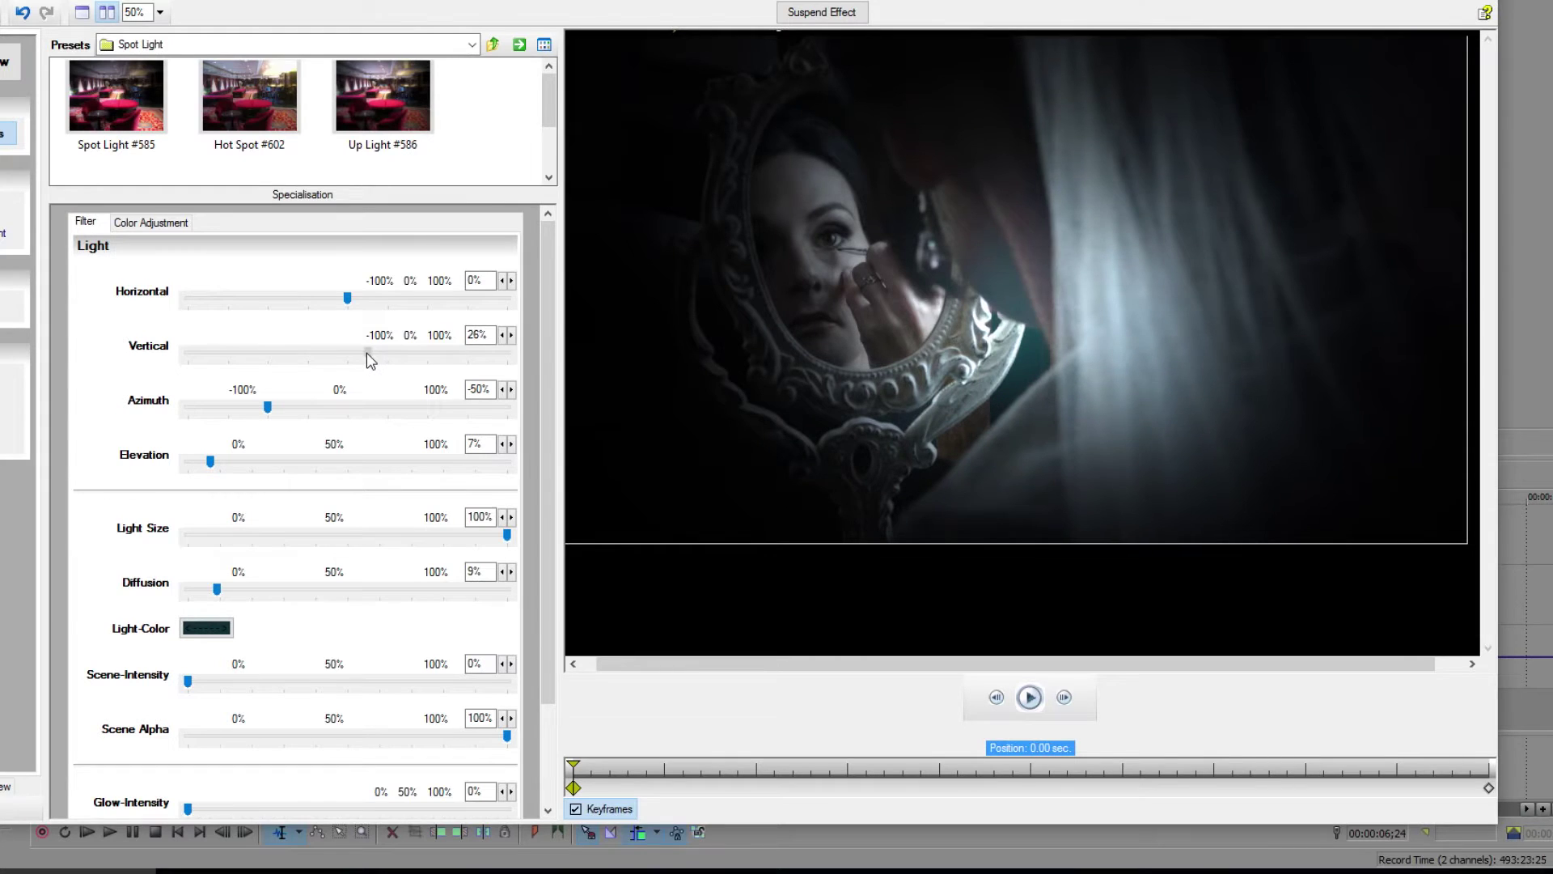
left_click_drag(347, 298, 339, 301)
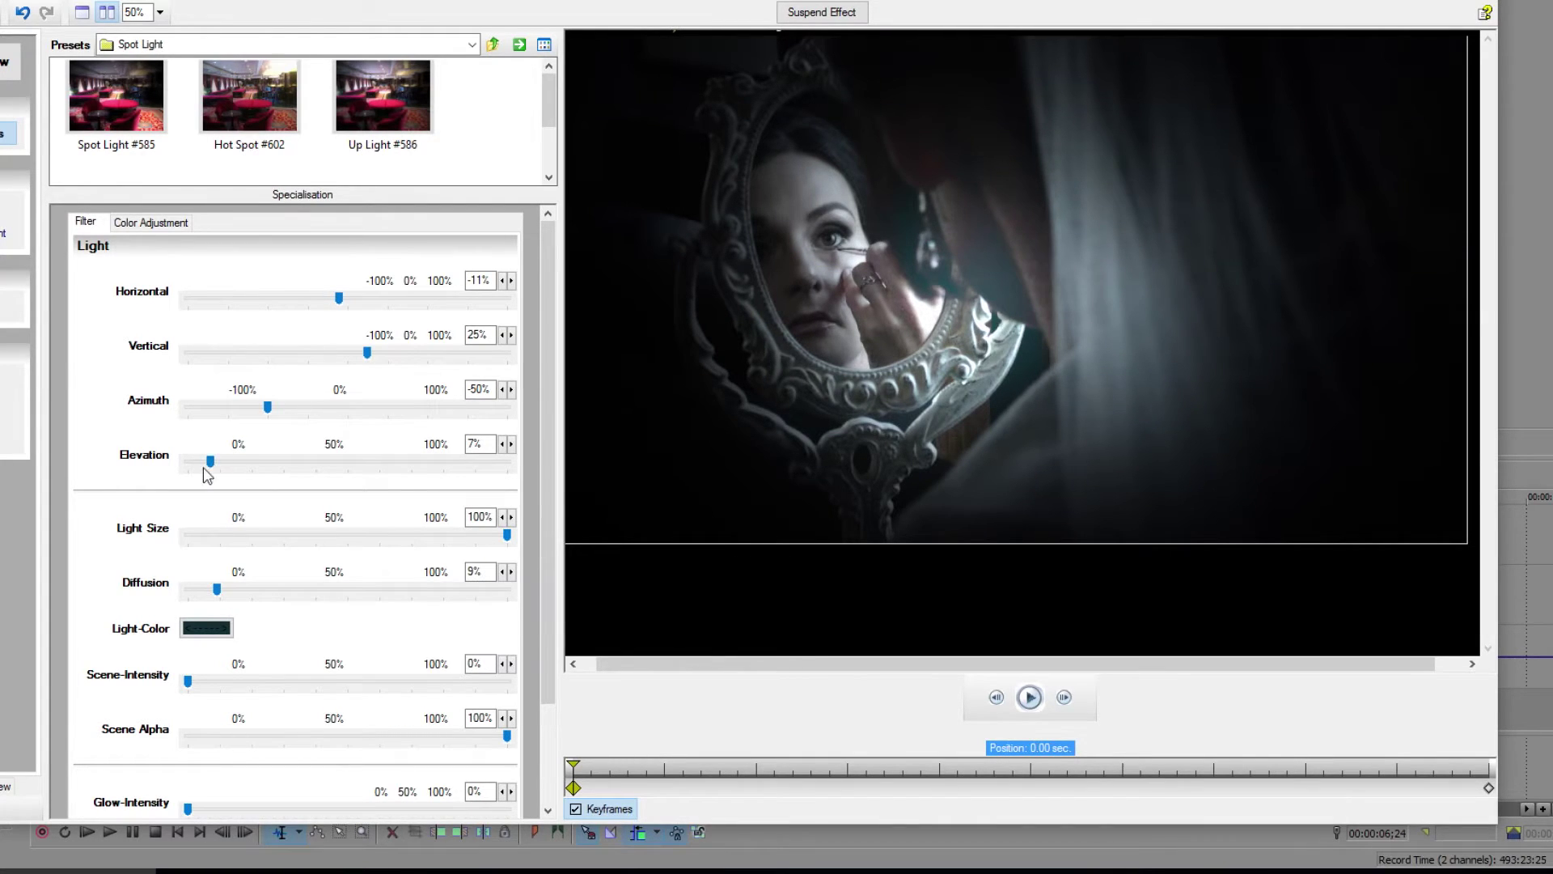
Step: Reduce the pin point light's Light Size to 98% and leave Diffusion at 9%
mouse_move(508, 540)
left_mouse_down()
mouse_move(458, 538)
mouse_move(501, 541)
left_mouse_up()
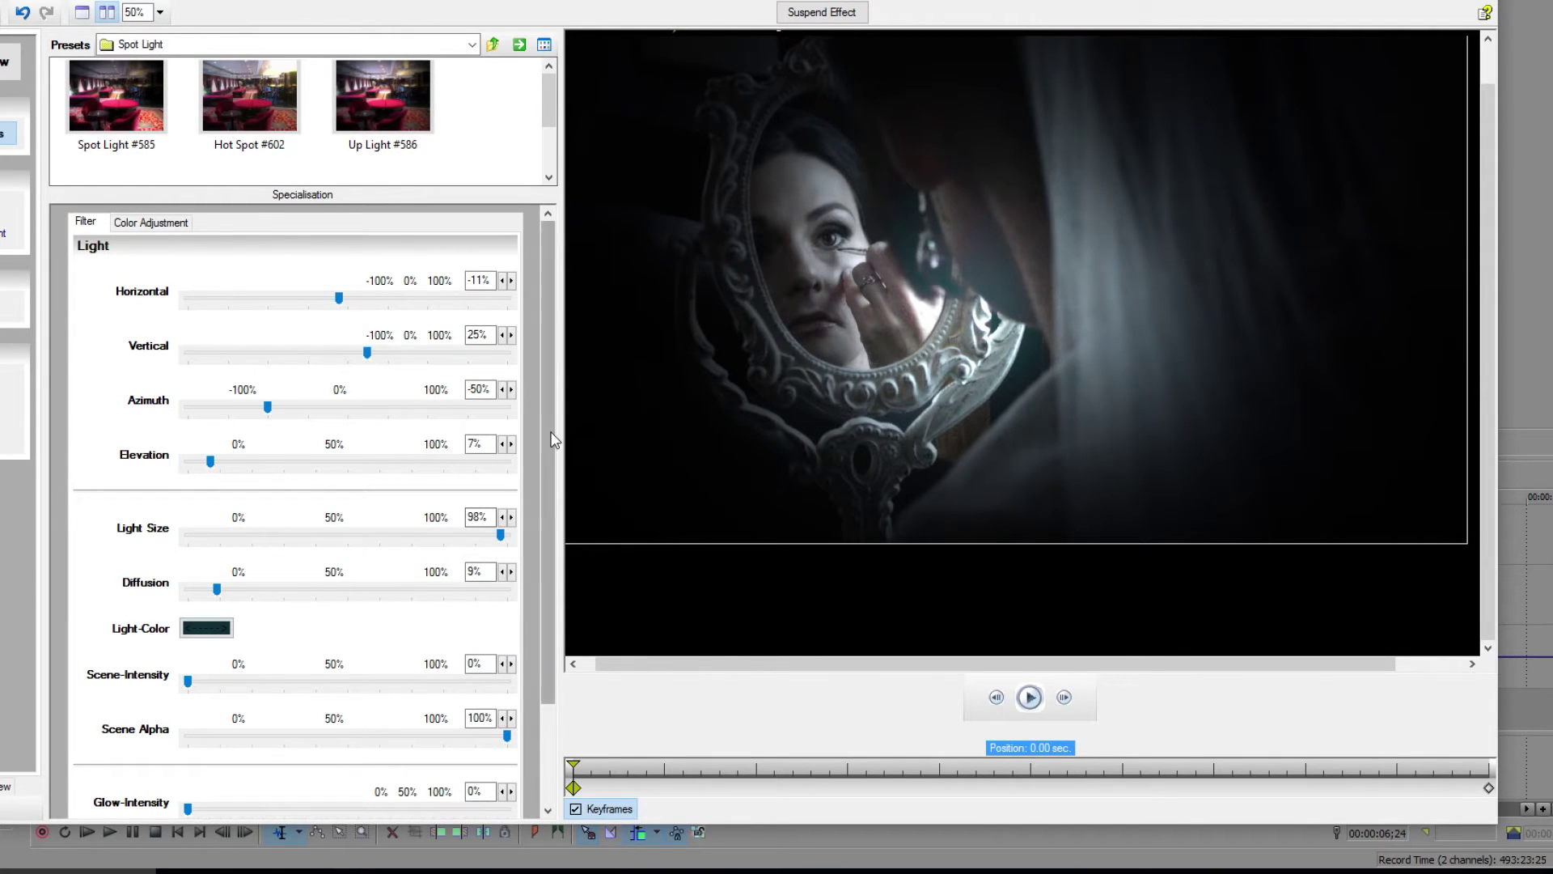
scroll(549, 457, "down", 1)
left_click_drag(549, 461, 548, 537)
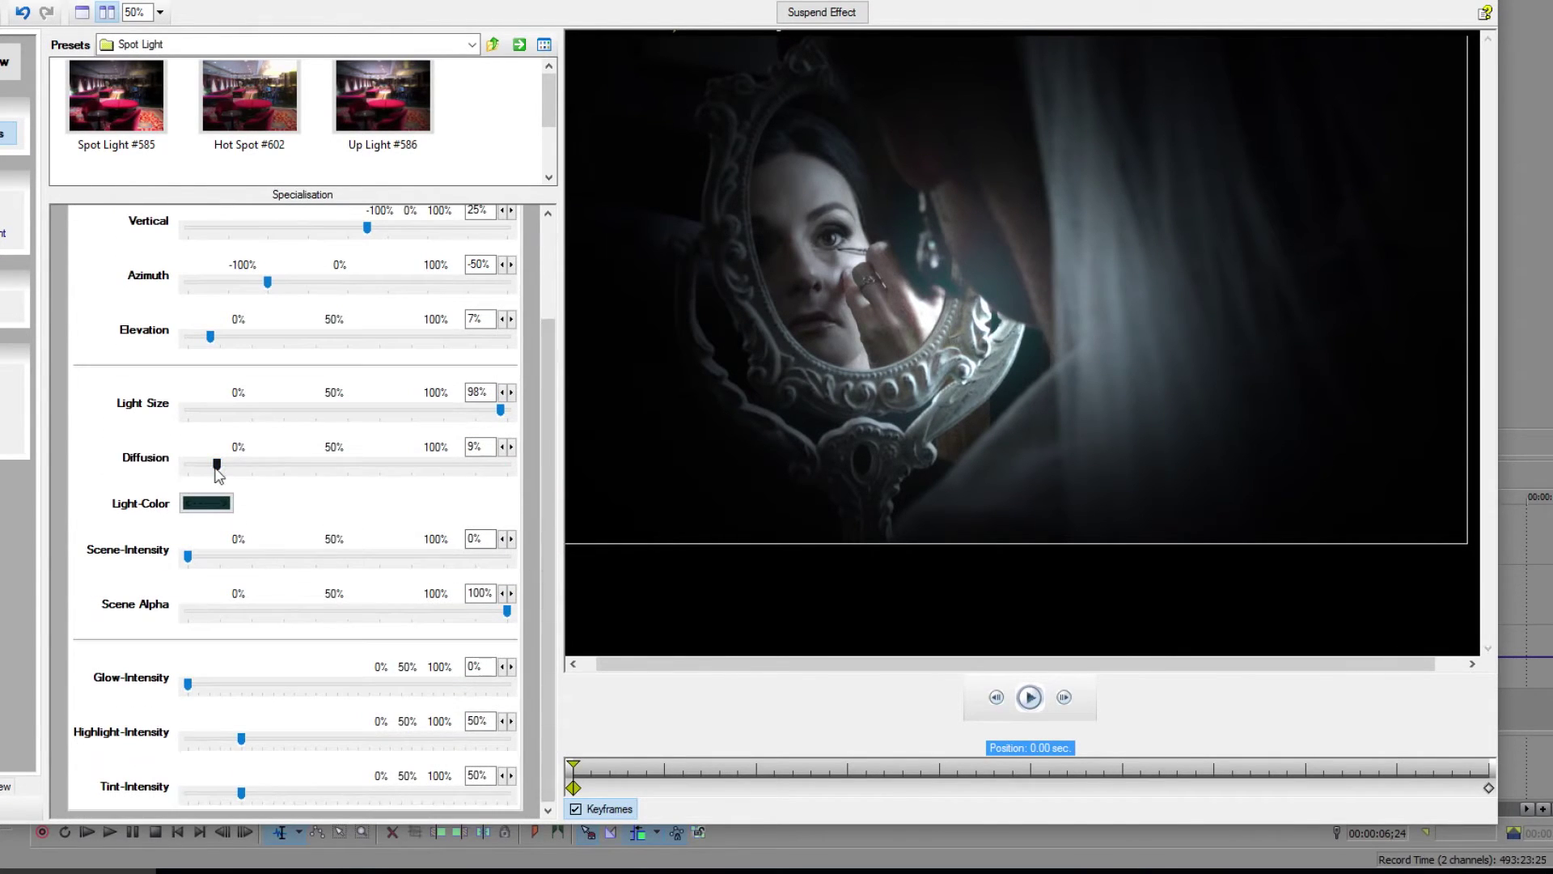
mouse_move(217, 467)
left_mouse_down()
mouse_move(275, 465)
mouse_move(173, 470)
mouse_move(213, 471)
left_mouse_up()
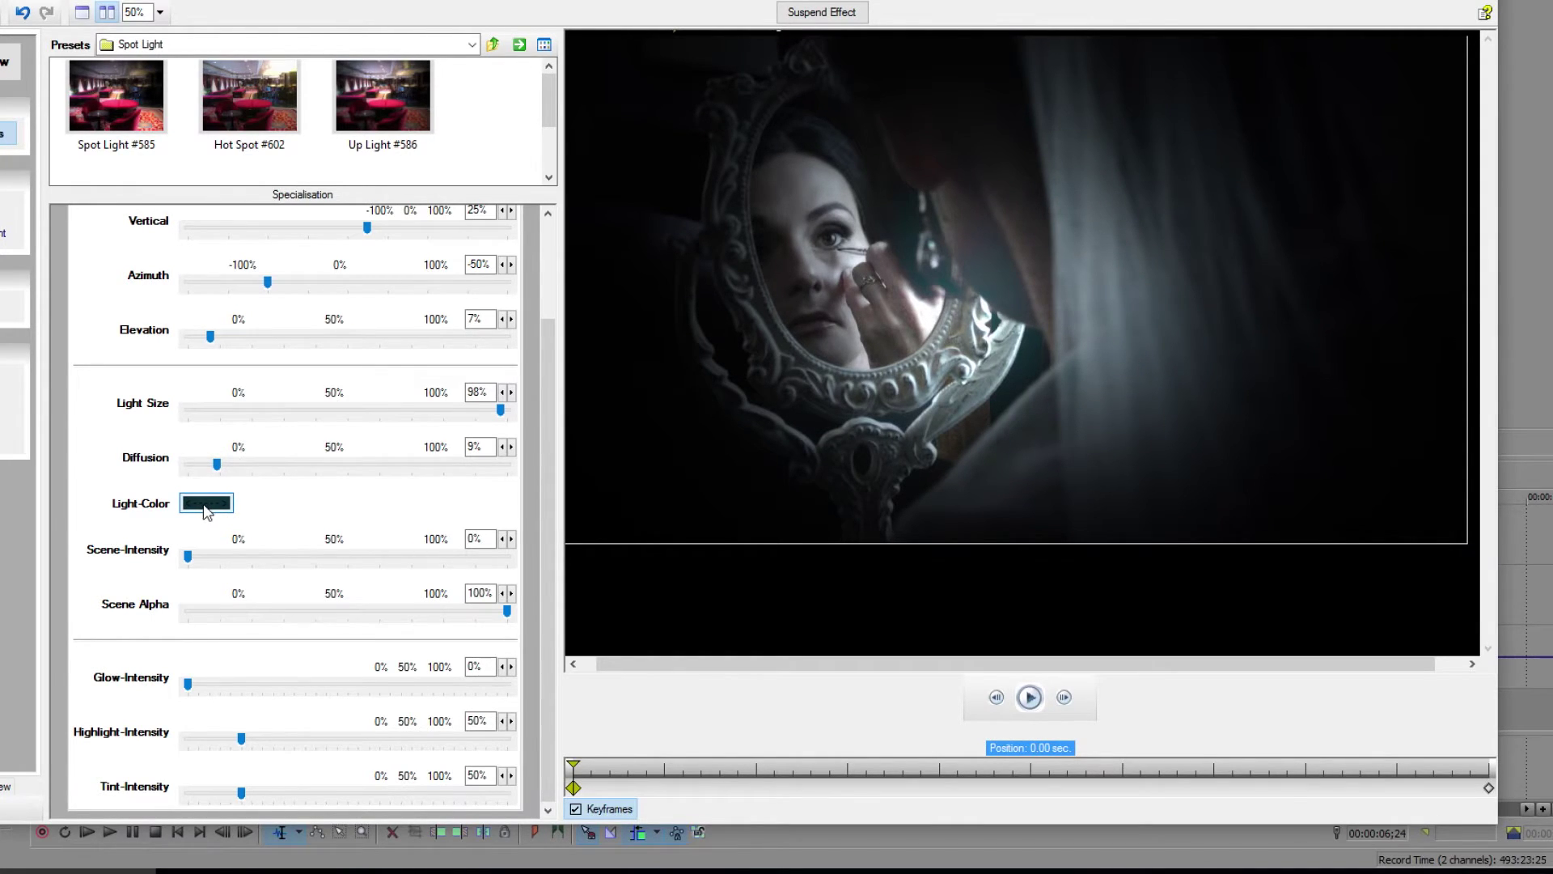
Step: Try white as the Light-Color of the pin point light
left_click(206, 503)
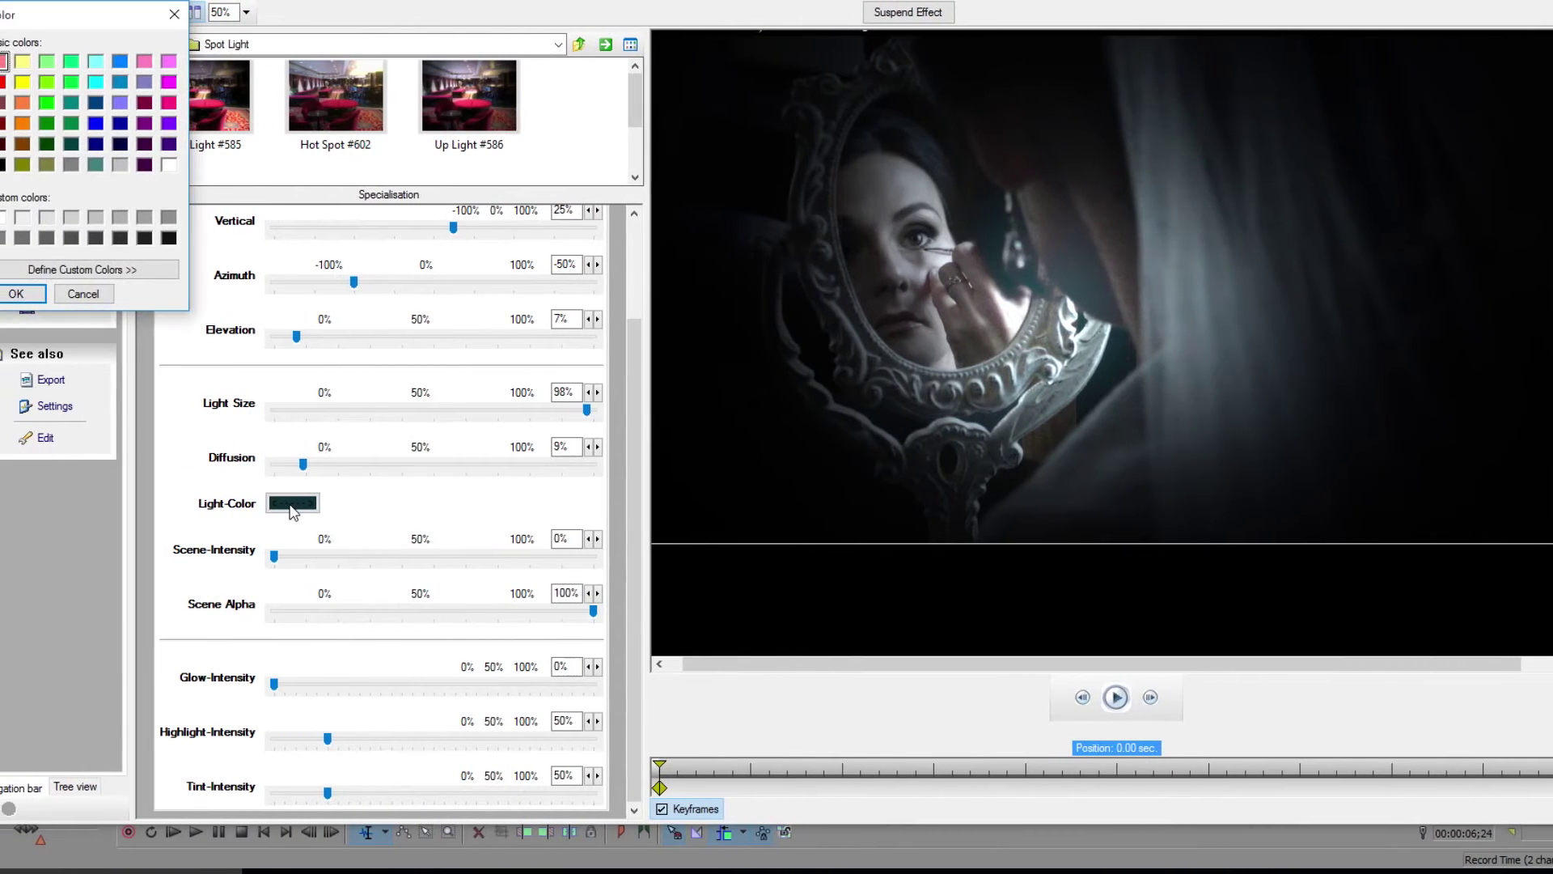
left_click(3, 219)
left_click(21, 294)
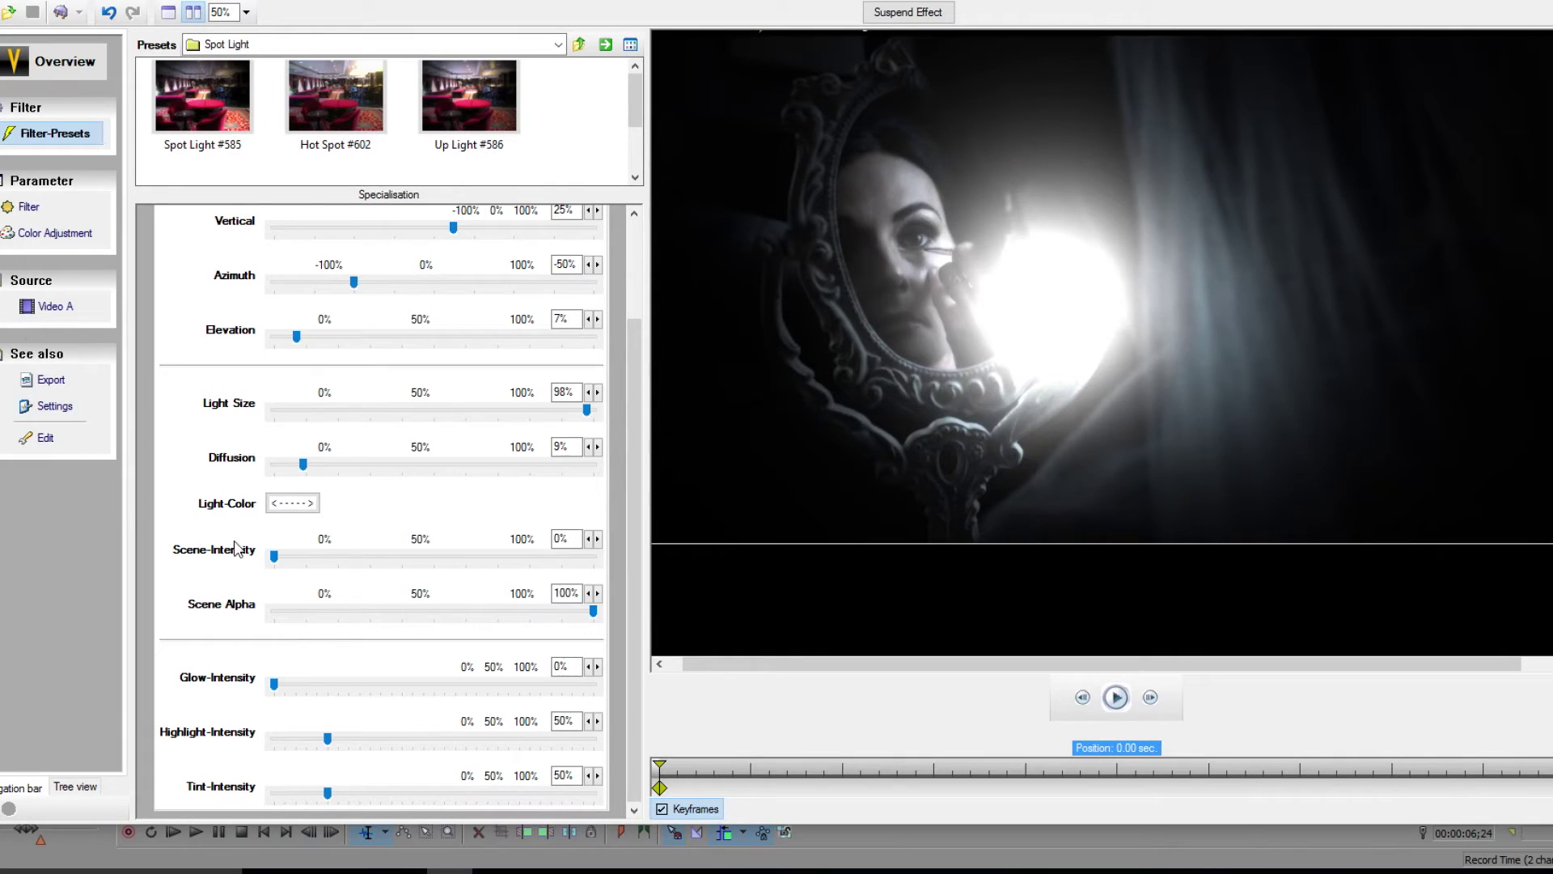
Step: Change the Light-Color to the darkest custom swatch, a near-black grey
left_click(292, 504)
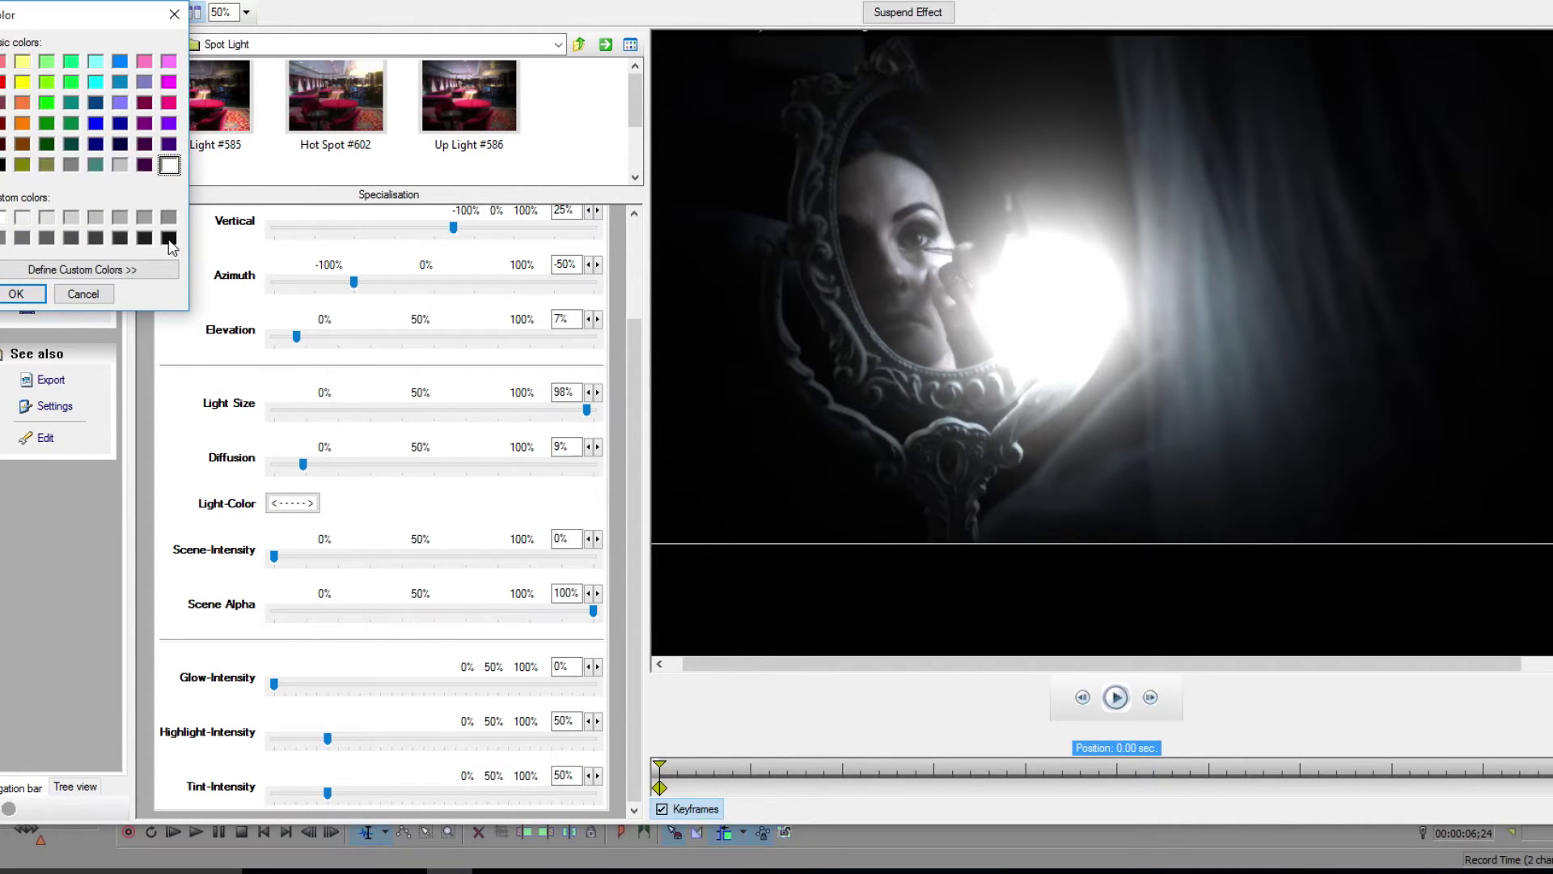
left_click(169, 239)
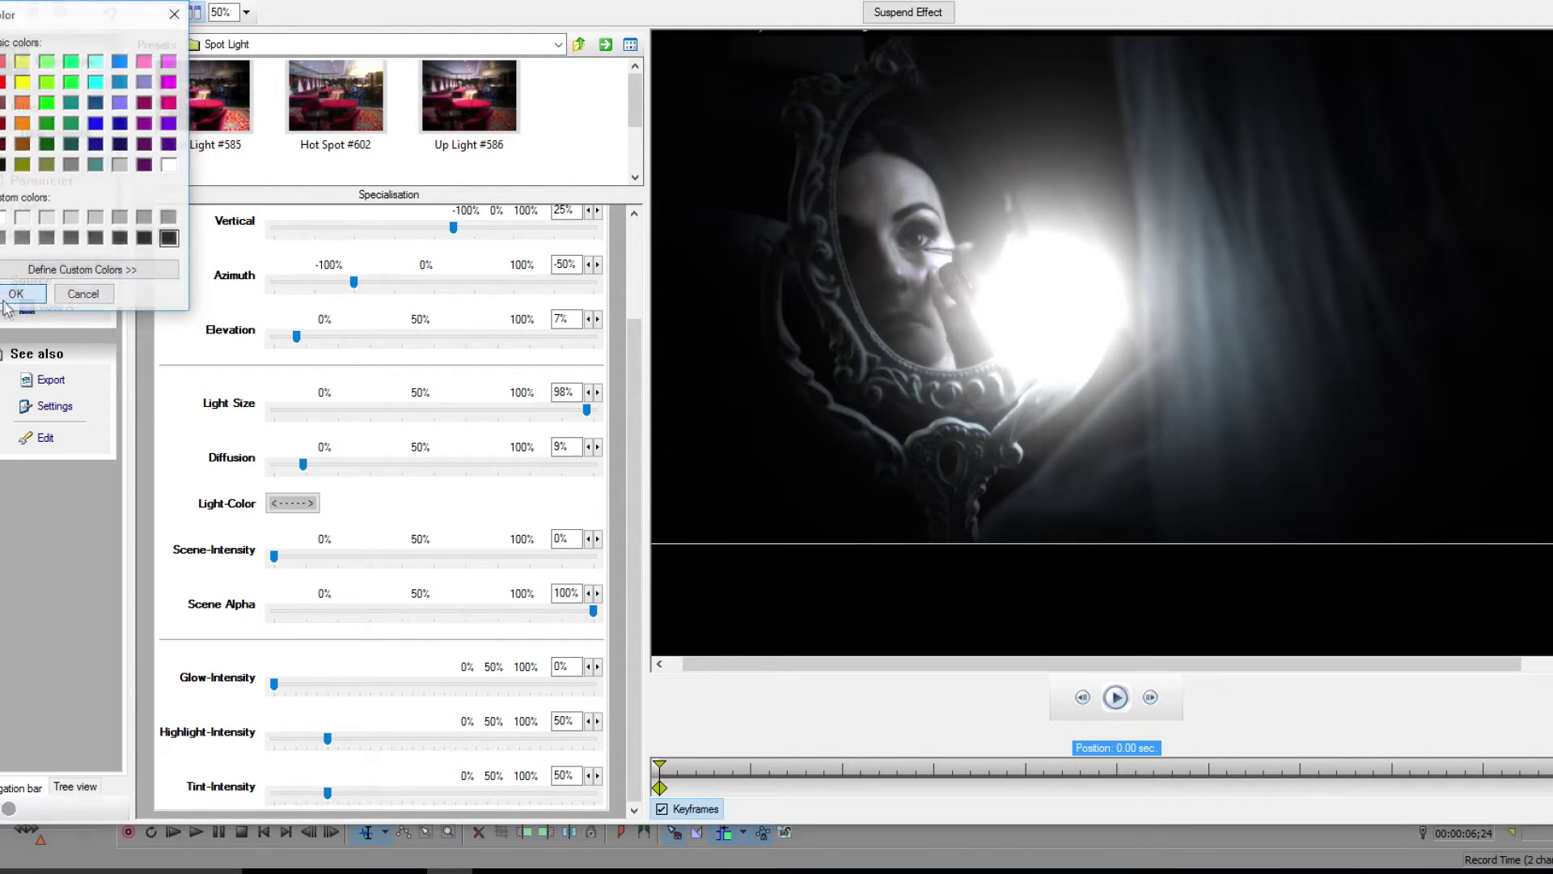
left_click(16, 293)
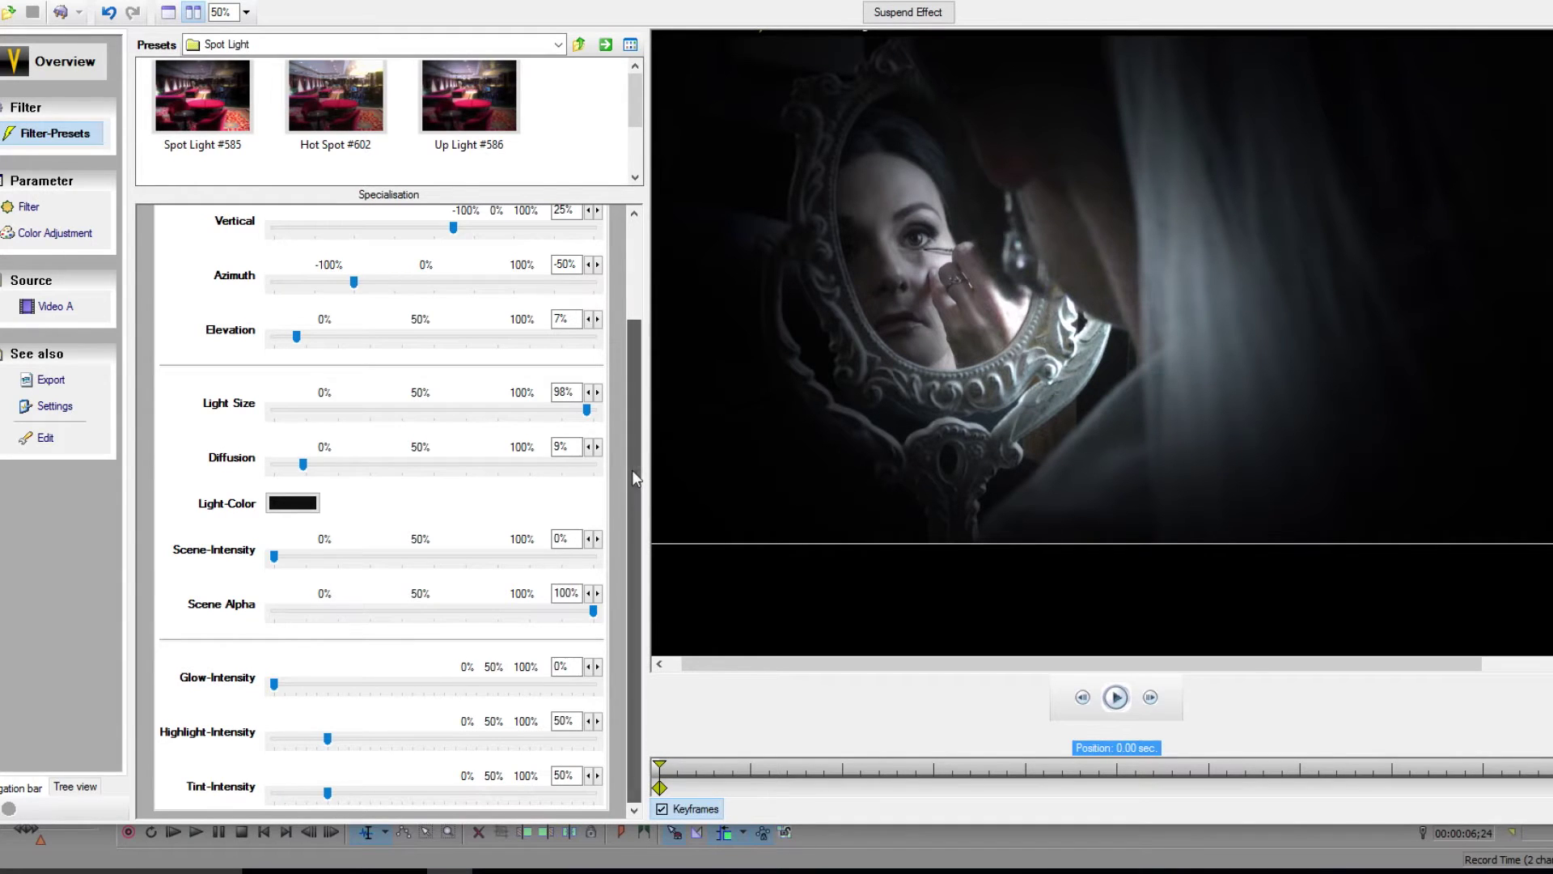
Step: Set the light's Glow-Intensity to 22%, Highlight-Intensity to 55% and Tint-Intensity to 37%
mouse_move(277, 692)
left_mouse_down()
mouse_move(327, 689)
mouse_move(293, 689)
left_mouse_up()
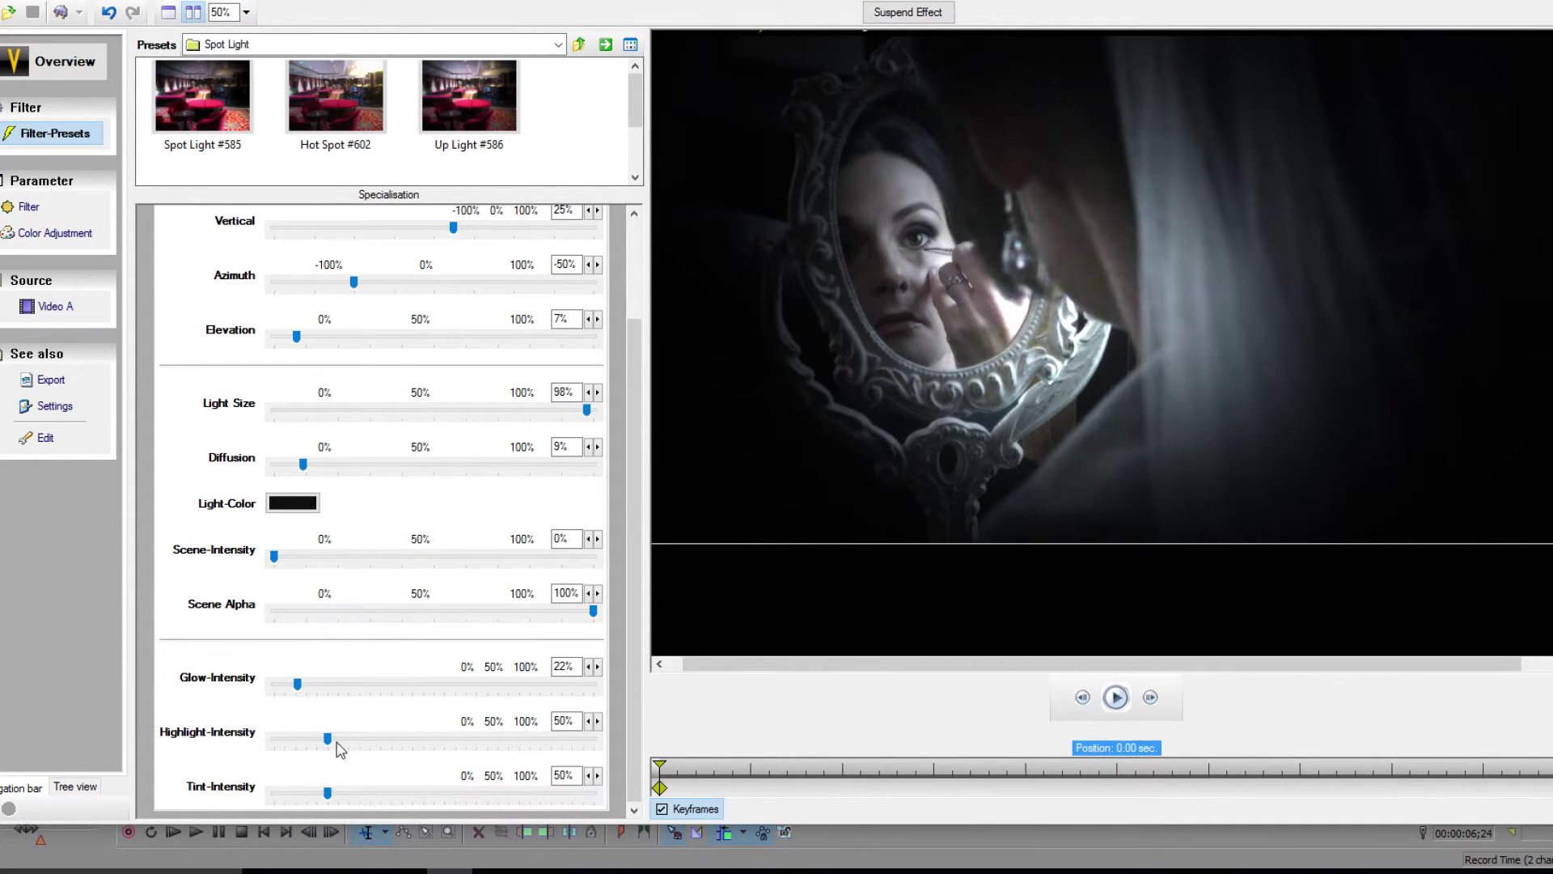
mouse_move(336, 745)
left_mouse_down()
mouse_move(388, 745)
mouse_move(323, 743)
left_mouse_up()
left_click_drag(331, 741, 333, 735)
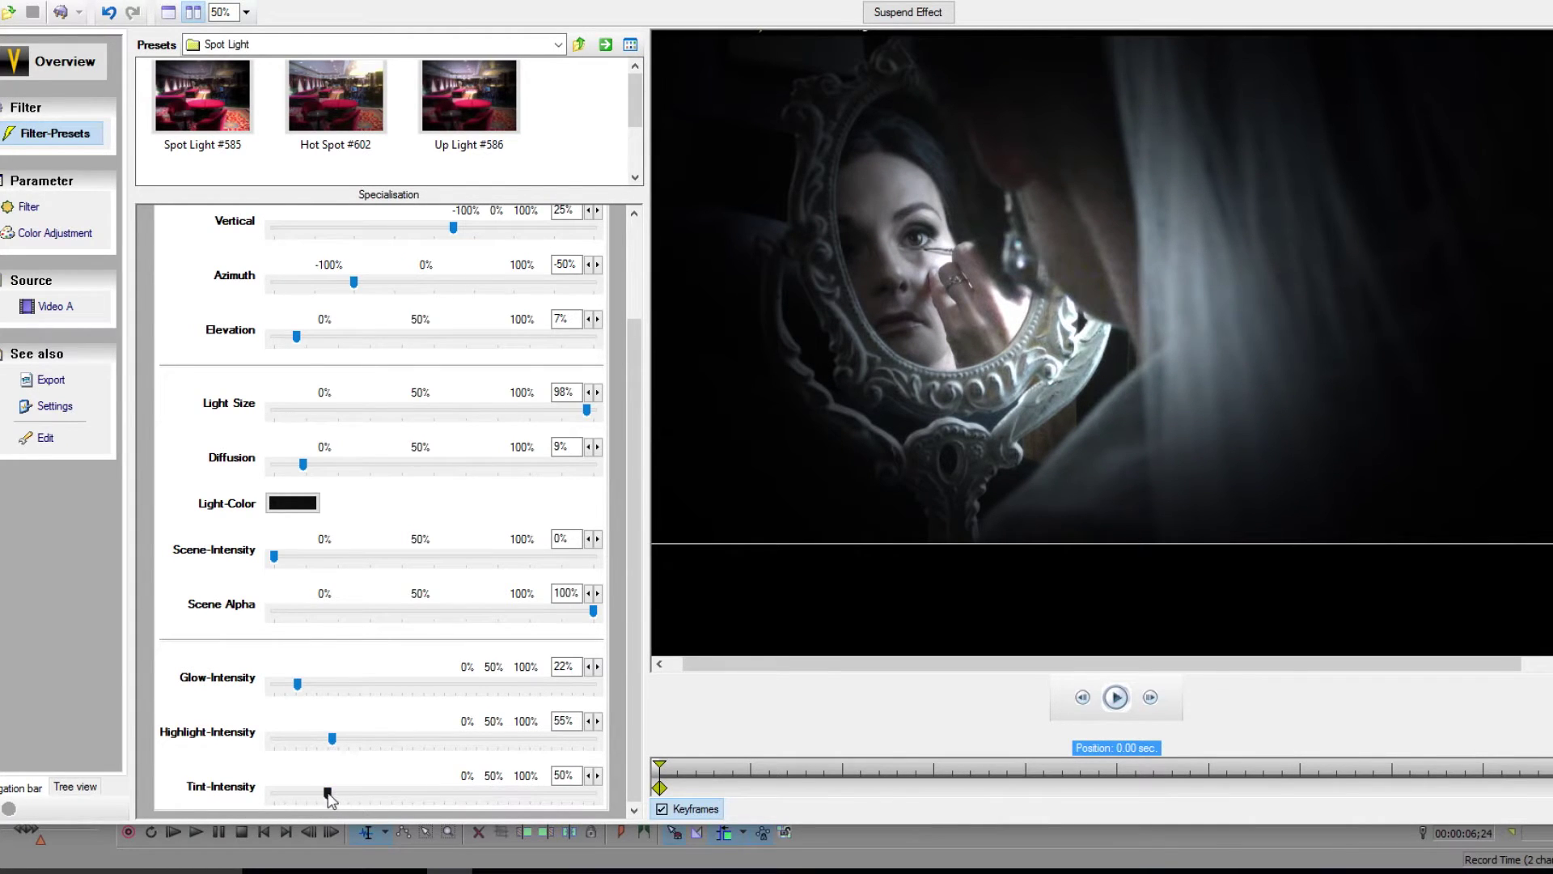
mouse_move(317, 797)
left_mouse_down()
mouse_move(275, 795)
mouse_move(330, 796)
mouse_move(299, 794)
mouse_move(313, 796)
left_mouse_up()
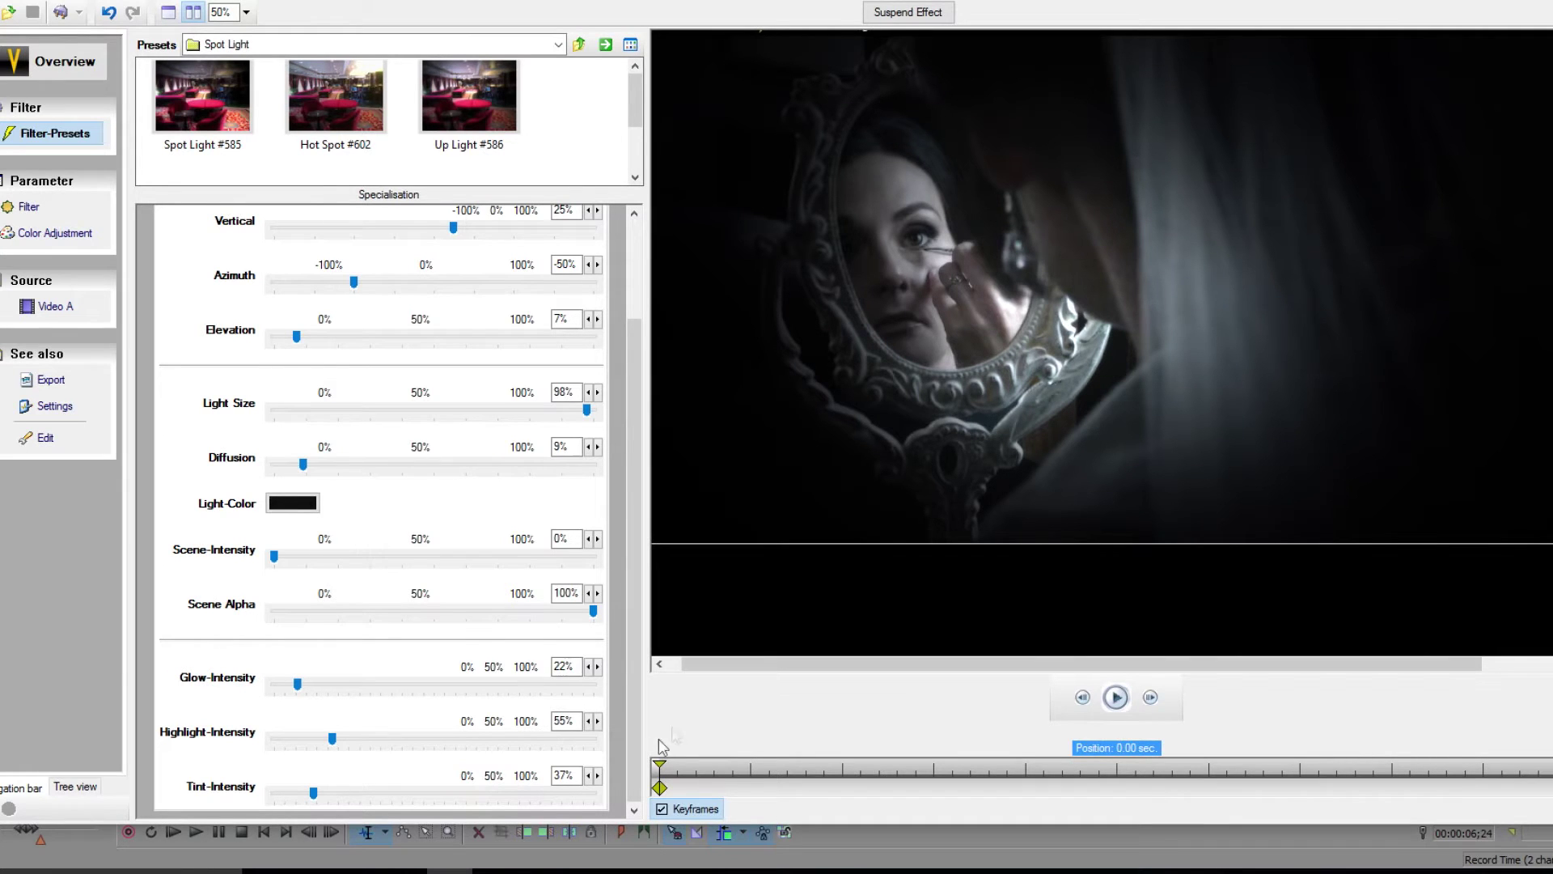
Step: Compare the start and end of the effect, delete the end keyframe at 5.00 sec and return to 0.00 sec
left_click_drag(661, 764, 571, 870)
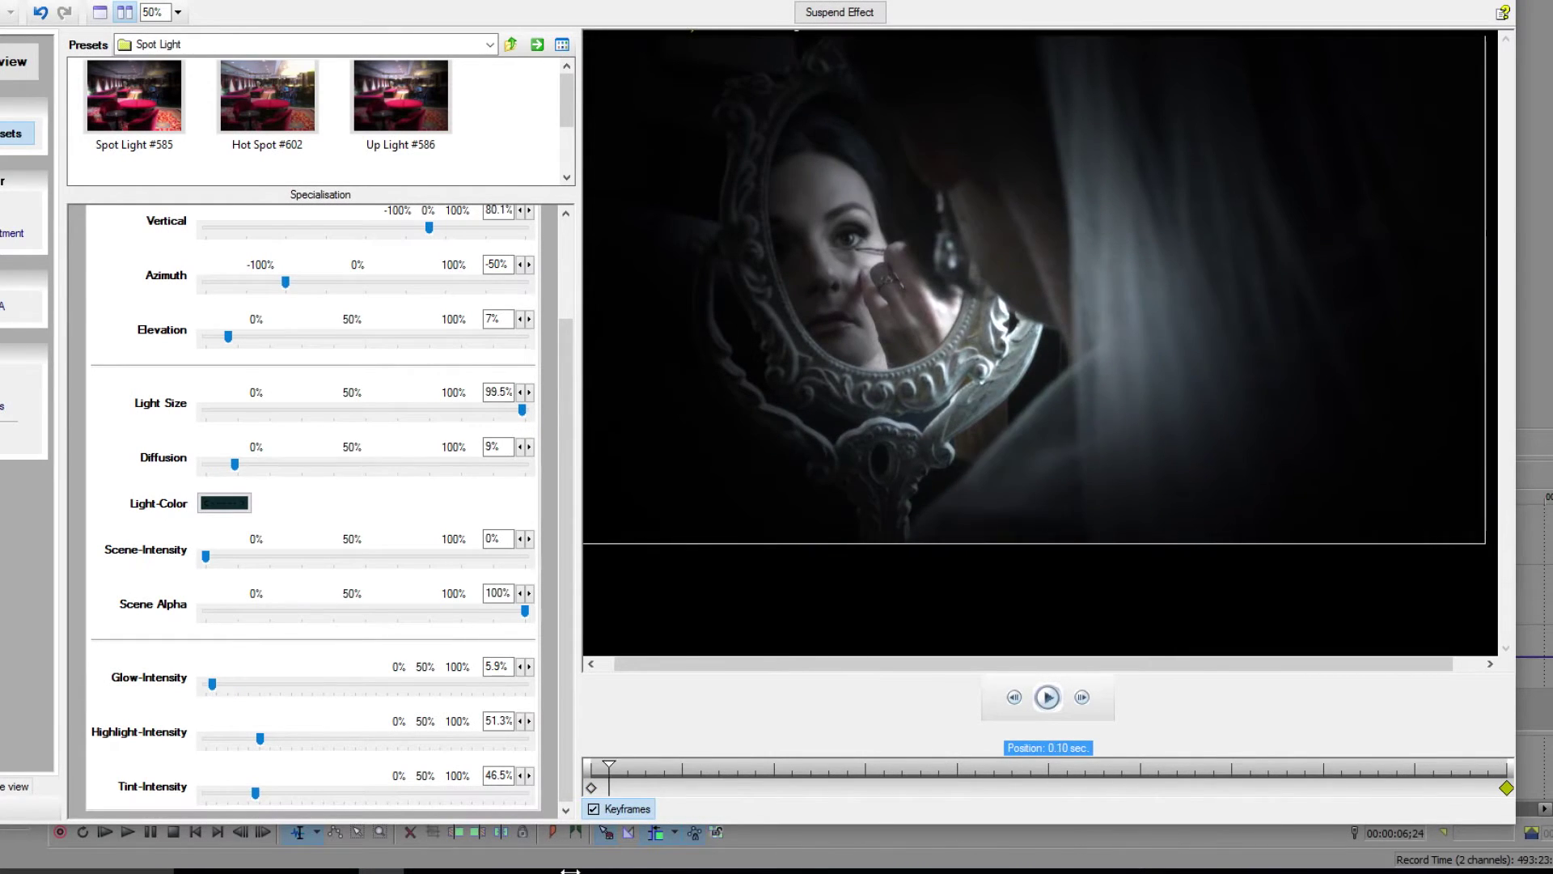
left_click(1507, 787)
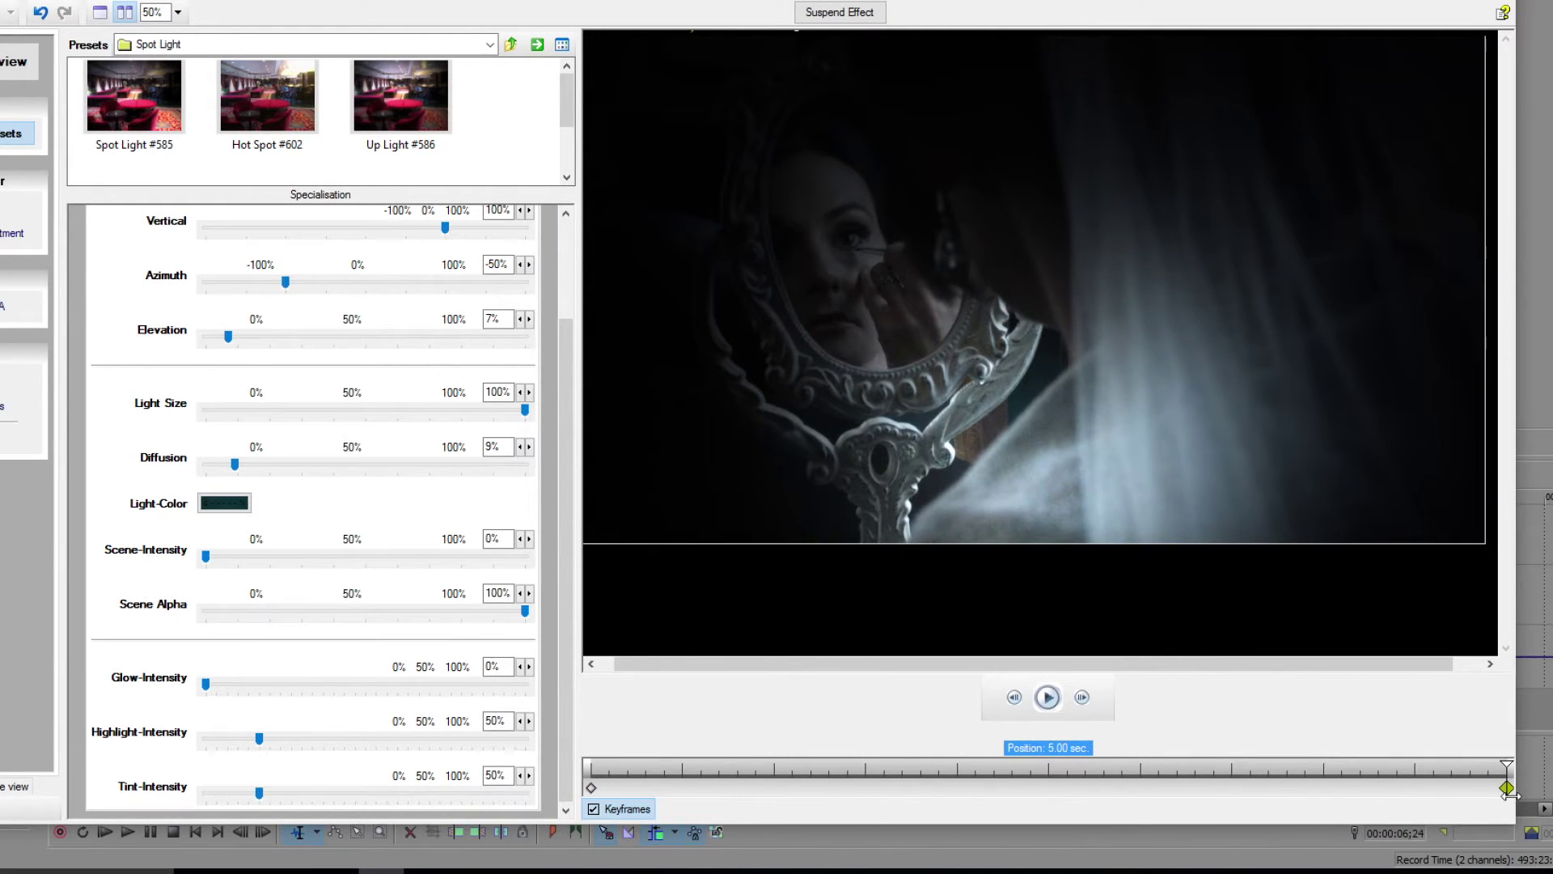
key("Home")
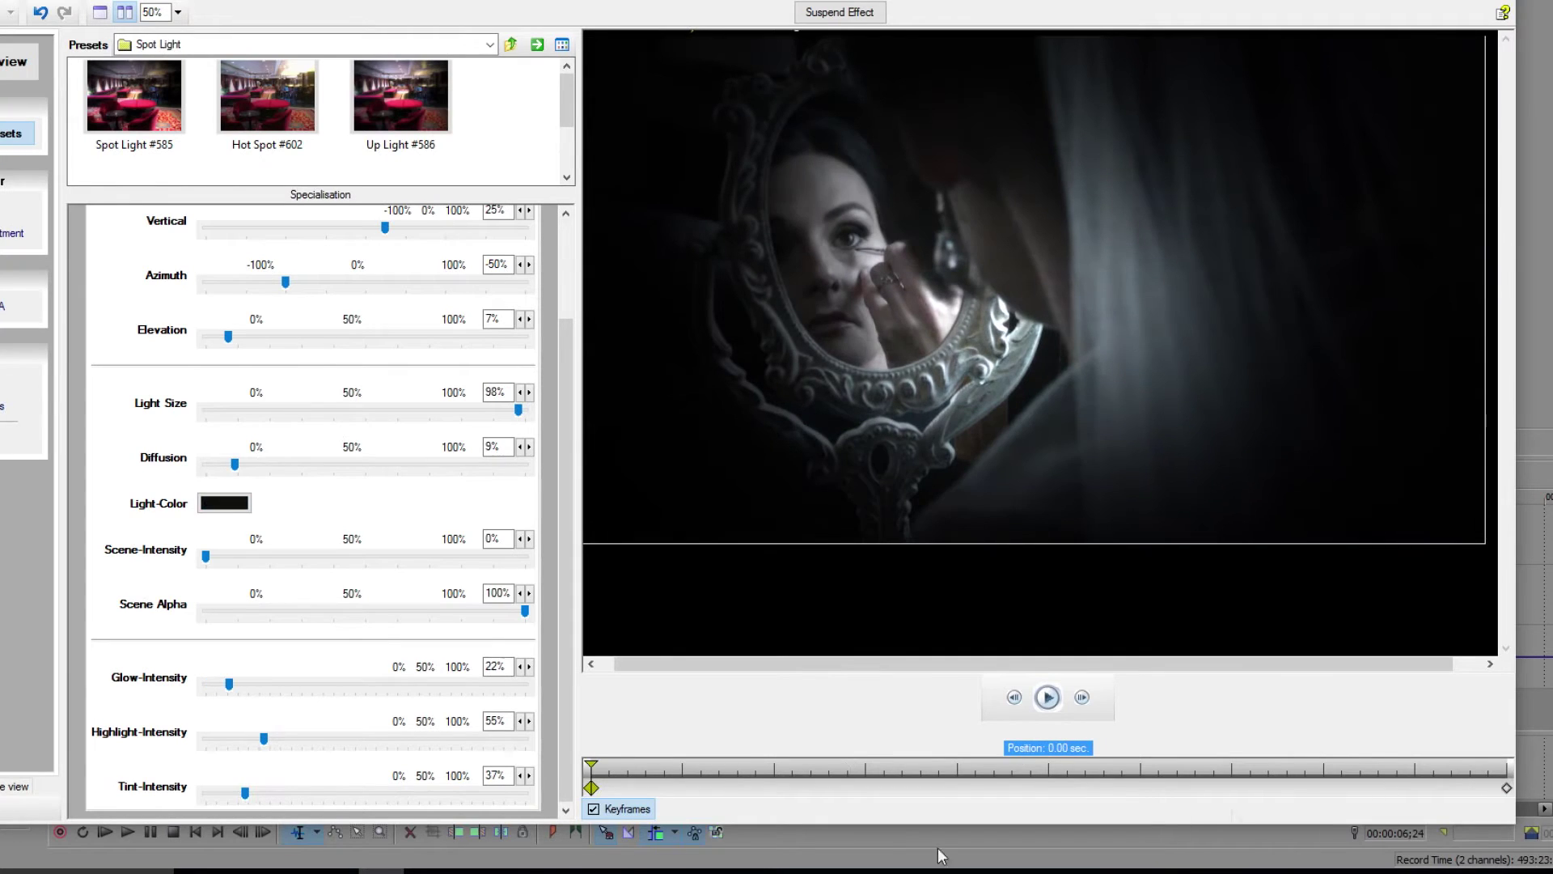
left_click(1507, 786)
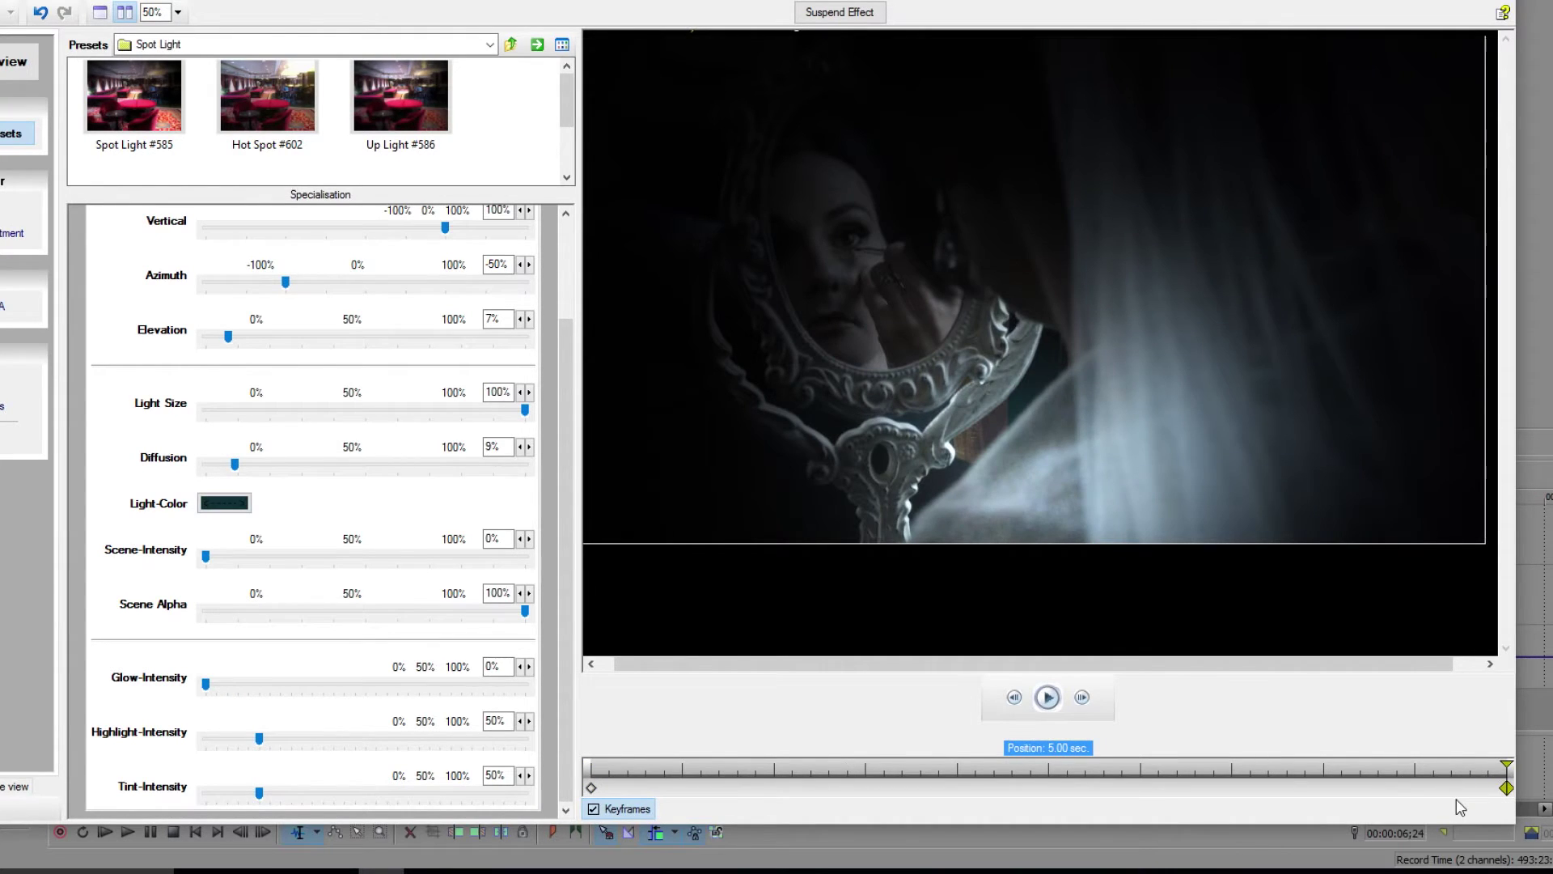
key("Delete")
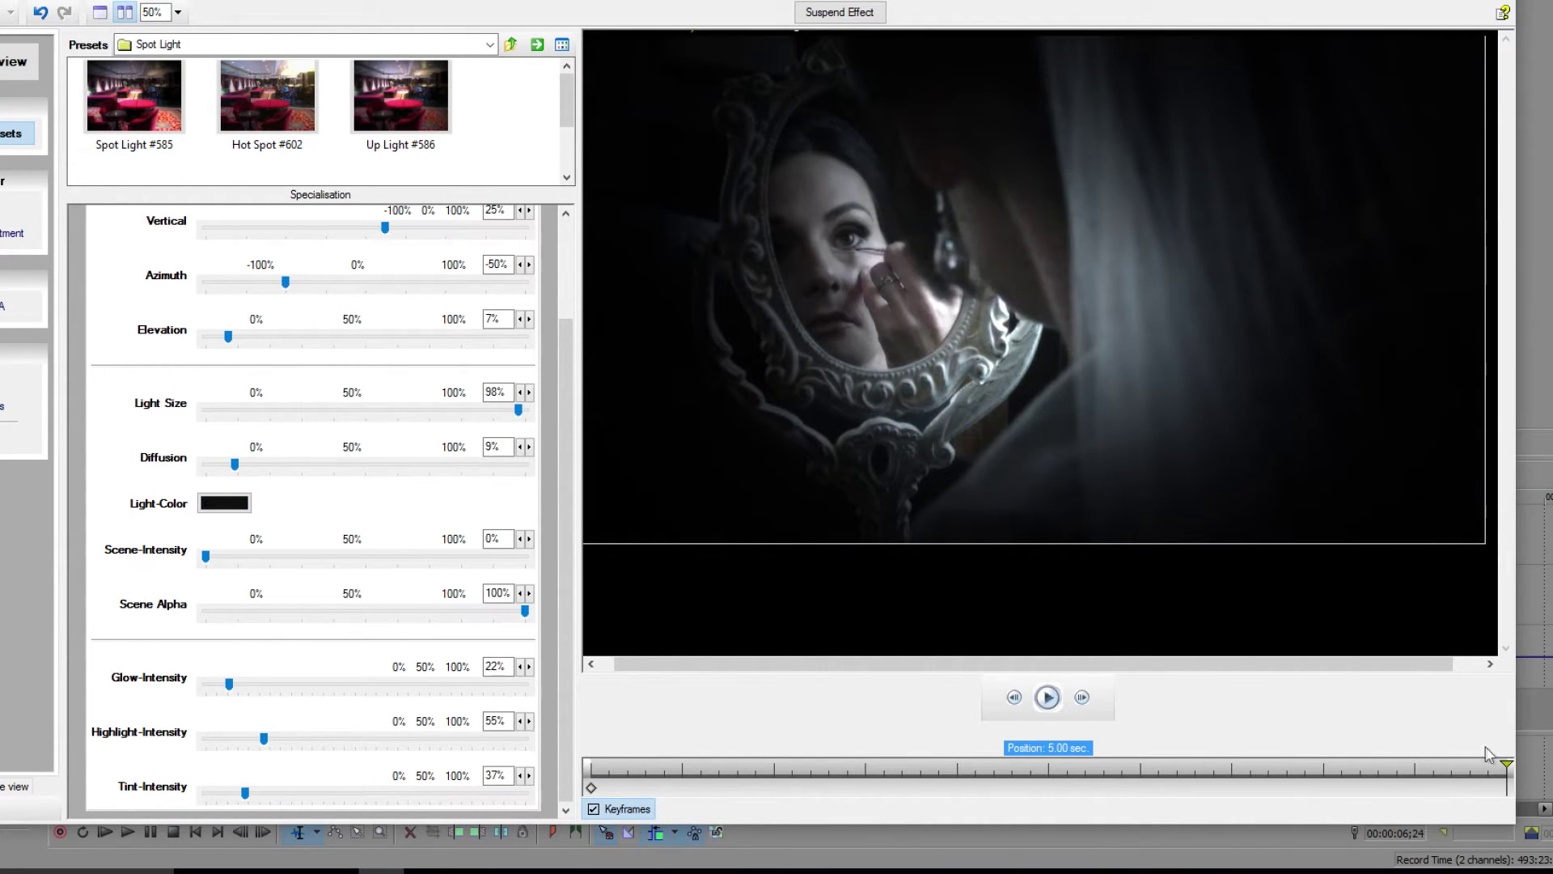
left_click_drag(1508, 761, 592, 764)
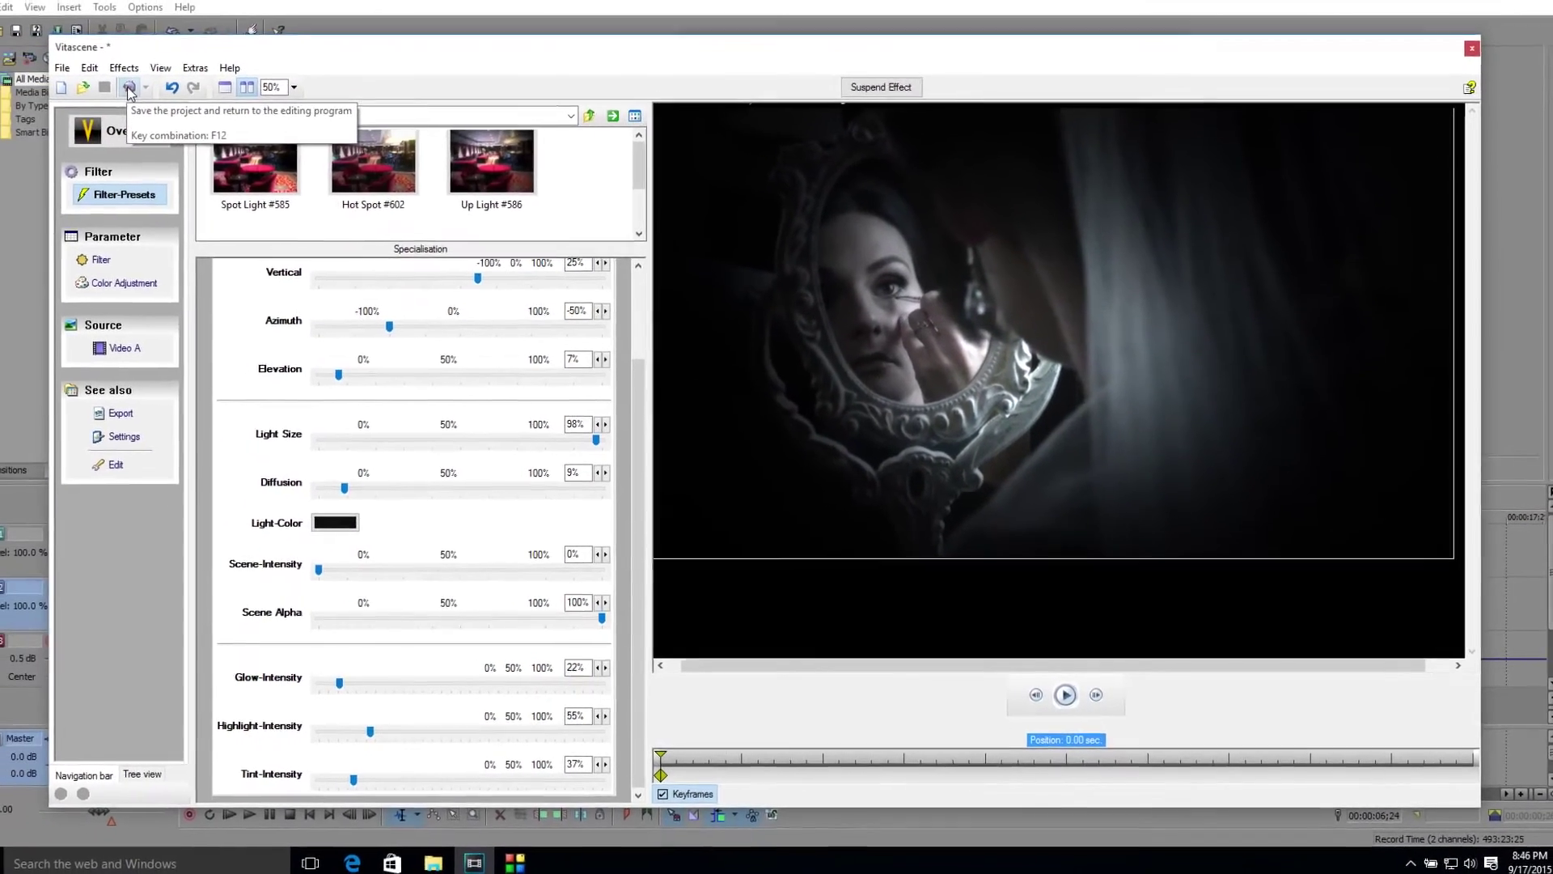
Step: Apply the edited light to the mirror clip, close the Video Event FX window and scrub through the result
left_click(8, 15)
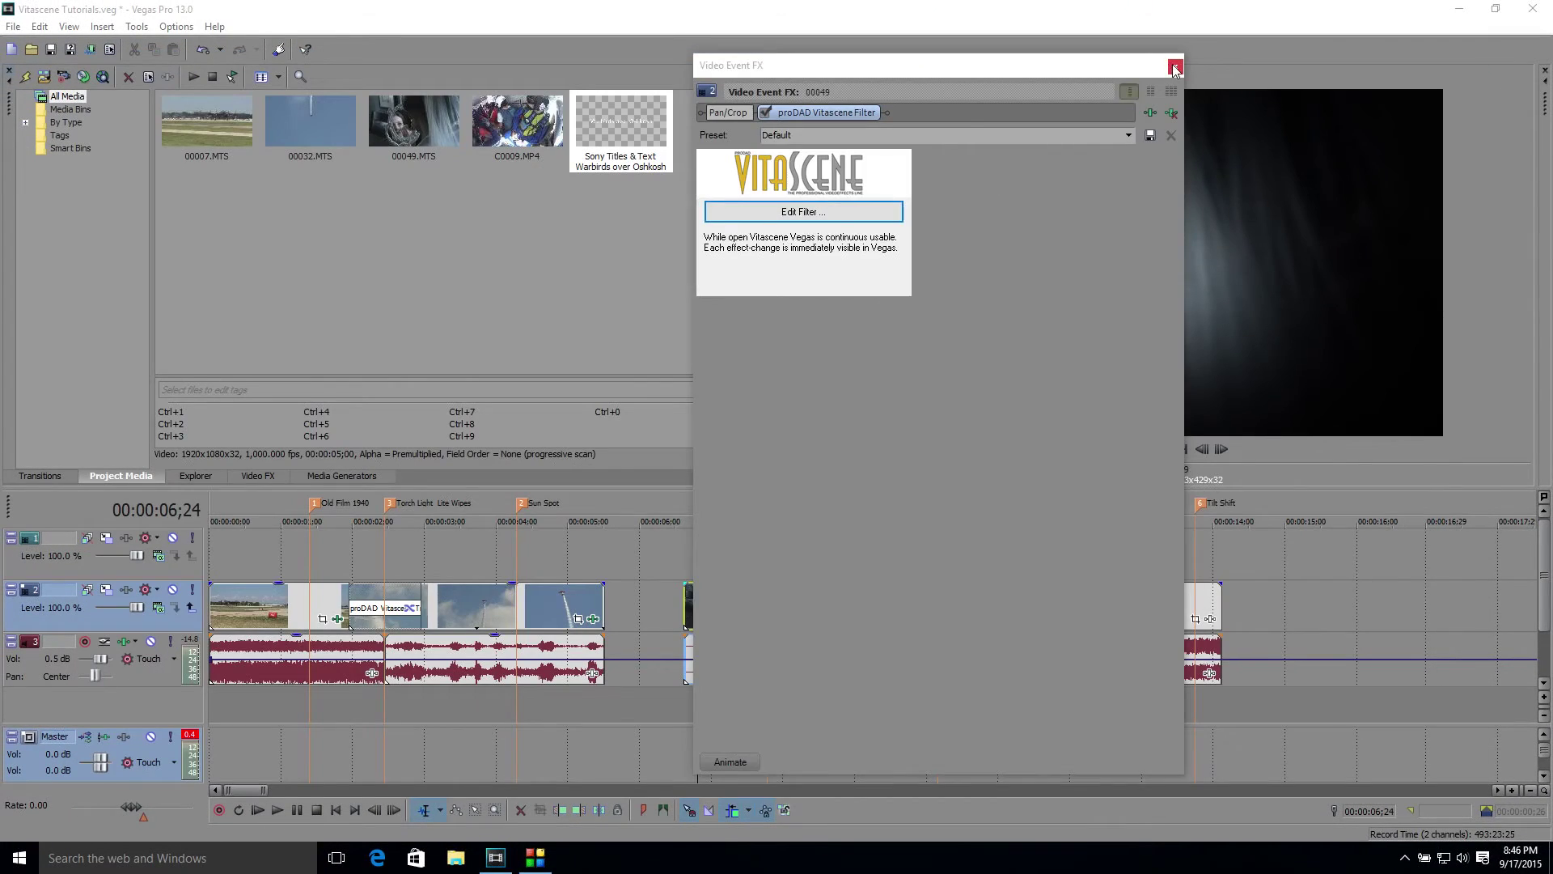
left_click(1175, 68)
mouse_move(695, 542)
left_mouse_down()
mouse_move(783, 550)
mouse_move(717, 549)
left_mouse_up()
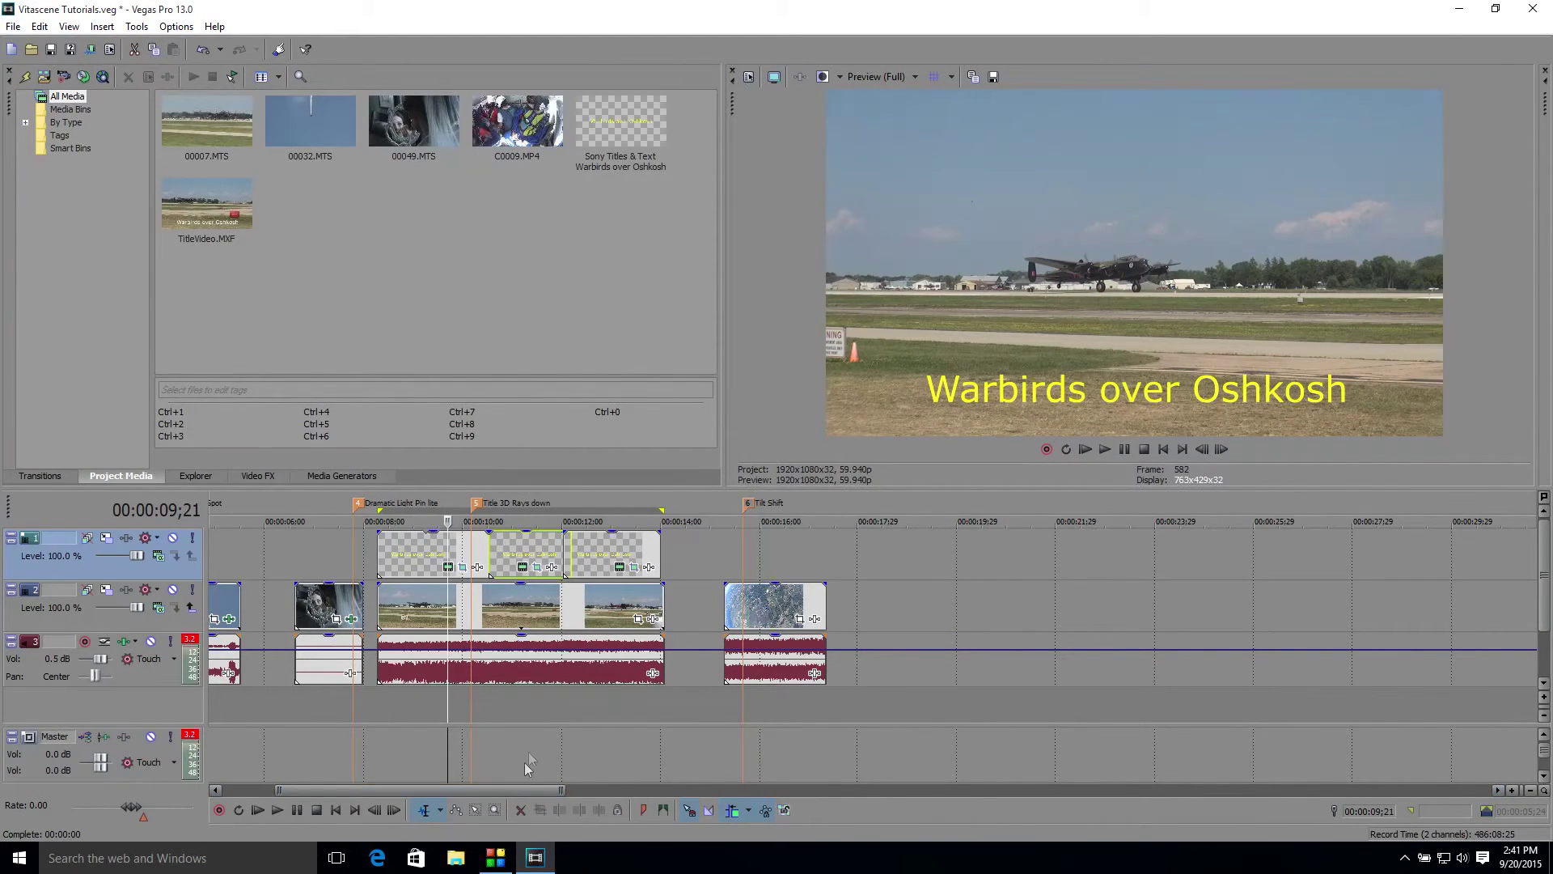
Step: Zoom the timeline in on the Warbirds over Oshkosh titles and check the three title segments
left_click(472, 667)
left_click_drag(472, 667, 437, 662)
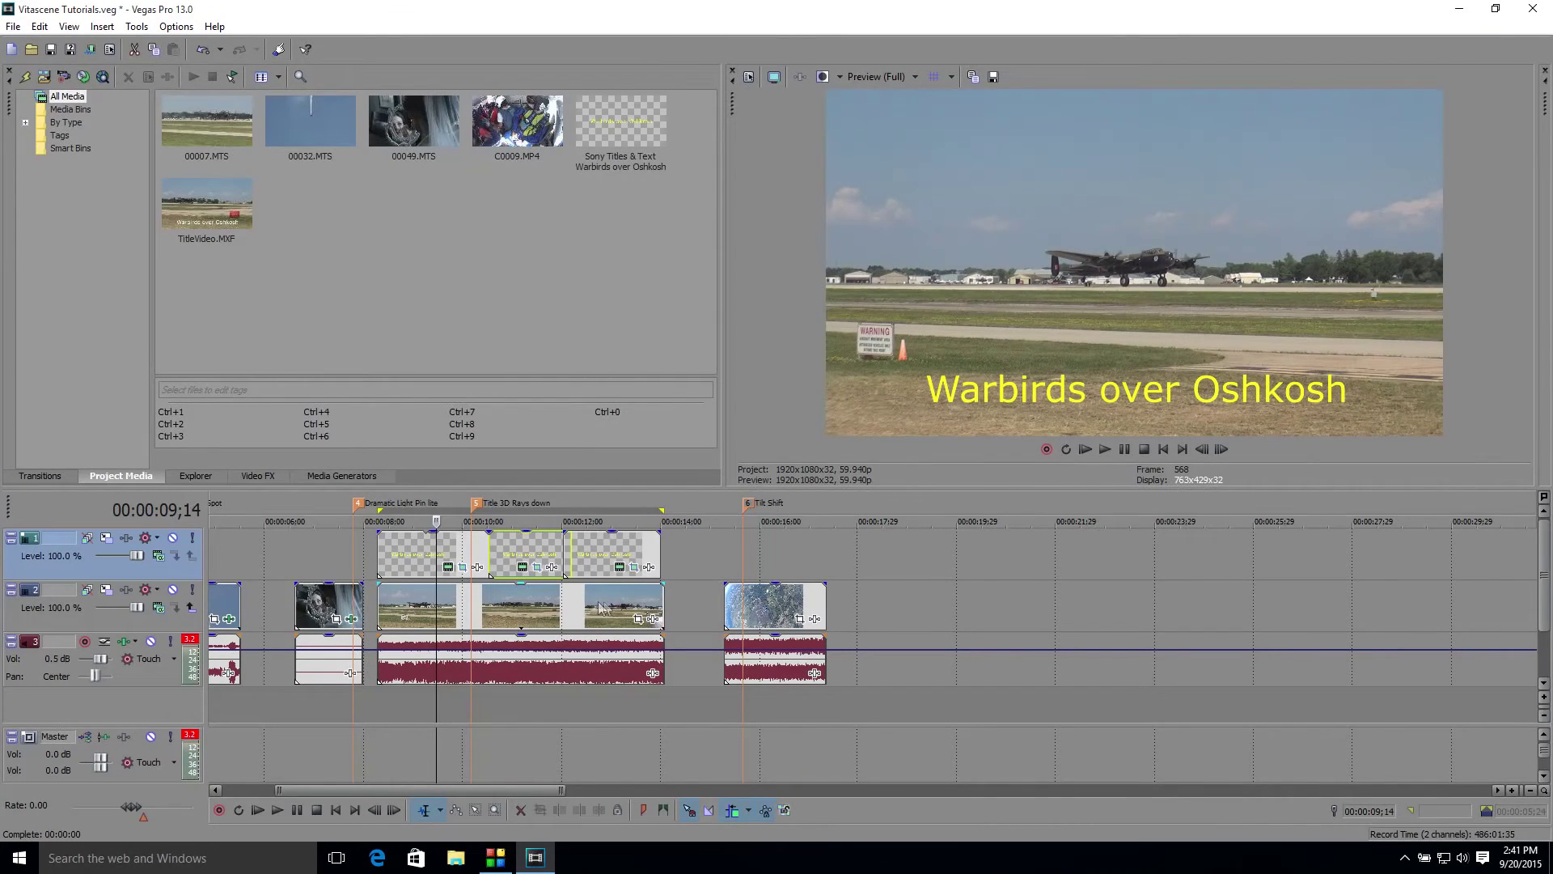
left_click_drag(561, 790, 403, 792)
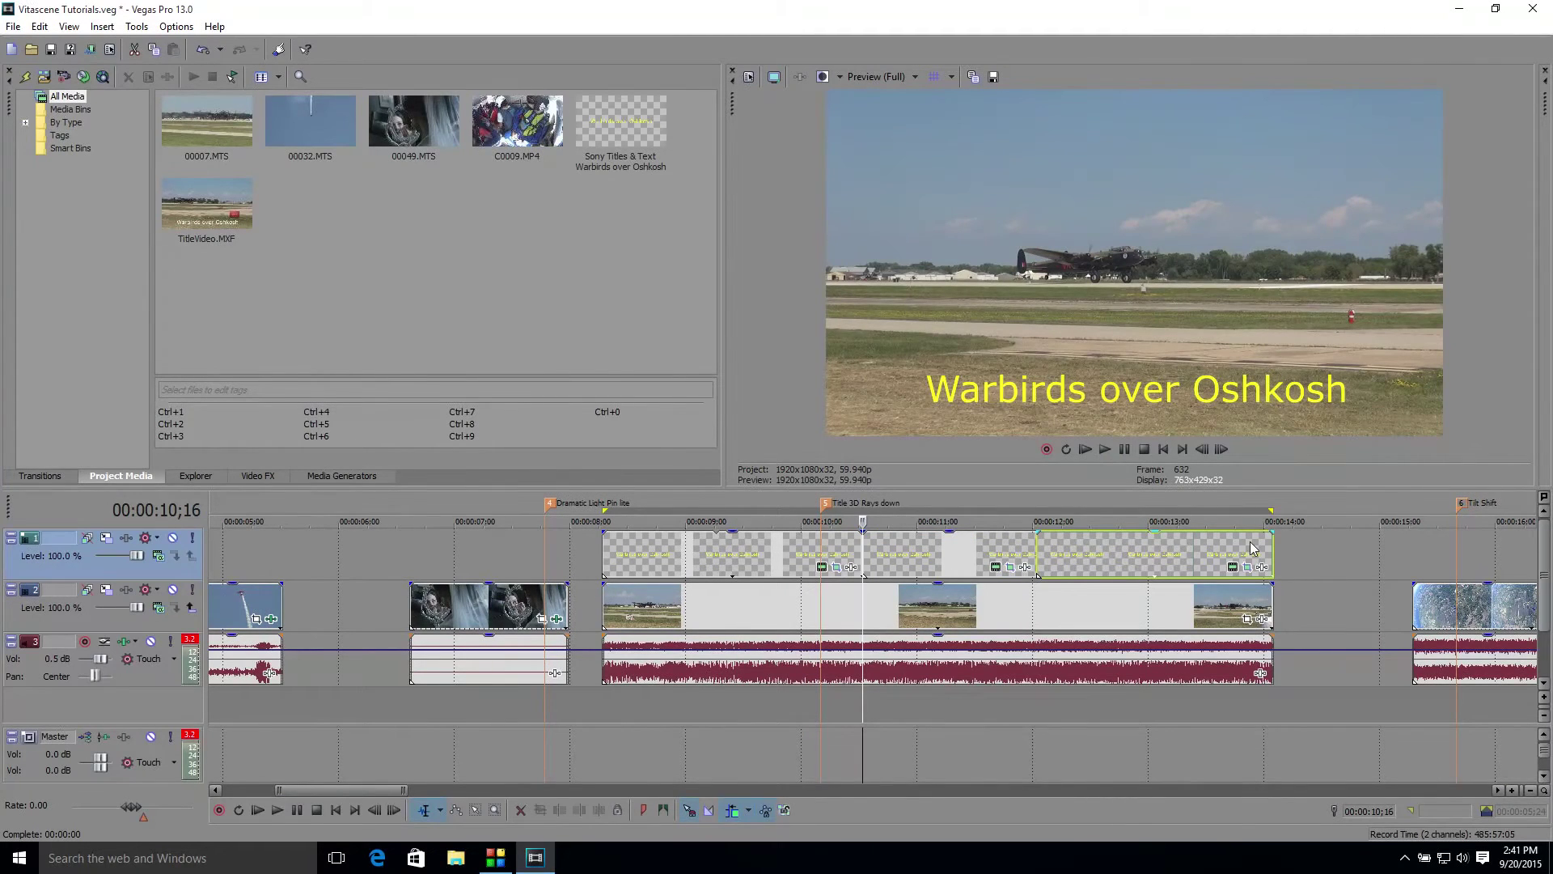
left_click(751, 555)
left_click(927, 555)
left_click(1113, 548)
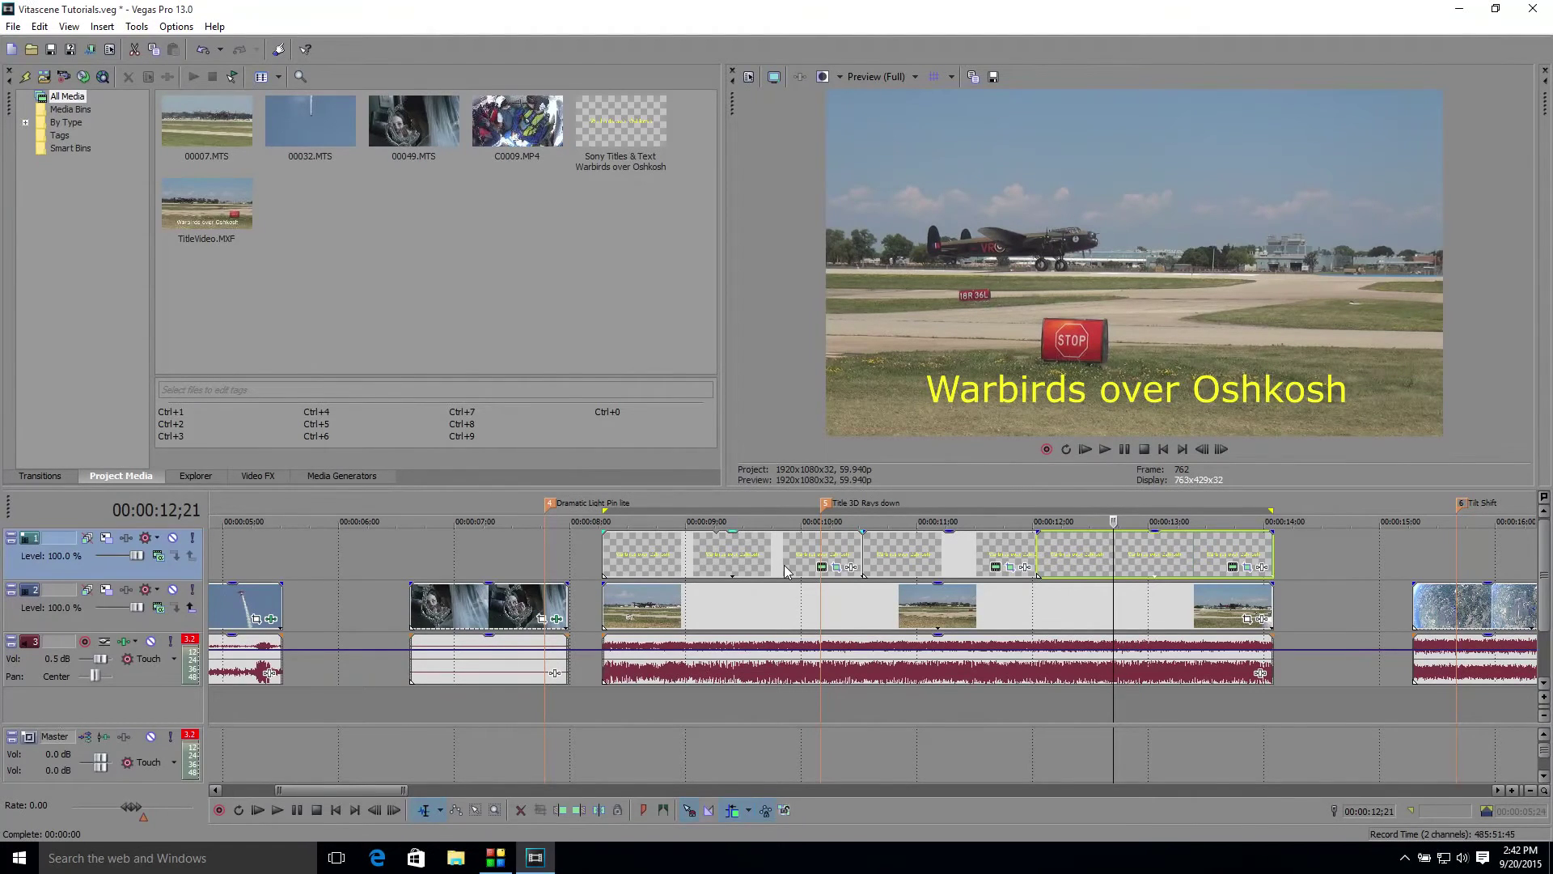
Step: Add the proDAD Vitascene Filter to the middle Warbirds over Oshkosh title segment and open the filter for editing
left_click(902, 554)
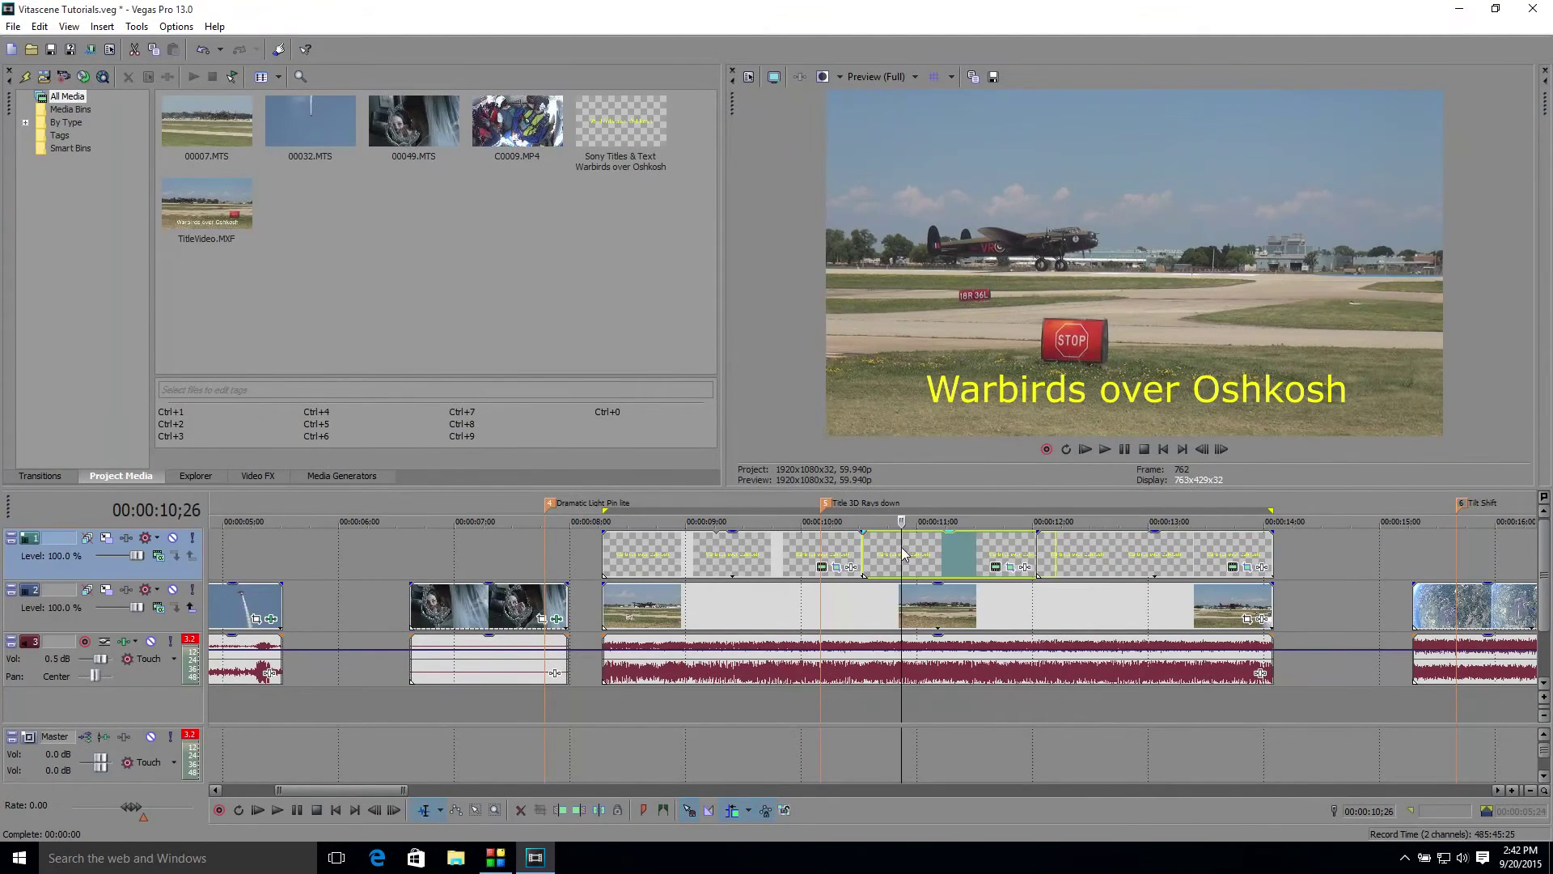
left_click(862, 570)
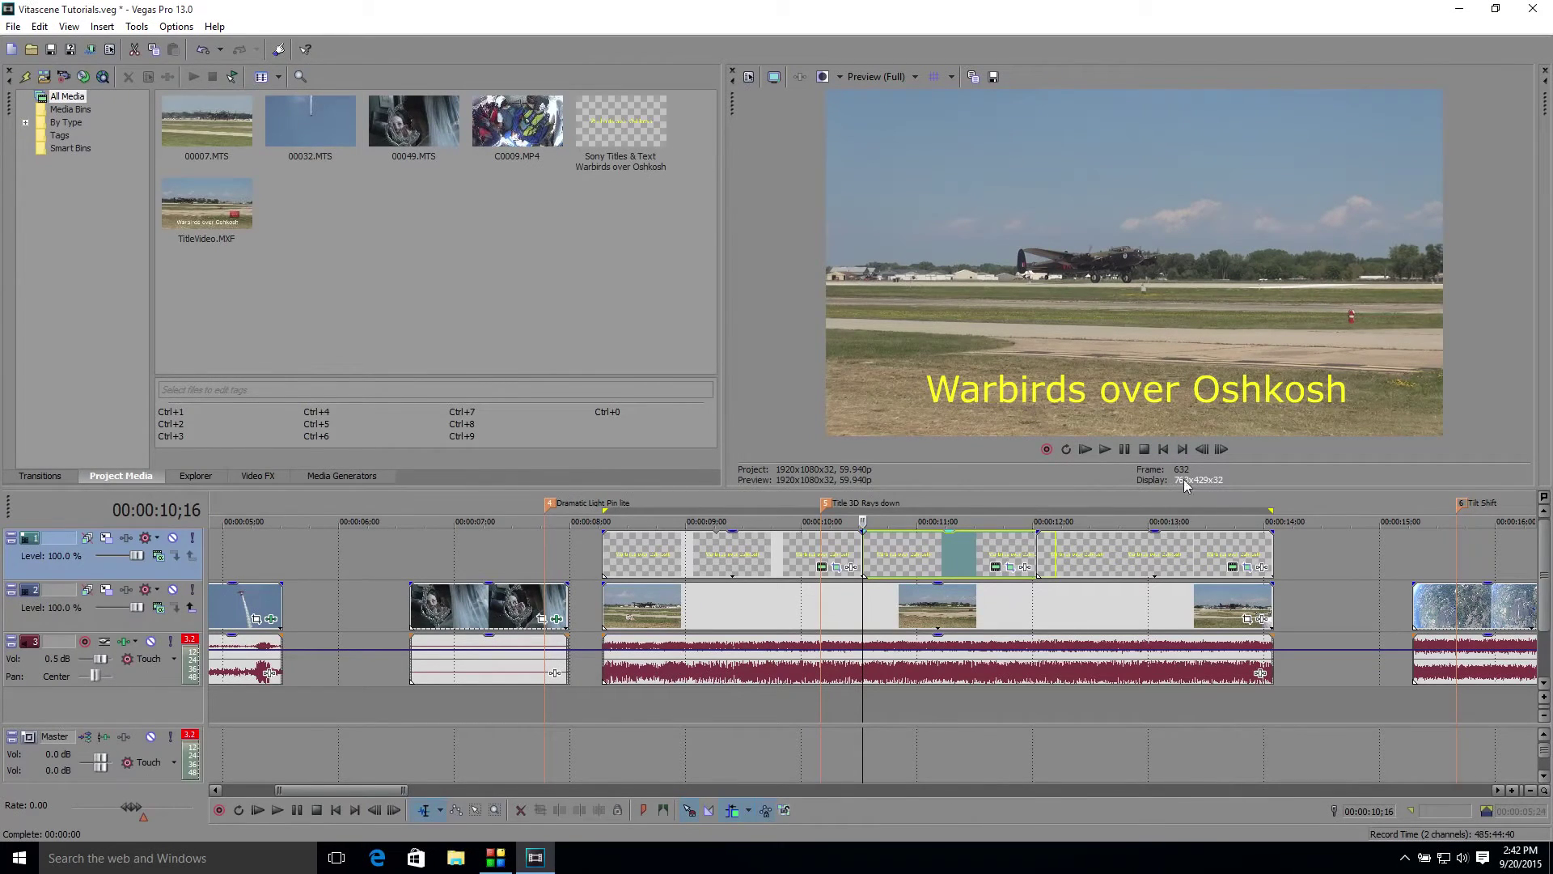
left_click_drag(863, 615, 1036, 614)
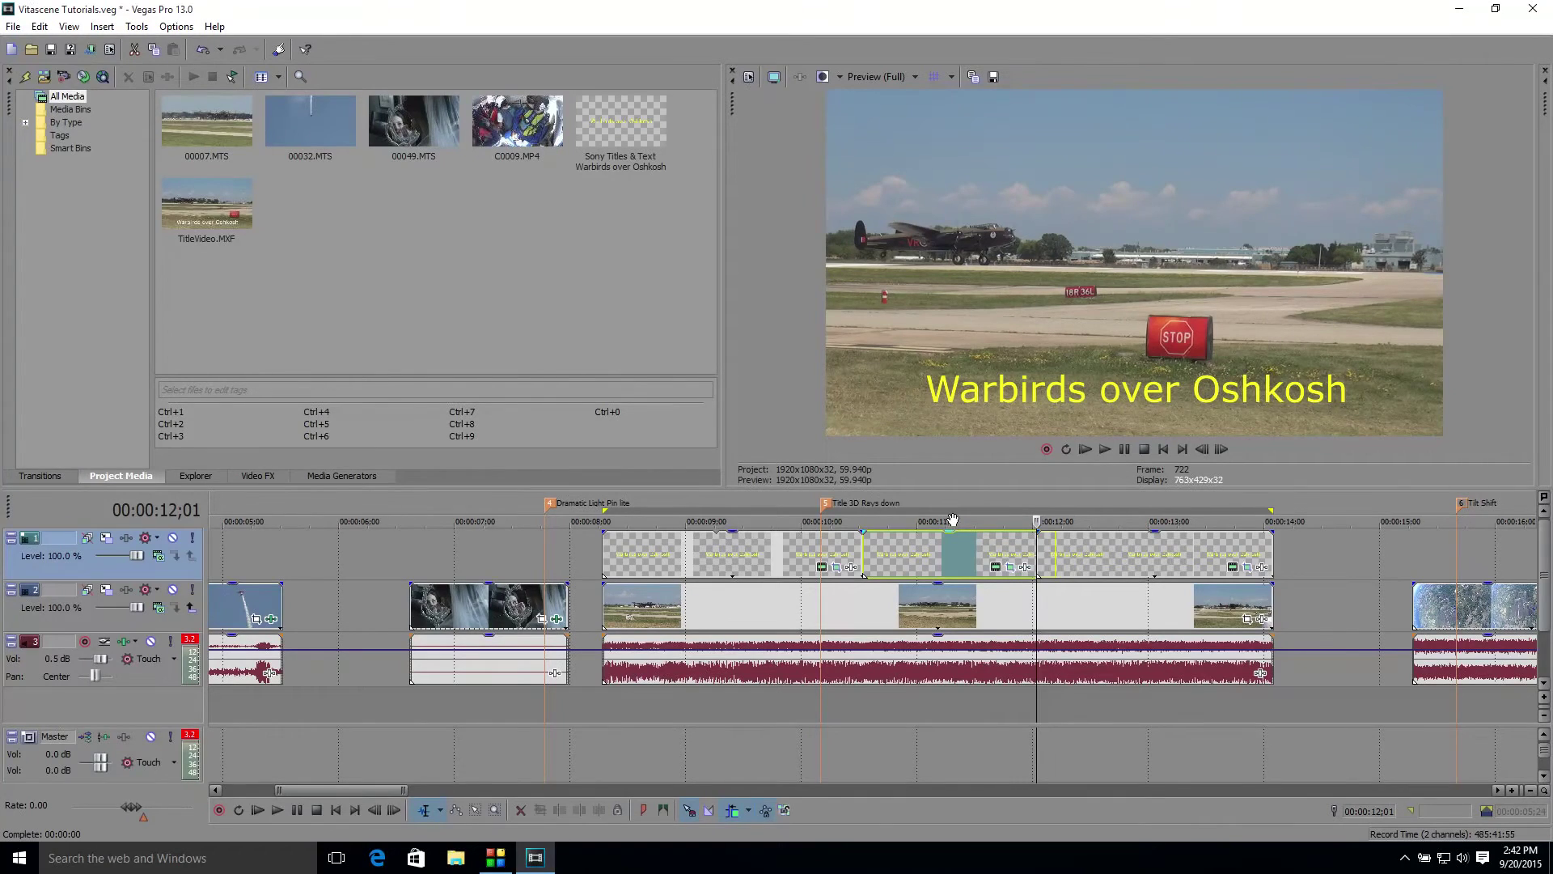
left_click(1026, 570)
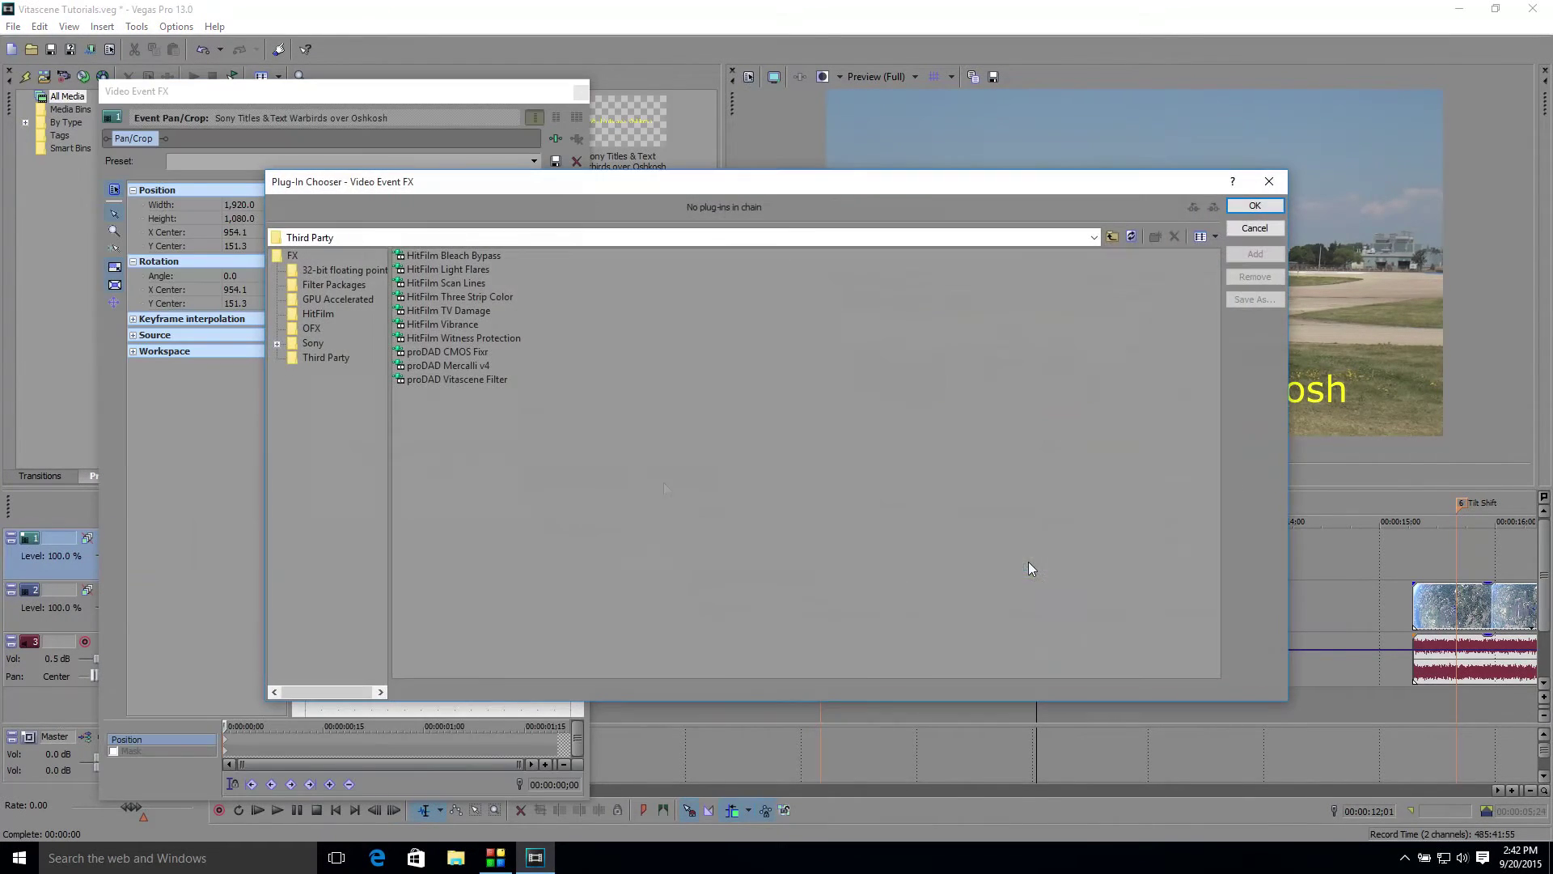
double_click(453, 380)
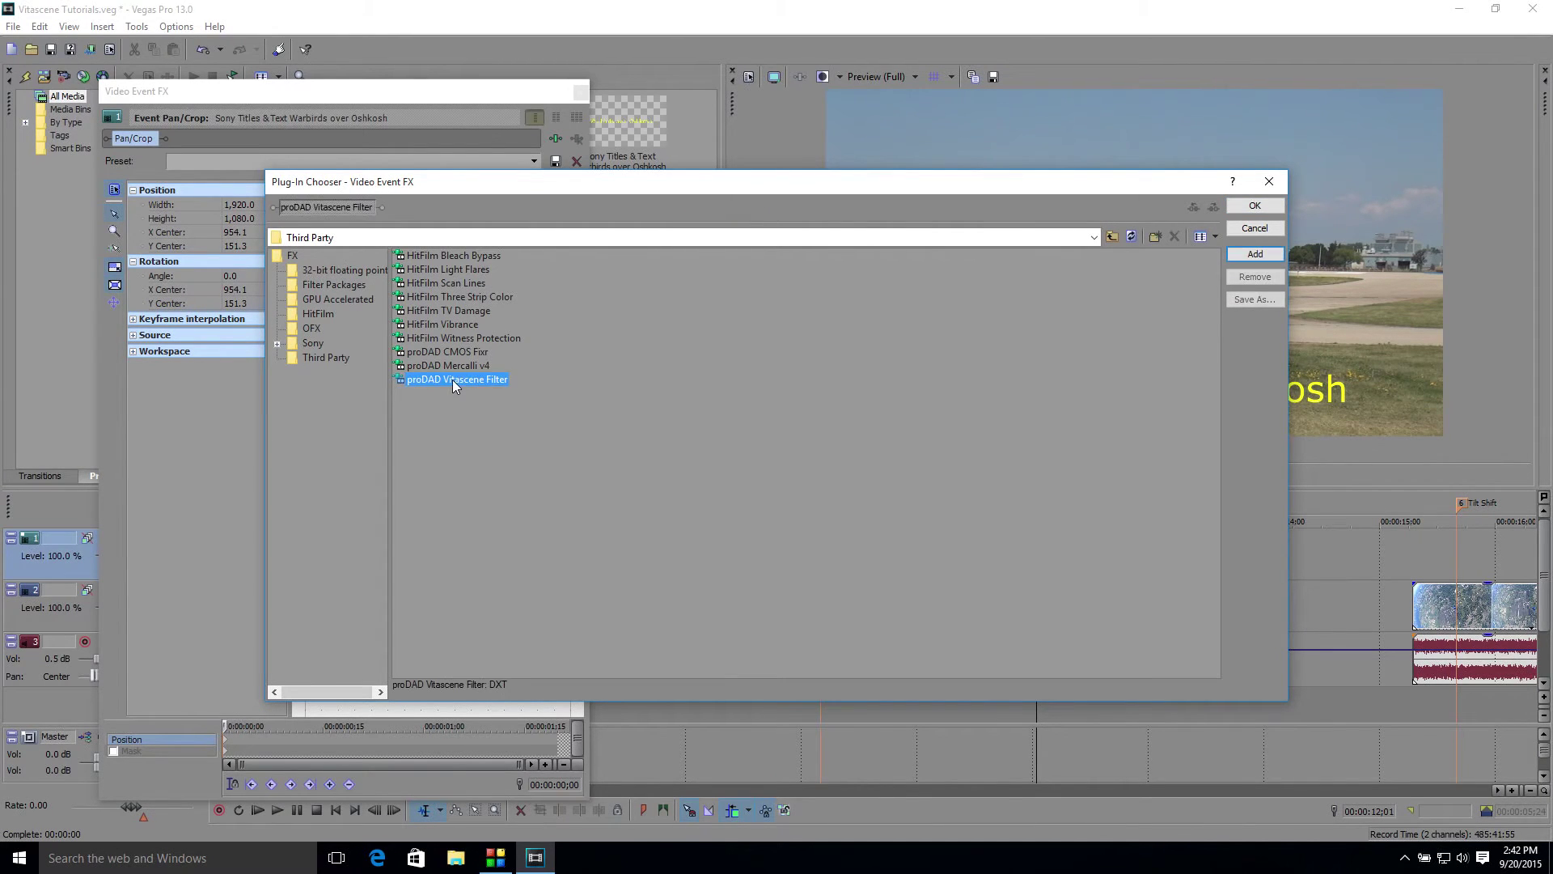
left_click(1254, 207)
left_click(304, 245)
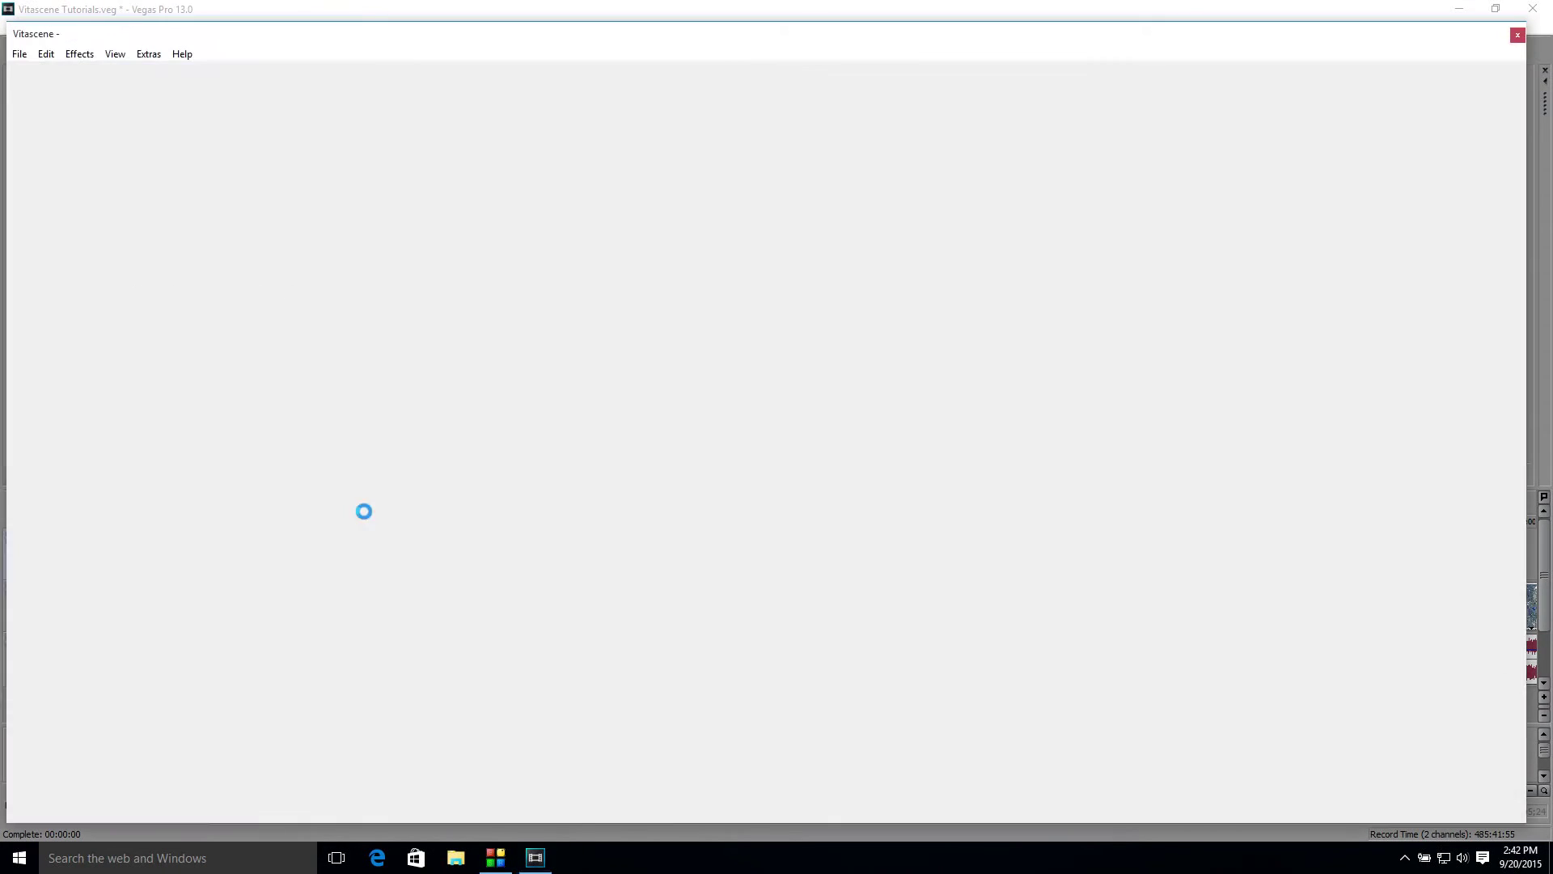
Step: Apply the 3D Rays Down #467 preset from the Text/Logo + Rays group to the title
left_click(513, 99)
mouse_move(515, 239)
left_mouse_down()
mouse_move(513, 133)
mouse_move(514, 259)
mouse_move(532, 301)
mouse_move(518, 188)
mouse_move(513, 219)
left_mouse_up()
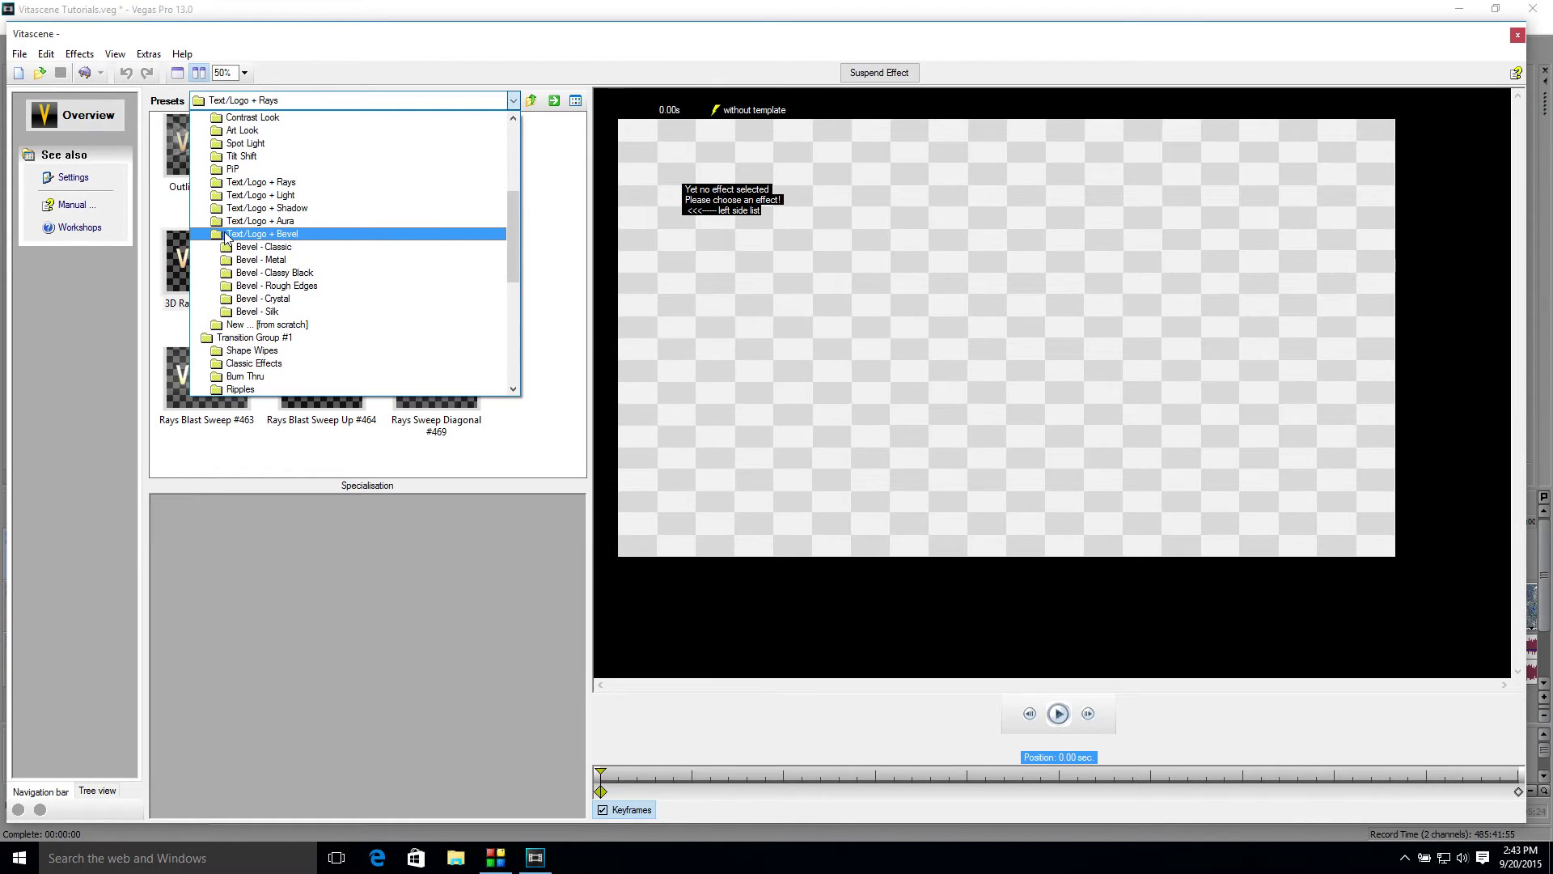
left_click(247, 182)
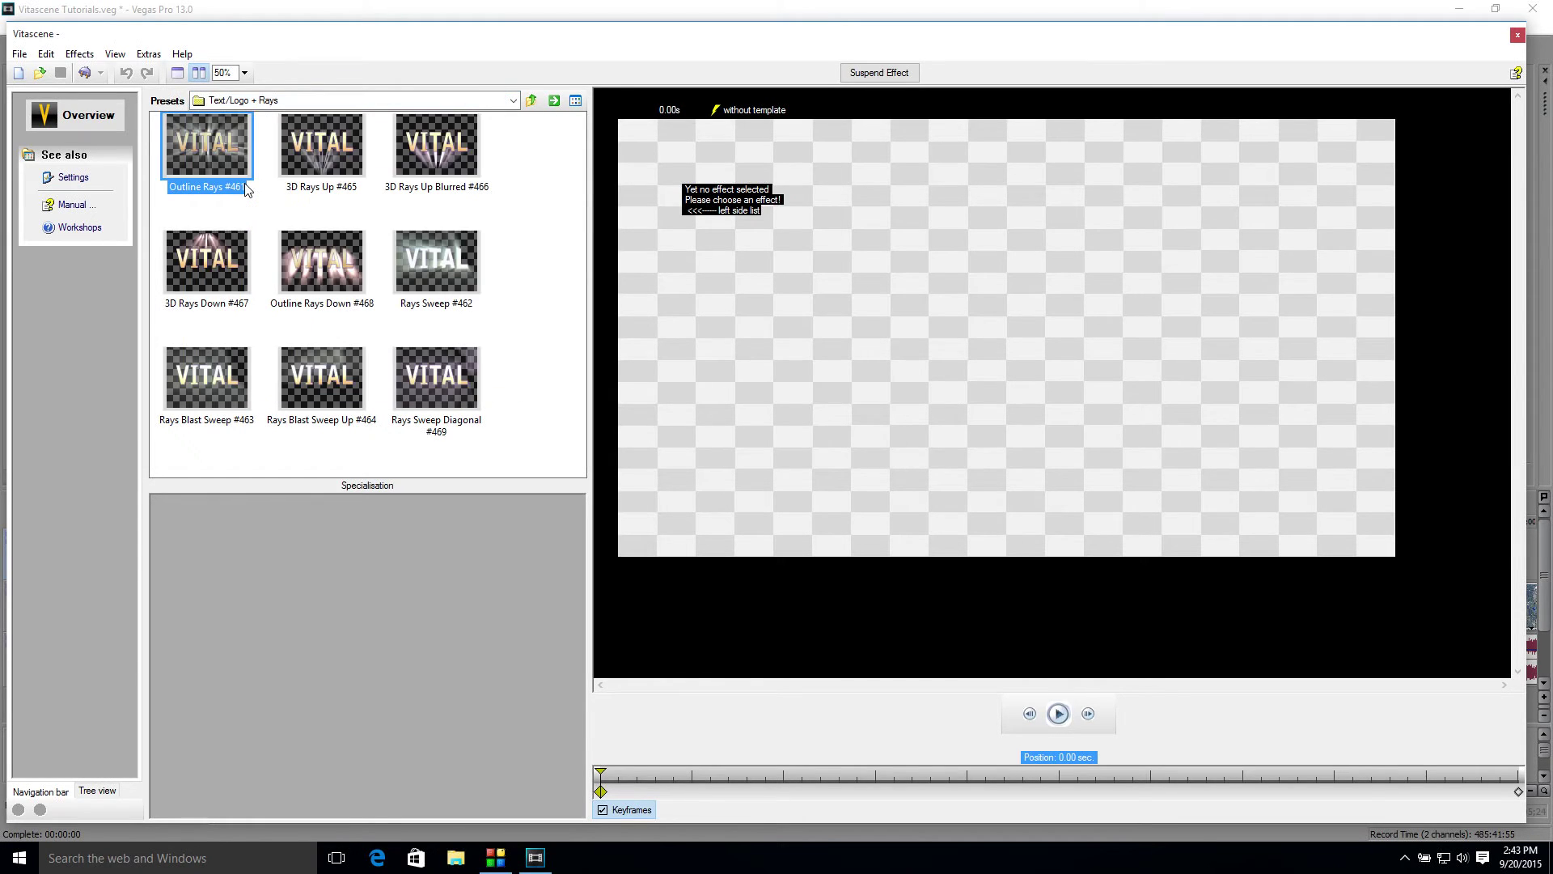
left_click(191, 265)
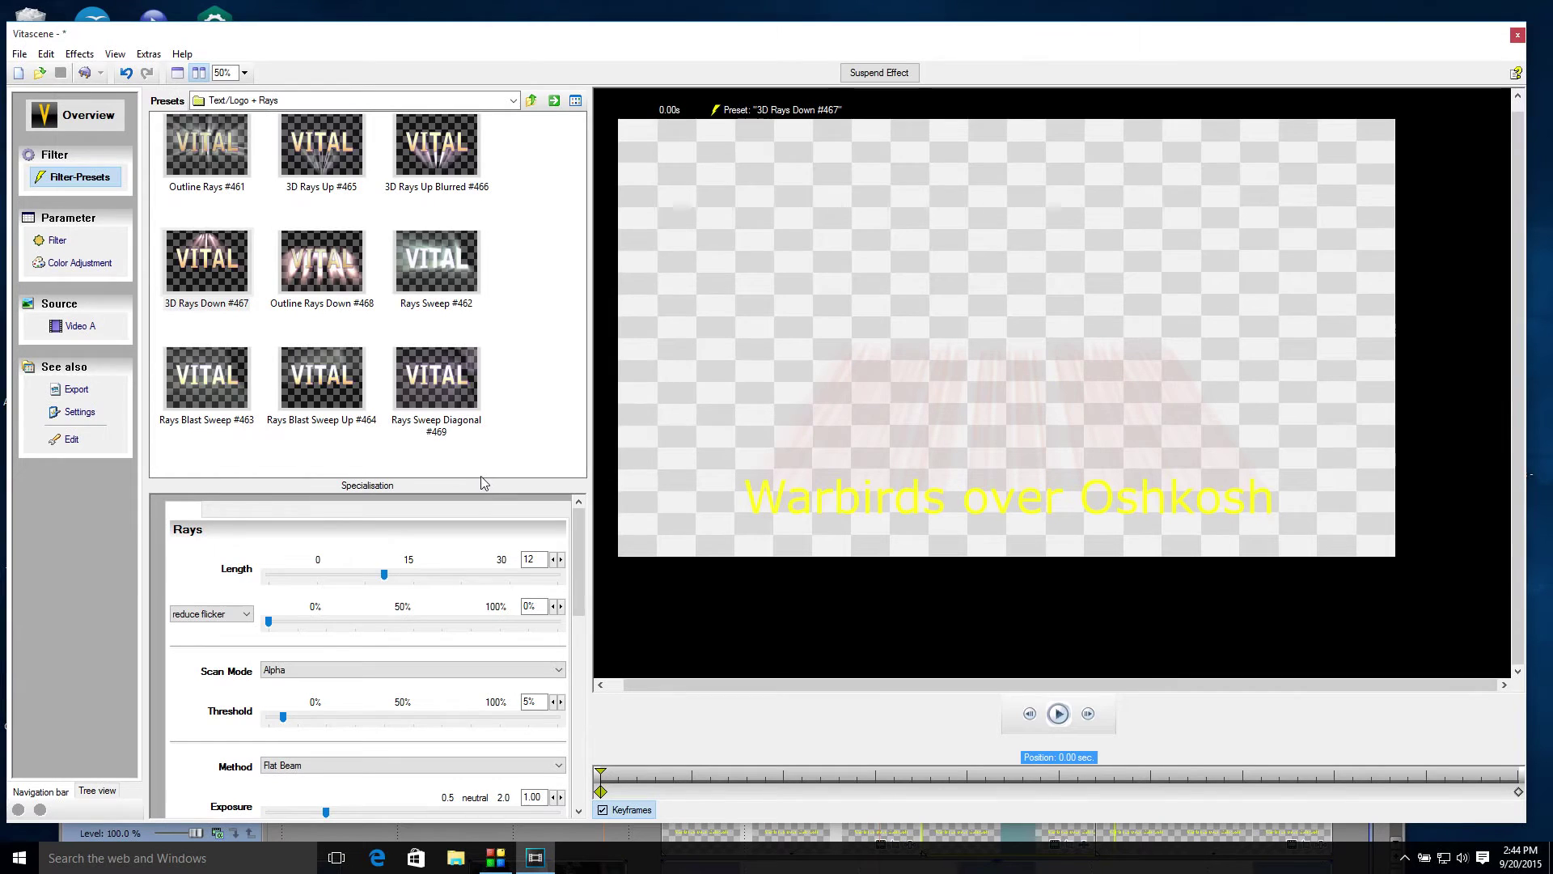
Step: Enlarge the parameter area and move the title effect's first keyframe to 0.98 sec
left_click_drag(488, 483, 463, 189)
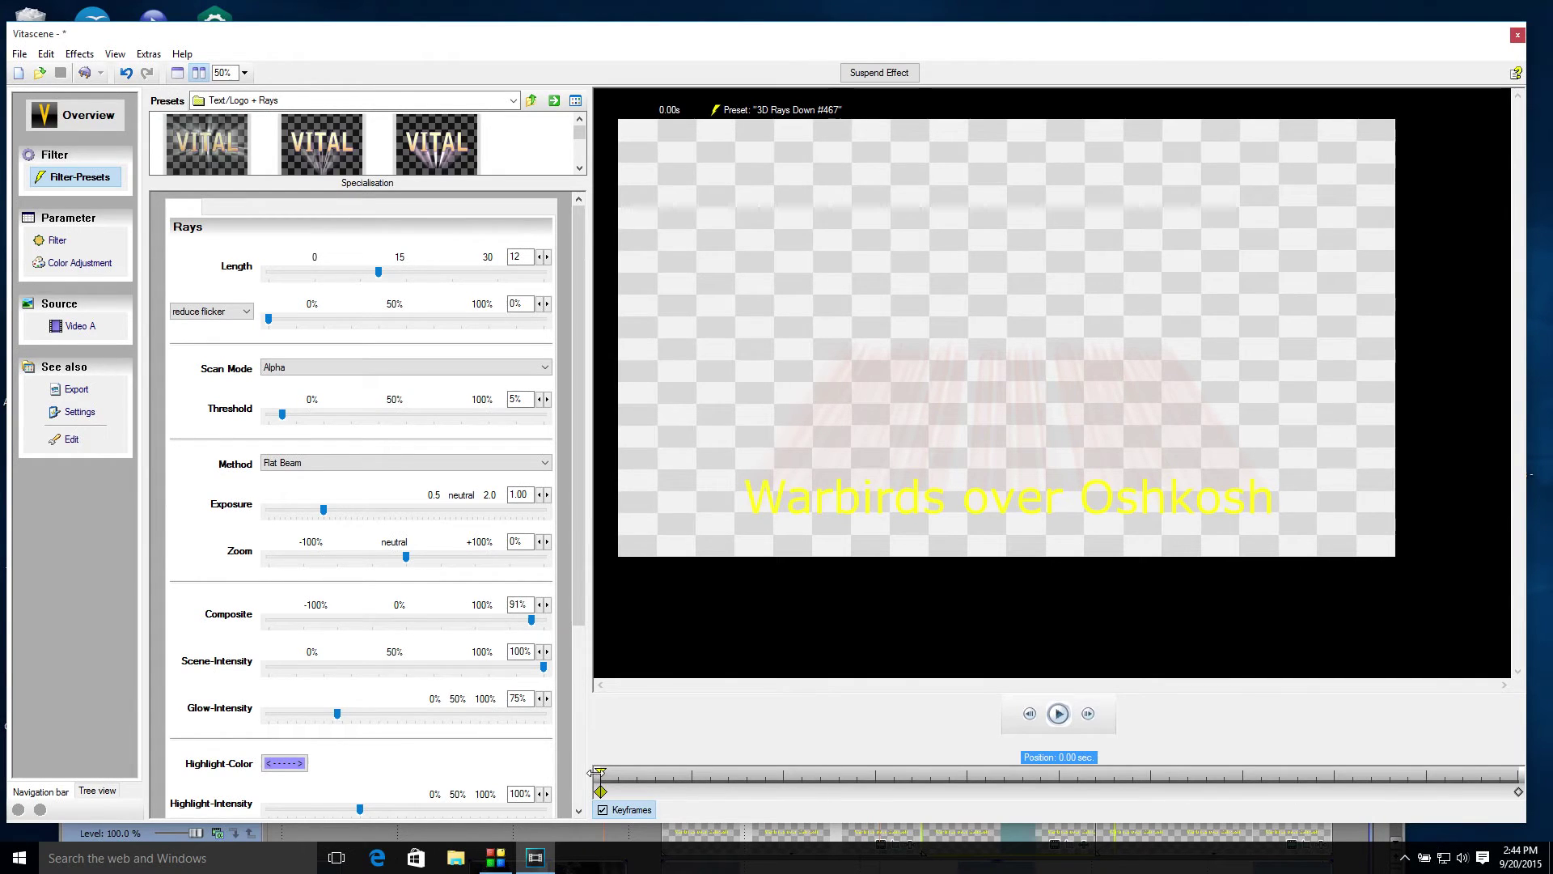
left_click_drag(833, 782, 1400, 783)
left_click(1518, 790)
left_click_drag(1514, 785, 873, 800)
left_click(1519, 792)
left_click_drag(600, 797, 775, 793)
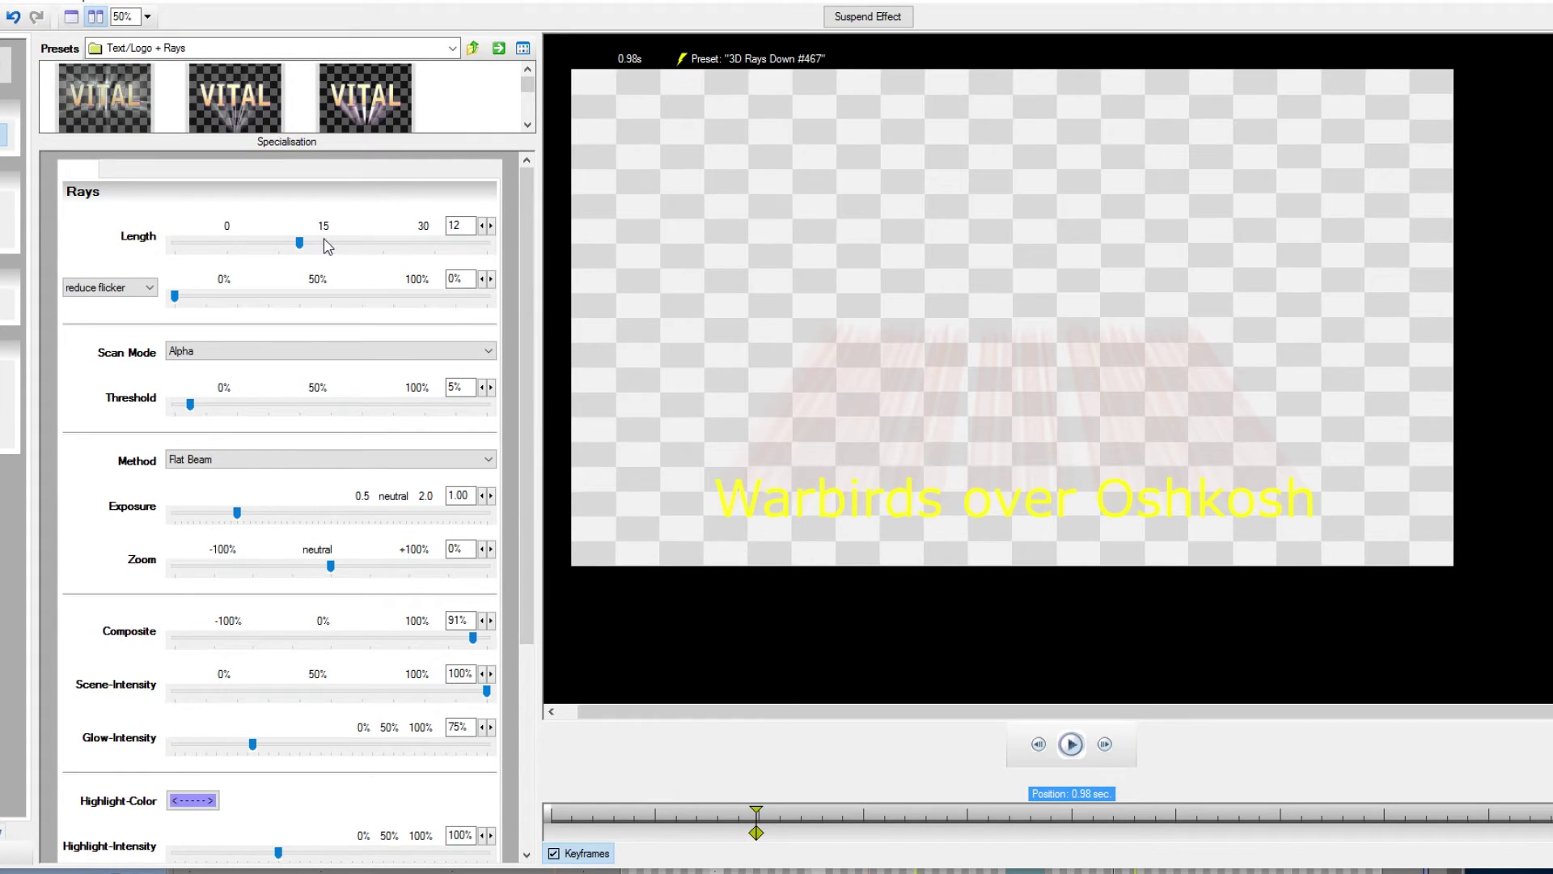
Step: Set the rays' Length to 6 and Exposure to 0.91 on the 0.98 sec keyframe
left_click_drag(292, 251, 242, 245)
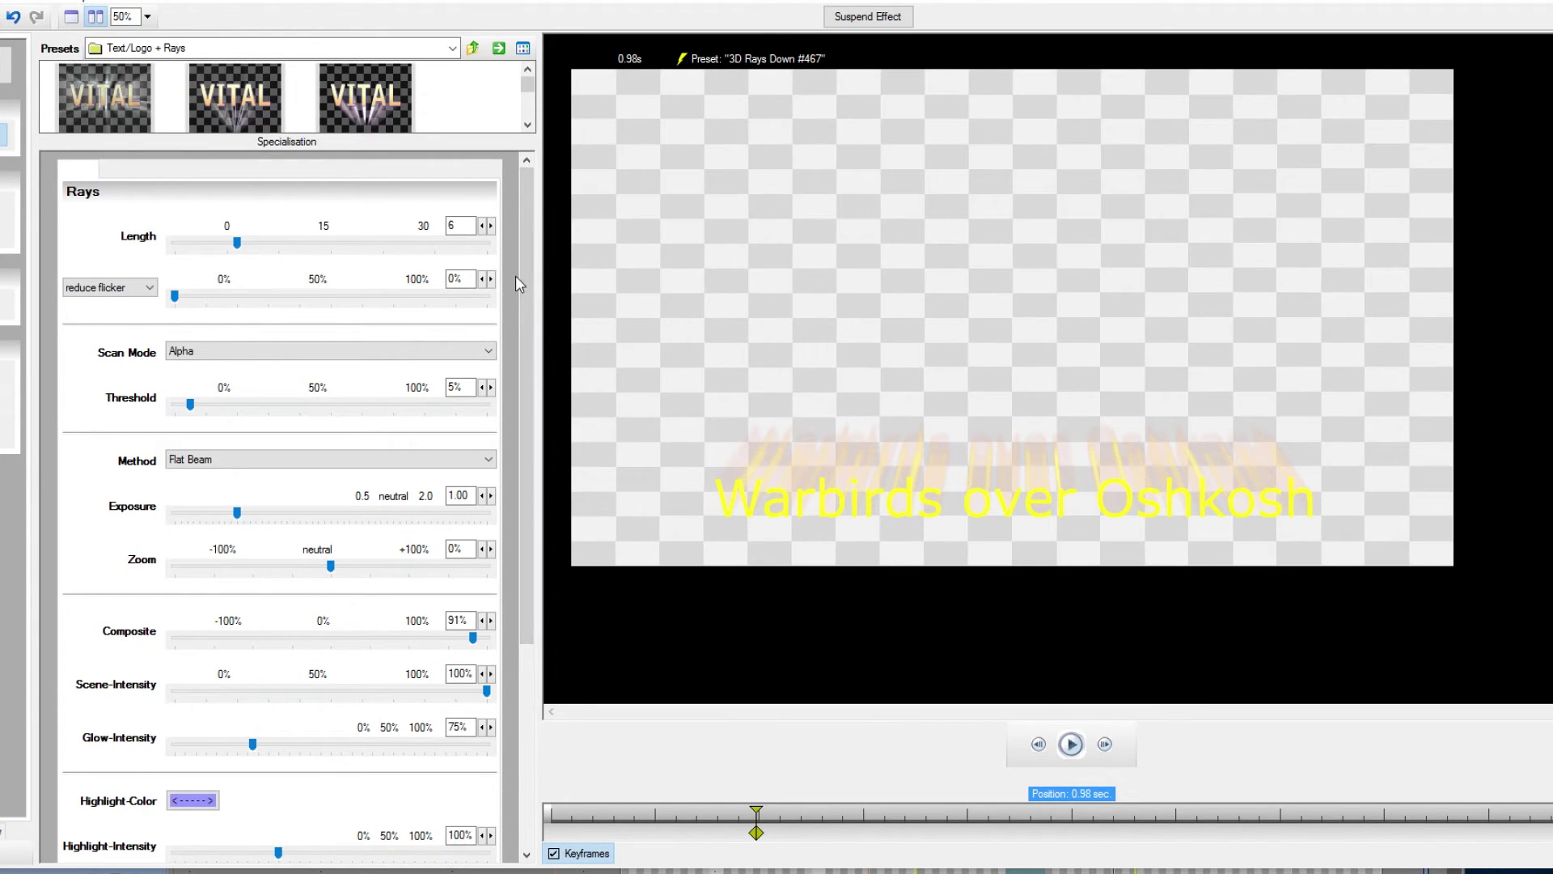
left_click_drag(529, 265, 529, 378)
left_click_drag(240, 351, 233, 354)
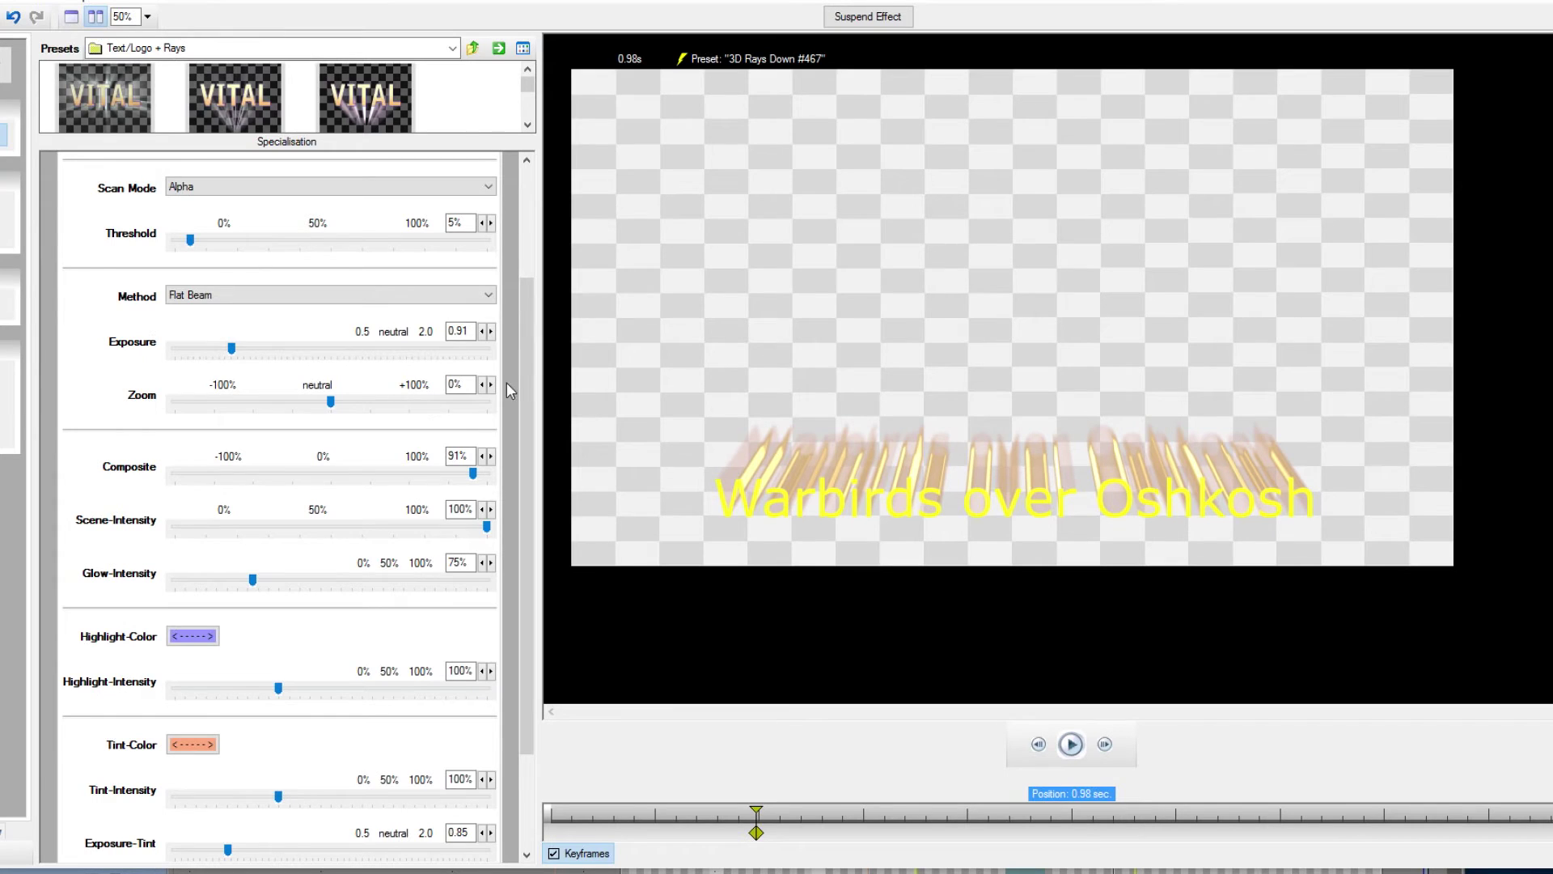
Step: Set the rays' Glow-Intensity to 101% and change their Highlight-Color to bright green
left_click_drag(521, 361, 522, 398)
scroll(527, 431, "down", 2)
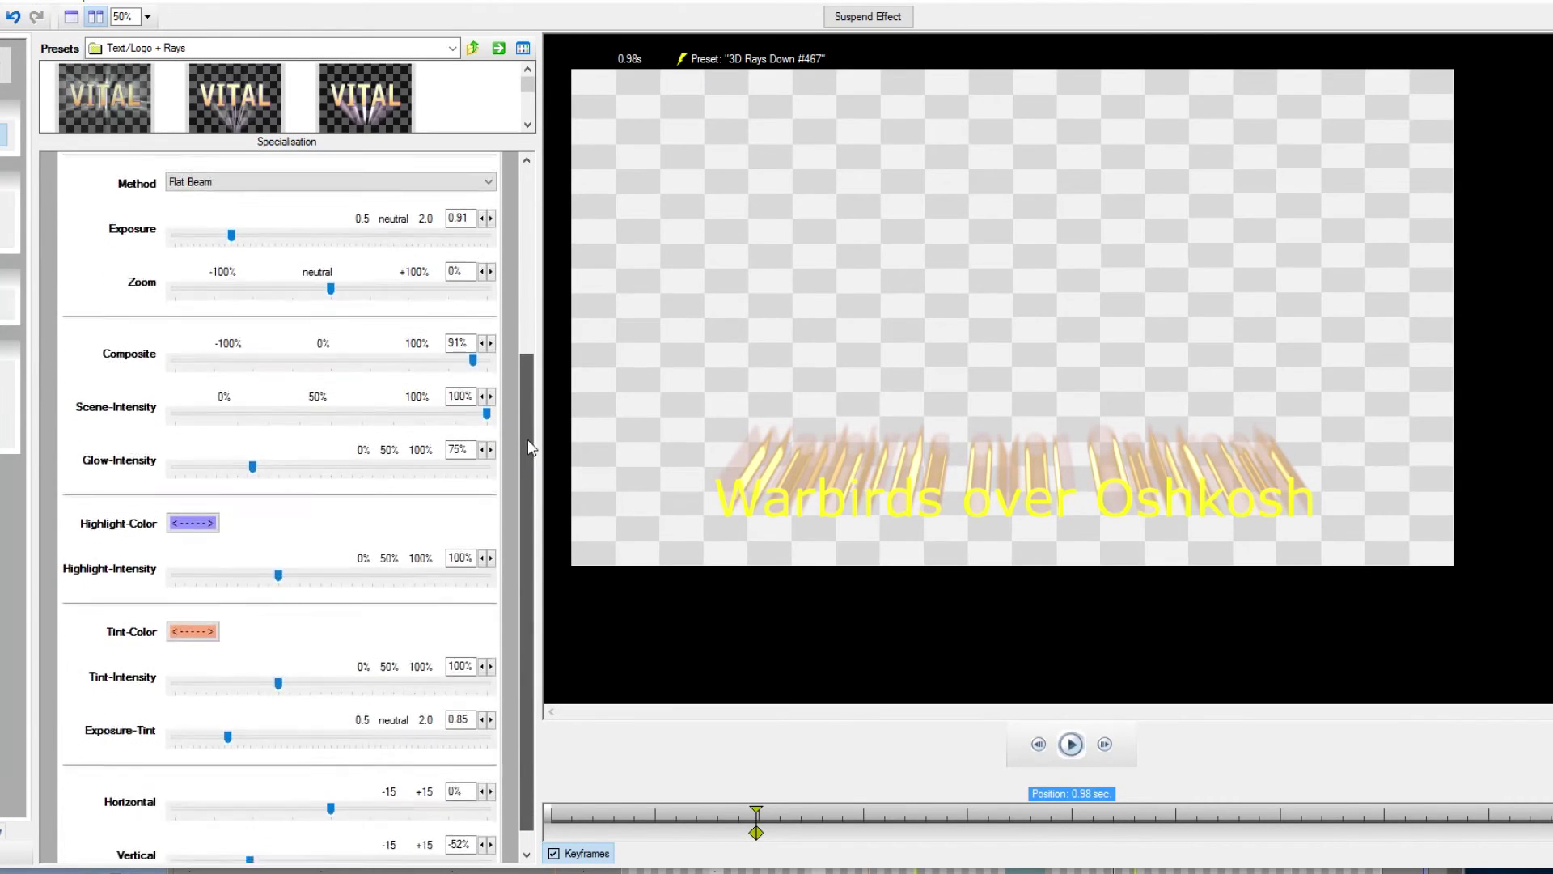
left_click_drag(264, 455, 286, 456)
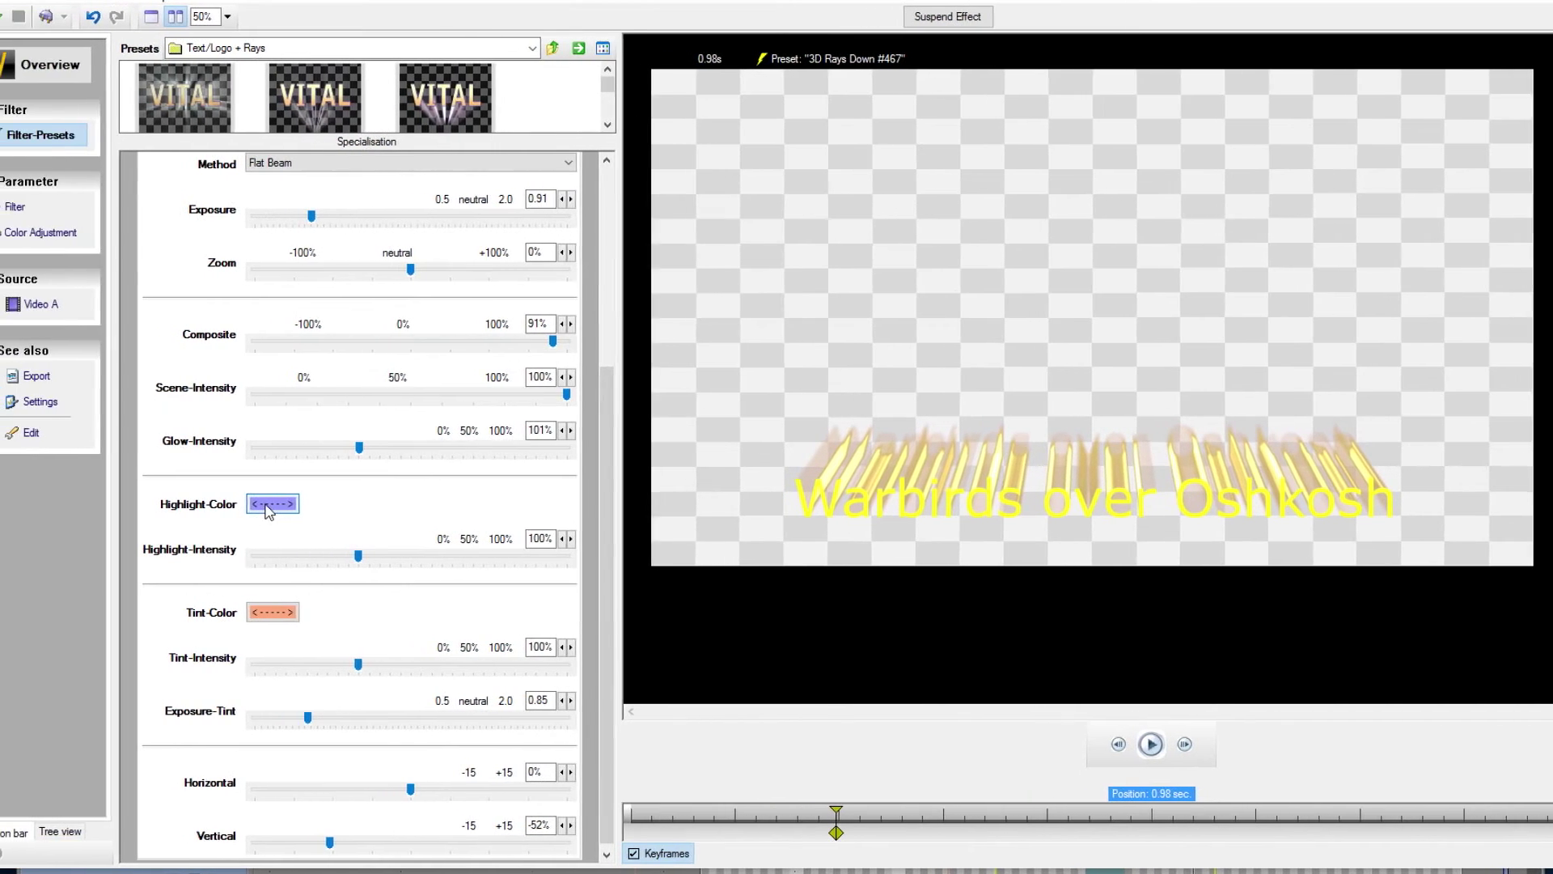
left_click(227, 505)
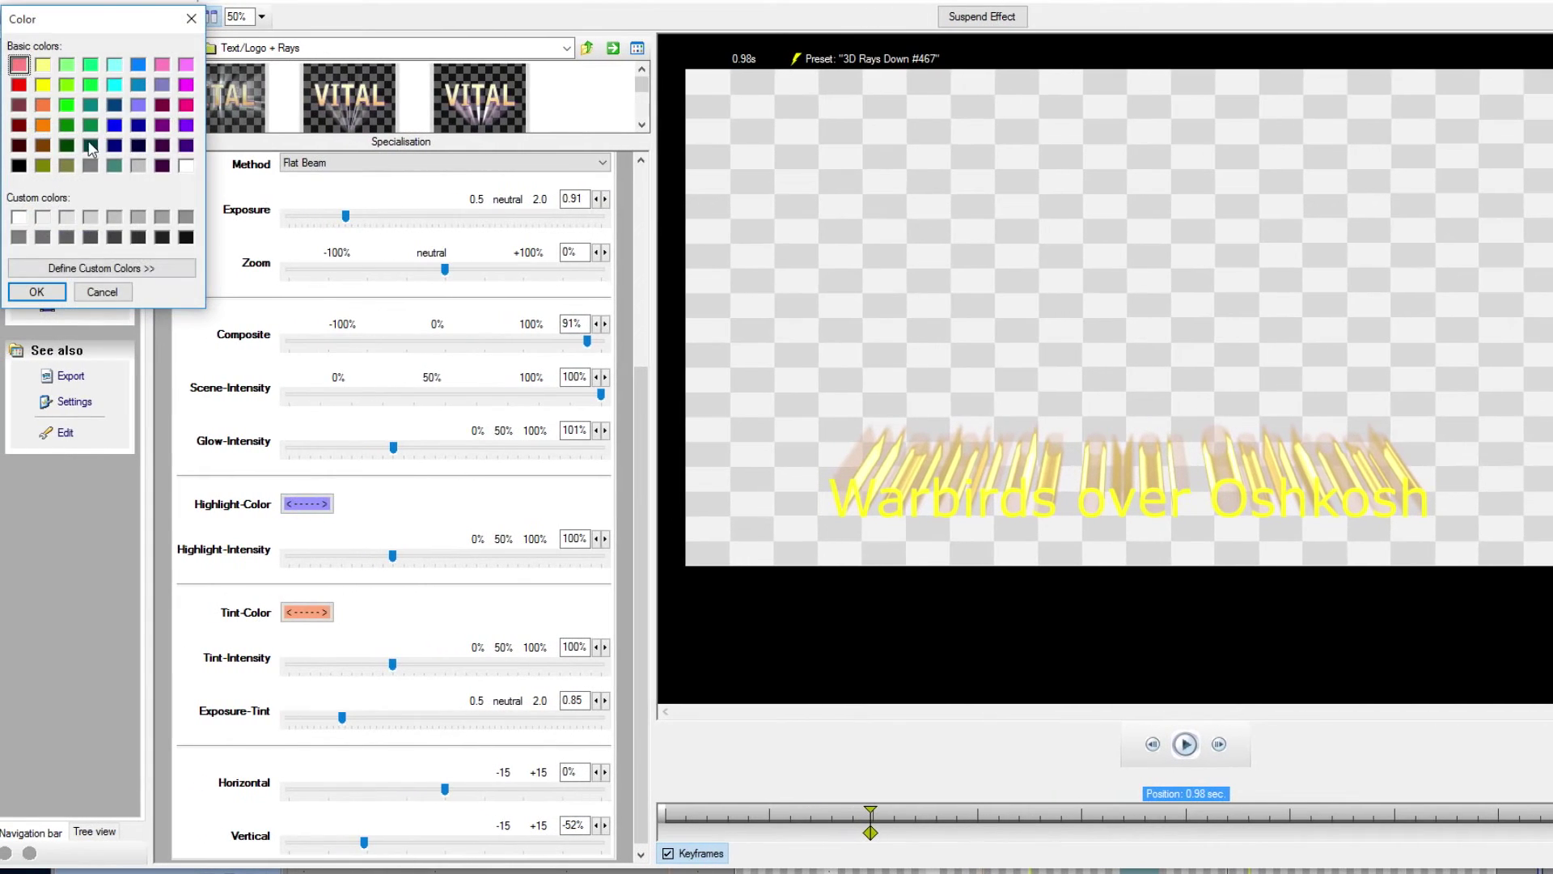
left_click(66, 106)
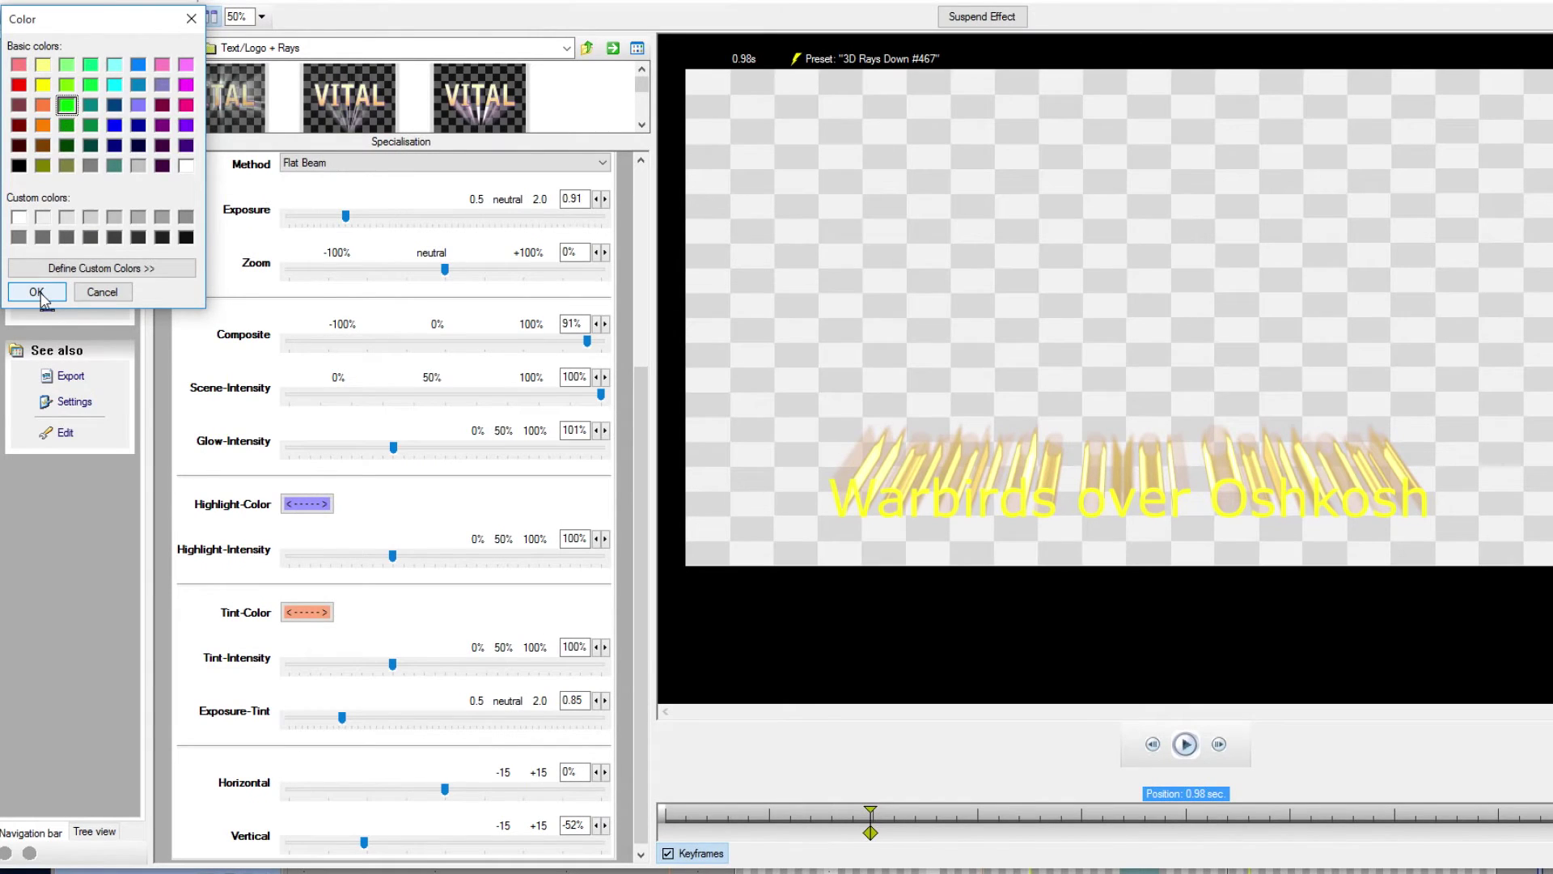
left_click(38, 293)
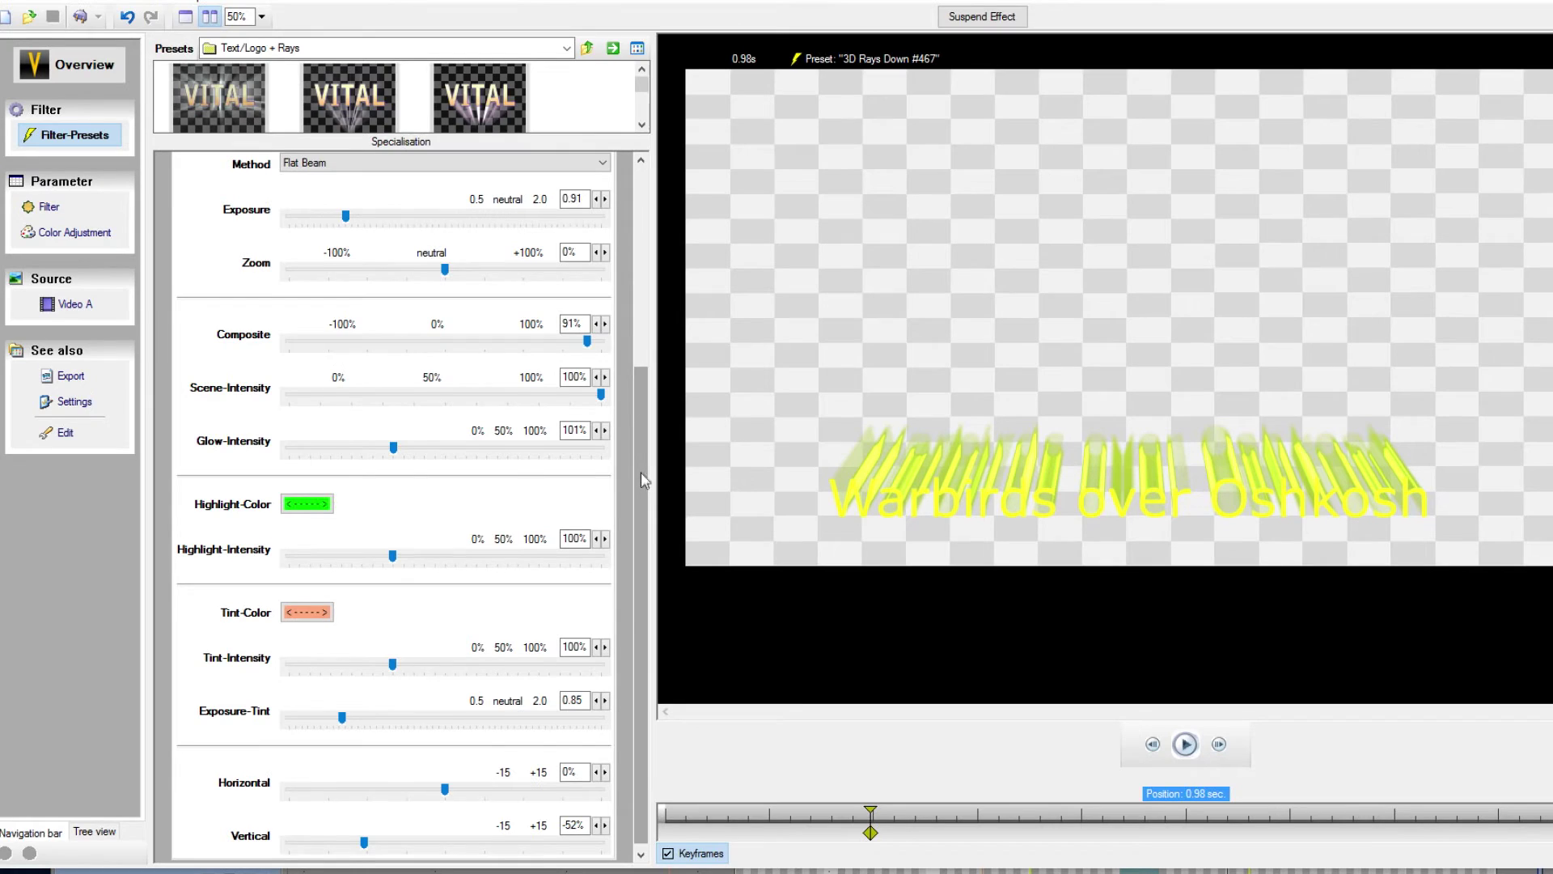
Step: Move the title effect's keyframe to 0.75 sec and set the rays' Horizontal value there to -2%
scroll(640, 478, "down", 1)
left_click_drag(445, 785, 409, 791)
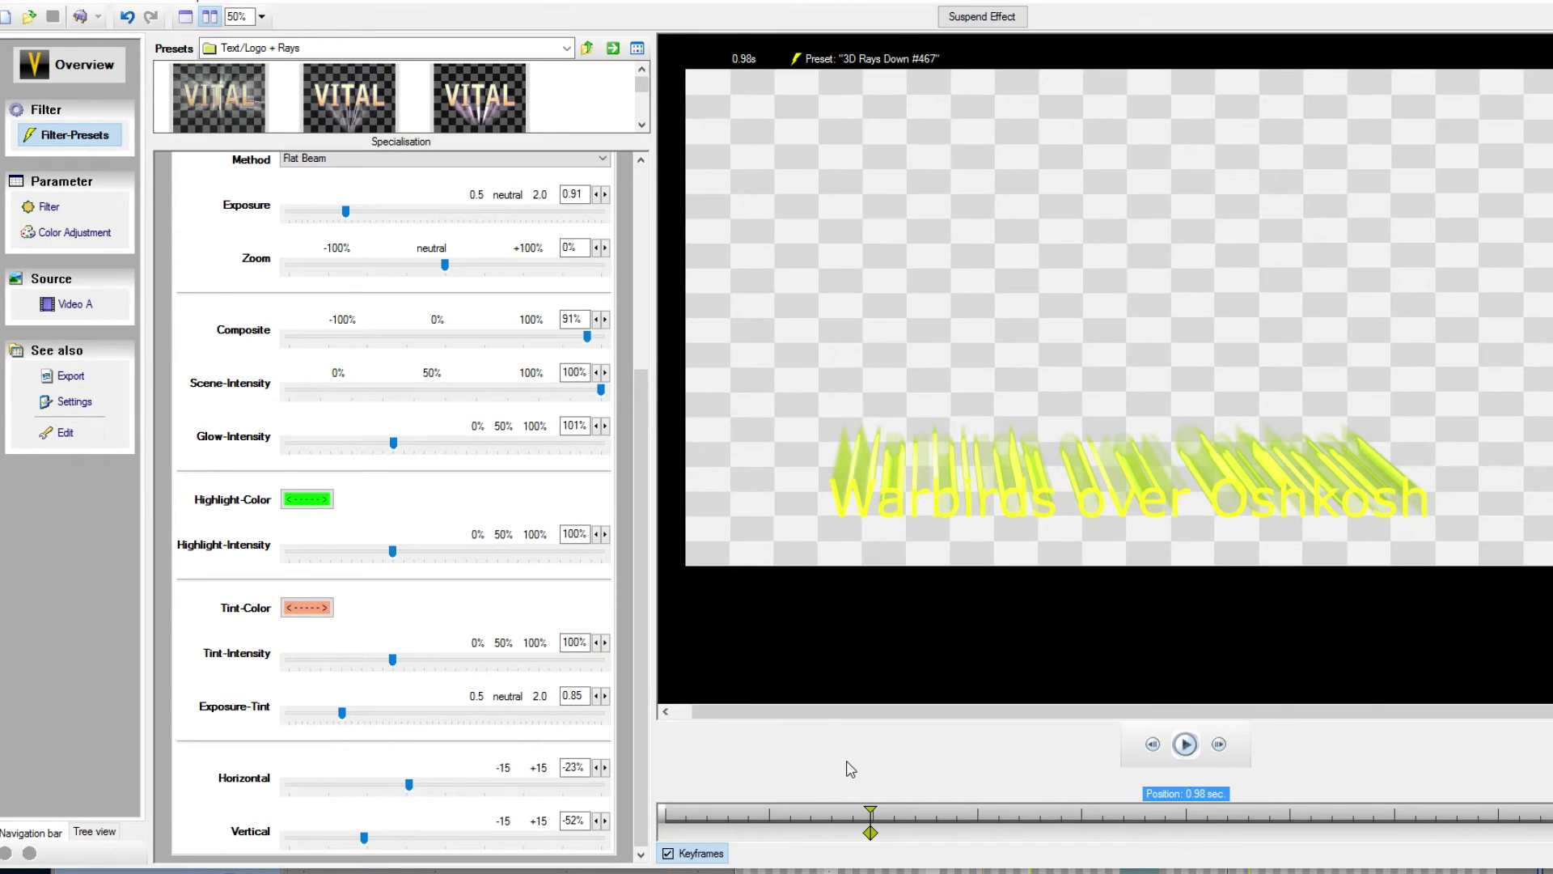
left_click(870, 833)
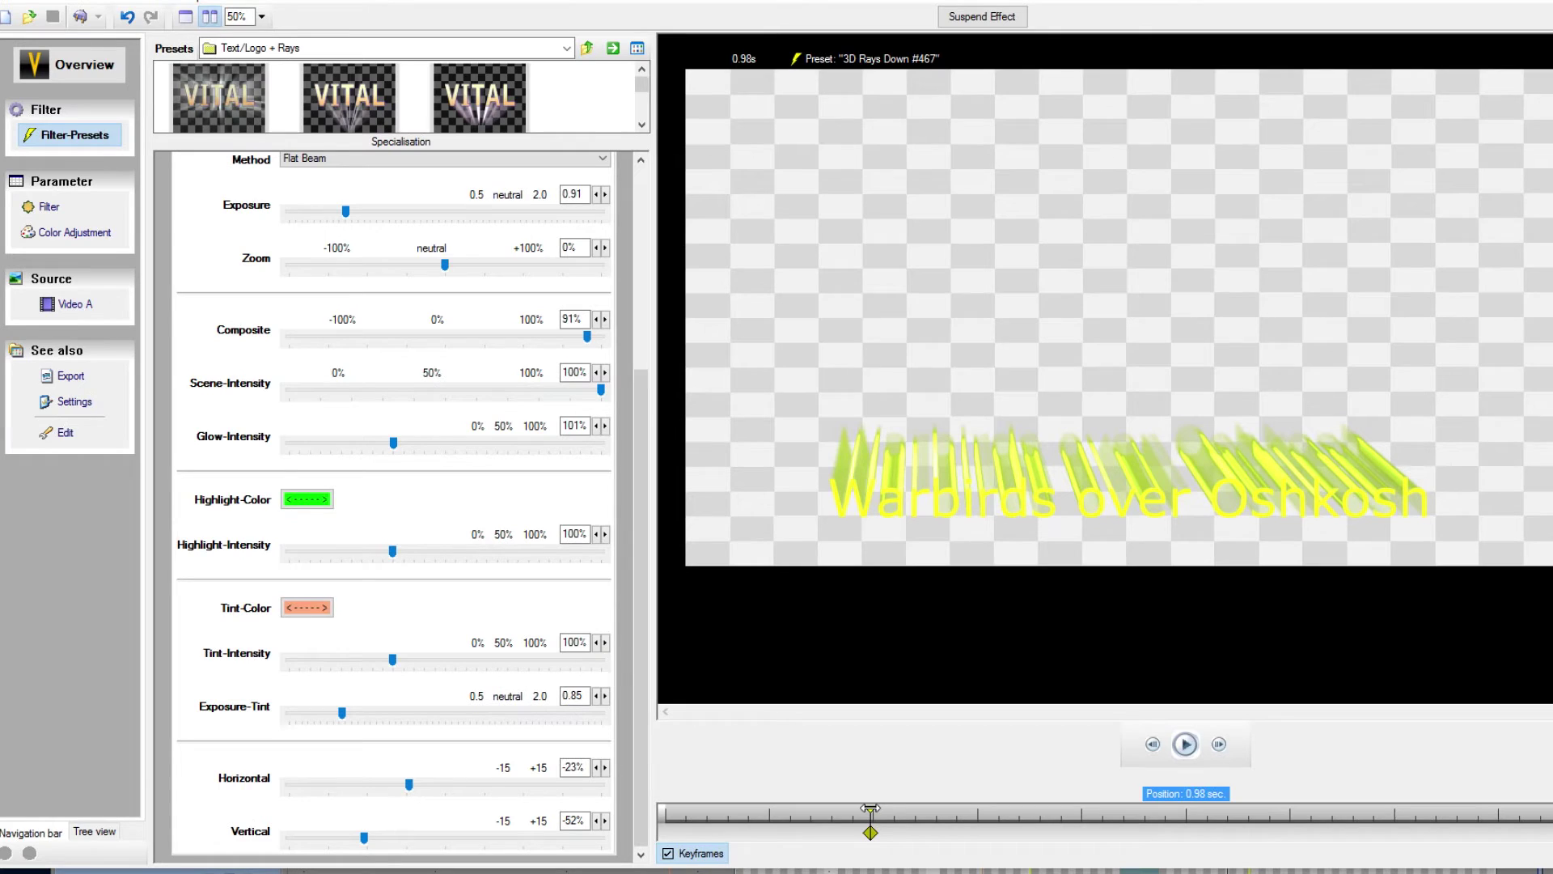
left_click_drag(867, 811, 860, 812)
left_click_drag(866, 832, 822, 832)
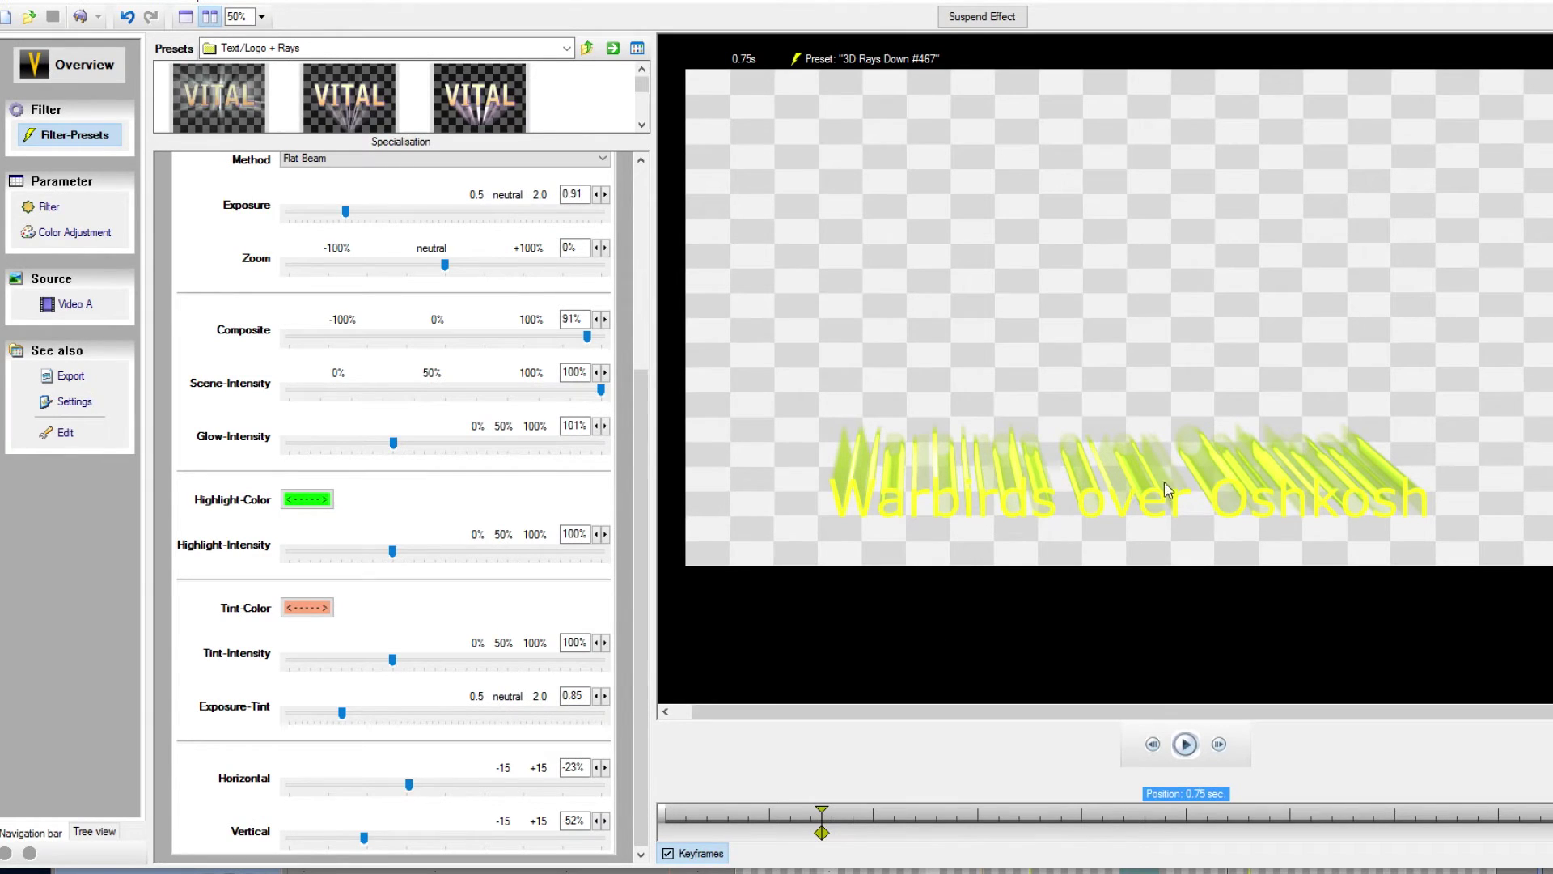
left_click_drag(409, 789, 442, 784)
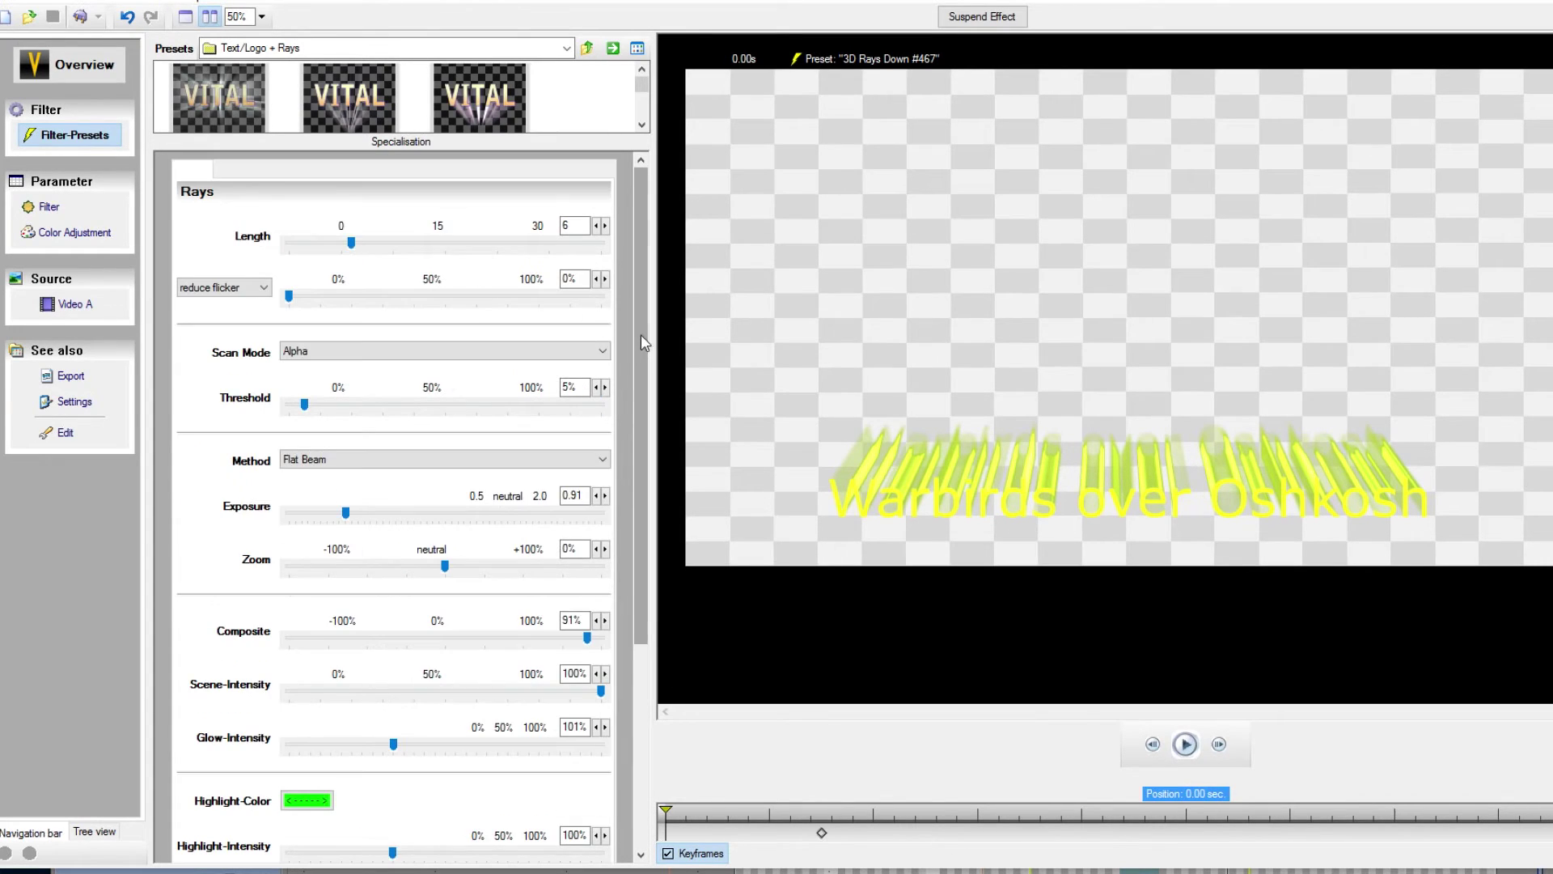
Step: At 0.00 sec, set the rays' Length to 0 and Horizontal to -100%
mouse_move(641, 333)
left_mouse_down()
mouse_move(648, 642)
mouse_move(641, 324)
left_mouse_up()
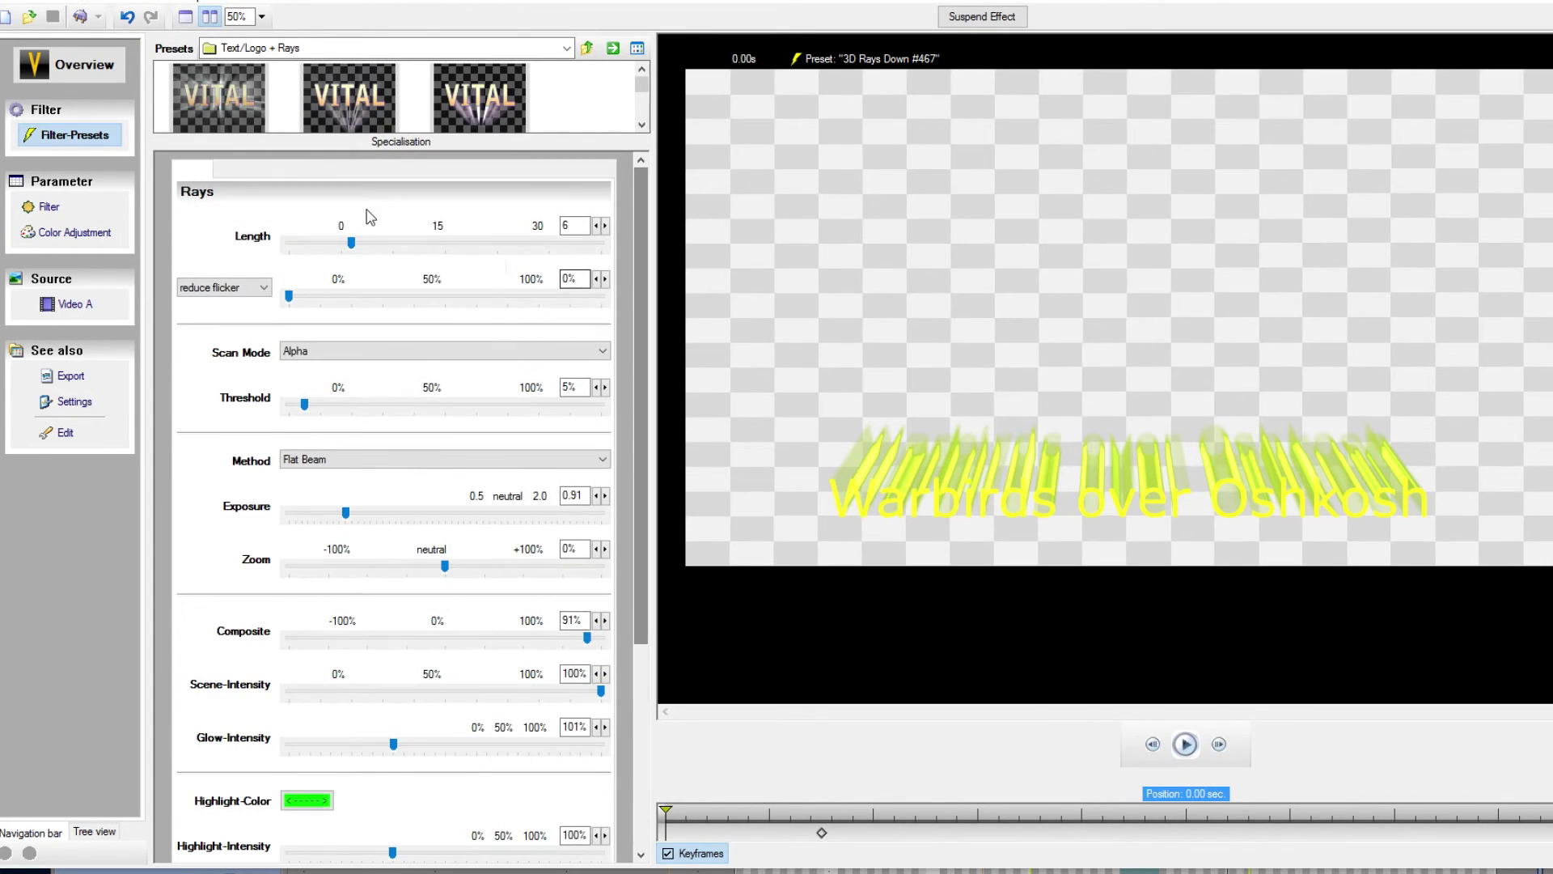
left_click_drag(354, 247, 269, 253)
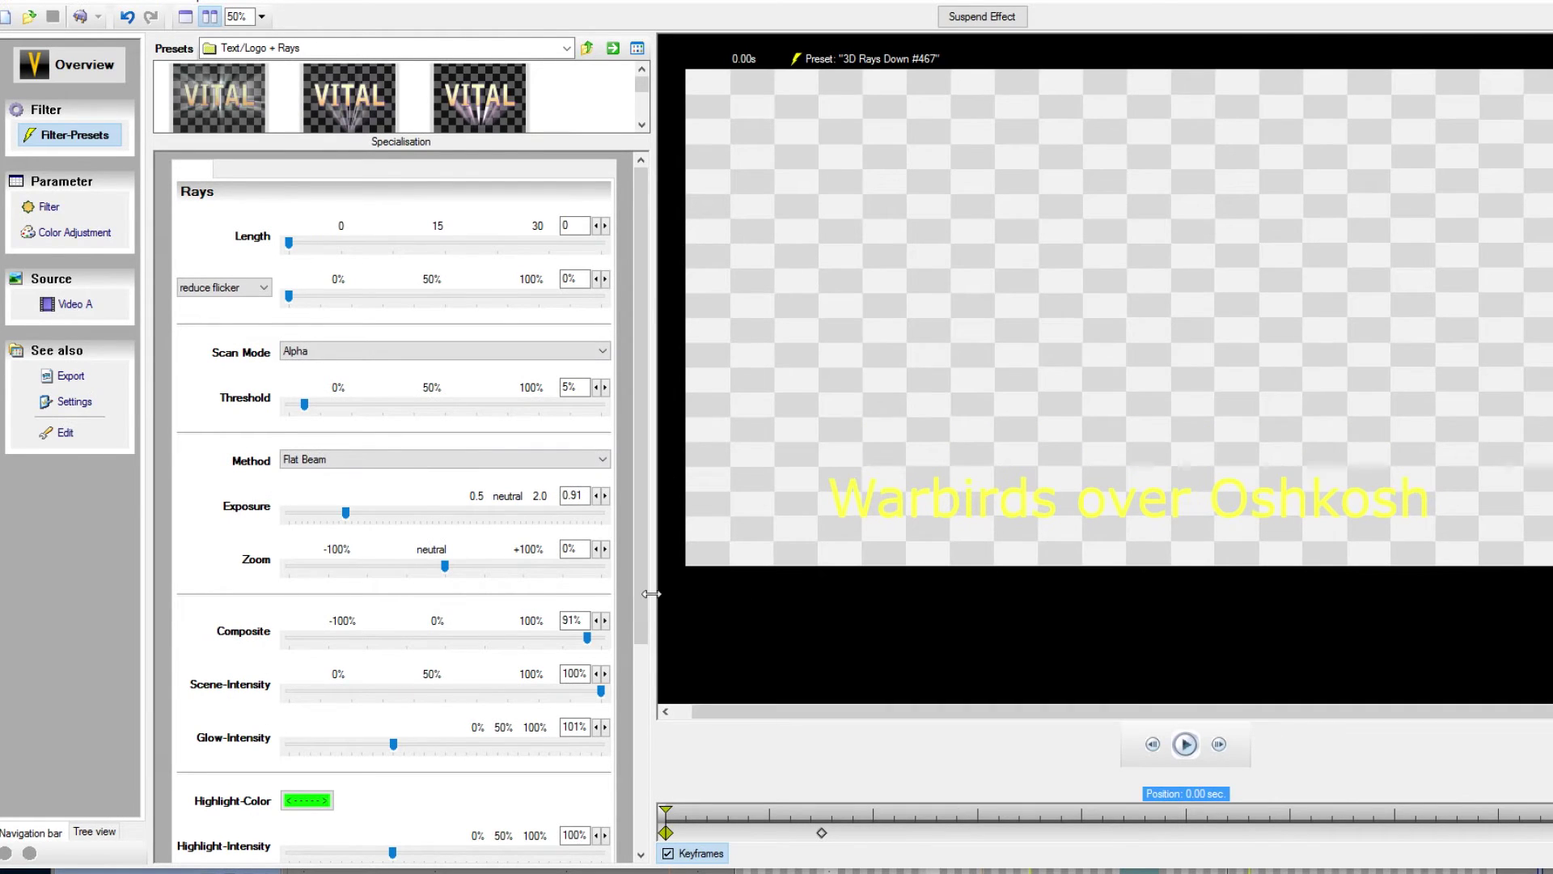
left_click_drag(641, 578, 634, 821)
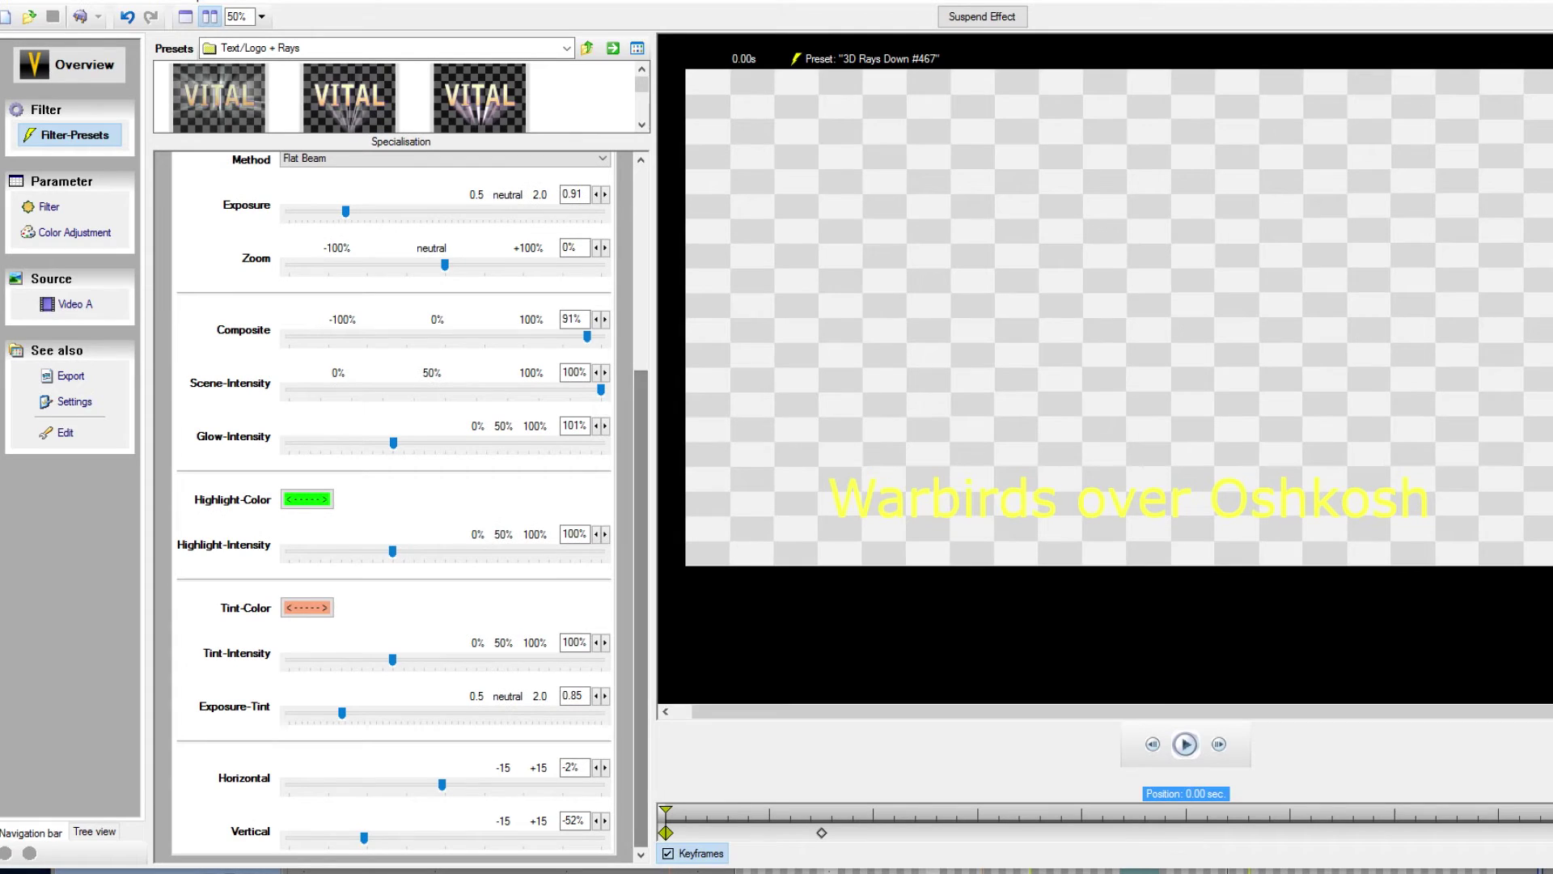
left_click_drag(443, 784, 280, 797)
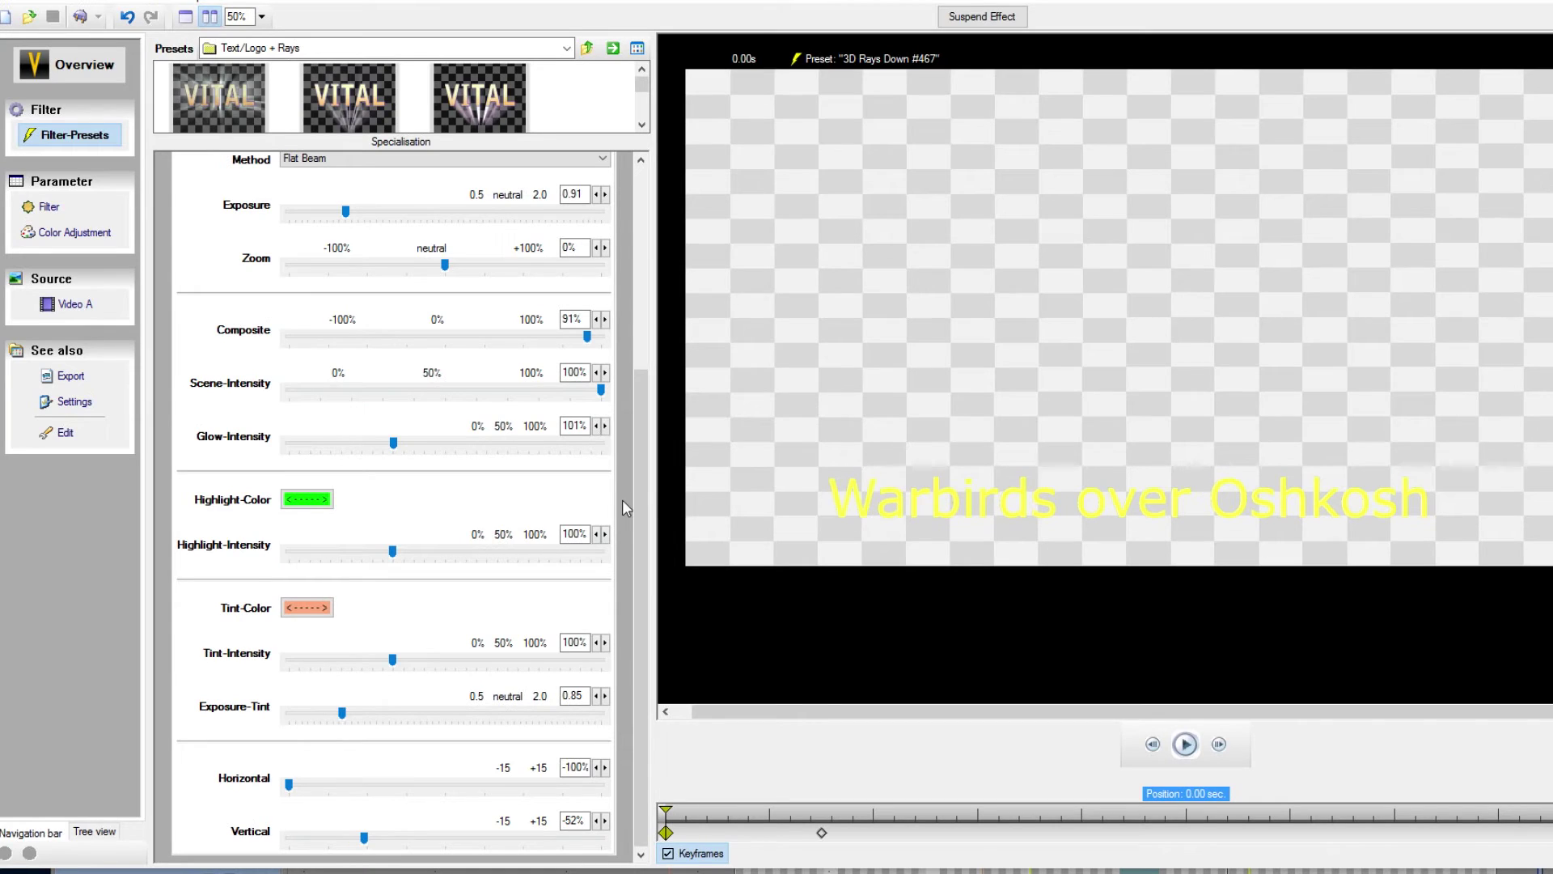
Step: At 1.50 sec, set the rays' Horizontal to 100% and Length to 0
left_click_drag(701, 814, 956, 833)
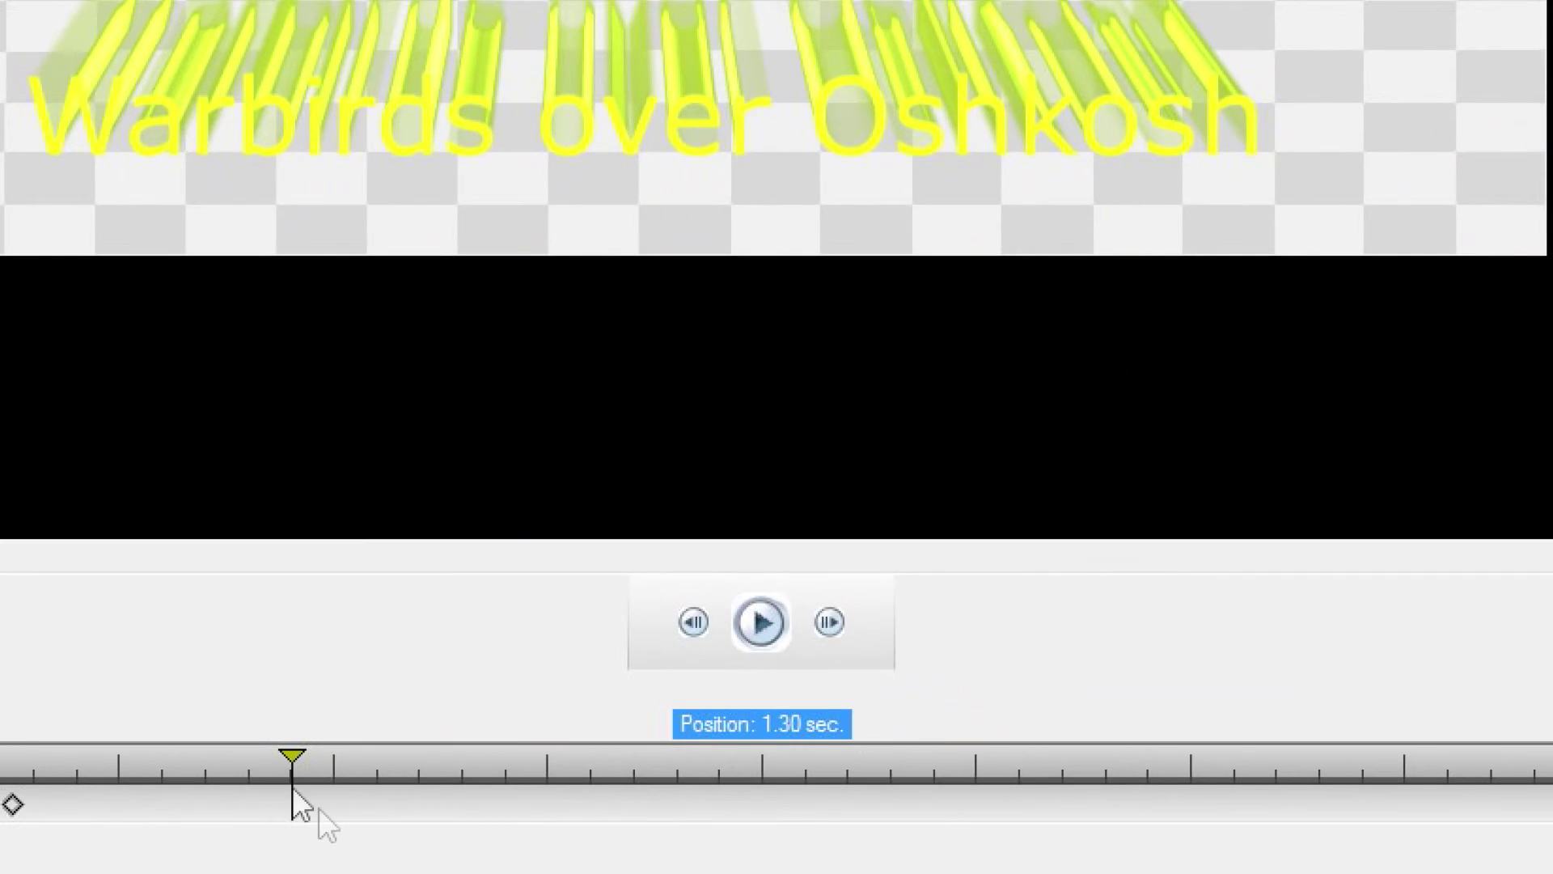
left_click_drag(309, 755, 344, 756)
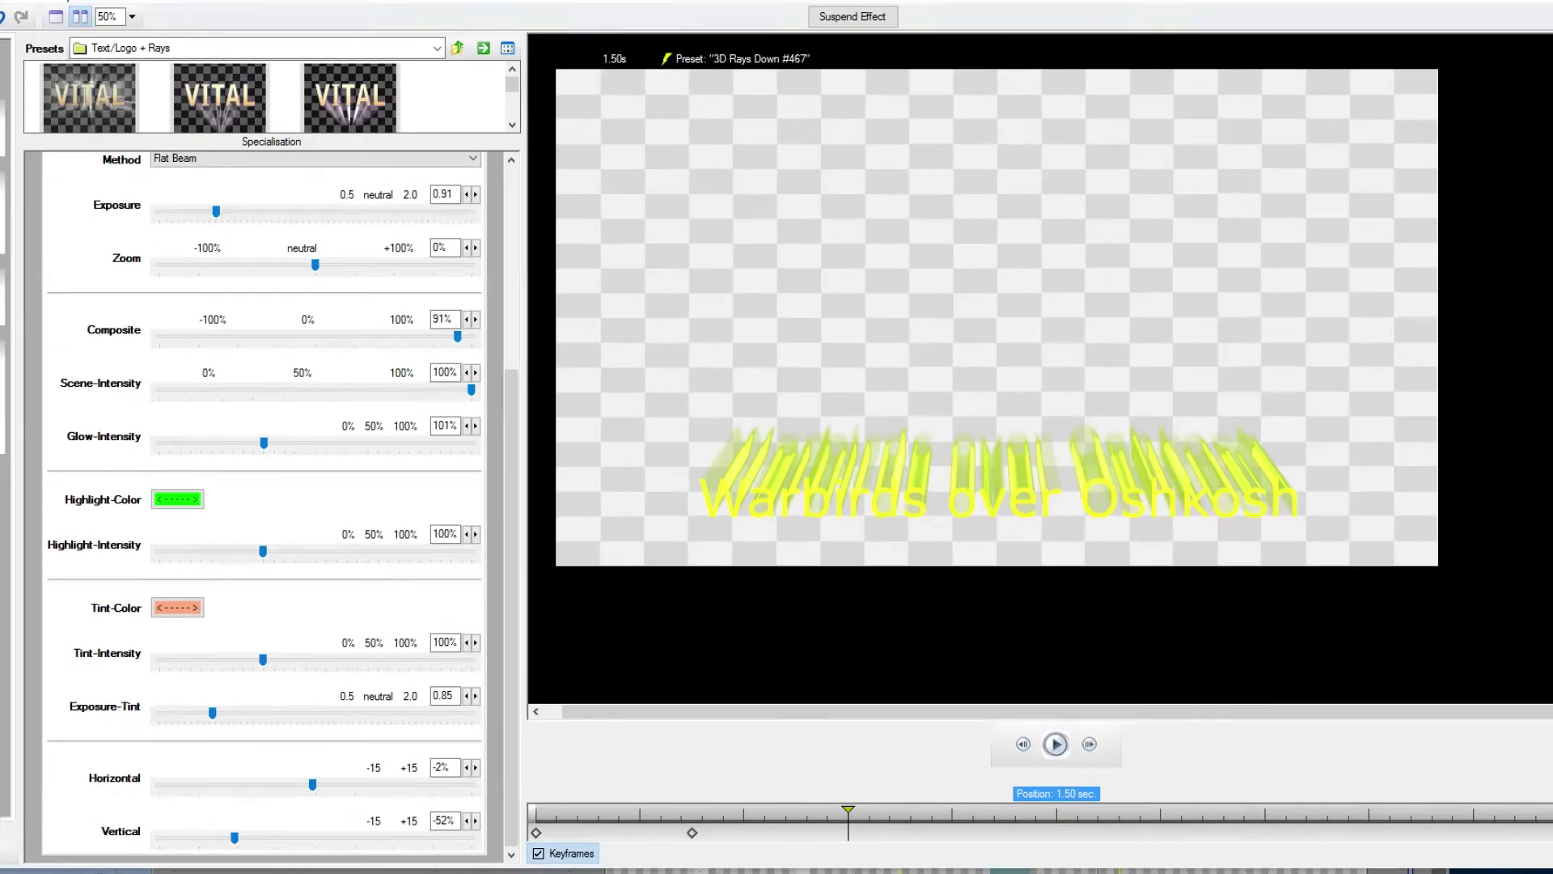
left_click_drag(313, 786, 528, 800)
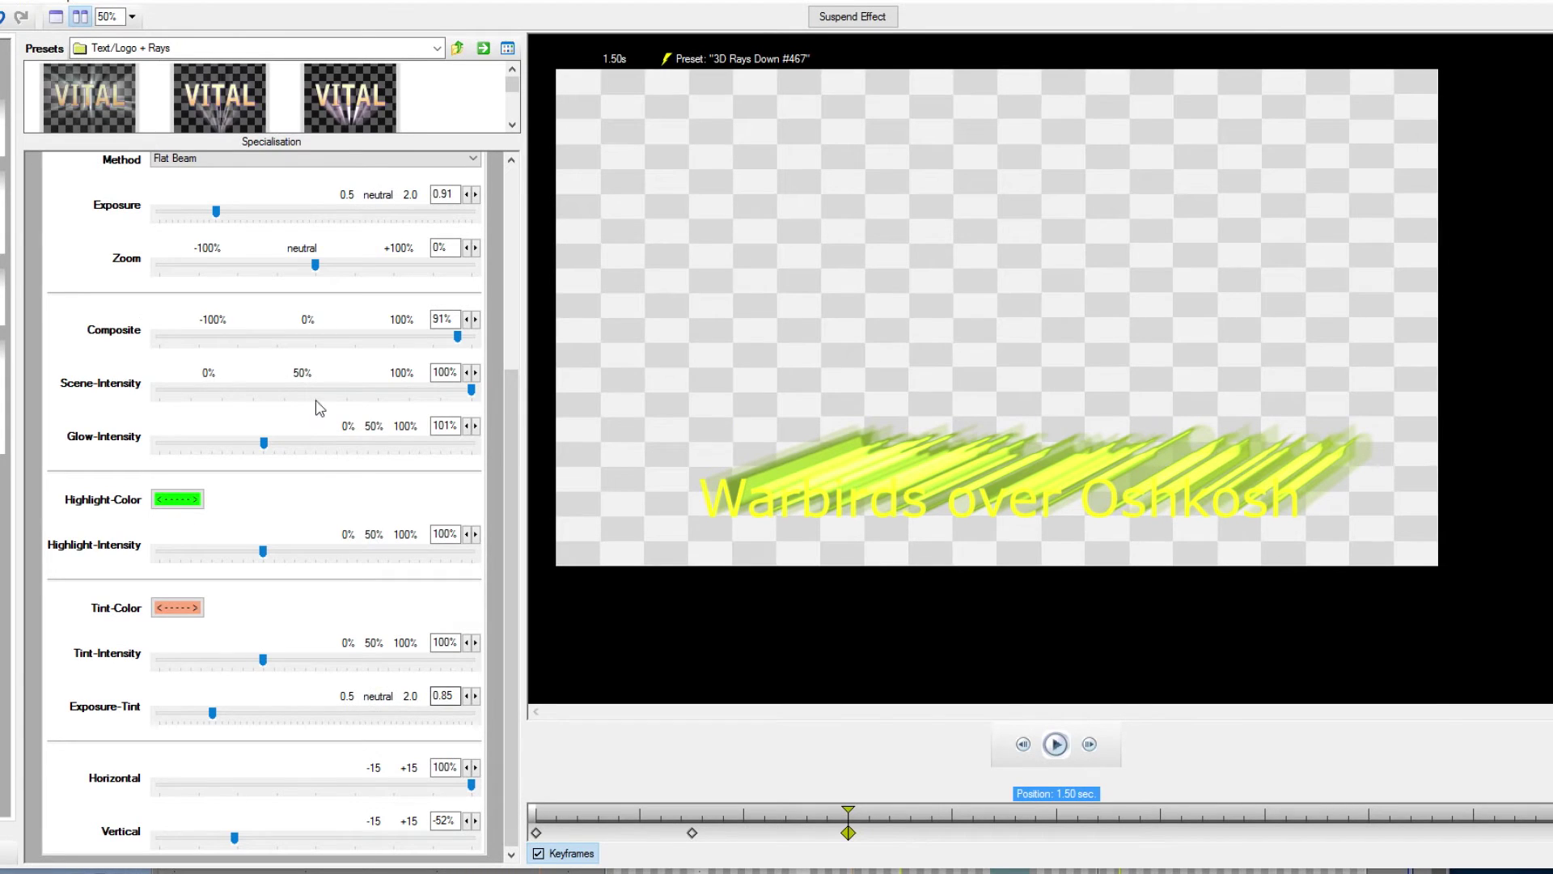
scroll(485, 415, "up", 5)
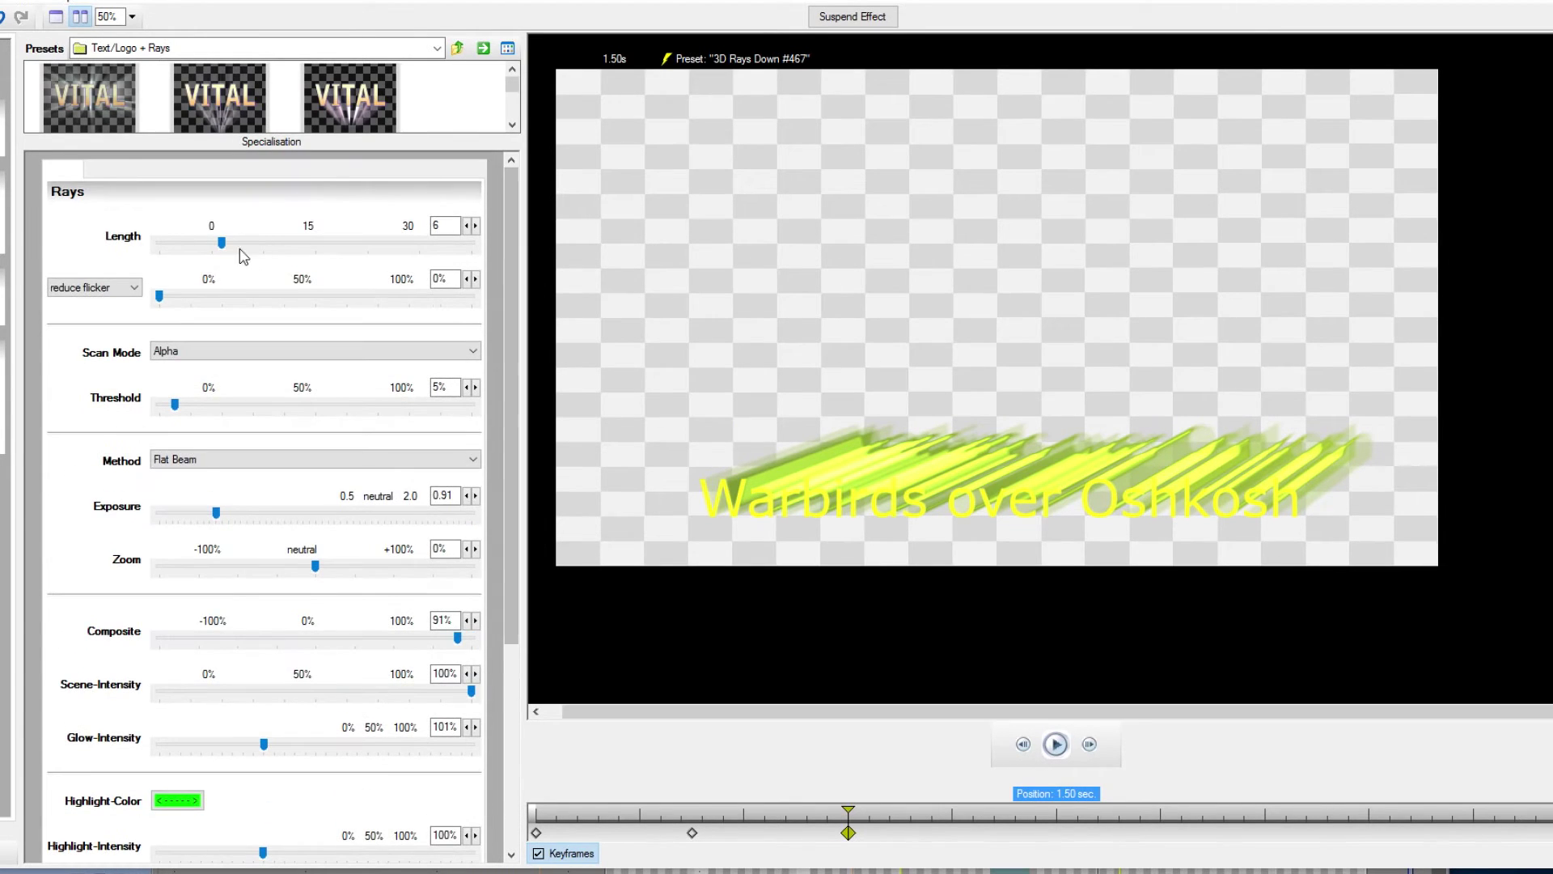
left_click_drag(222, 243, 143, 260)
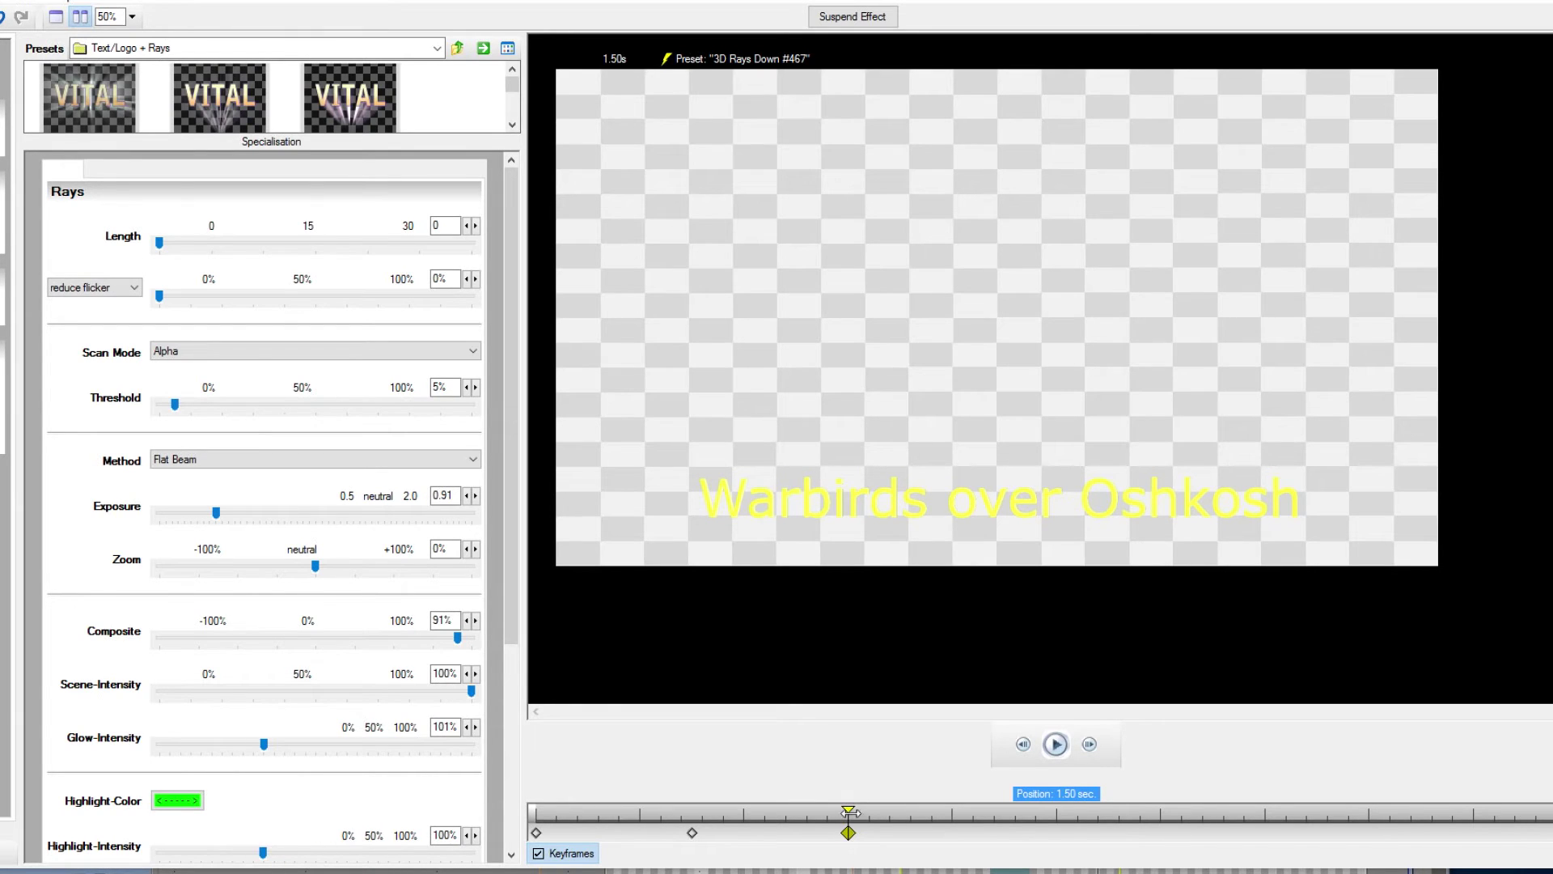
Step: Apply the animated ray settings to the title and close the Vitascene editor and the event effects window
mouse_move(849, 811)
left_mouse_down()
mouse_move(481, 816)
mouse_move(849, 818)
left_mouse_up()
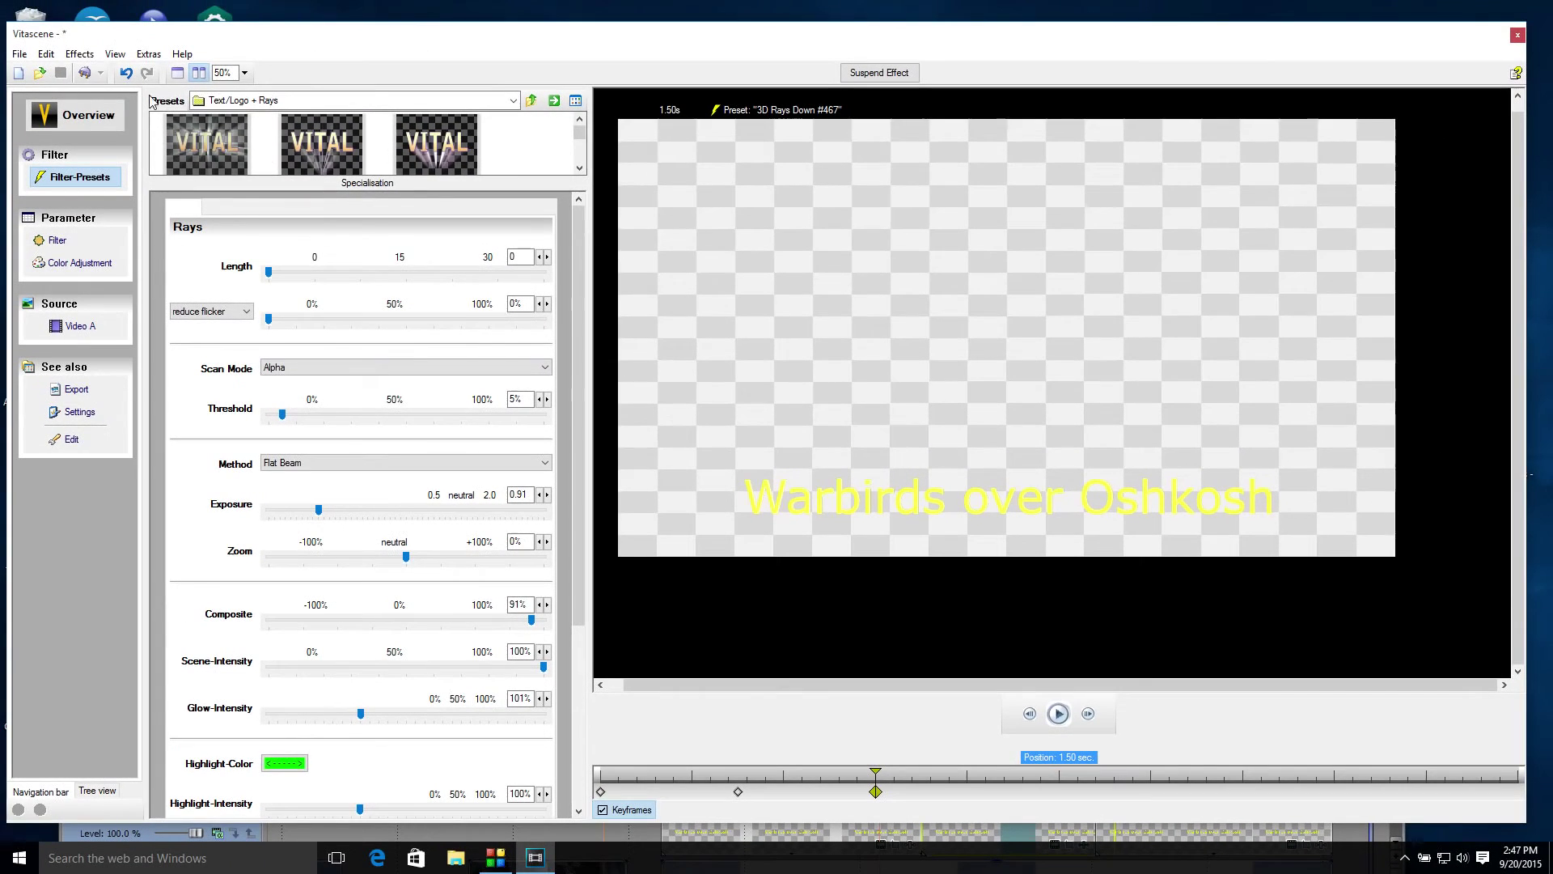
left_click(85, 74)
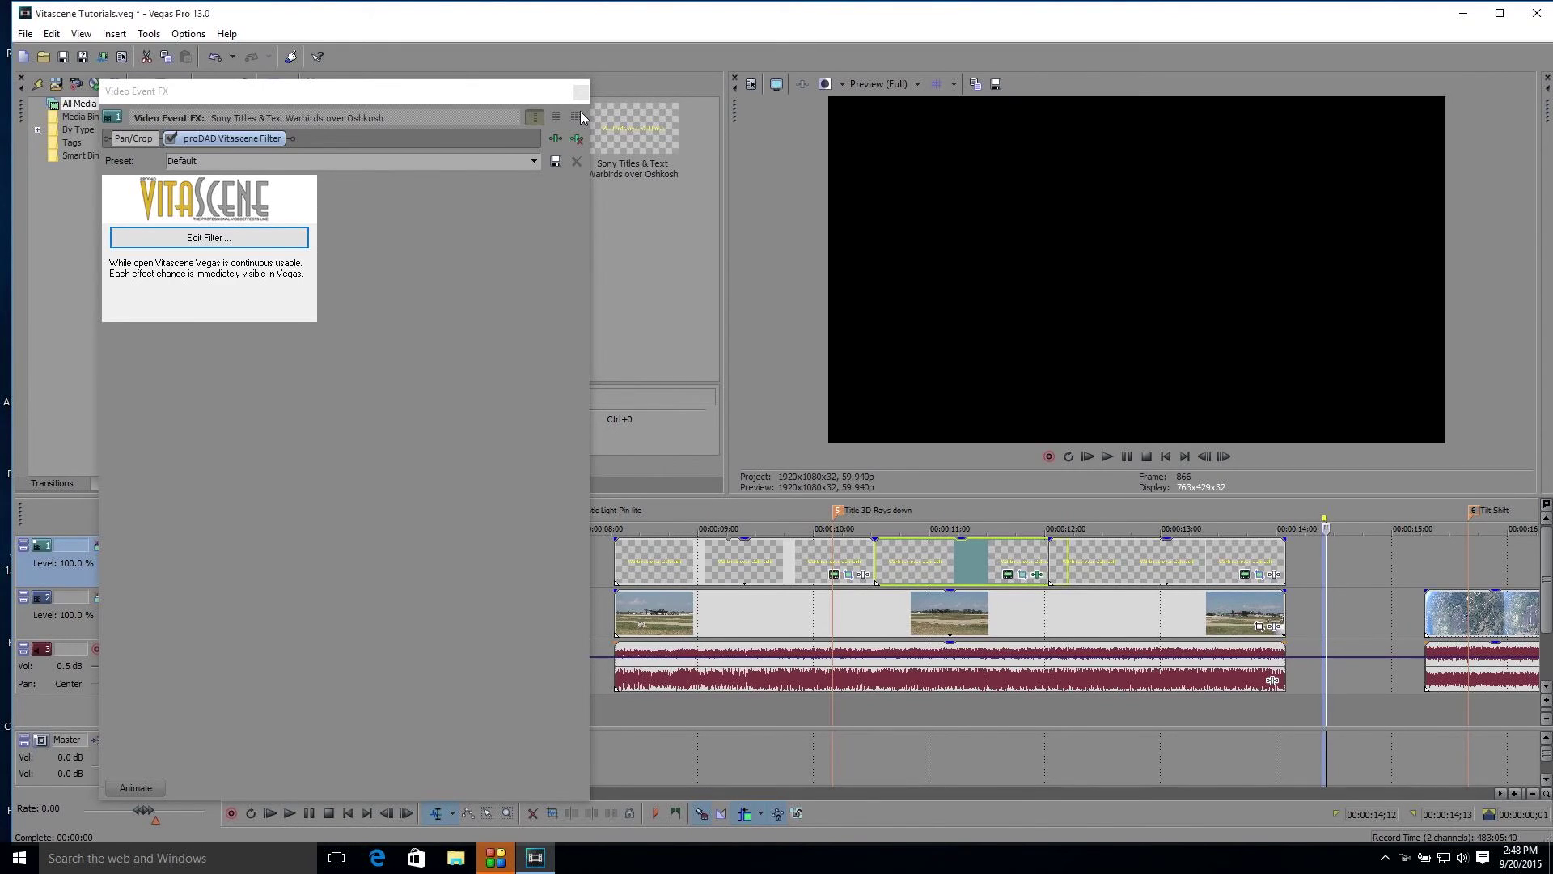
left_click(581, 91)
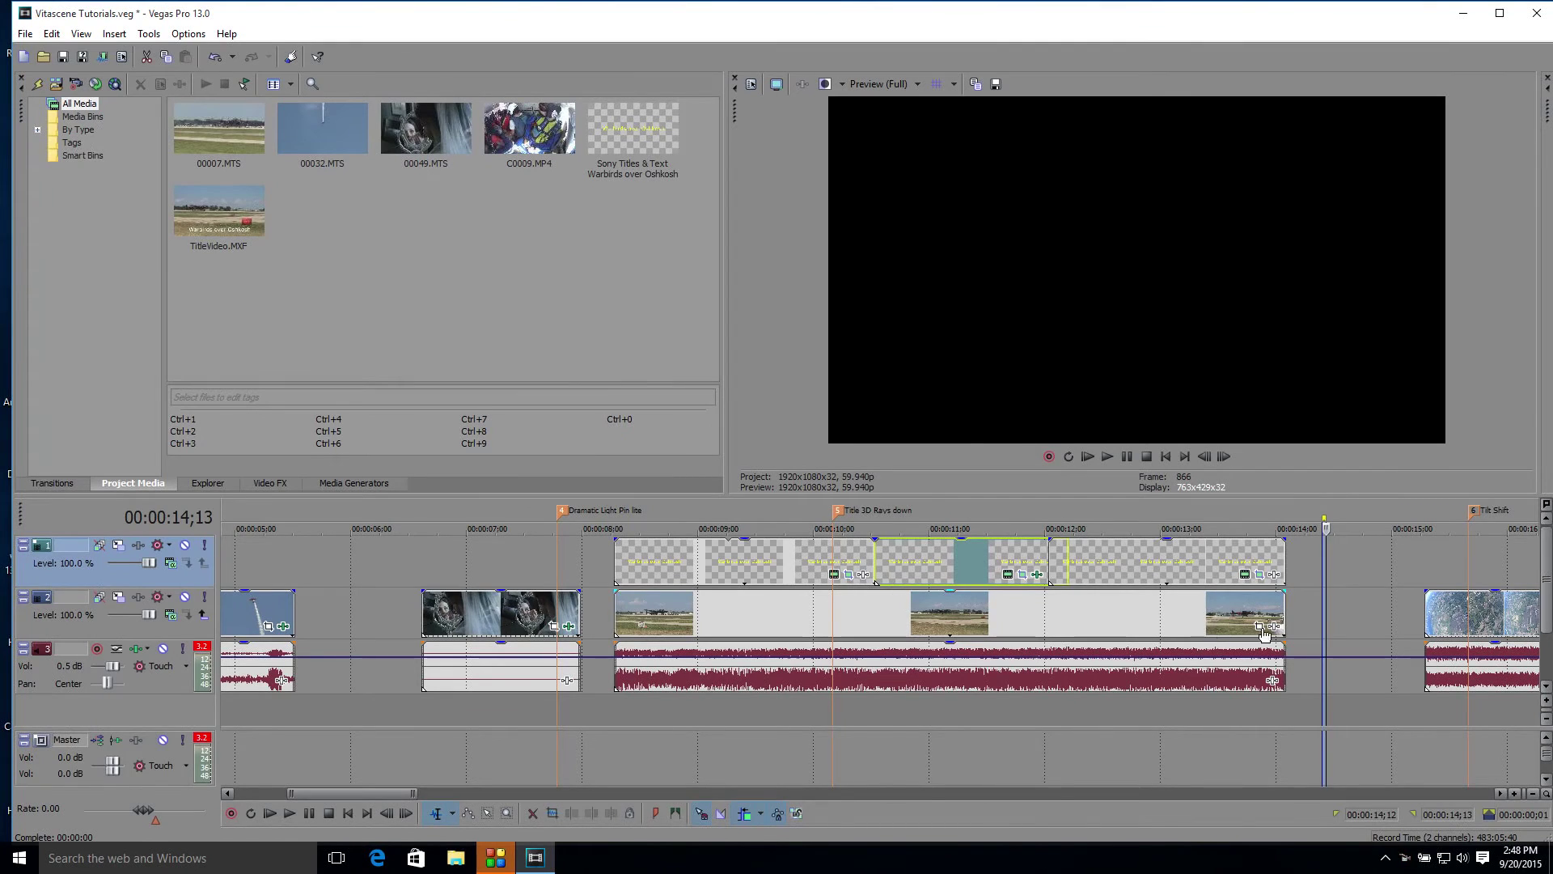
Step: Scrub through the Warbirds over Oshkosh clip to examine how the title's rays sweep across the text
left_click(849, 613)
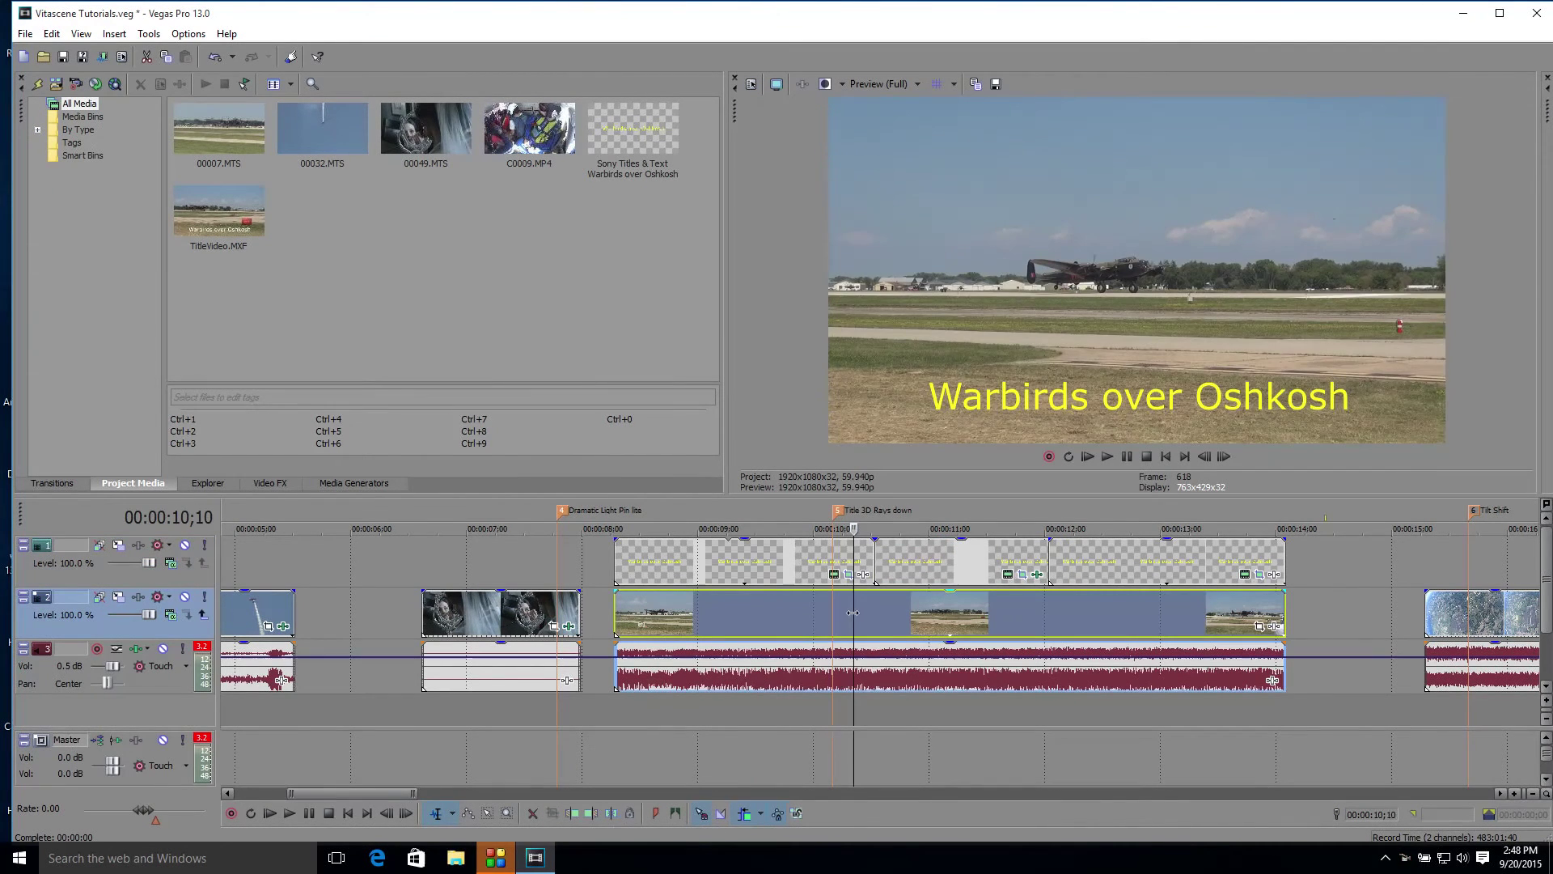
left_click(860, 612)
left_click(867, 613)
left_click(873, 613)
left_click(886, 613)
left_click(906, 615)
left_click(933, 616)
left_click(953, 616)
left_click(972, 617)
left_click(987, 617)
left_click(1006, 618)
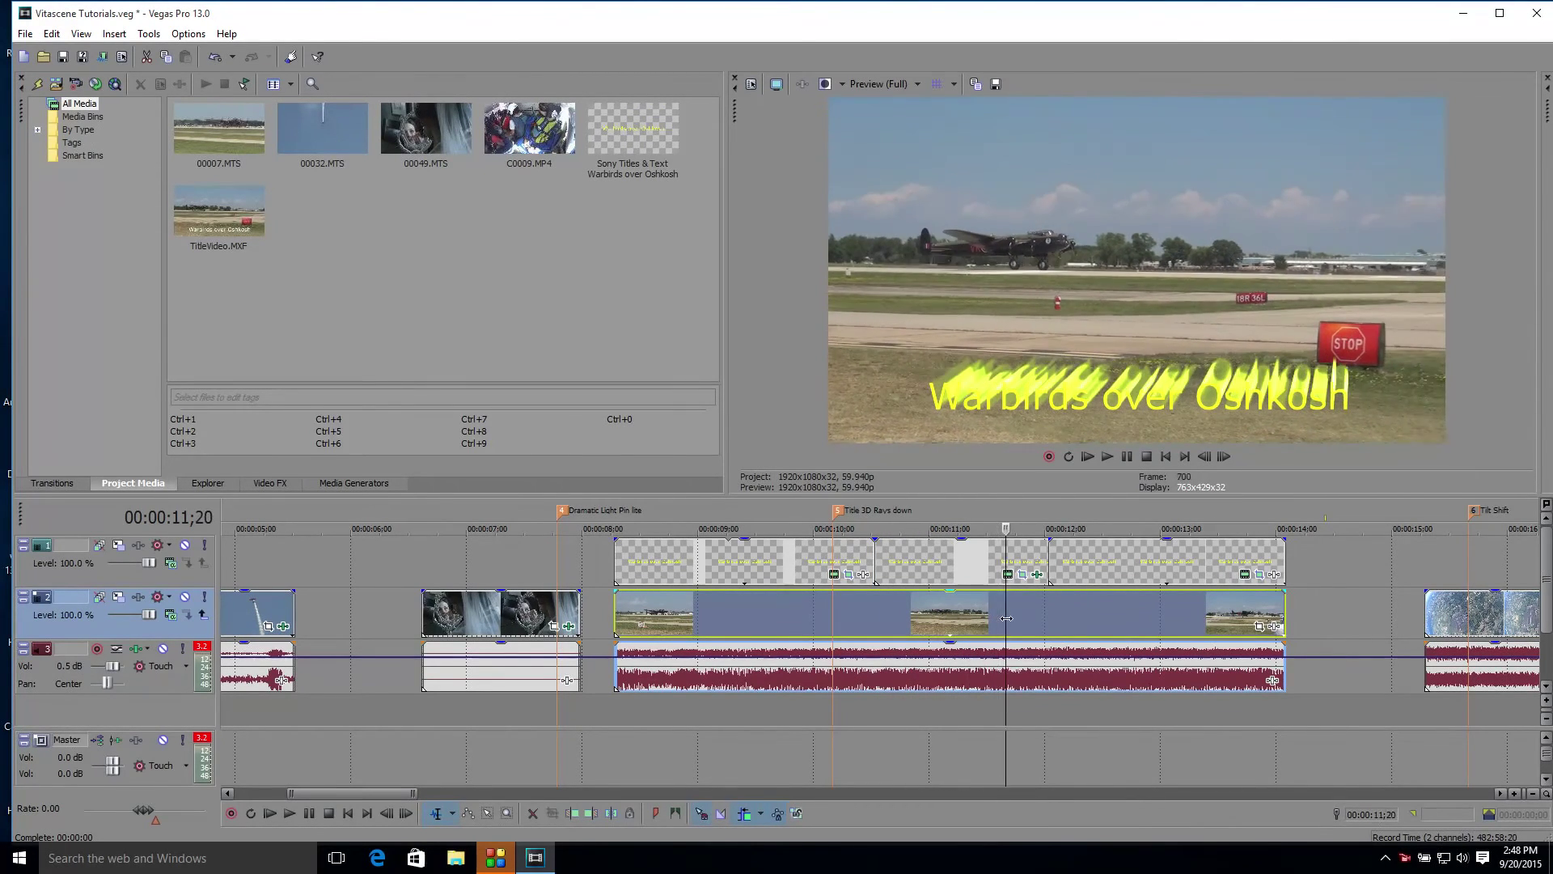
left_click(1032, 619)
left_click(1048, 619)
left_click(1056, 621)
left_click(1134, 622)
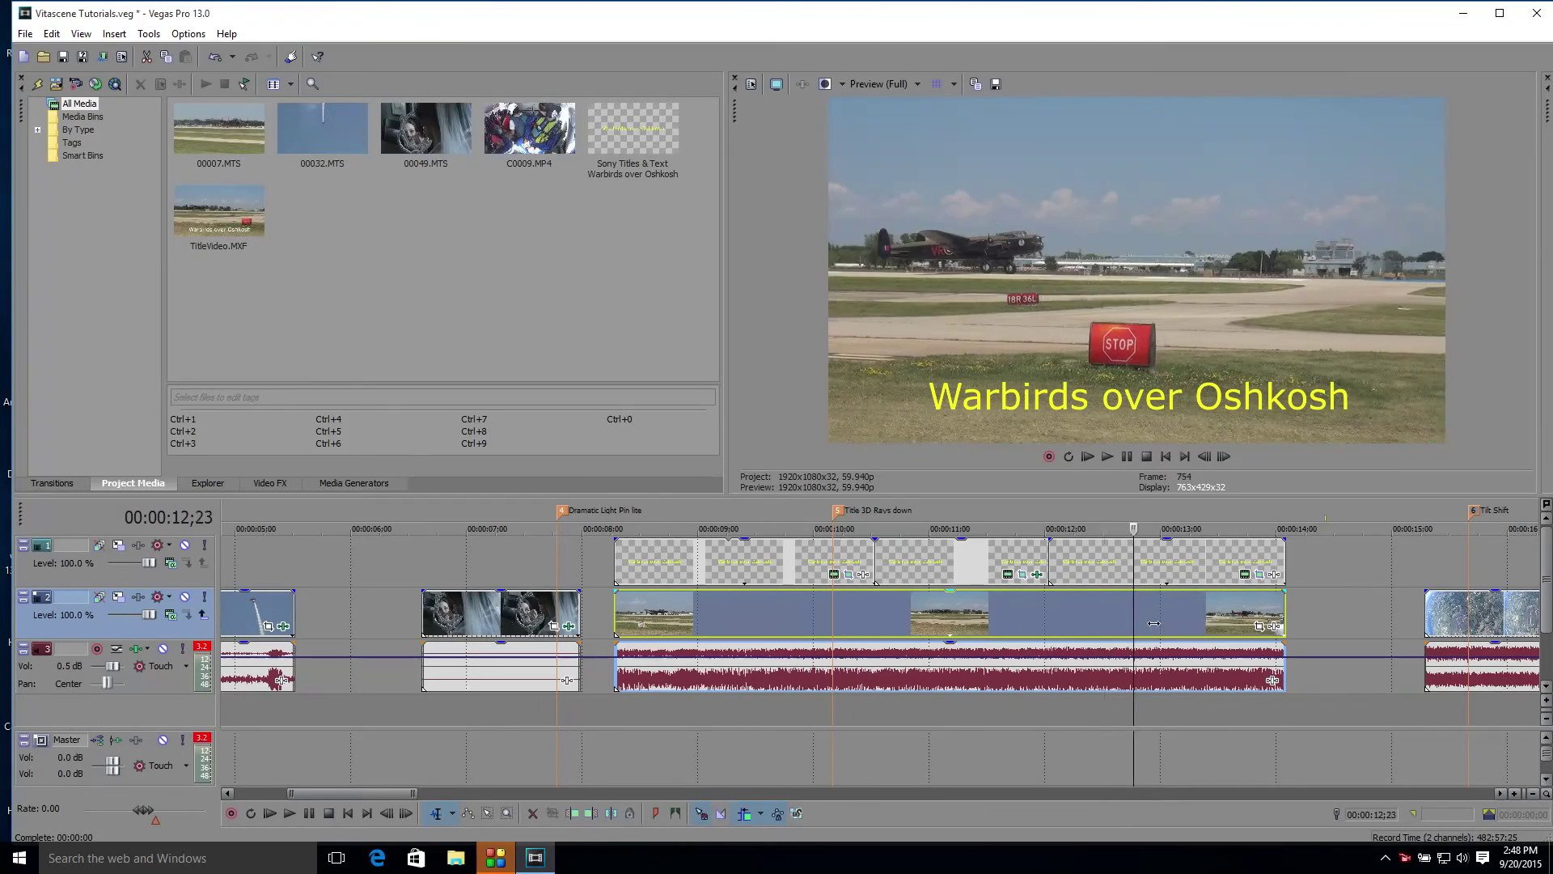
left_click(930, 623)
left_click(725, 625)
left_click(829, 627)
left_click(908, 630)
left_click(972, 632)
left_click(1031, 633)
left_click(1130, 636)
left_click(1189, 639)
left_click(1041, 643)
left_click(777, 647)
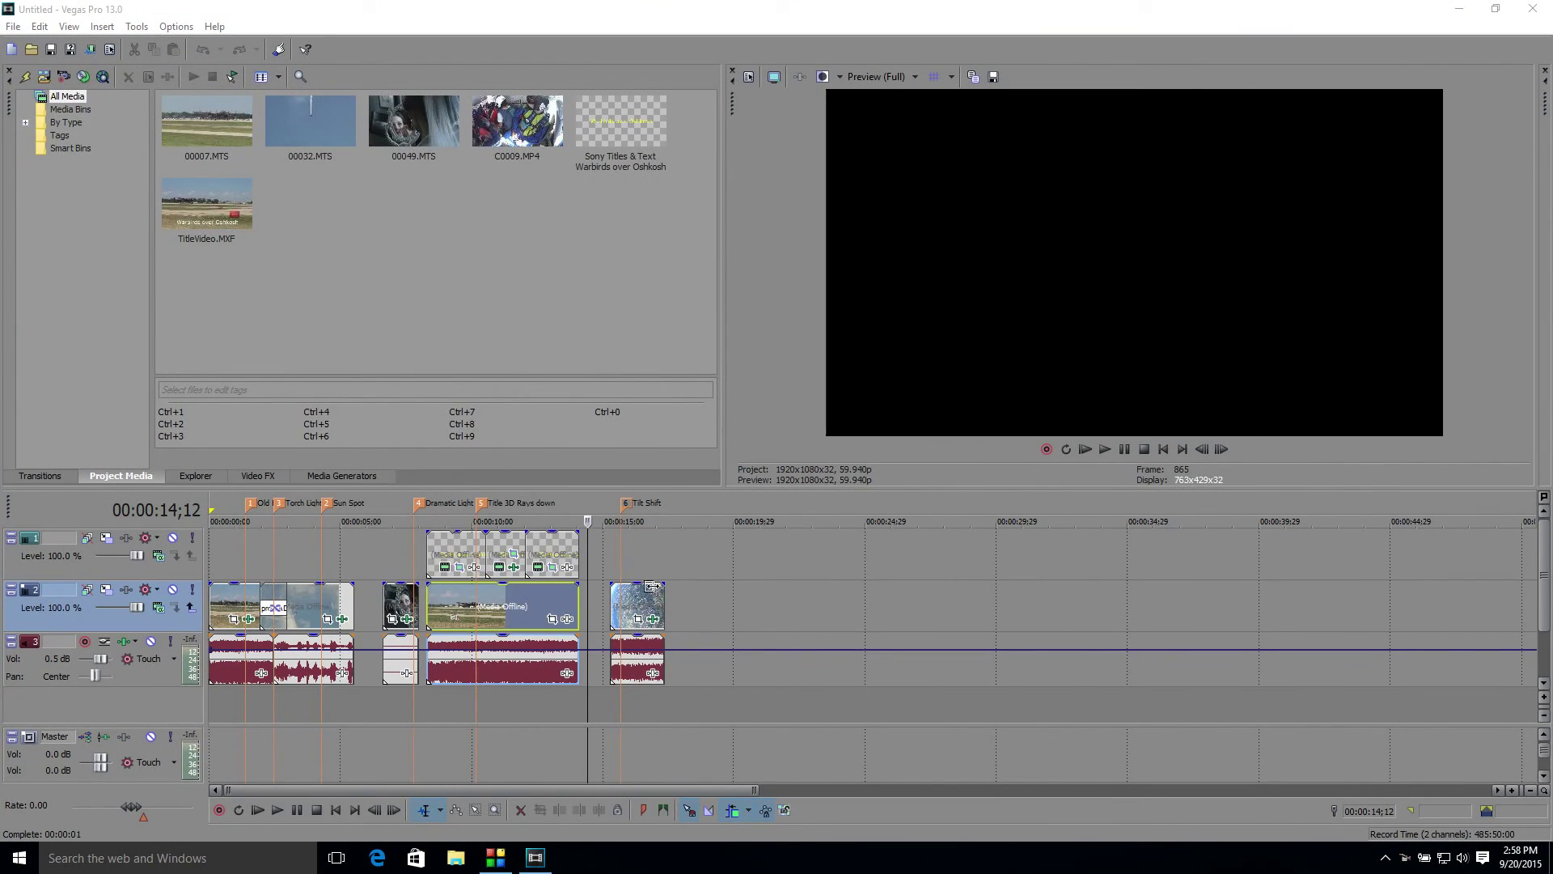
Step: Add the proDAD Vitascene Filter to the C0009 clip at the Tilt Shift marker and open the filter for editing
left_click_drag(588, 602, 633, 608)
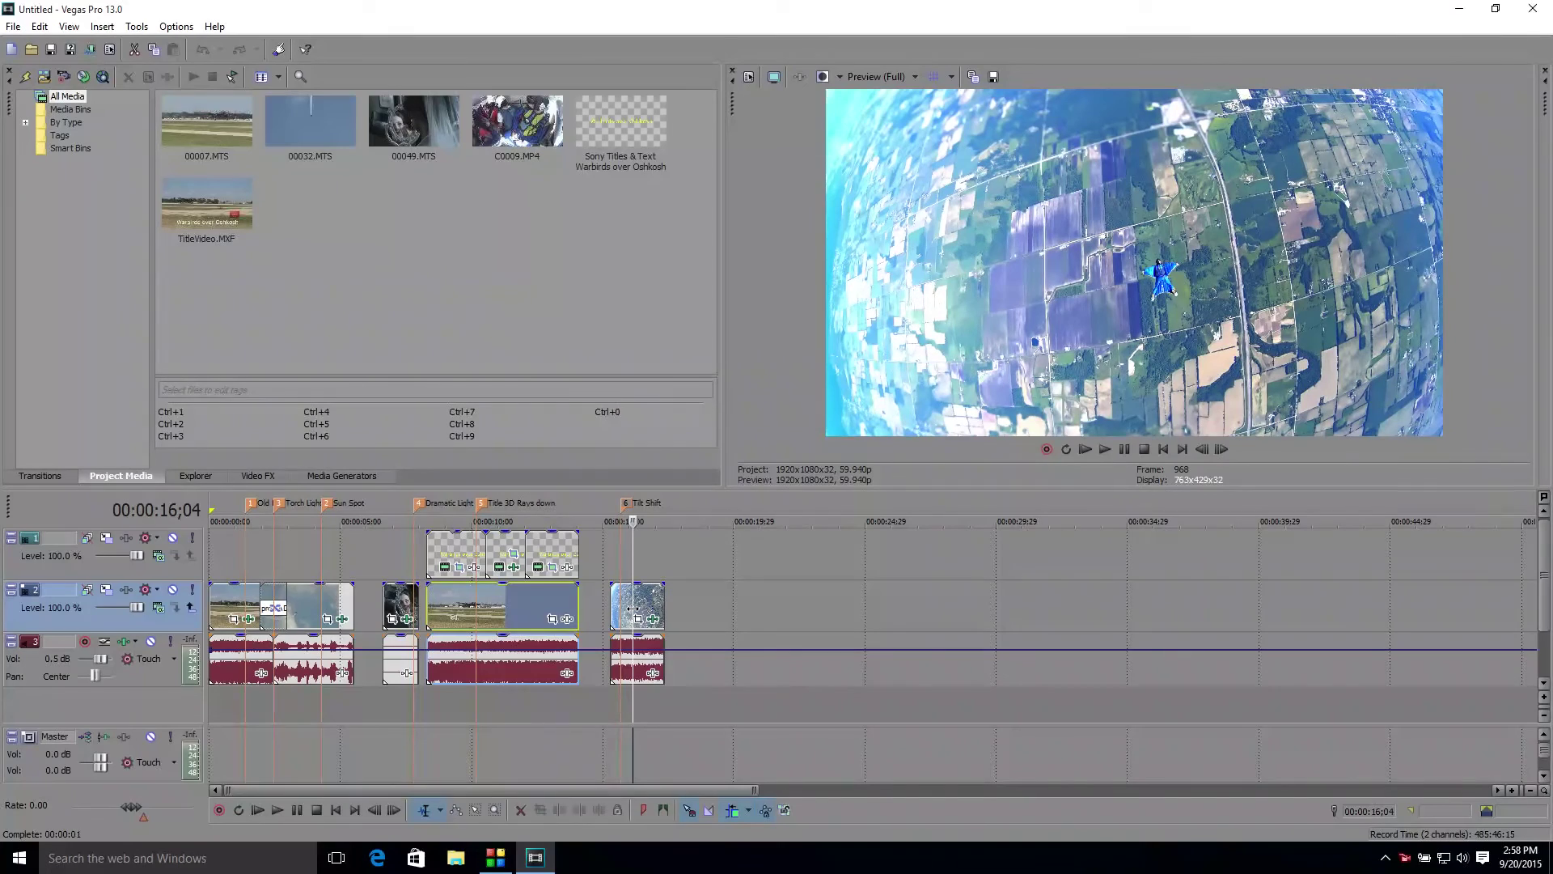
left_click(621, 605)
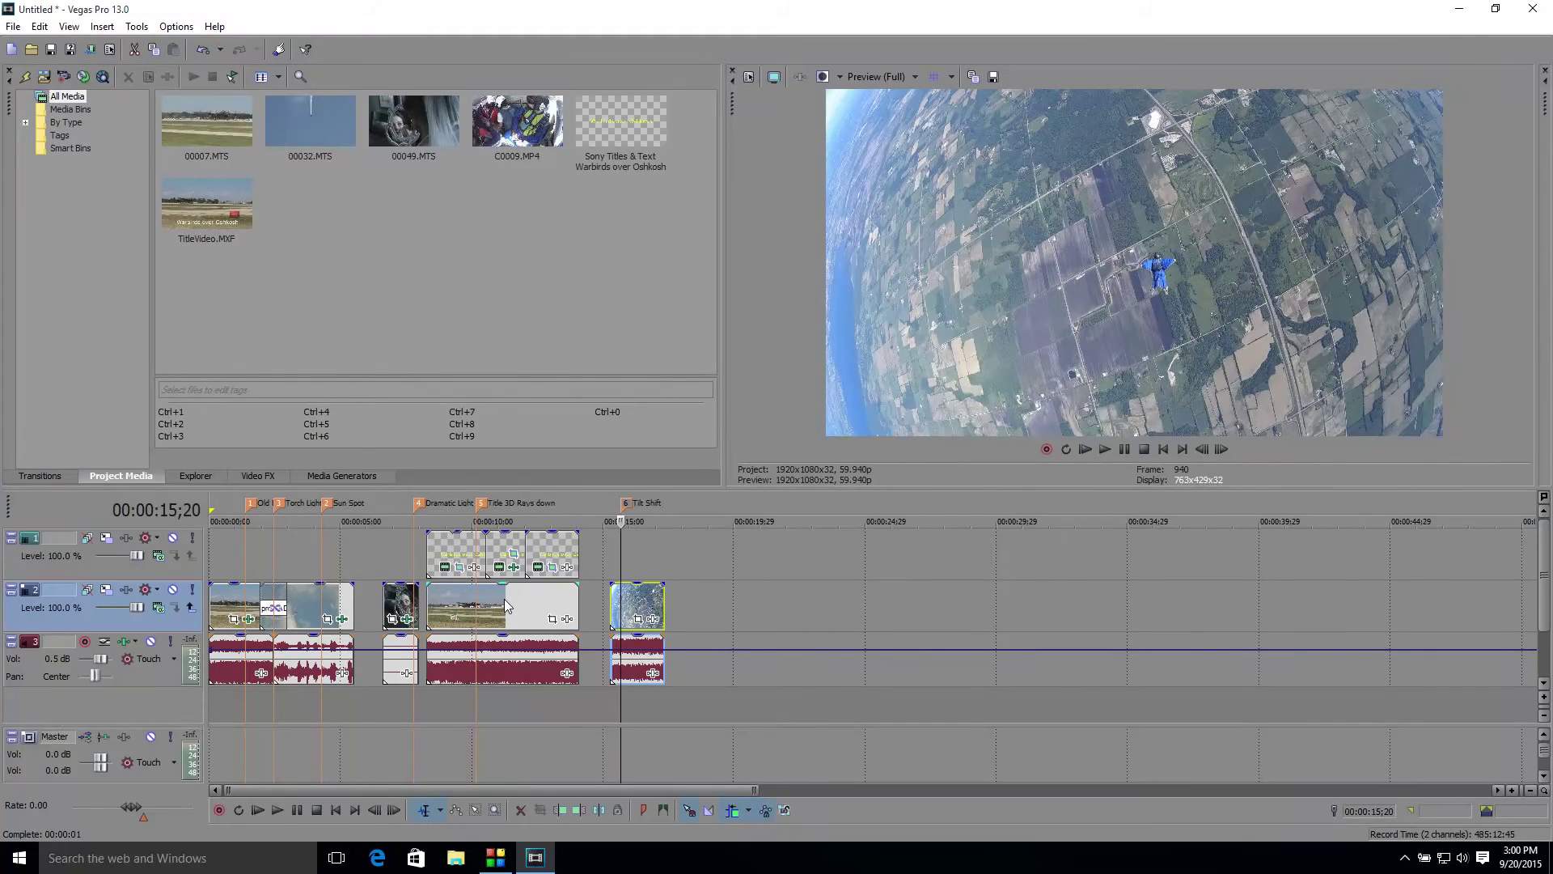
left_click(654, 619)
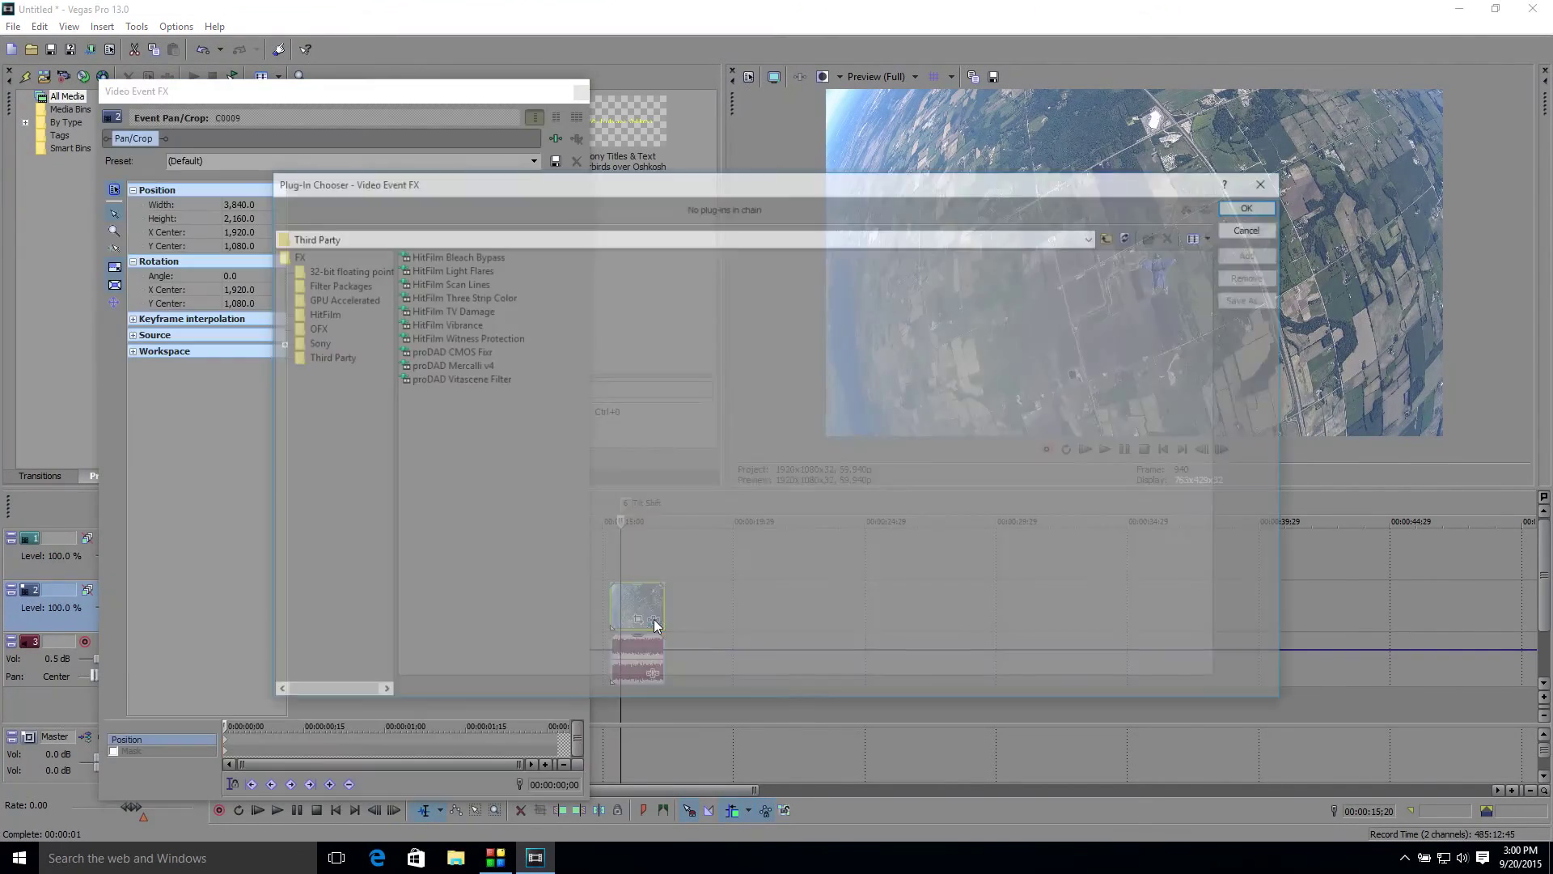
left_click(454, 380)
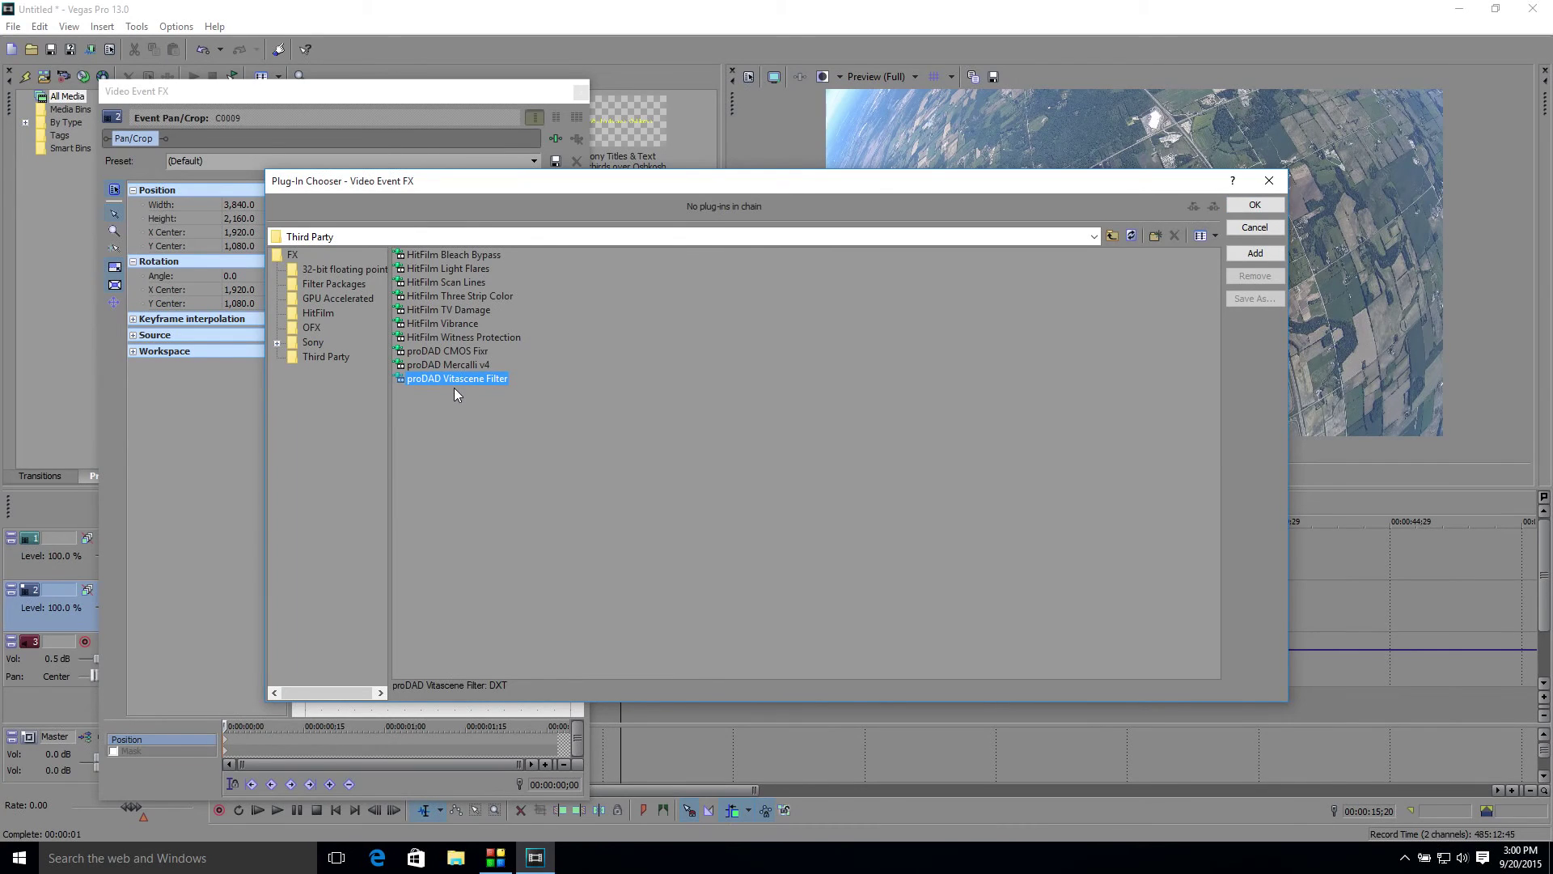
left_click(1253, 203)
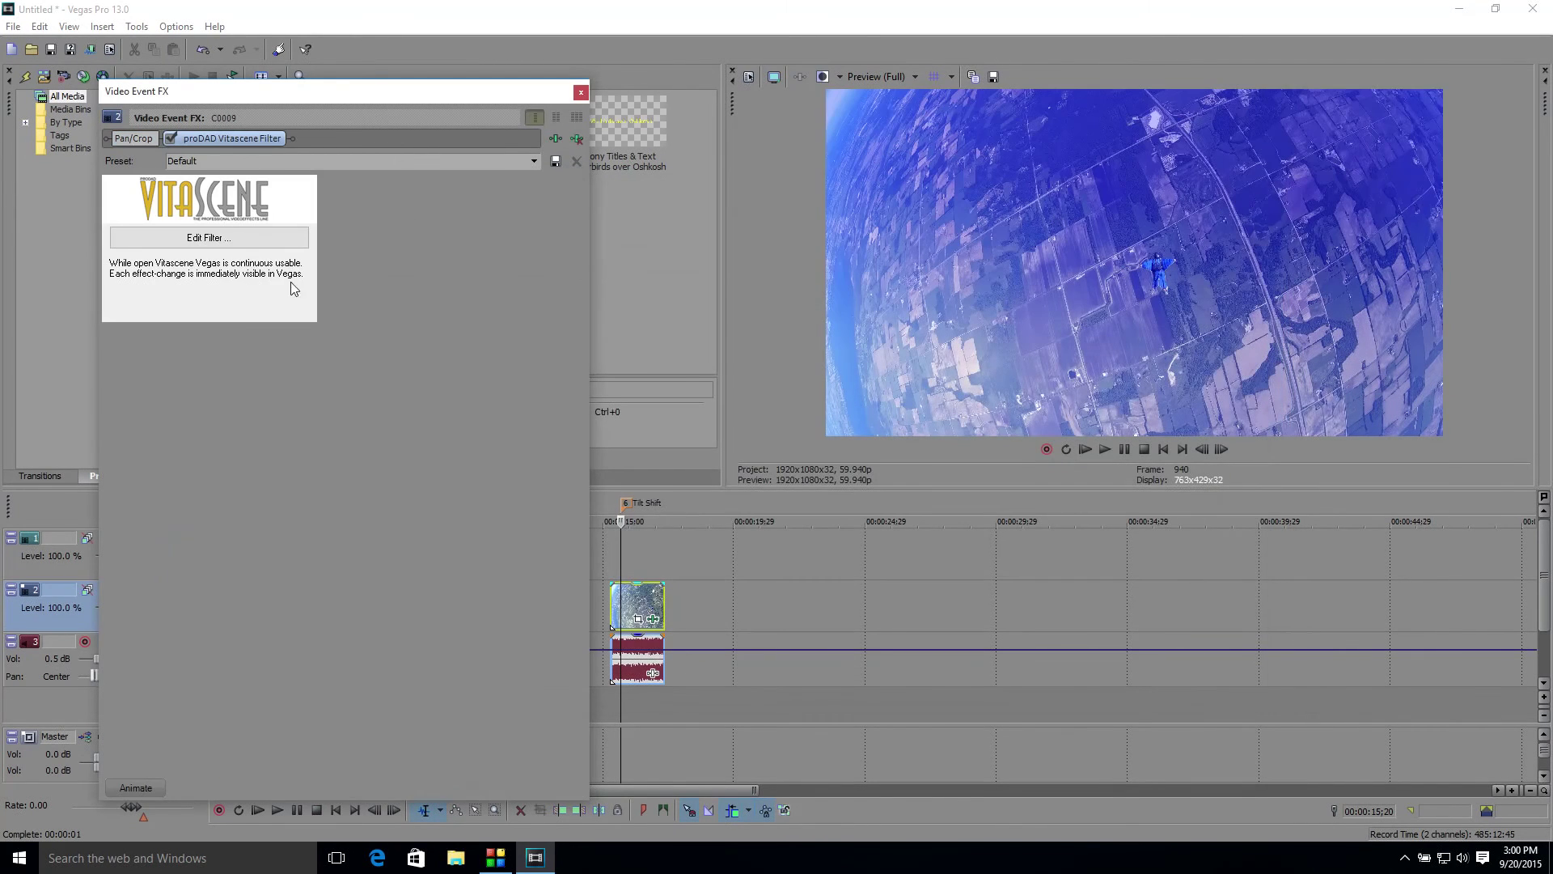
left_click(240, 240)
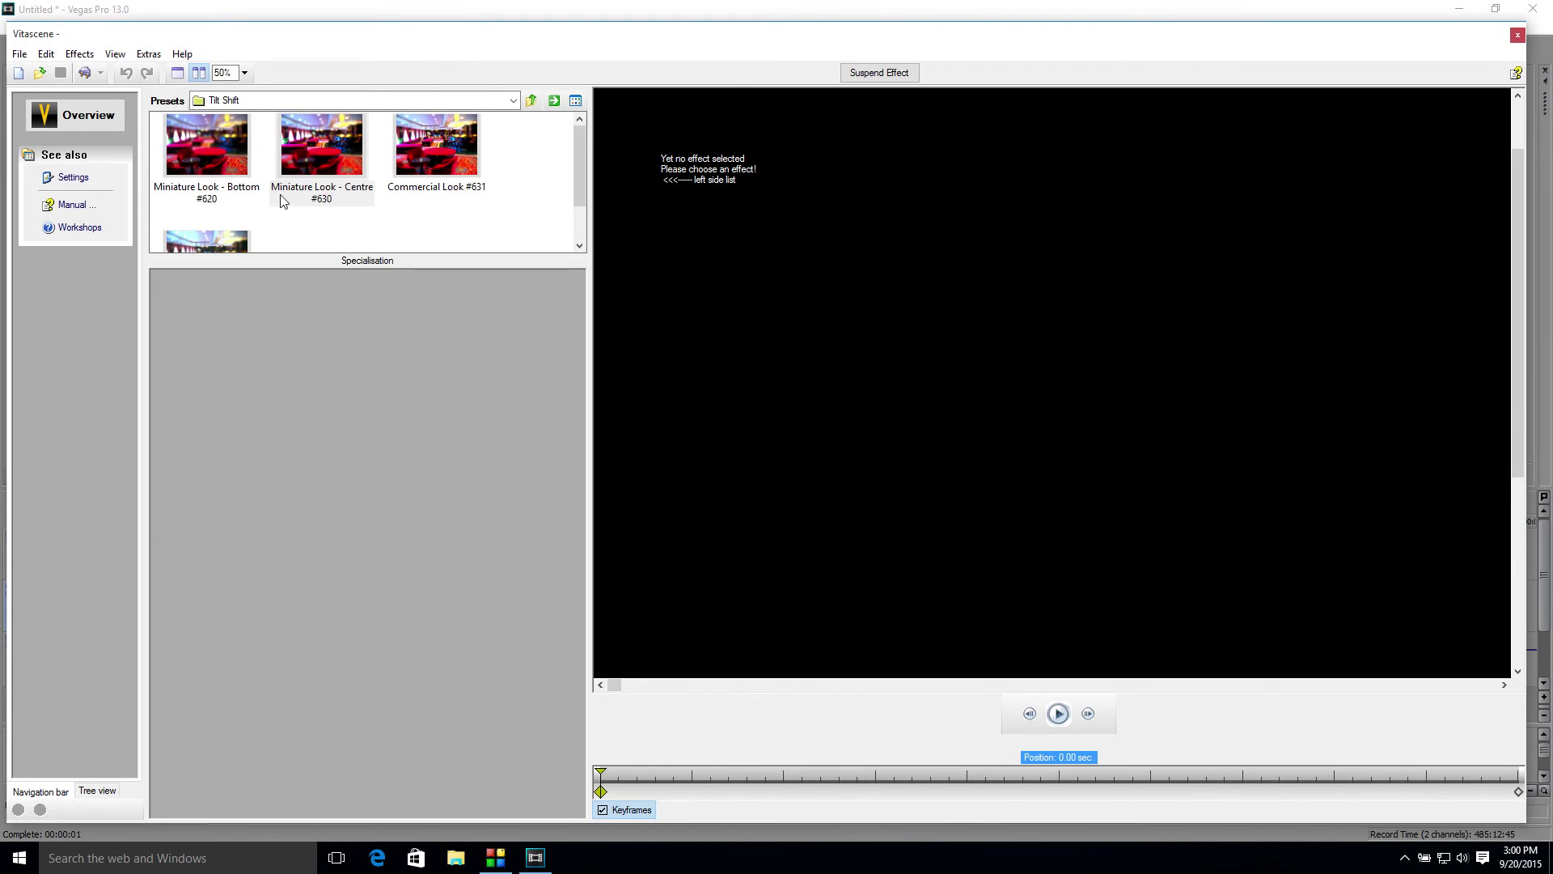
Step: Apply the Miniature Look - Centre #630 preset from the Tilt Shift group to the clip
left_click(304, 99)
scroll(453, 215, "up", 4)
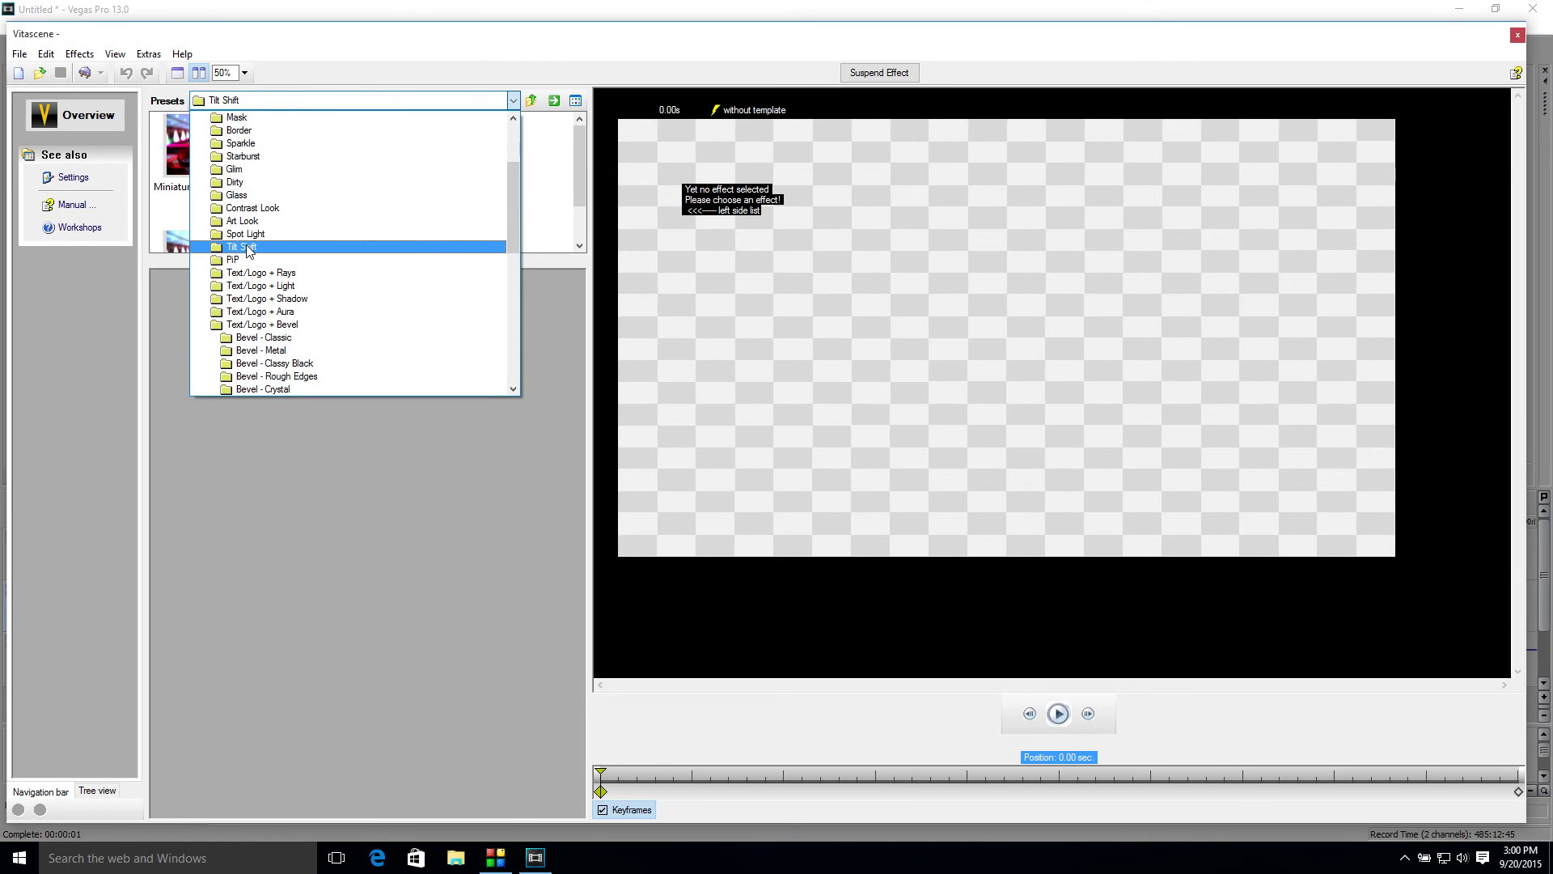
left_click(247, 247)
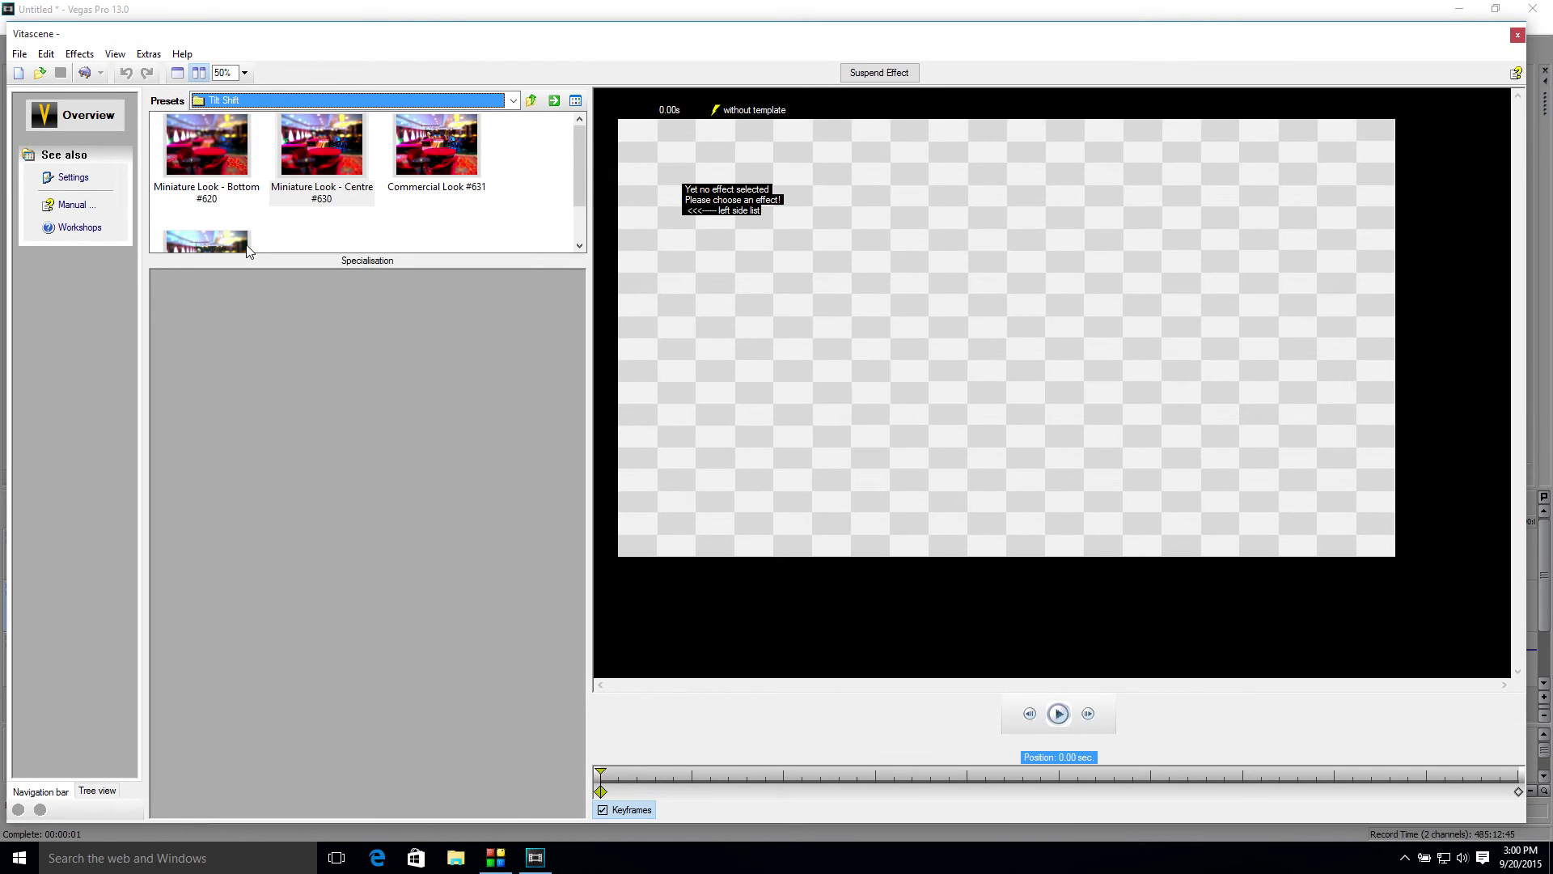
left_click(316, 168)
left_click(316, 169)
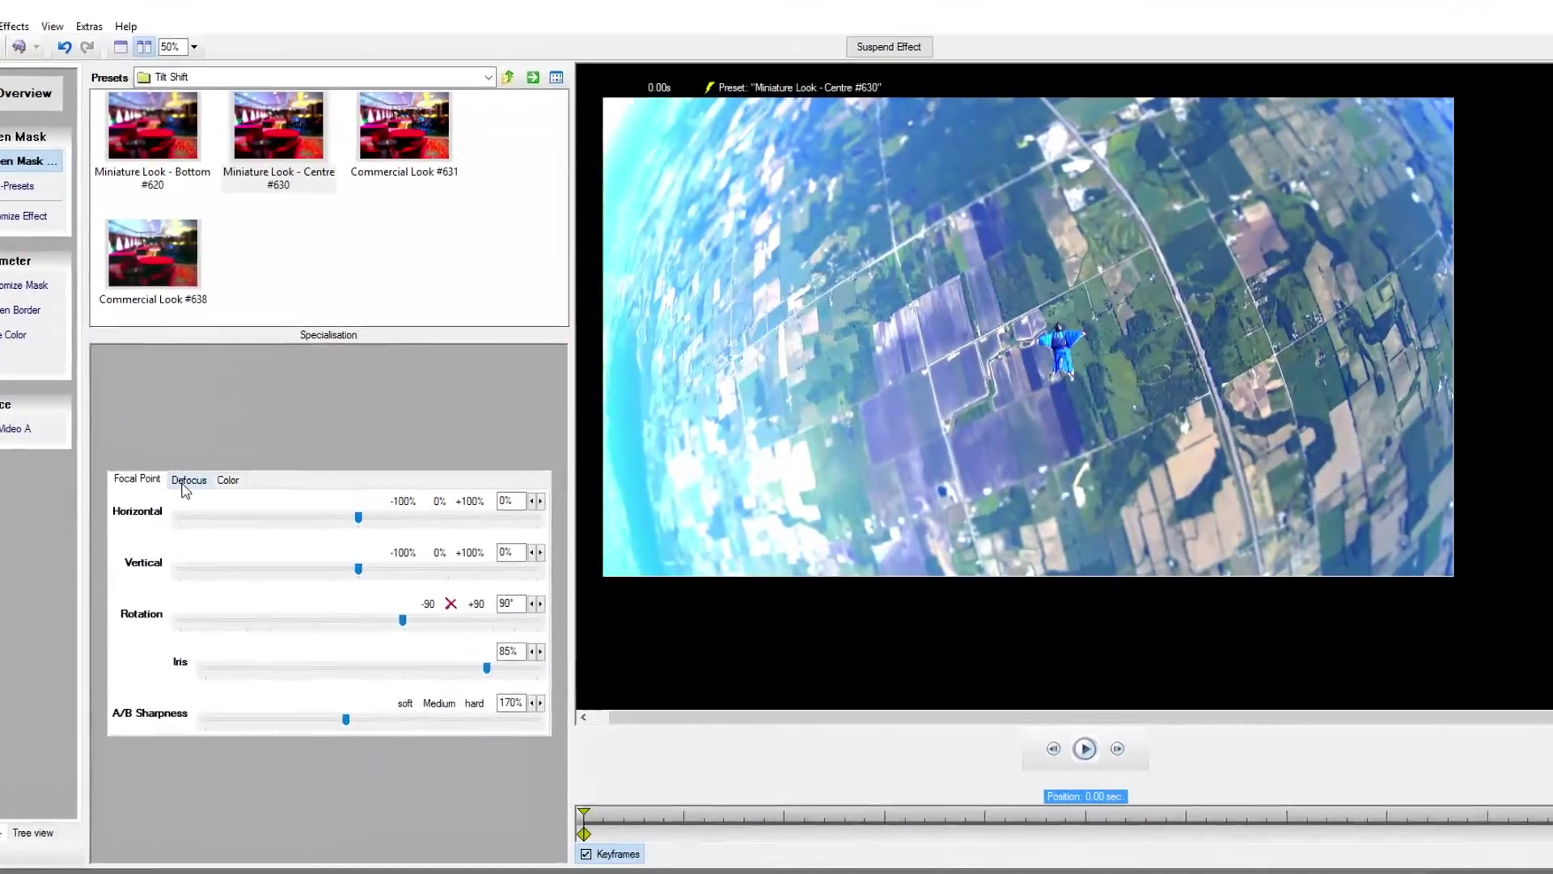
Step: Set the miniature look's defocus Focus to 8 and its color to 26% brightness, 76% saturation and 1.28 gamma
left_click(230, 471)
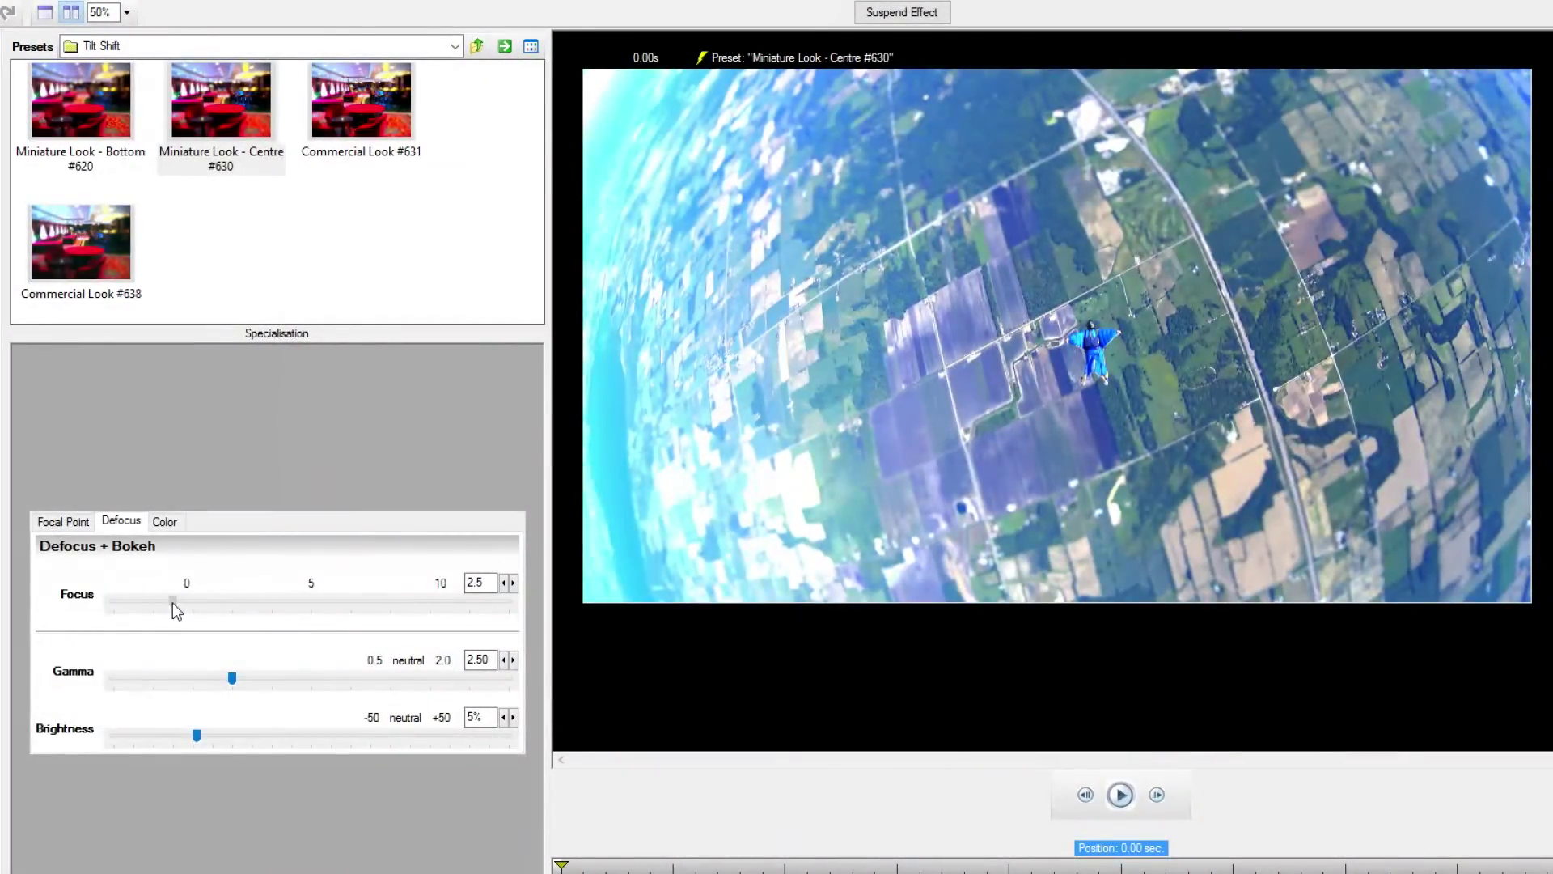
left_click_drag(176, 601, 259, 602)
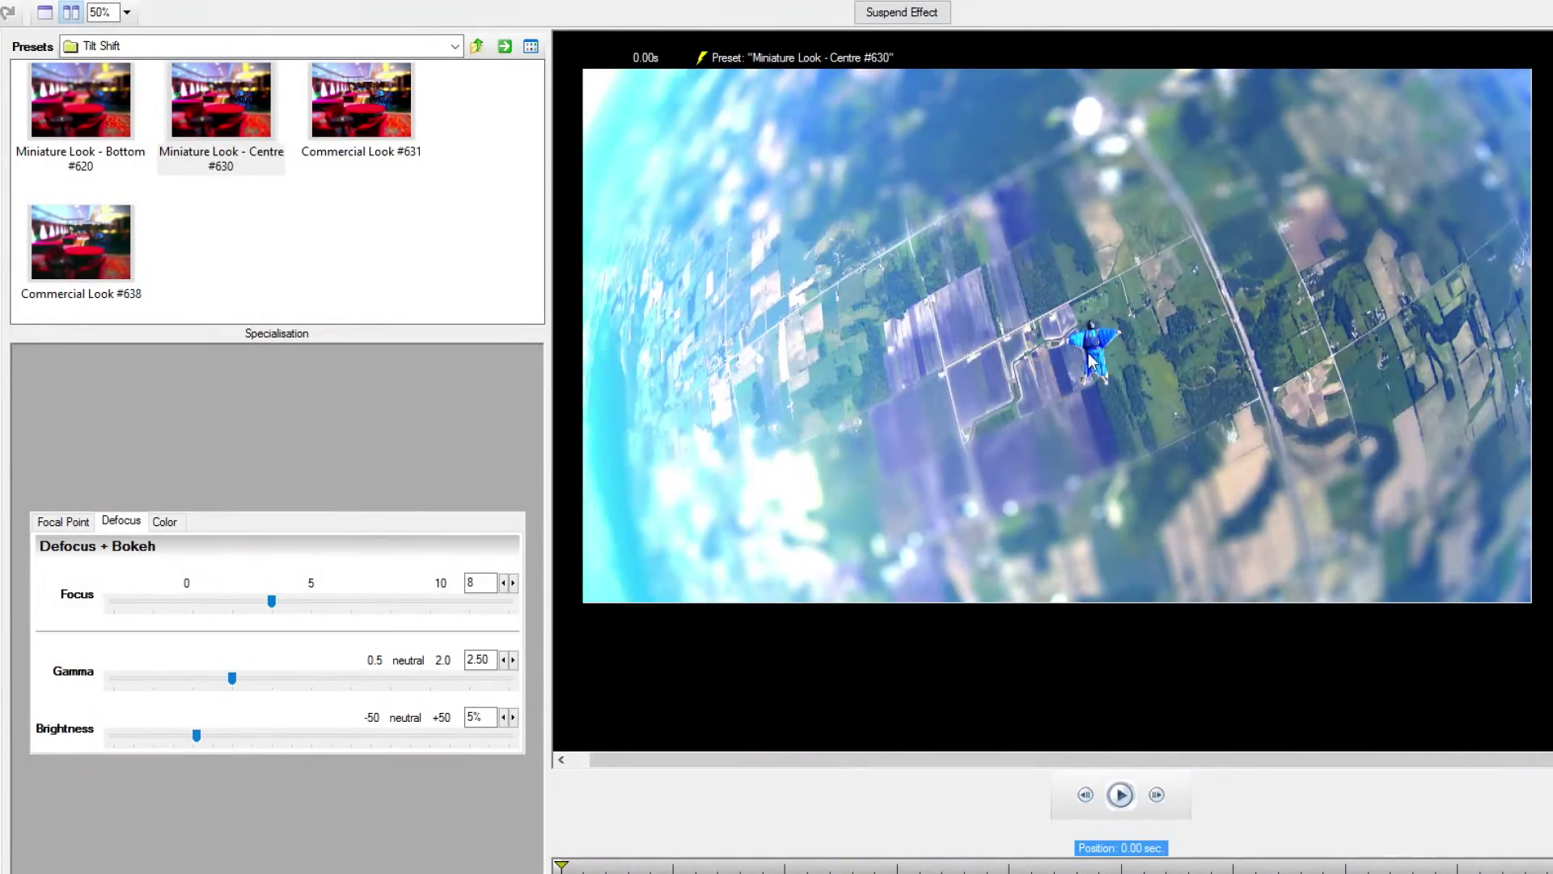
left_click(165, 522)
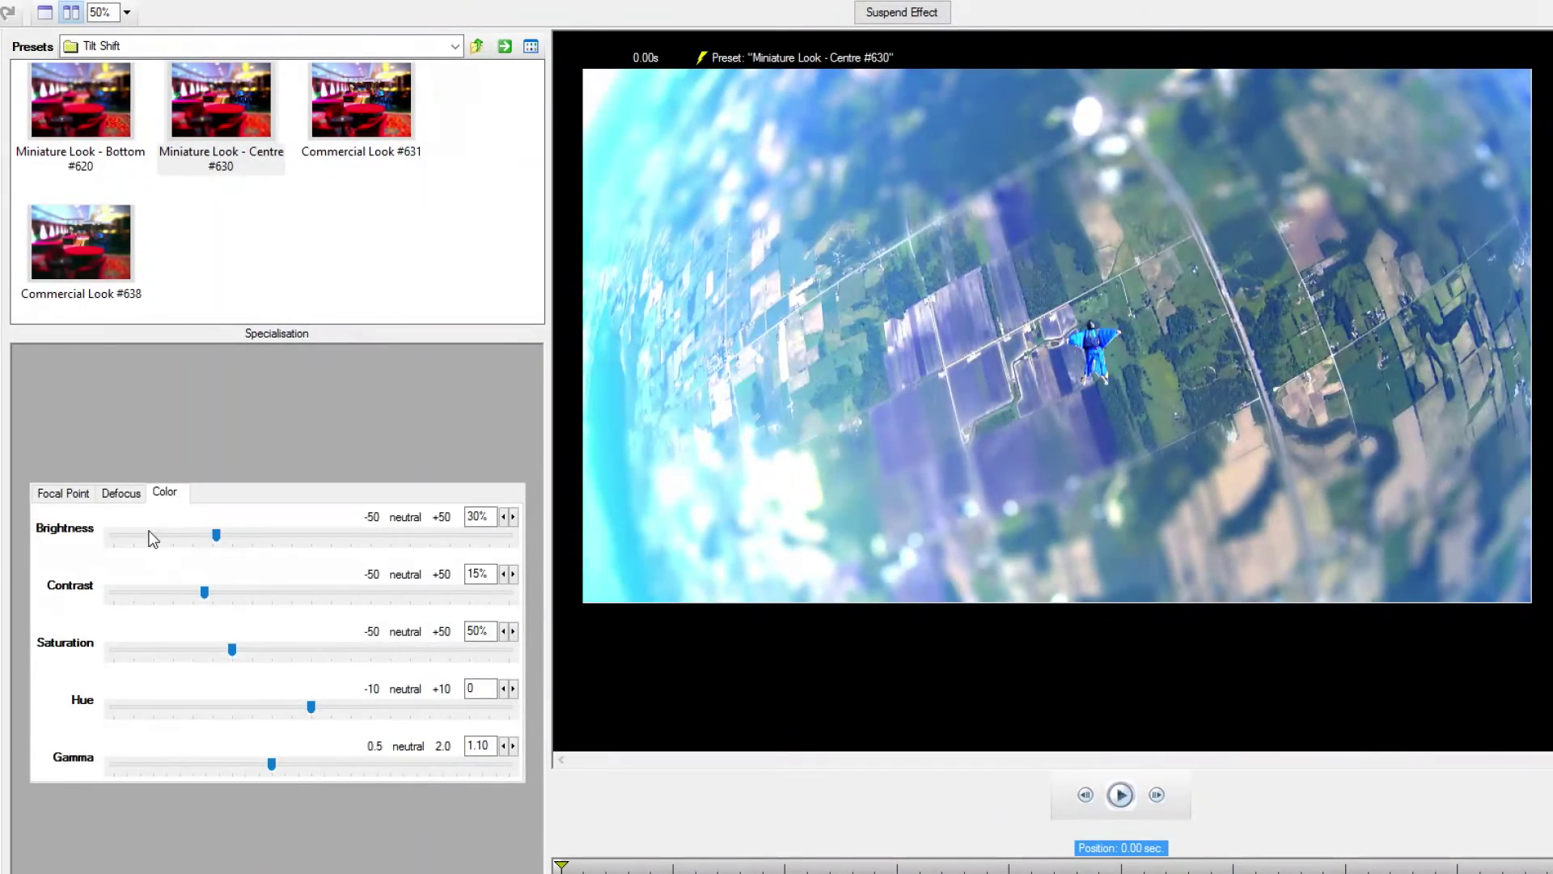
mouse_move(217, 536)
left_mouse_down()
mouse_move(191, 538)
mouse_move(227, 538)
left_mouse_up()
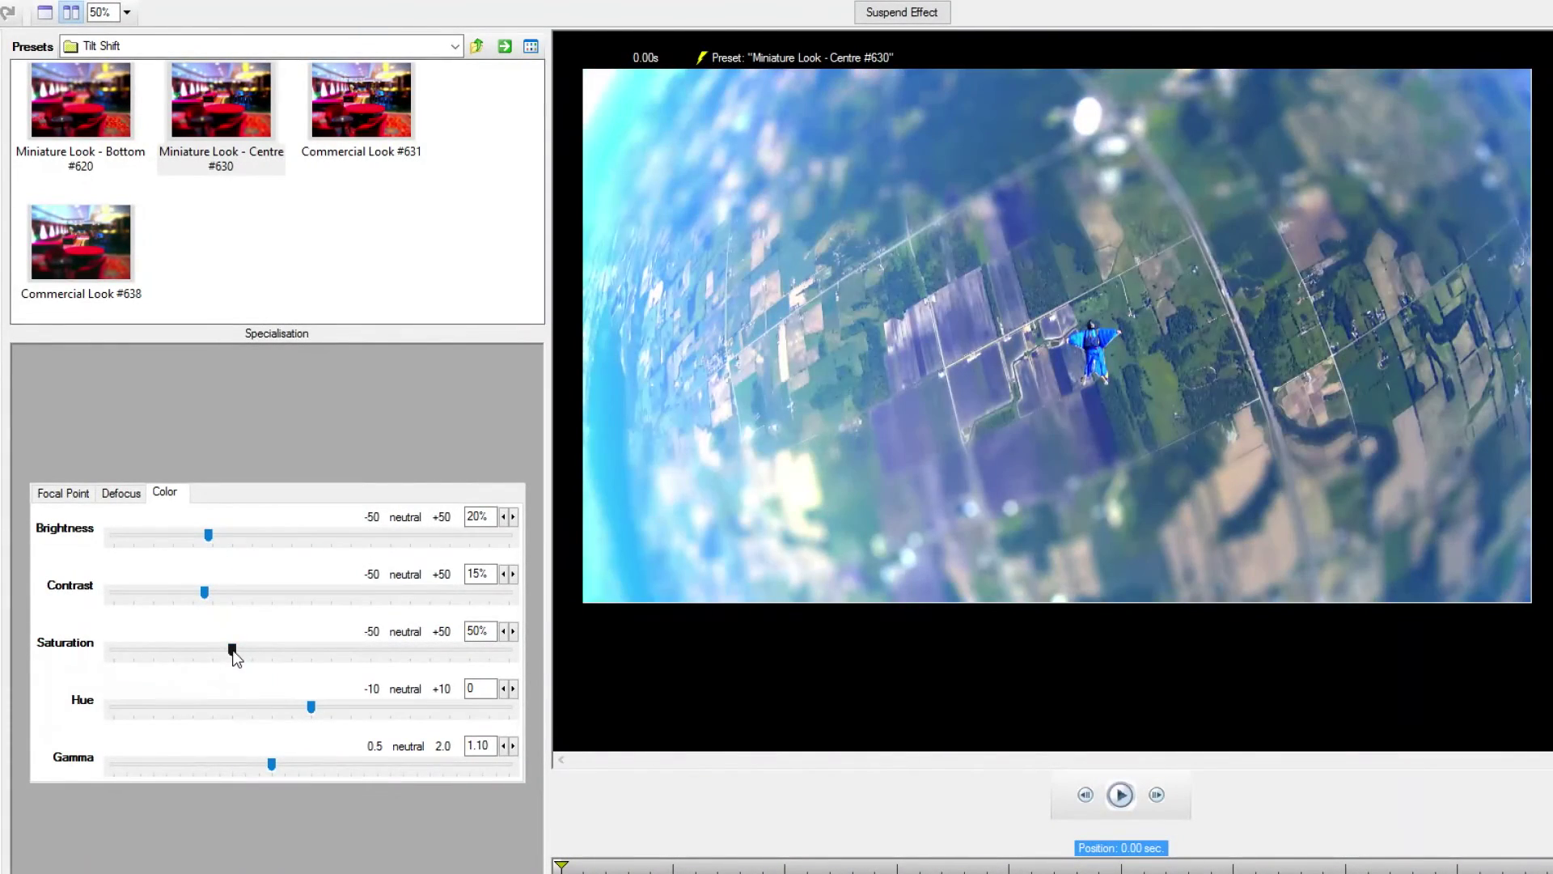
left_click_drag(232, 651, 250, 650)
left_click(191, 535)
mouse_move(208, 535)
left_mouse_down()
mouse_move(234, 536)
mouse_move(214, 536)
left_mouse_up()
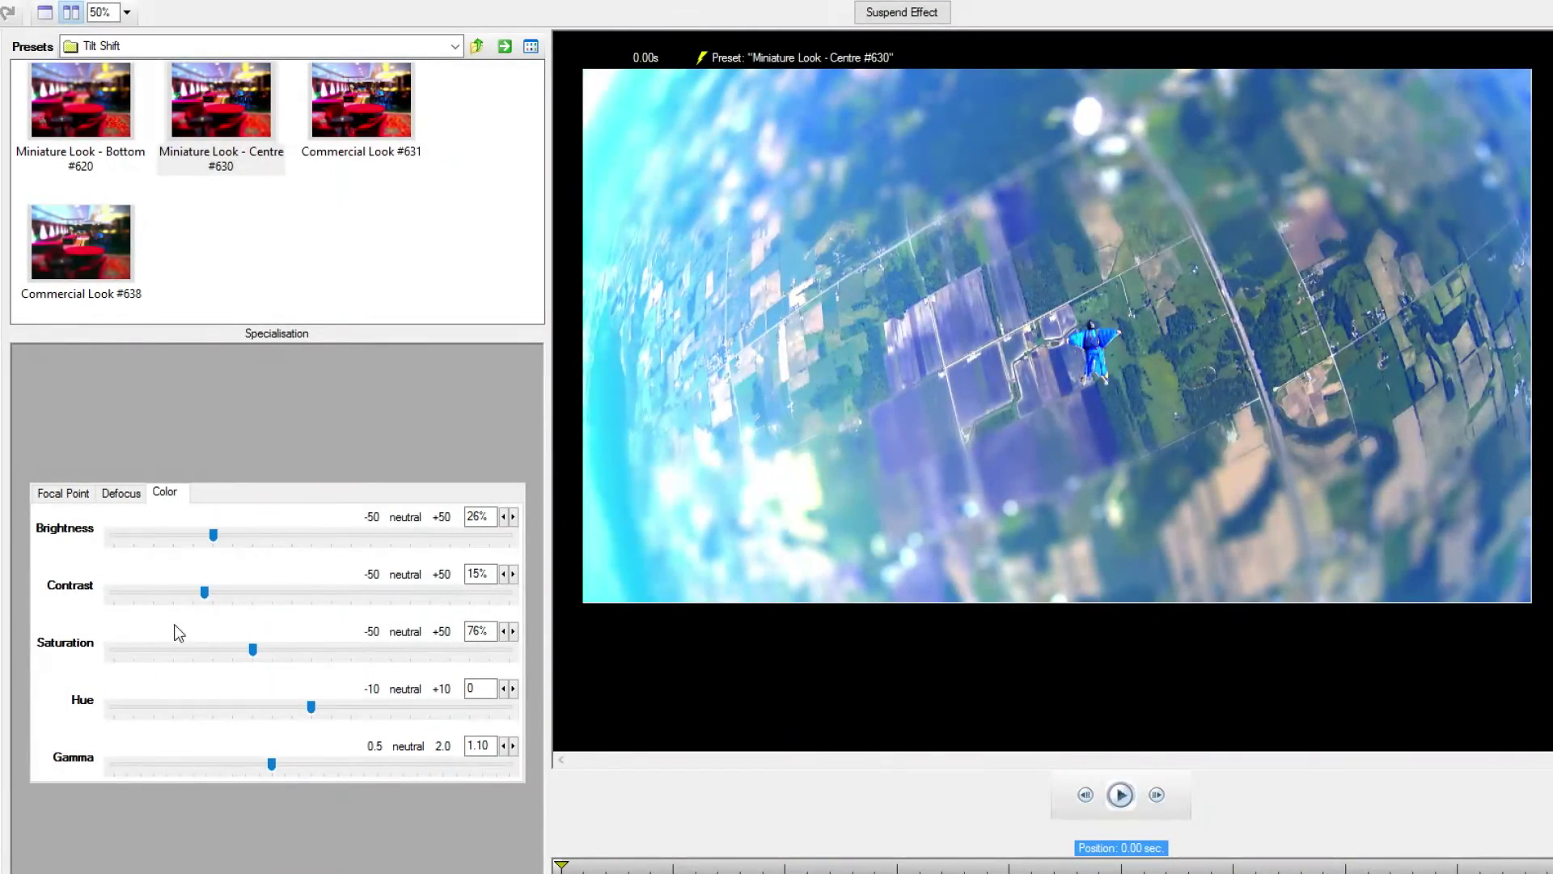
mouse_move(271, 765)
left_mouse_down()
mouse_move(317, 766)
mouse_move(276, 762)
left_mouse_up()
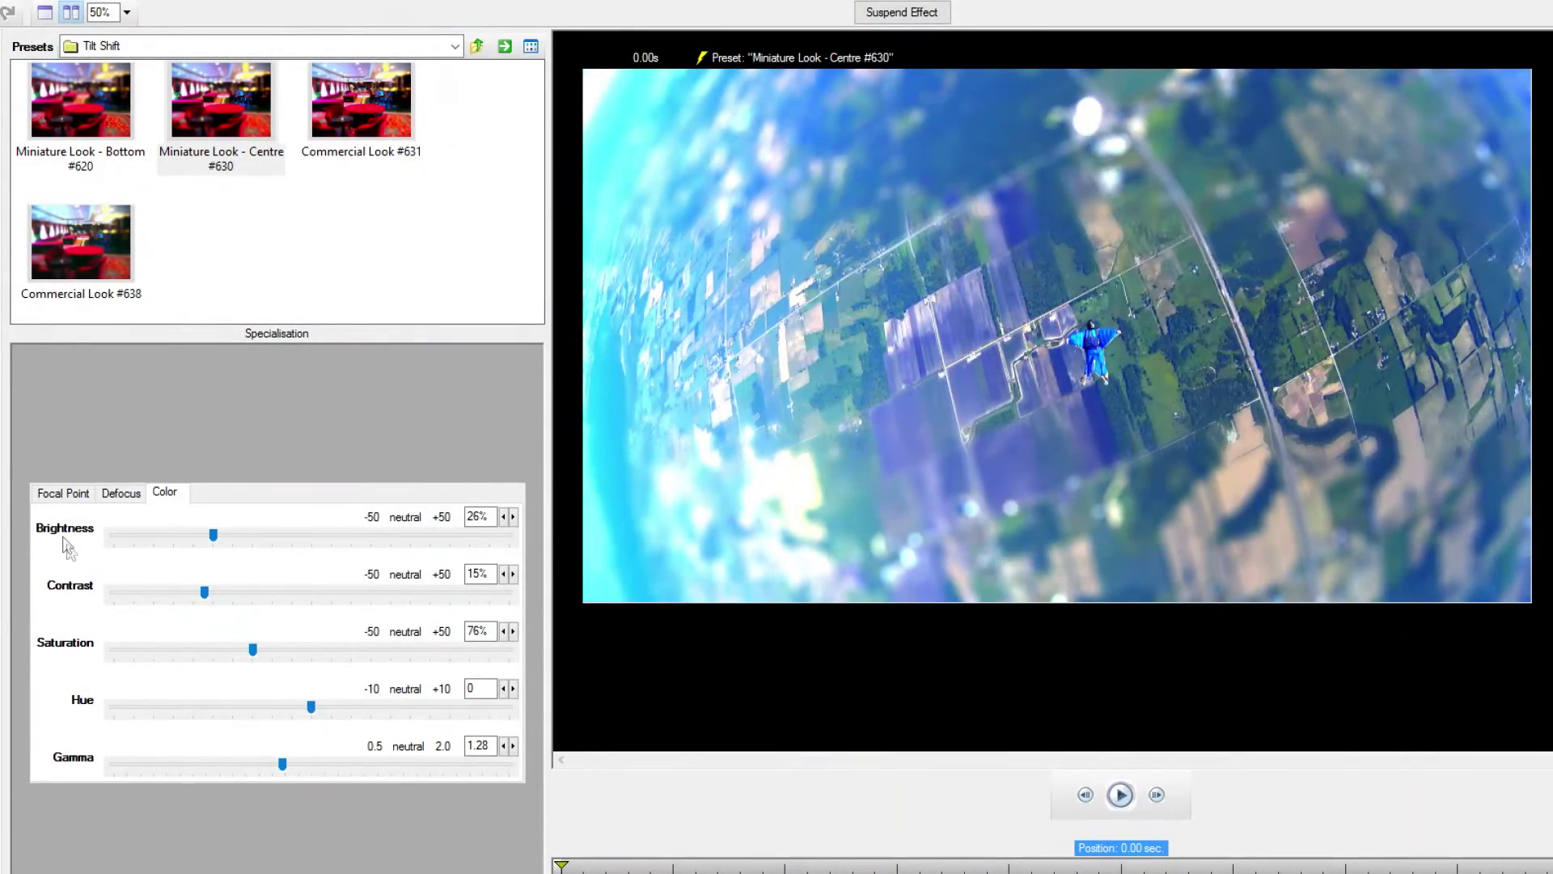
Step: Try moving the focal point's vertical position to -94%, -61% and 11%
left_click(56, 496)
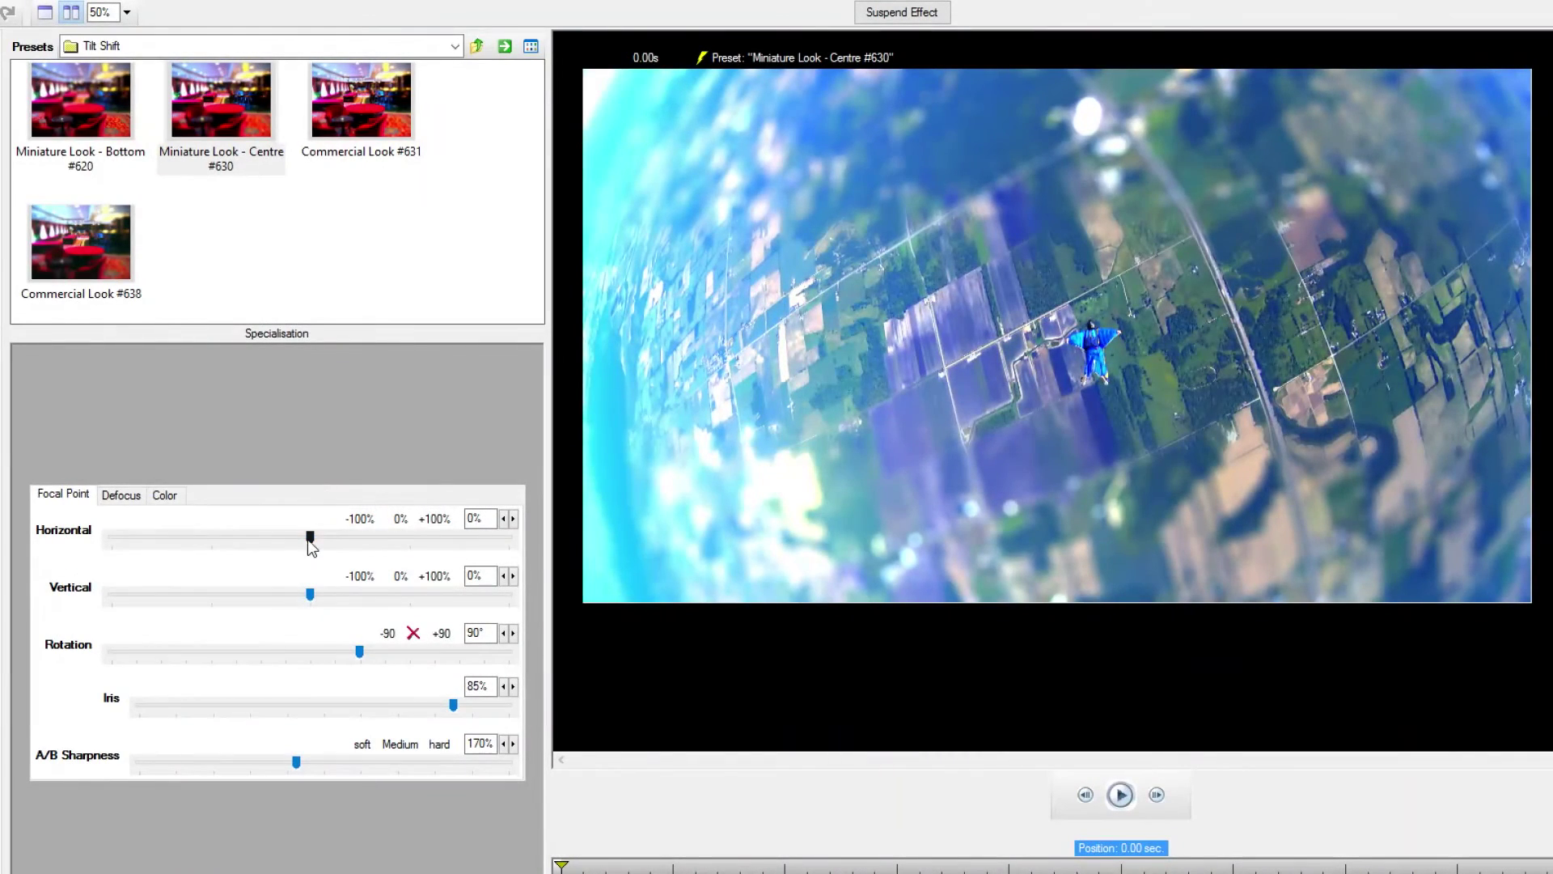
left_click_drag(311, 596, 120, 607)
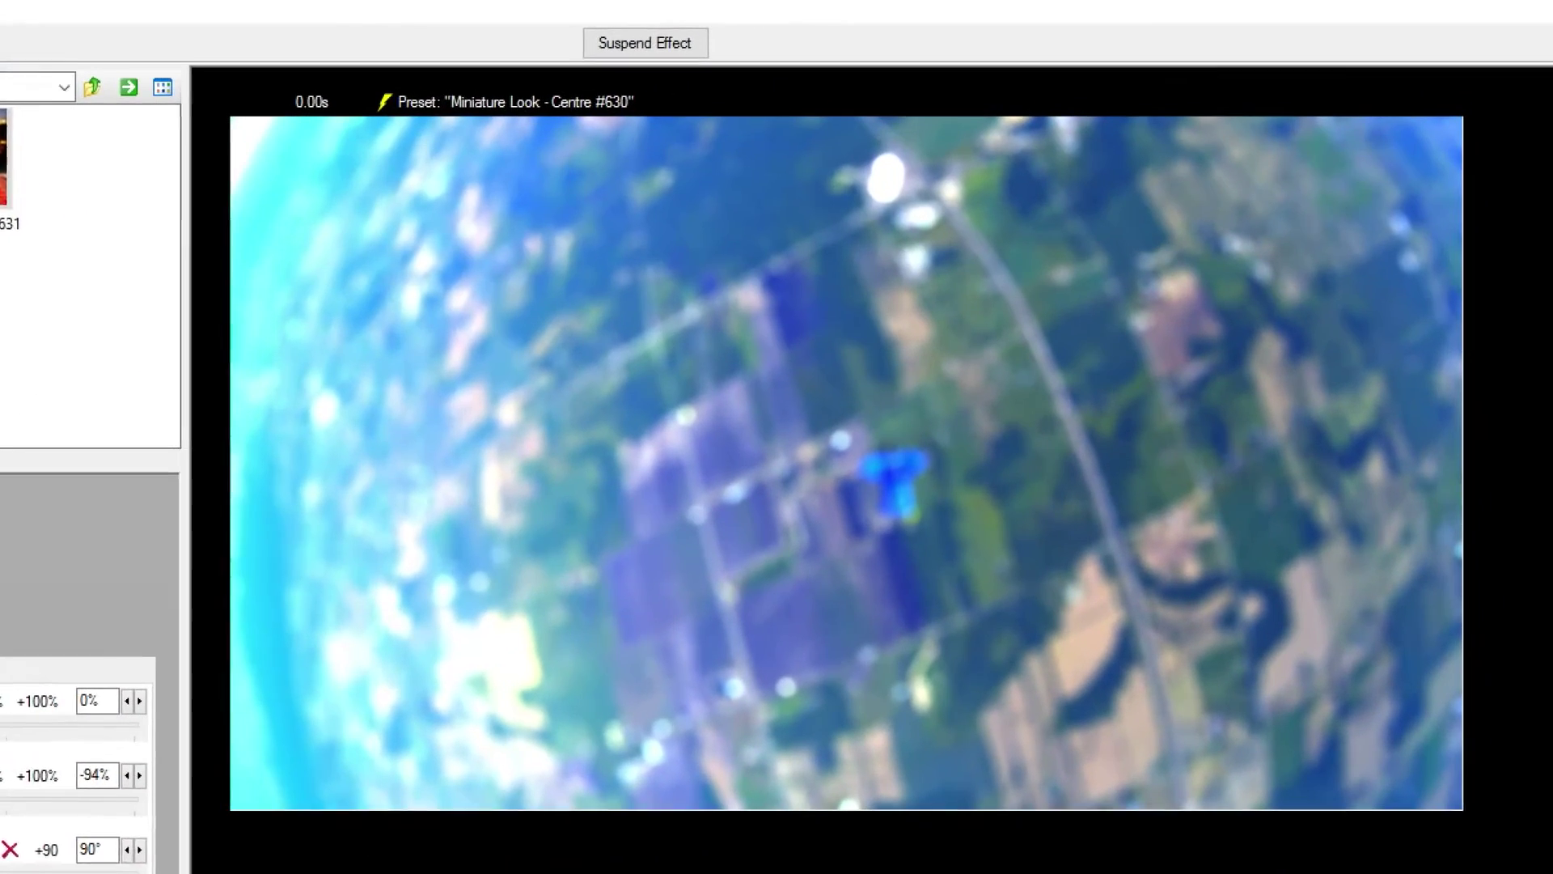
left_click_drag(0, 800, 3, 799)
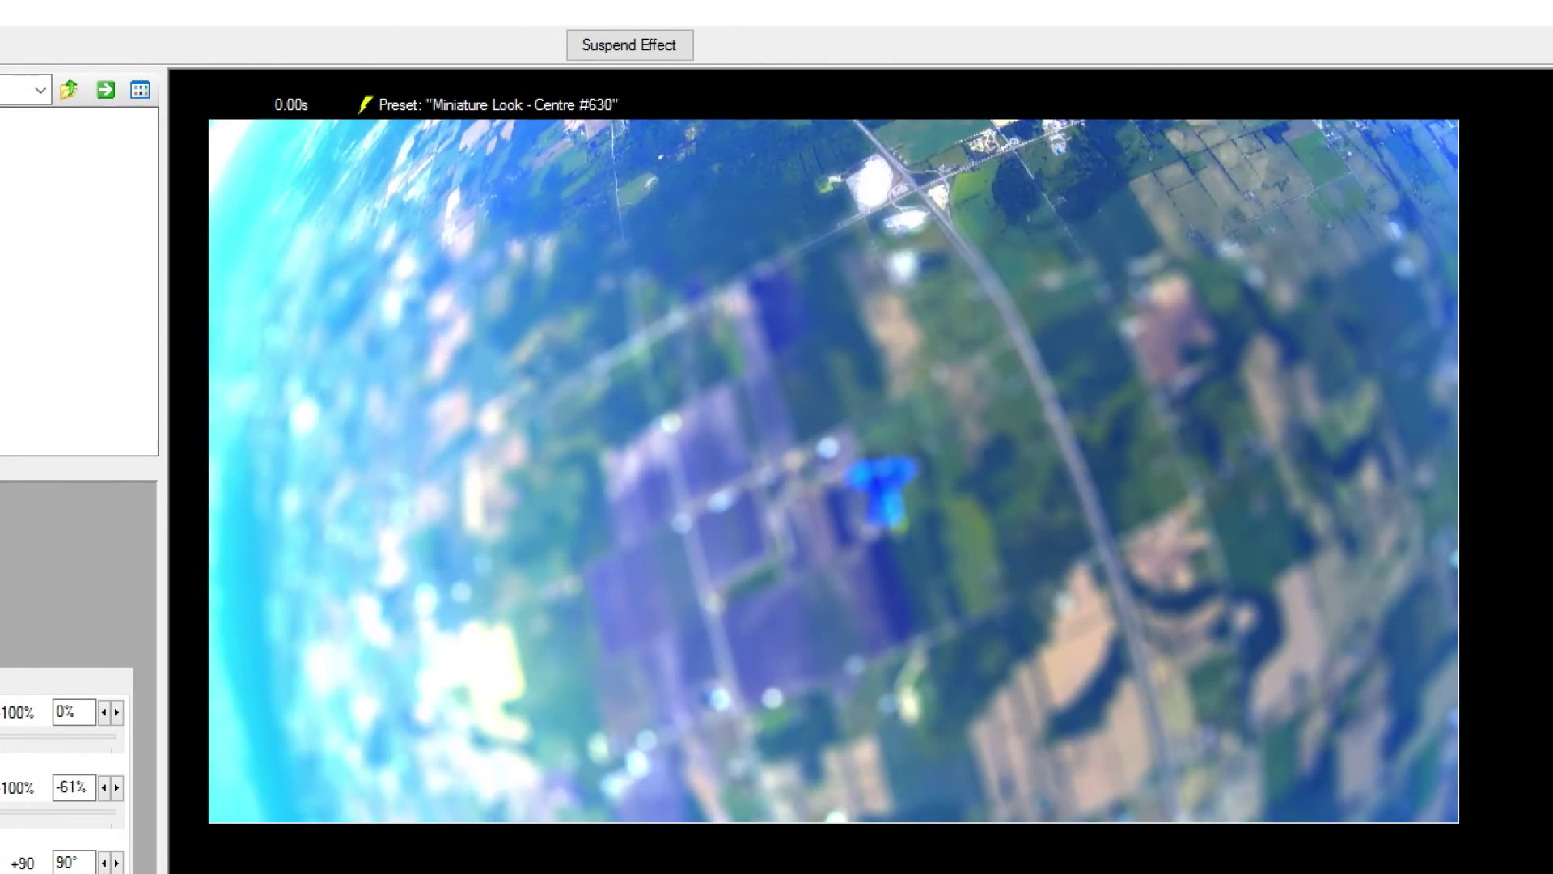
left_click_drag(0, 799, 0, 803)
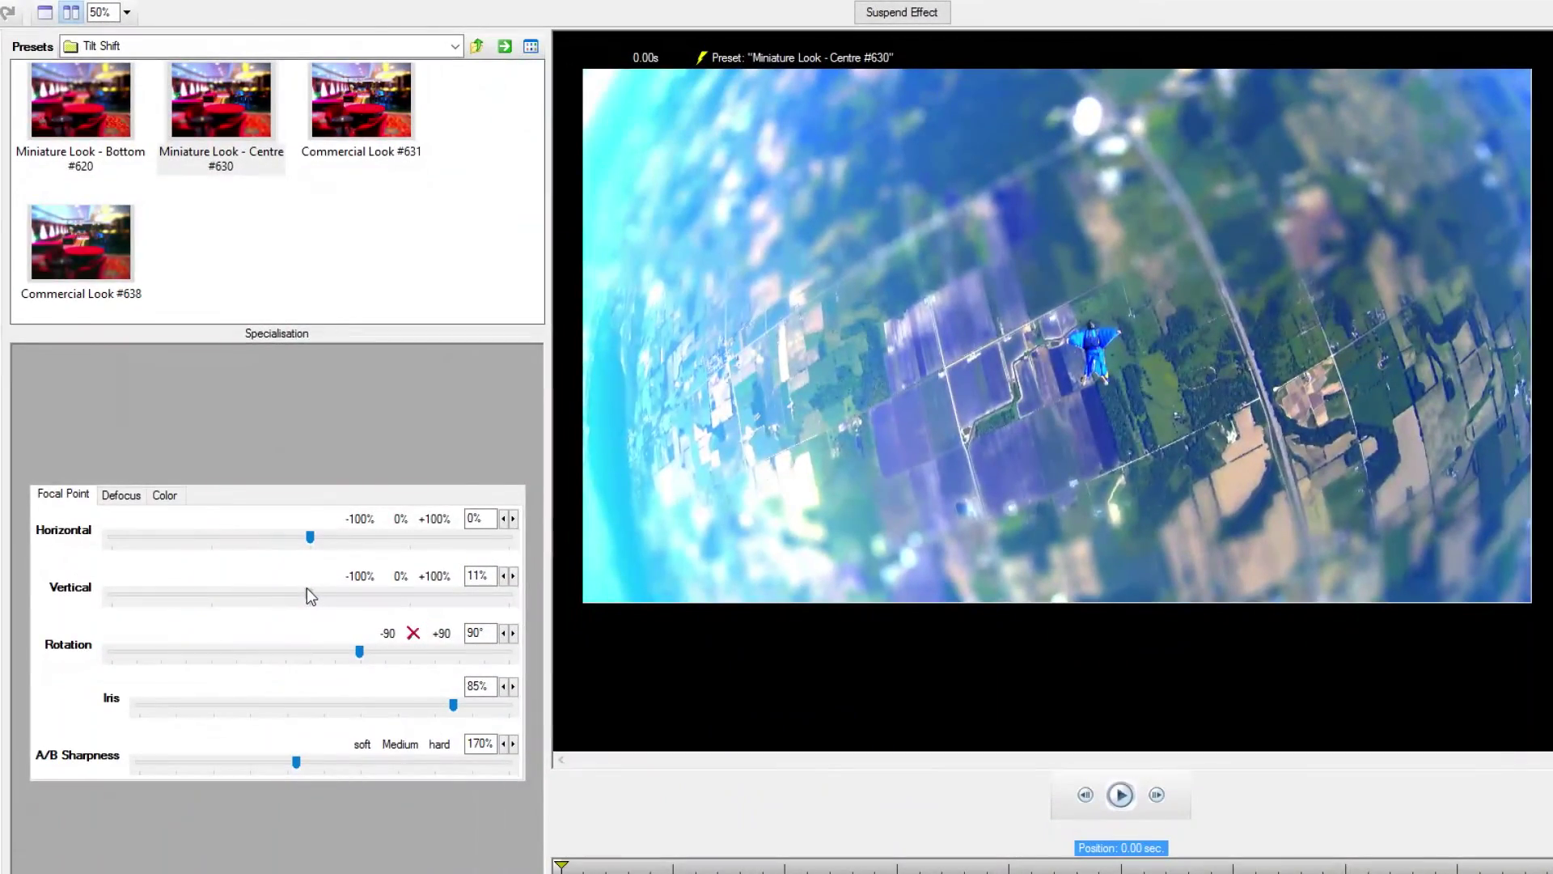
Step: Set the focal point's vertical position to 4% so the sharp band surrounds the wingsuit flyer
left_click_drag(310, 596, 307, 591)
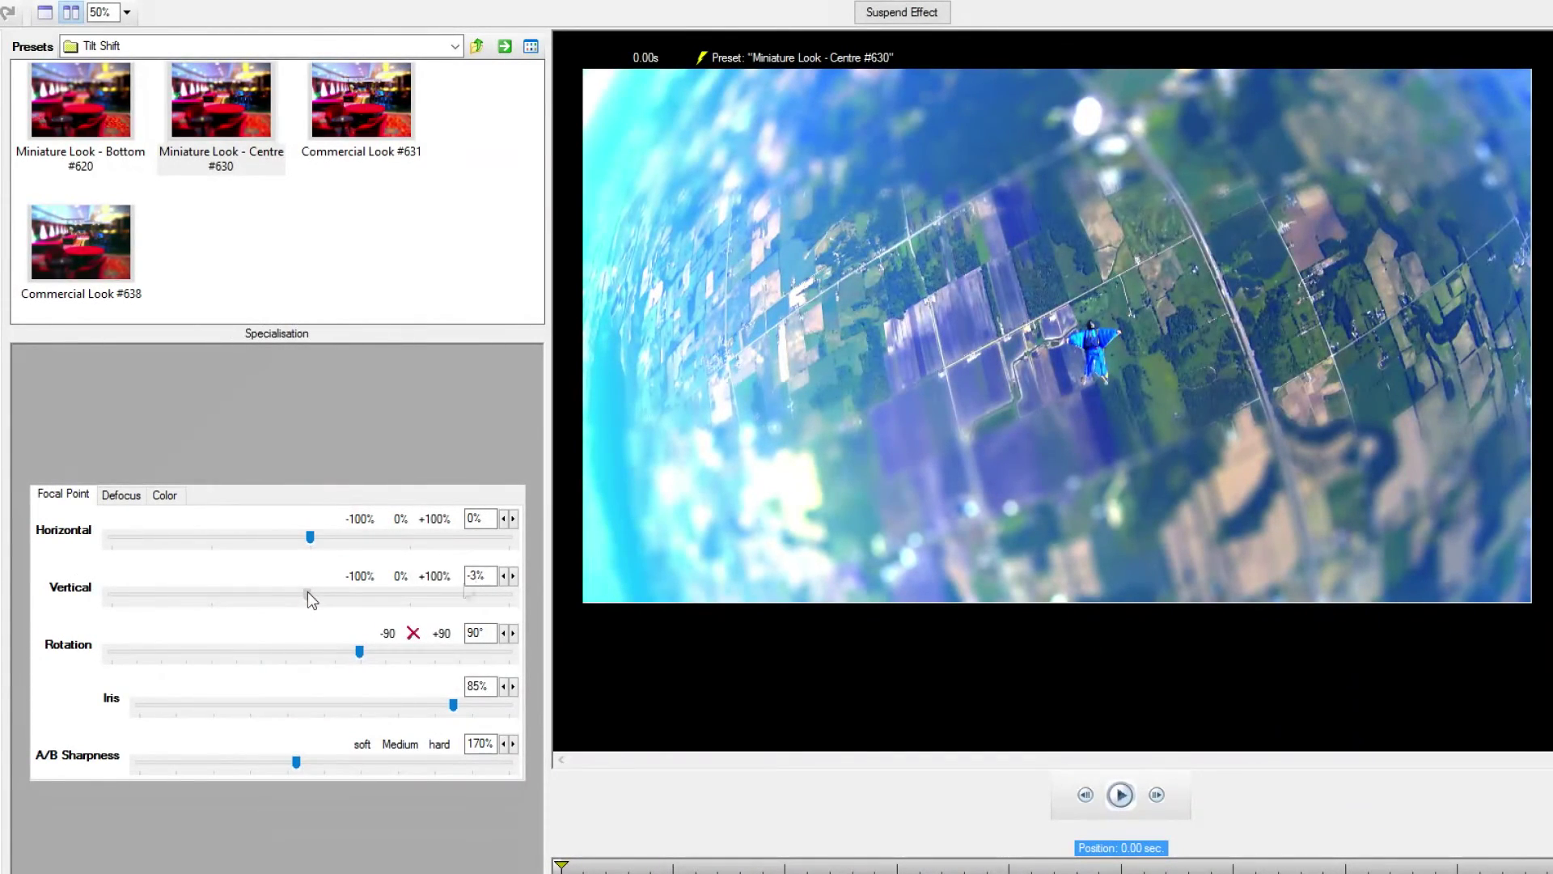
left_click(513, 576)
left_click(513, 576)
left_click(513, 576)
left_click(513, 576)
left_click(513, 576)
left_click(513, 576)
left_click(513, 576)
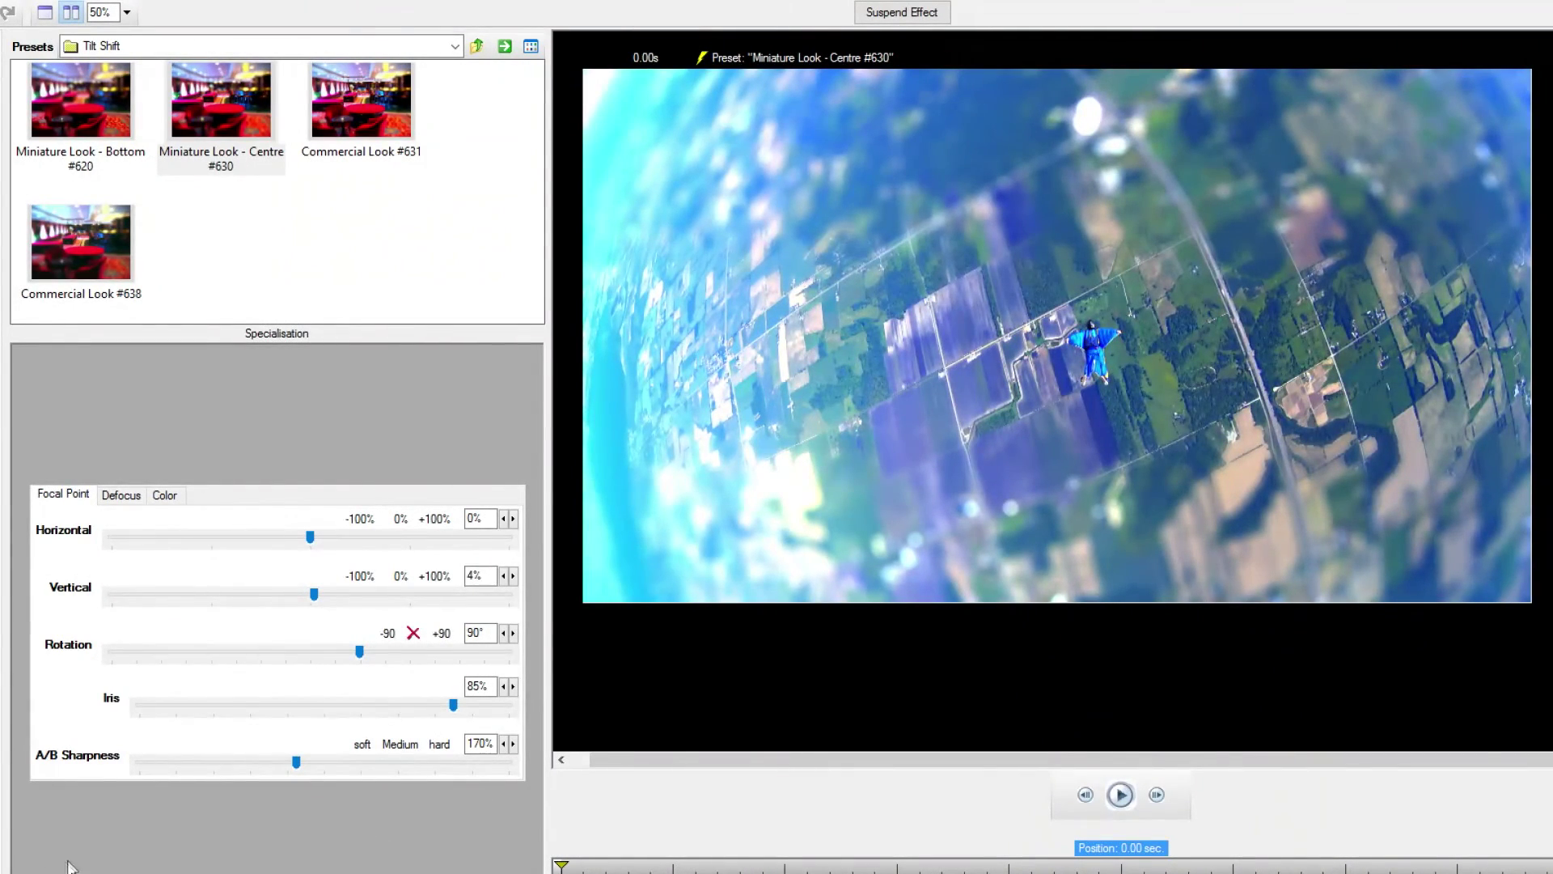
Step: Try the focal point's Iris at 34%, 91% and 81% to compare the width of the sharp band
left_click_drag(453, 712, 258, 707)
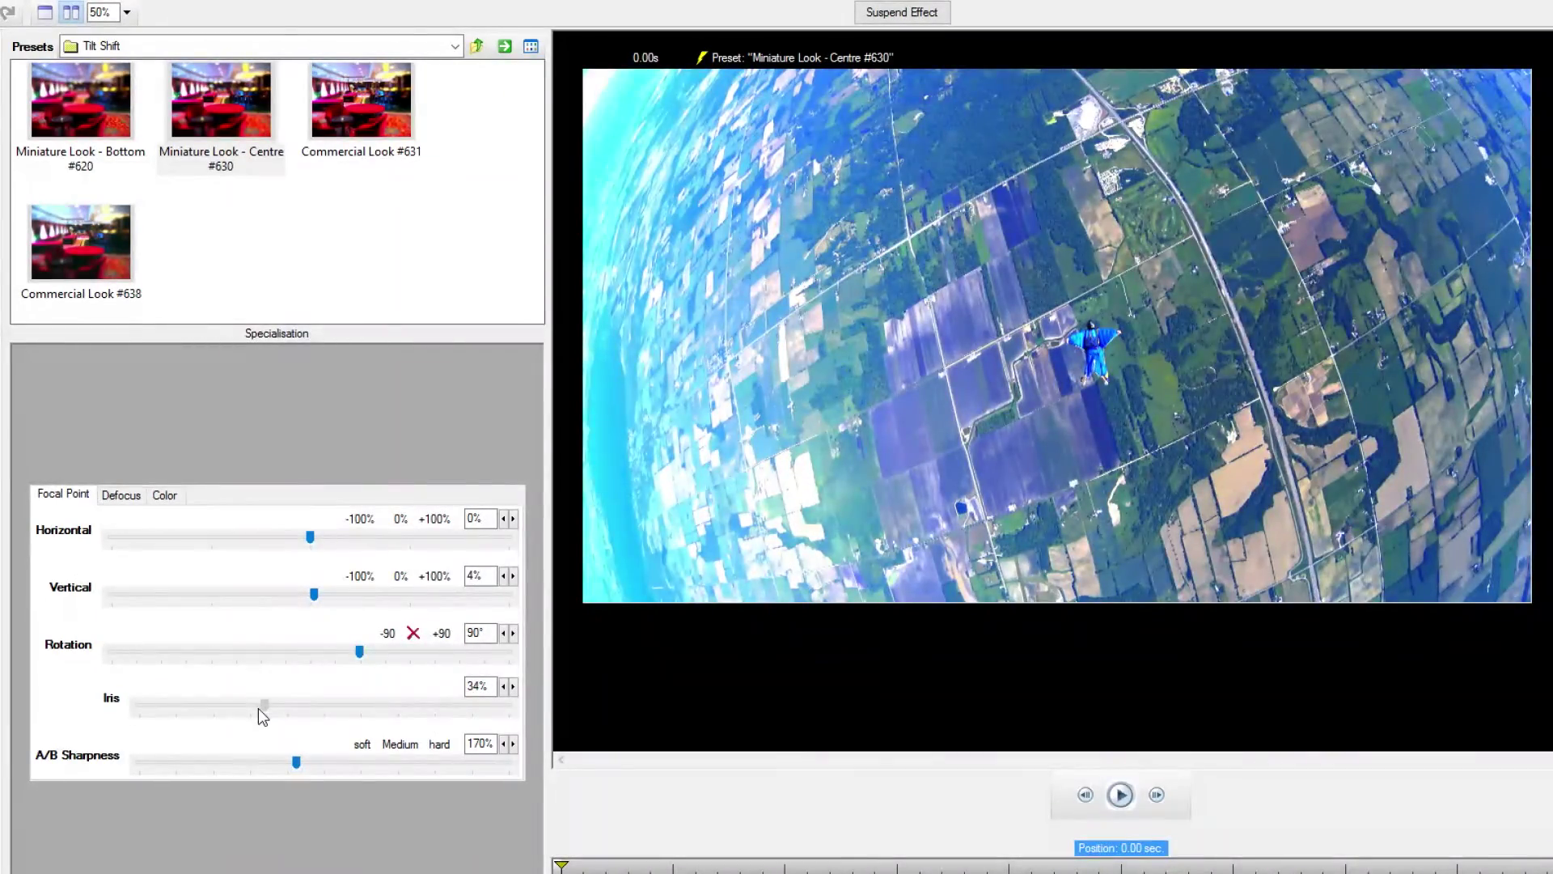
left_click_drag(298, 702, 473, 704)
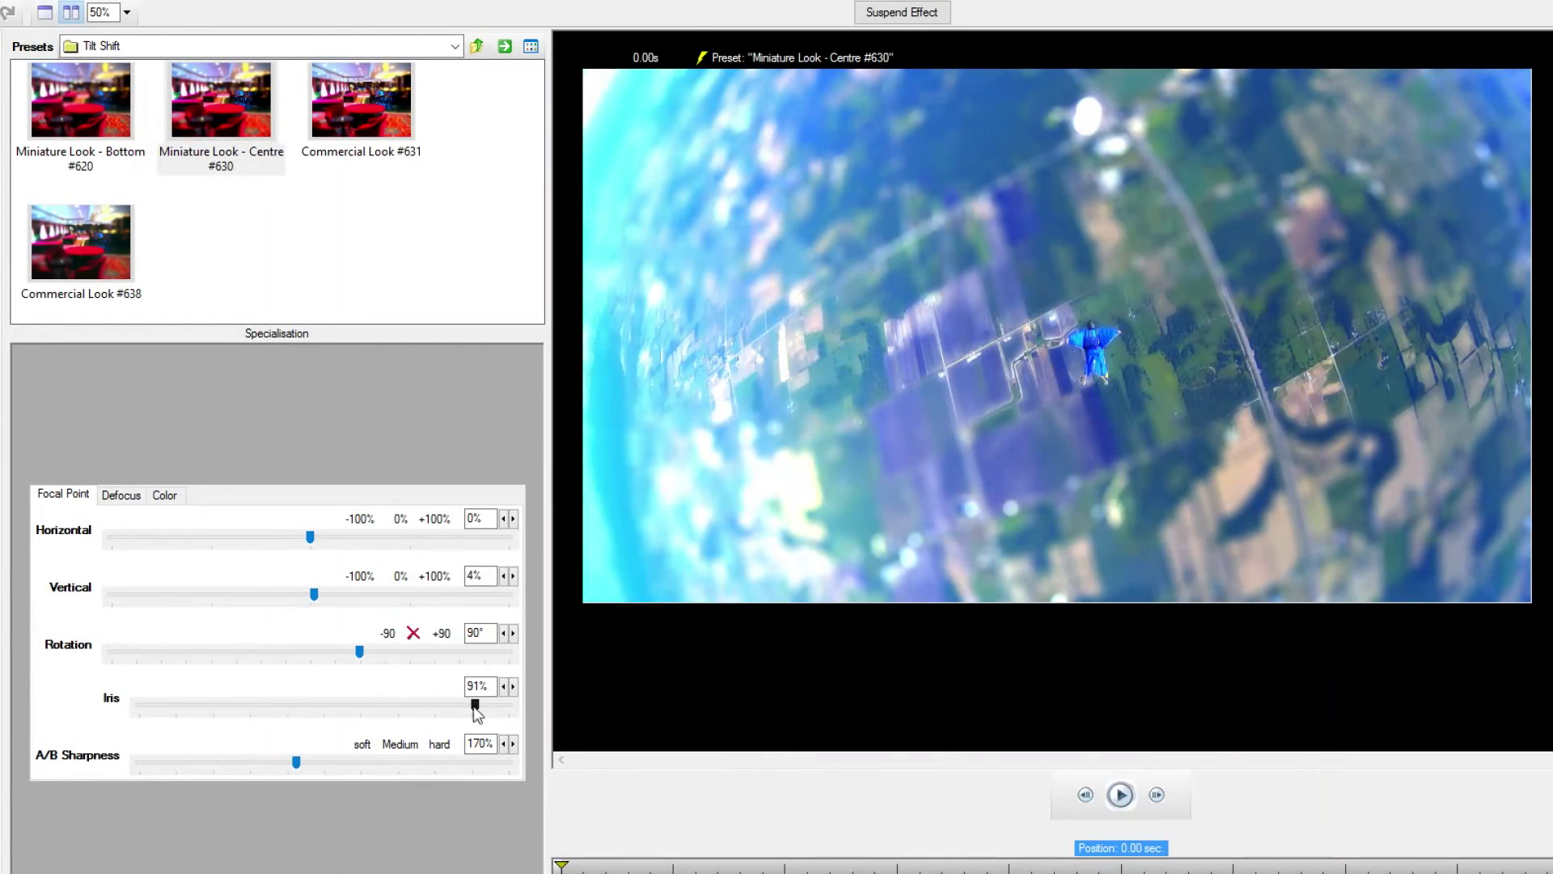
left_click(447, 706)
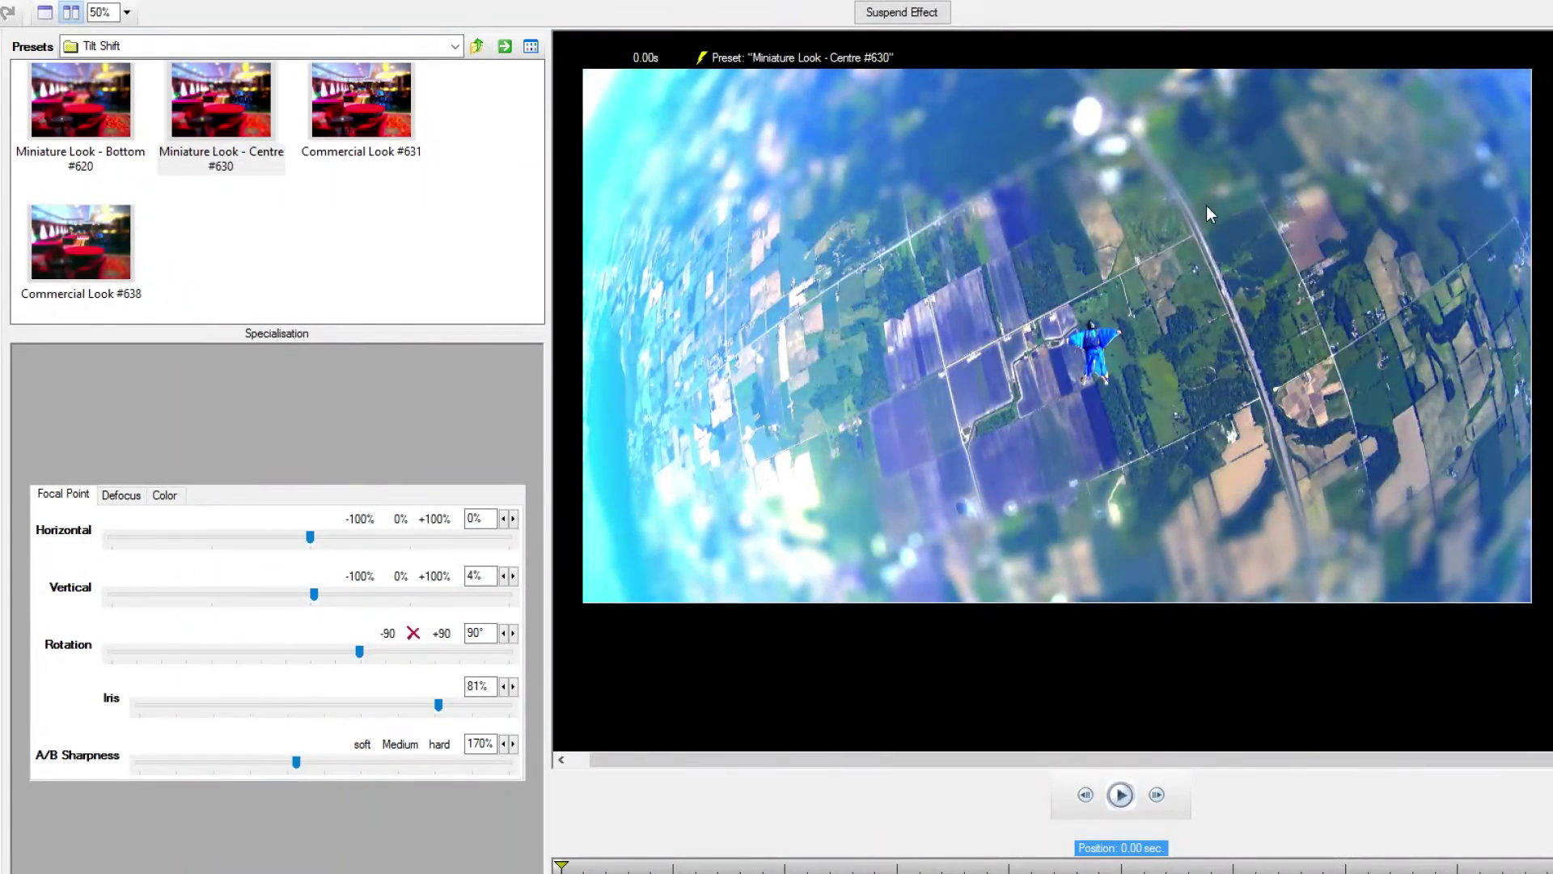
Step: Test a hard A/B Sharpness of 373%, settle it at 184%, and set the Iris to 86%
left_click_drag(295, 757, 397, 761)
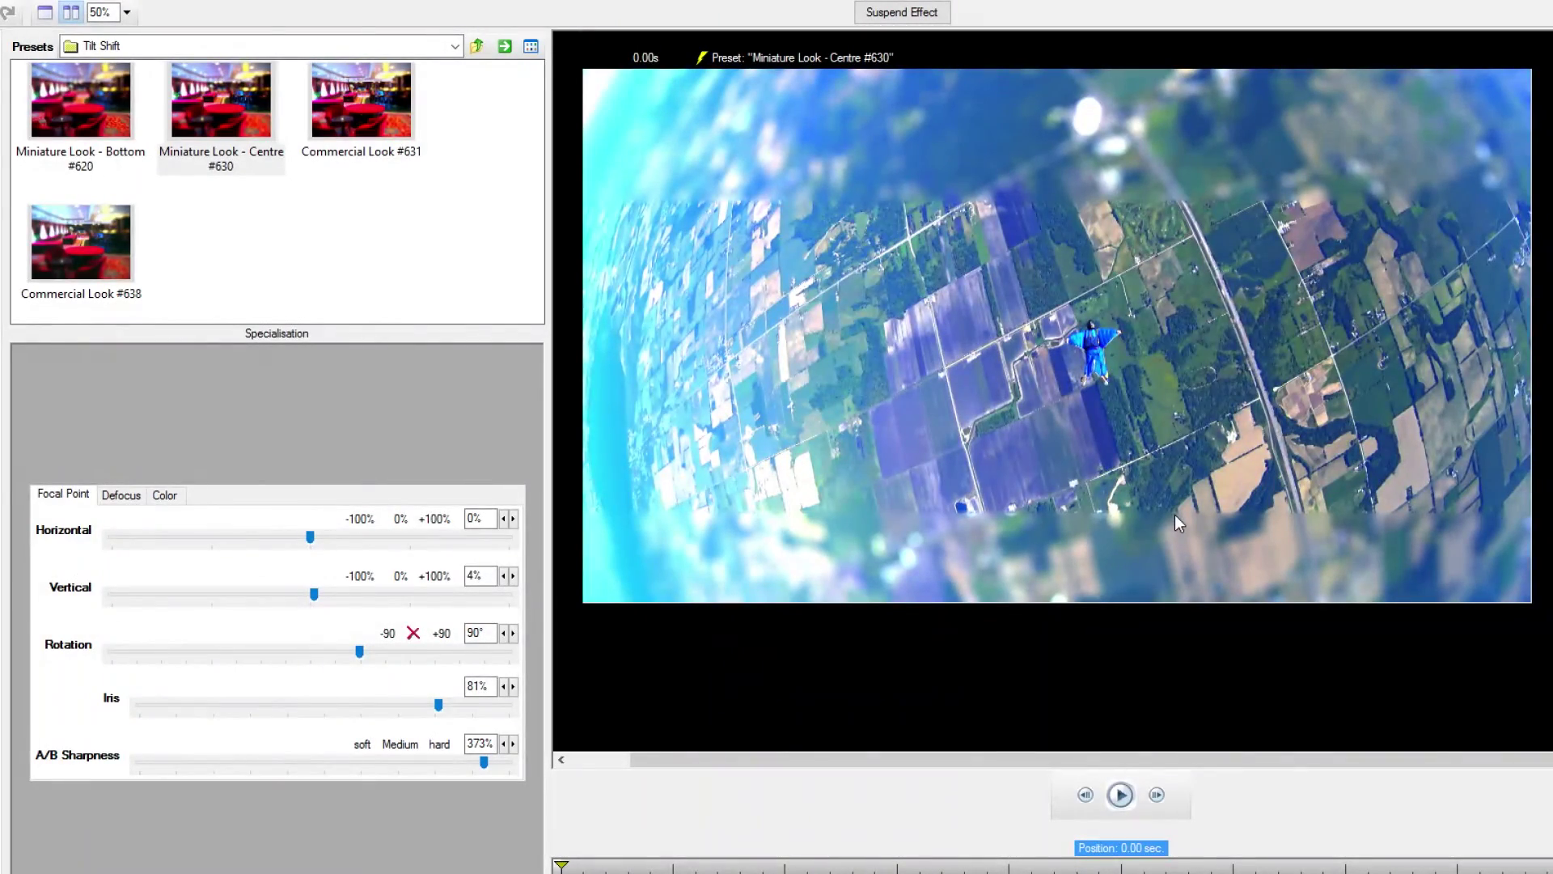
left_click_drag(482, 762, 311, 755)
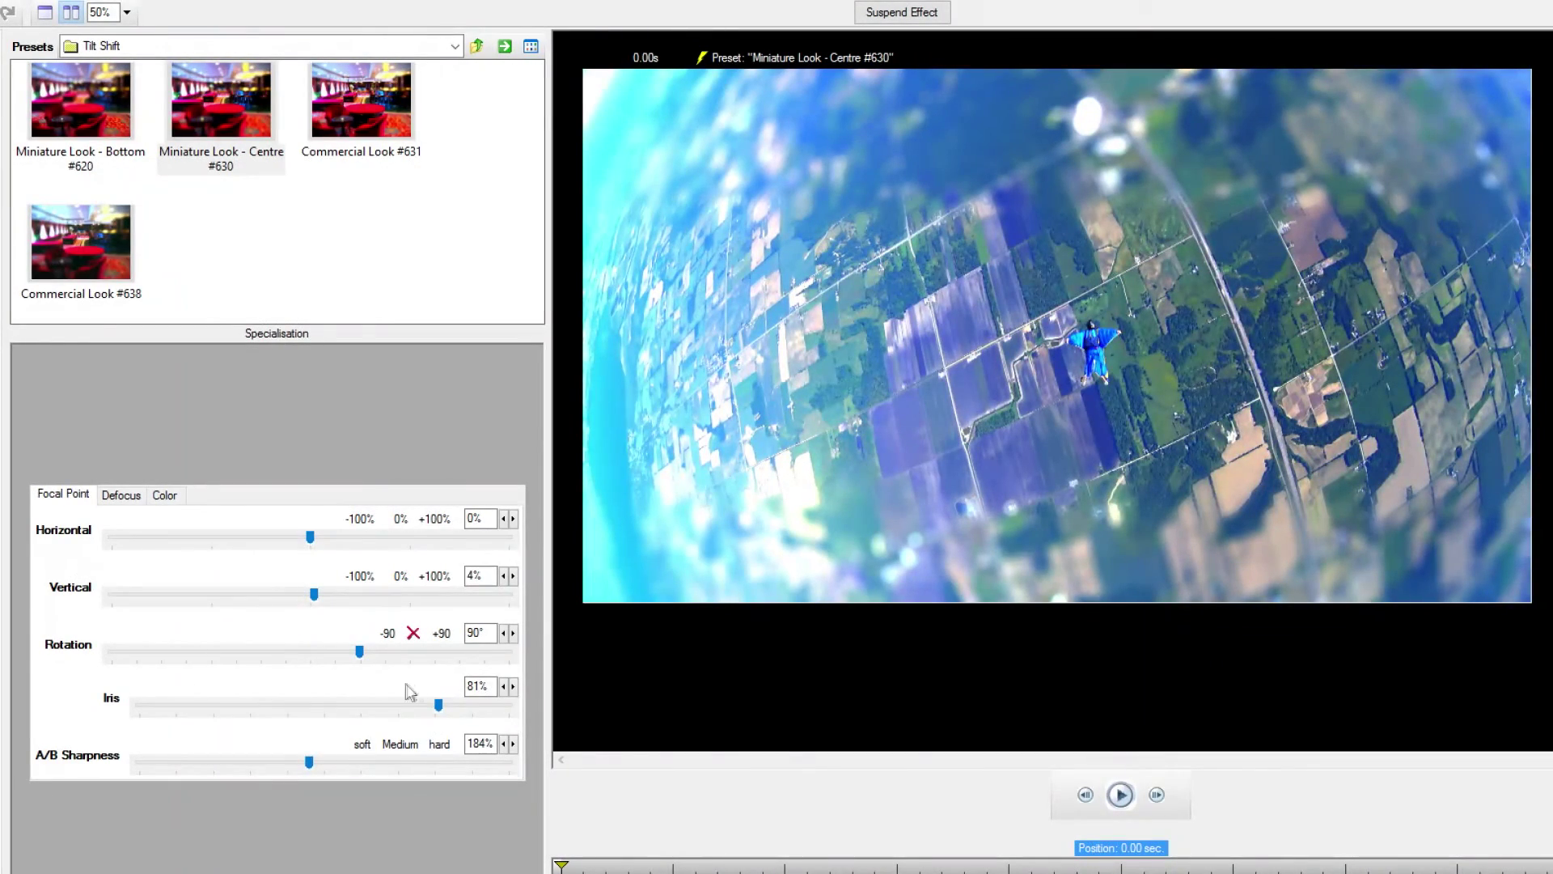
left_click_drag(428, 706, 453, 710)
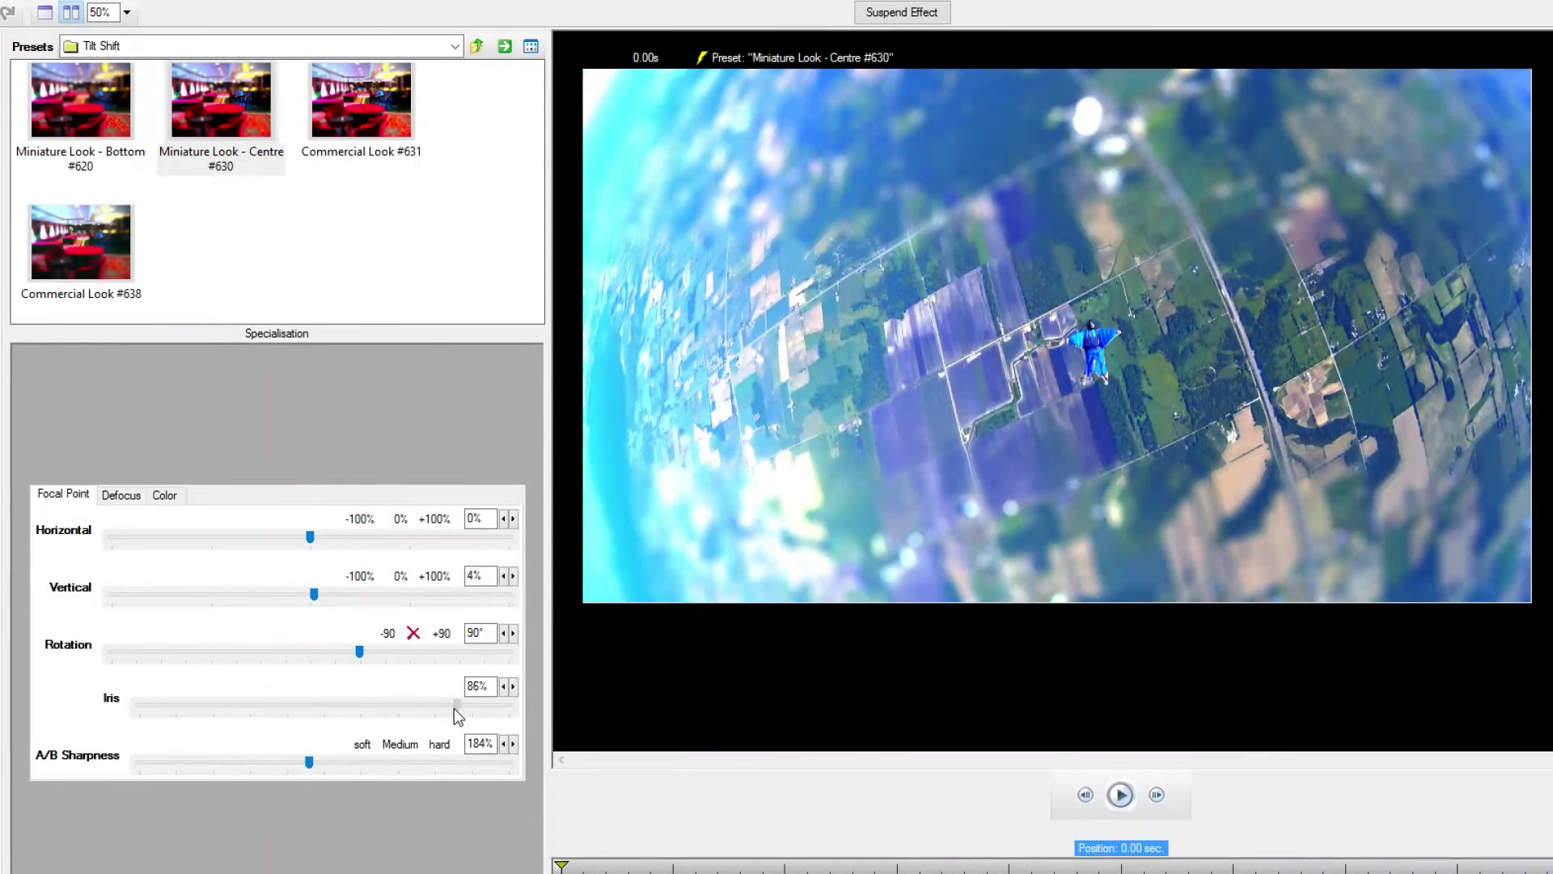
Step: Set the defocus Gamma to 4.00 and Brightness to 46%, apply the filter and close the effects window
left_click(123, 496)
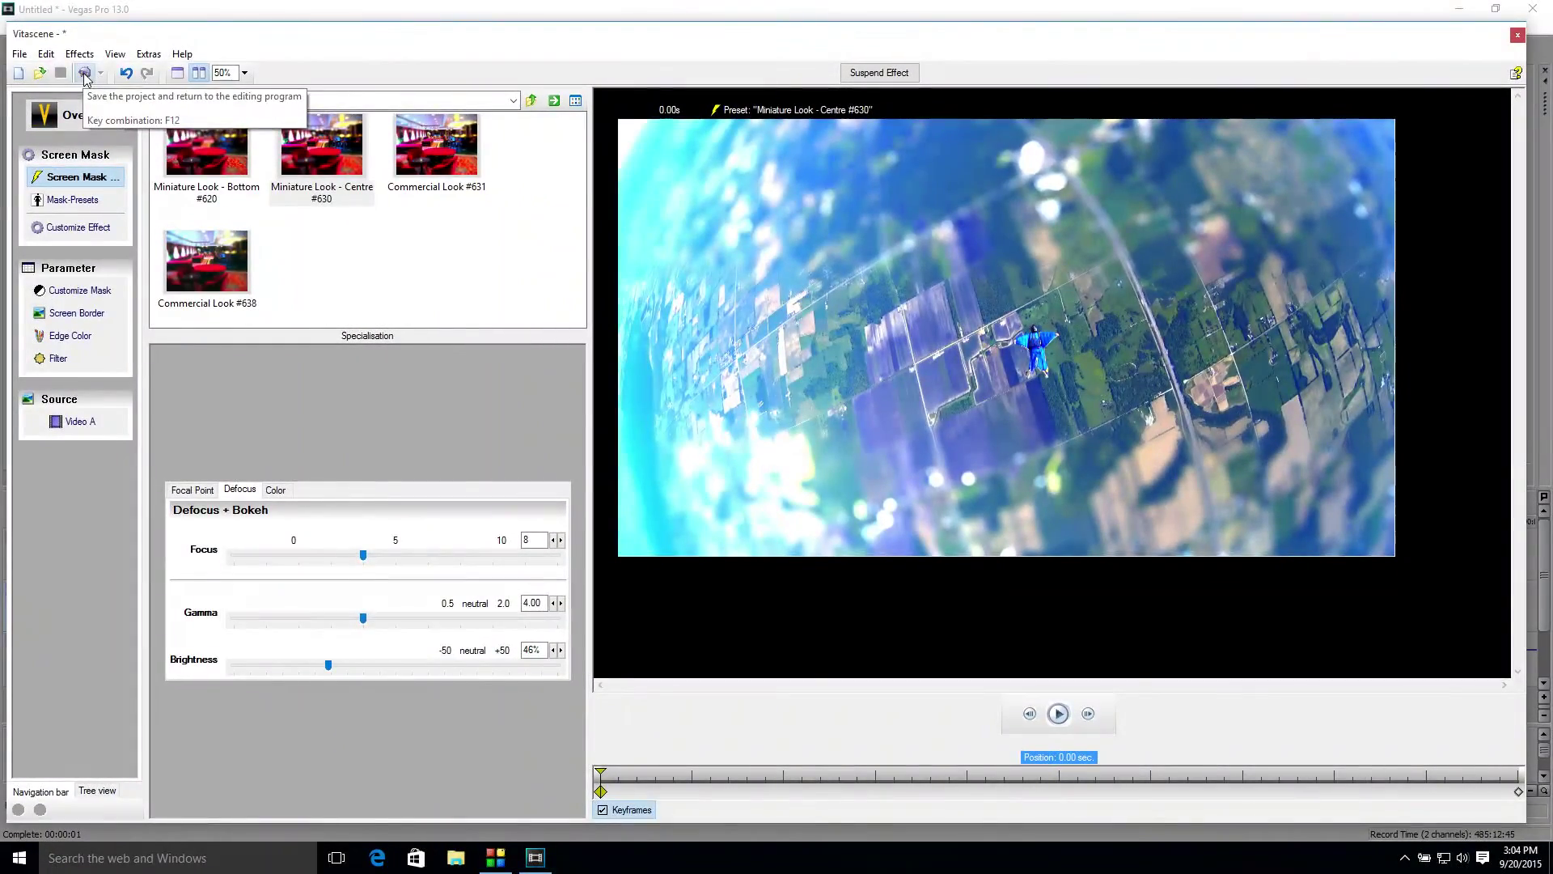
left_click(84, 73)
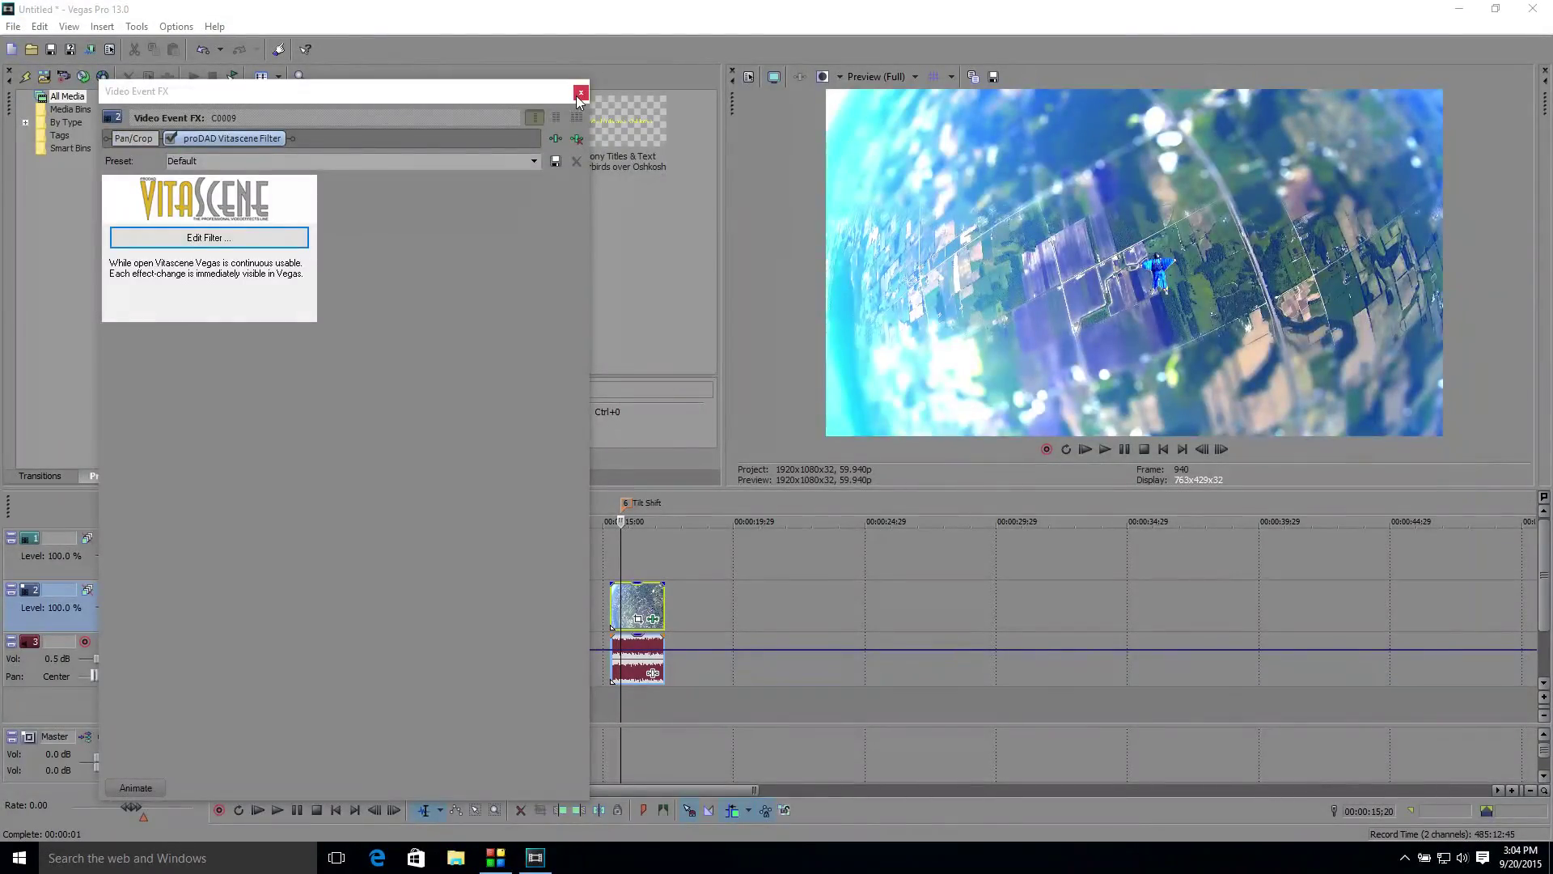
left_click(580, 93)
Step: Scrub through the C0009 clip to examine the tilt shift effect on the wingsuit footage
mouse_move(623, 540)
left_mouse_down()
mouse_move(666, 543)
mouse_move(606, 543)
mouse_move(652, 548)
mouse_move(634, 553)
left_mouse_up()
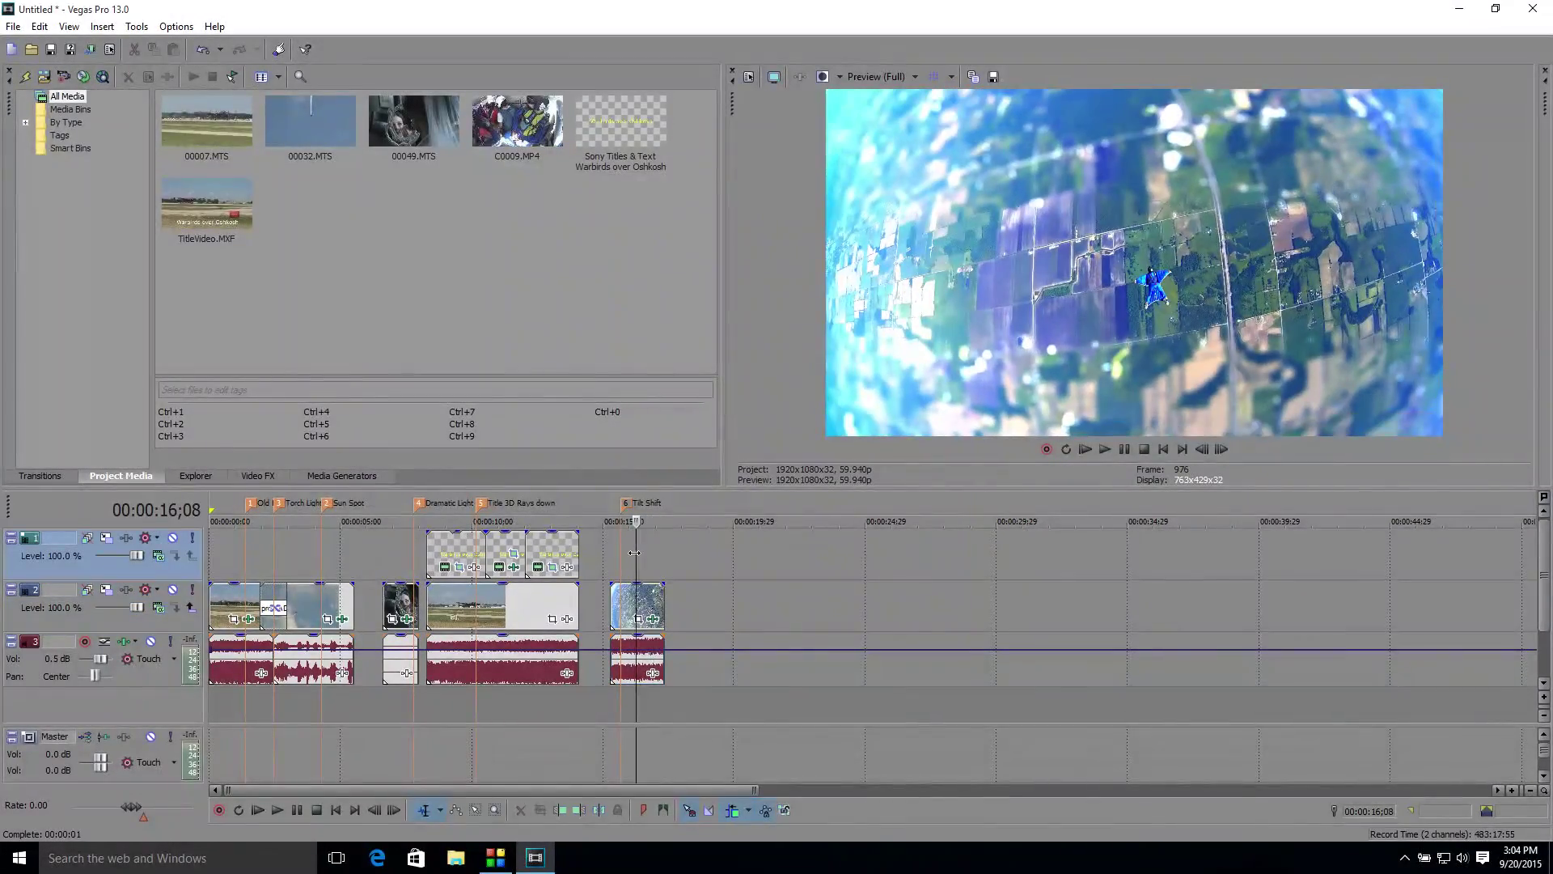